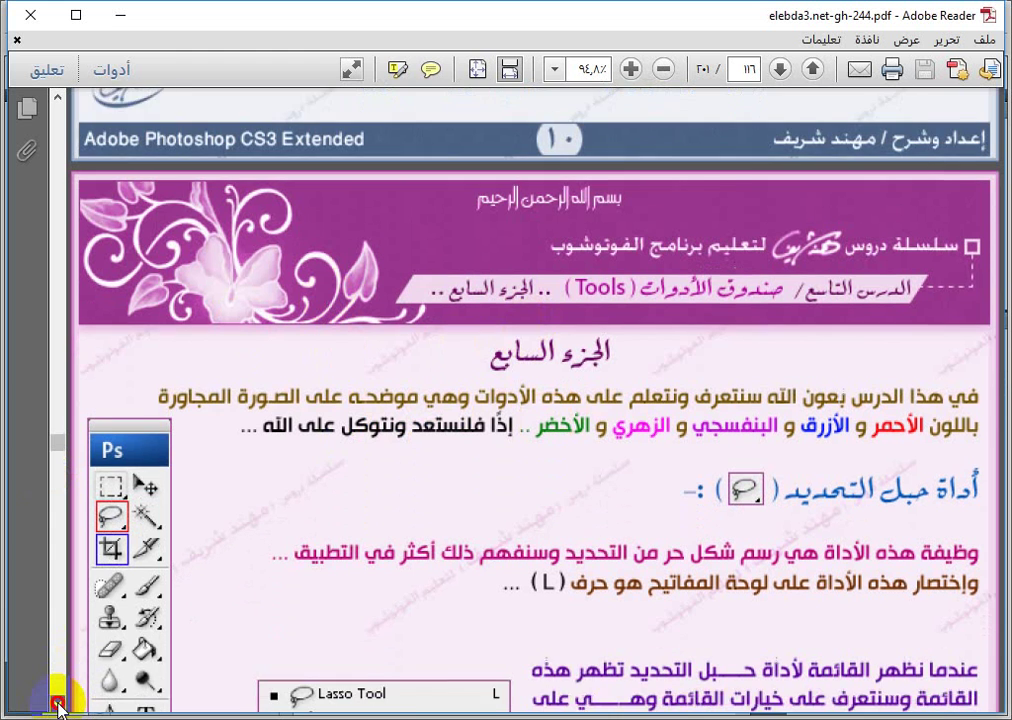
Skim the lesson pages on the lasso, crop, eyedropper, hand and zoom tools, returning to the lasso section.
scroll(58, 706, "down", 1)
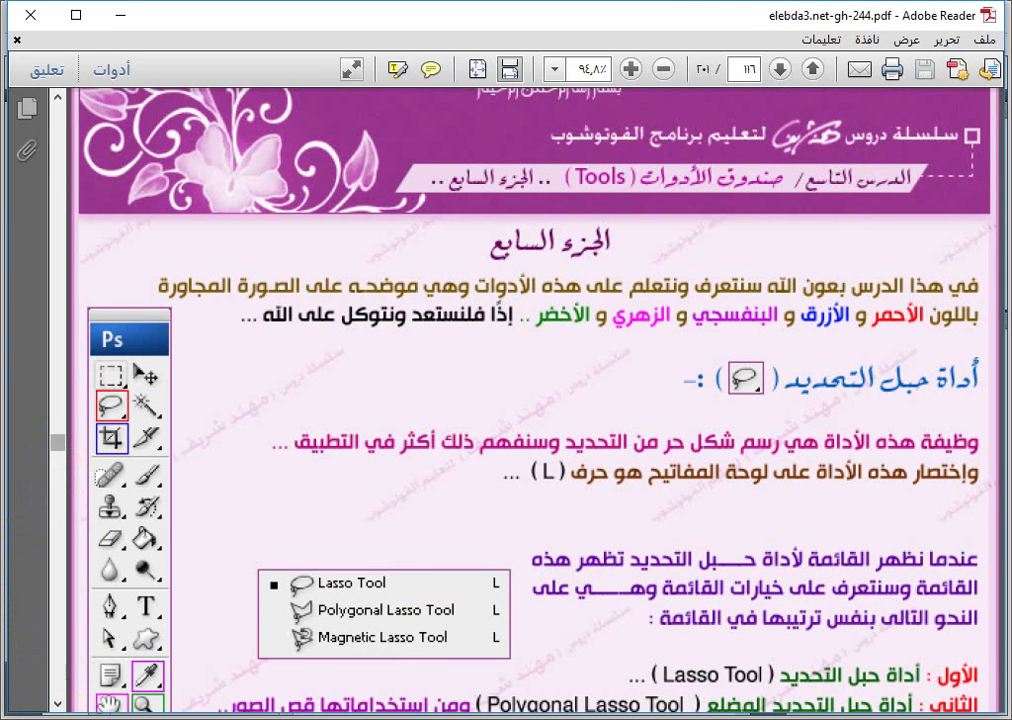
scroll(58, 706, "down", 1)
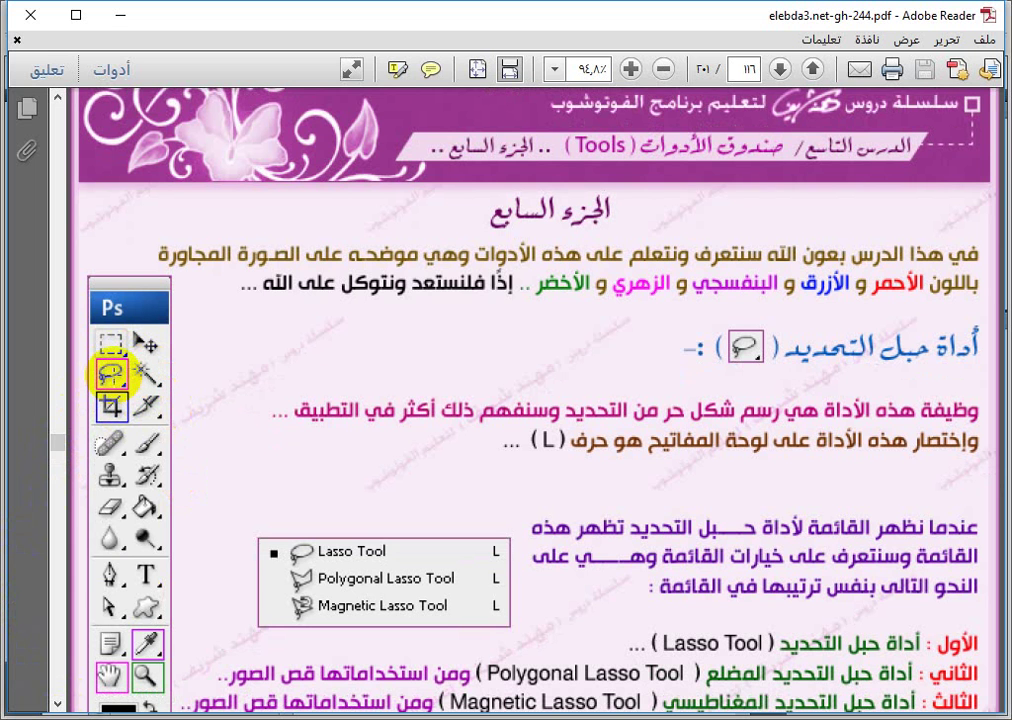
scroll(55, 450, "down", 15)
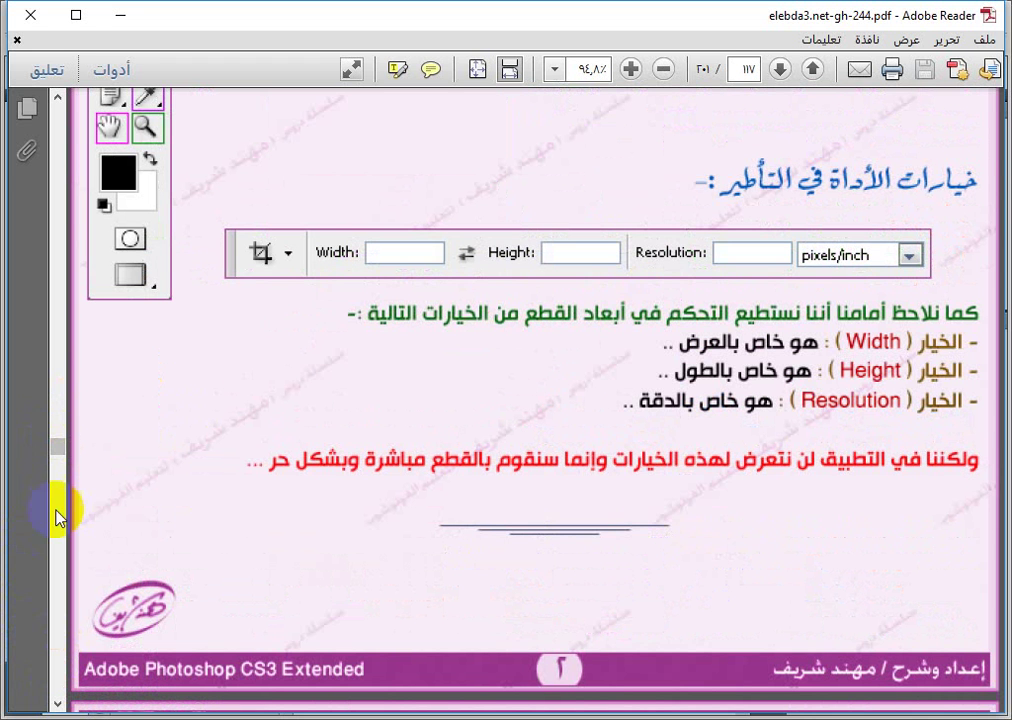
left_click(57, 97)
left_click_drag(57, 97, 57, 97)
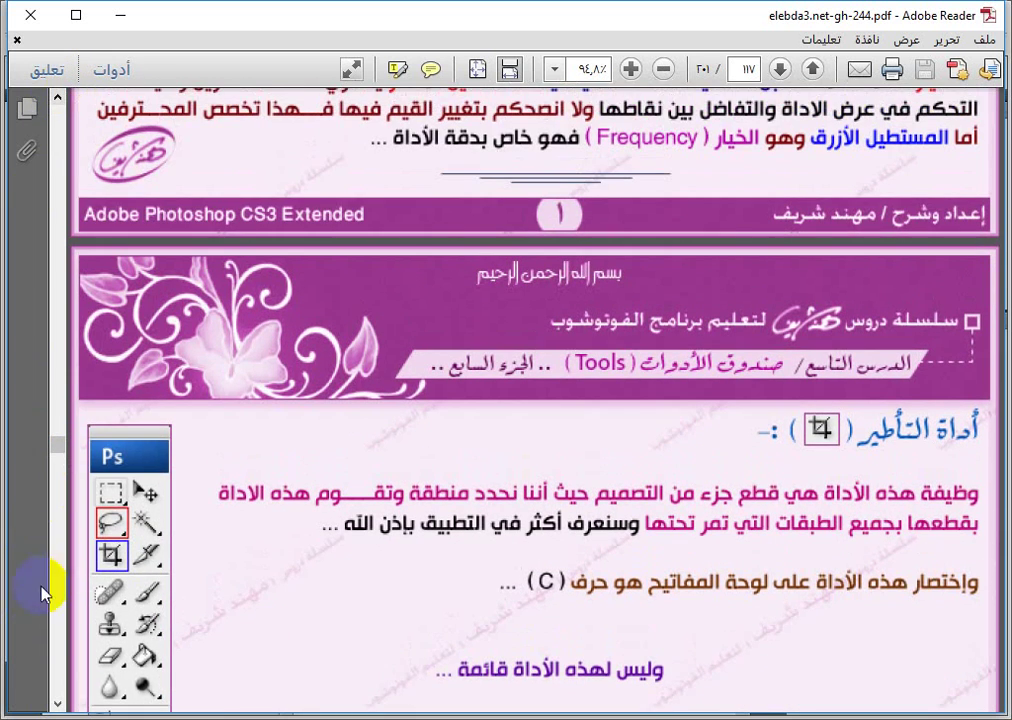
left_click(57, 705)
left_click_drag(57, 705, 58, 706)
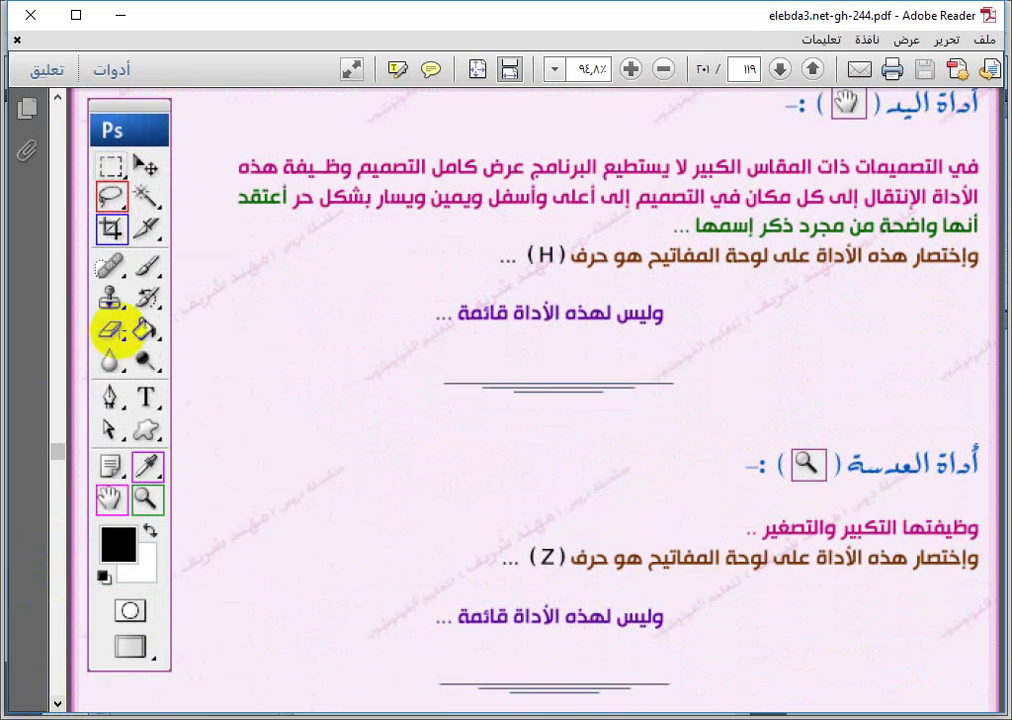
left_click_drag(58, 460, 59, 458)
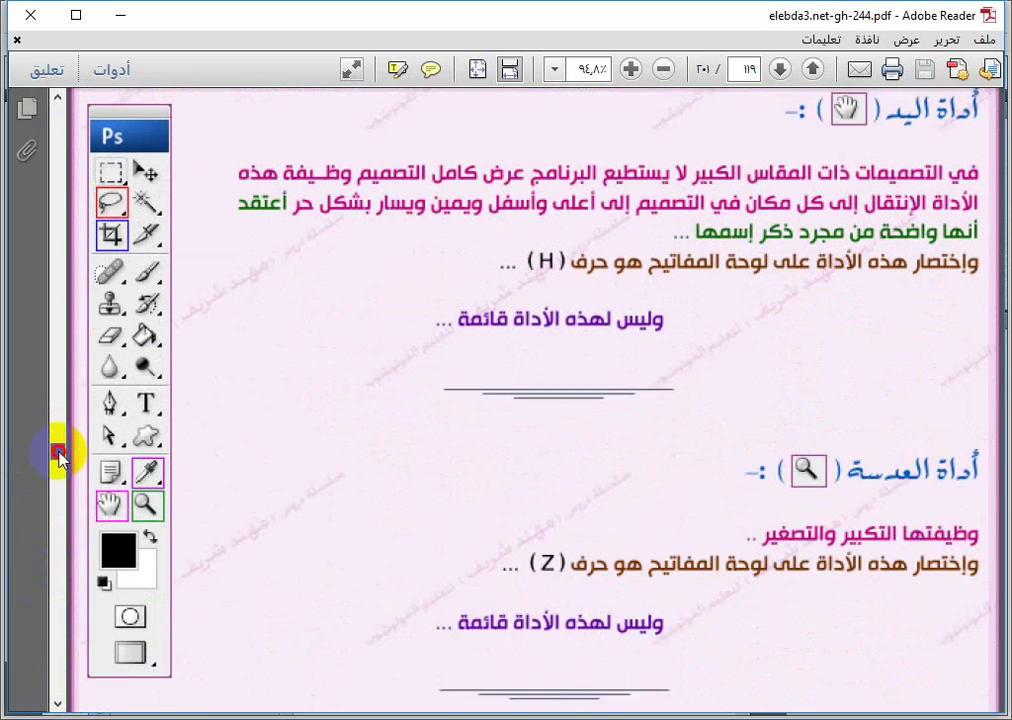
left_click(60, 103)
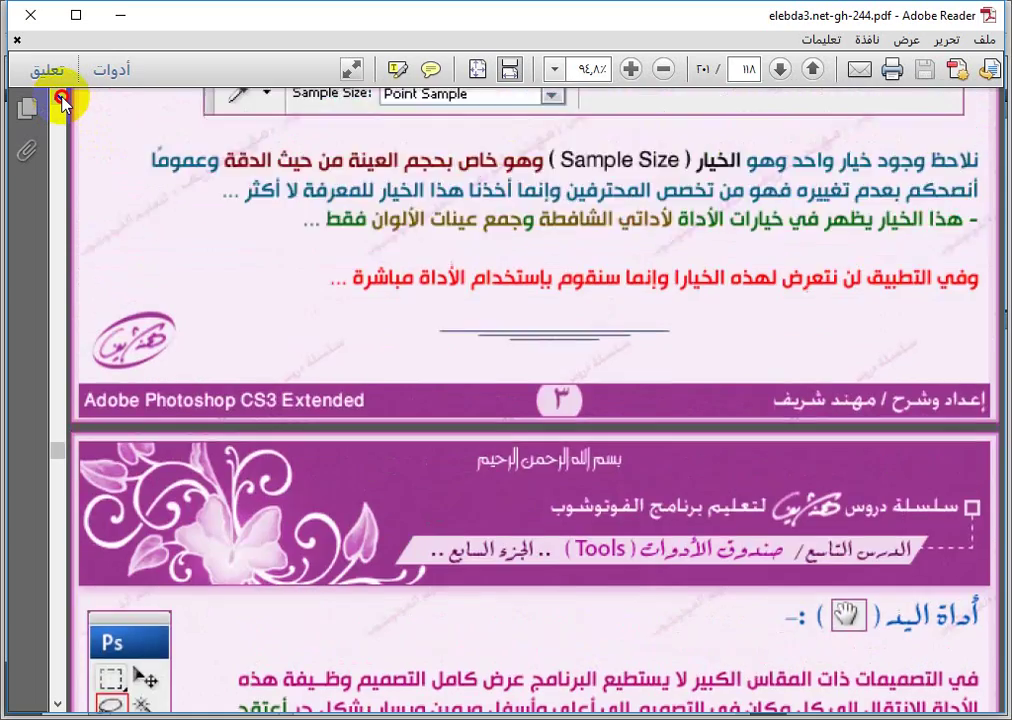
left_click_drag(60, 103, 60, 103)
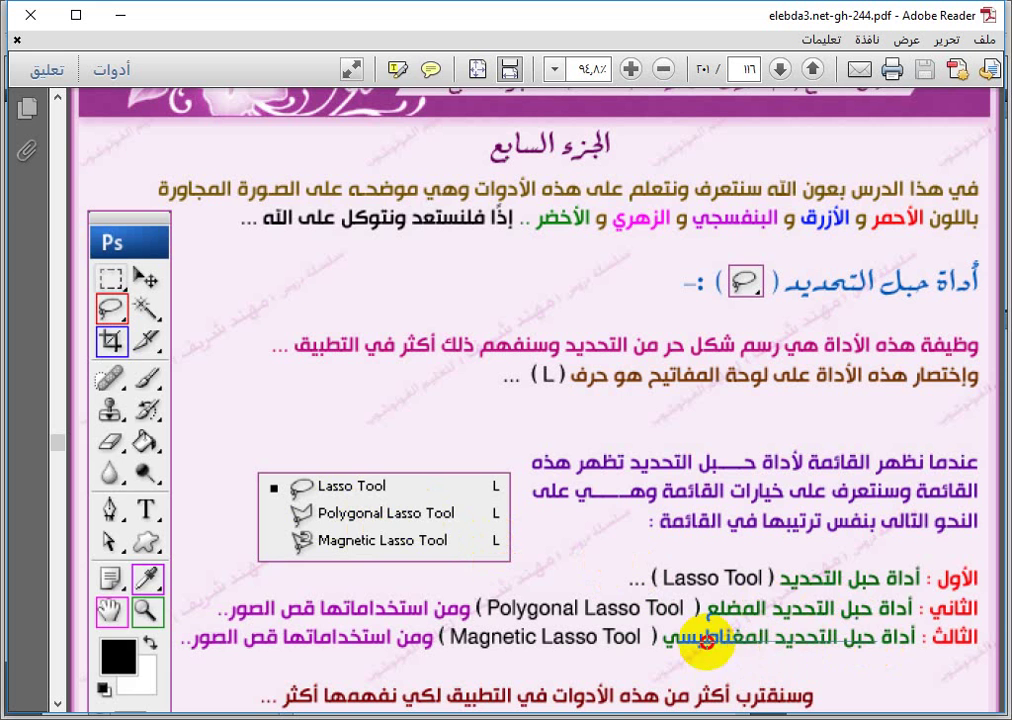
Read the descriptions of the three lasso tools and the Magnetic Lasso's Width, Contrast and Frequency options.
left_click_drag(882, 643, 918, 603)
key("ctrl+a")
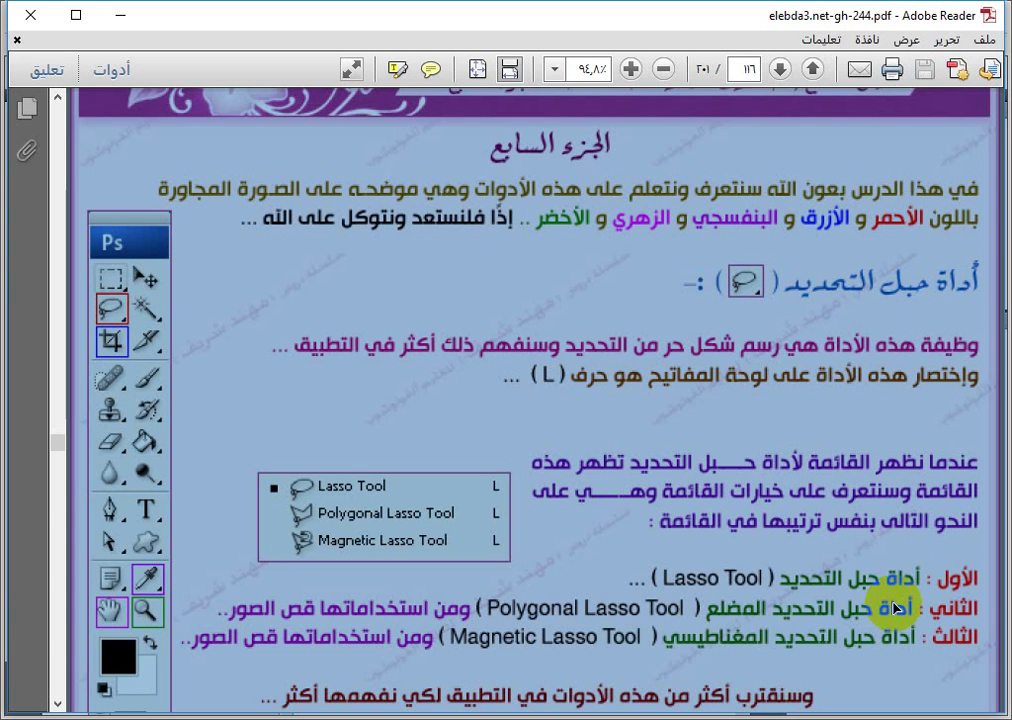
left_click(870, 609)
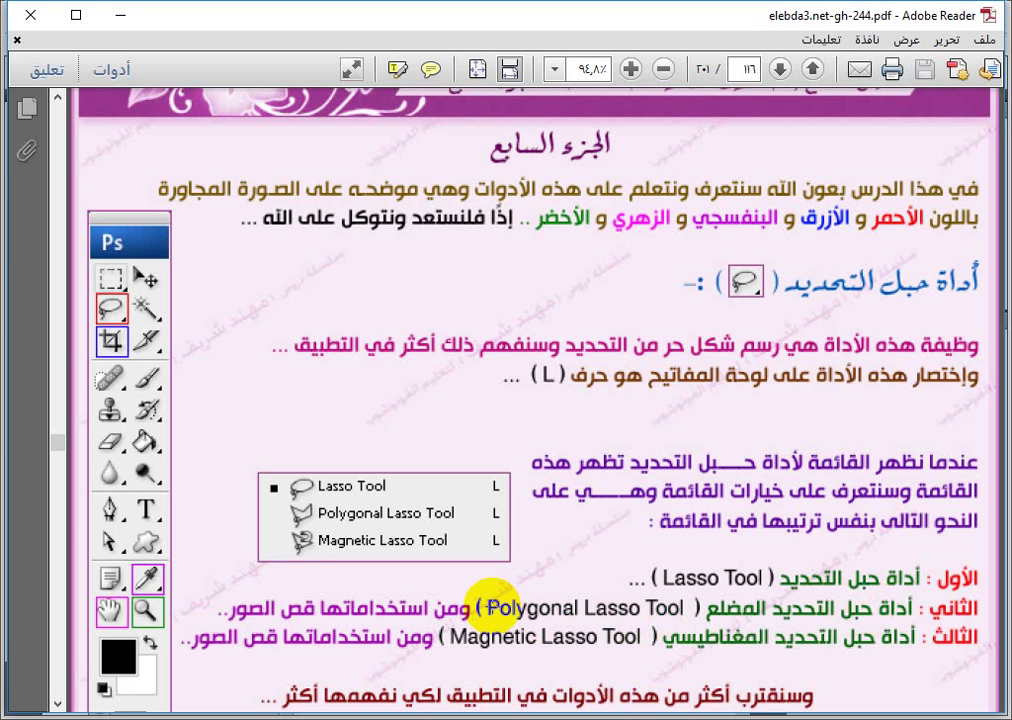
left_click_drag(501, 609, 518, 606)
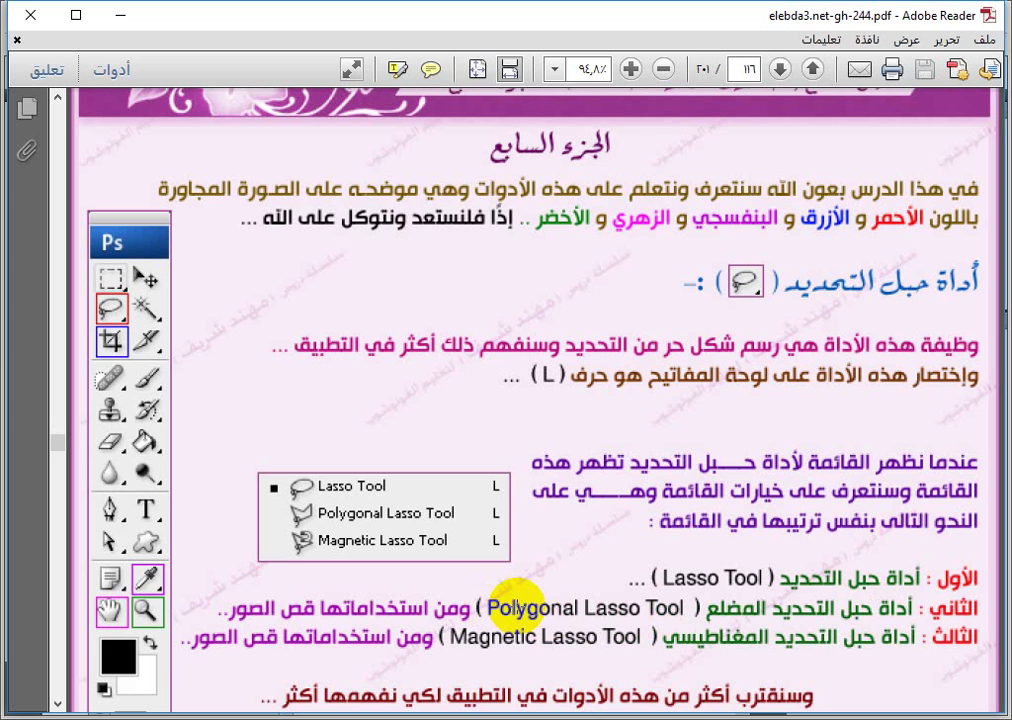
left_click(548, 608)
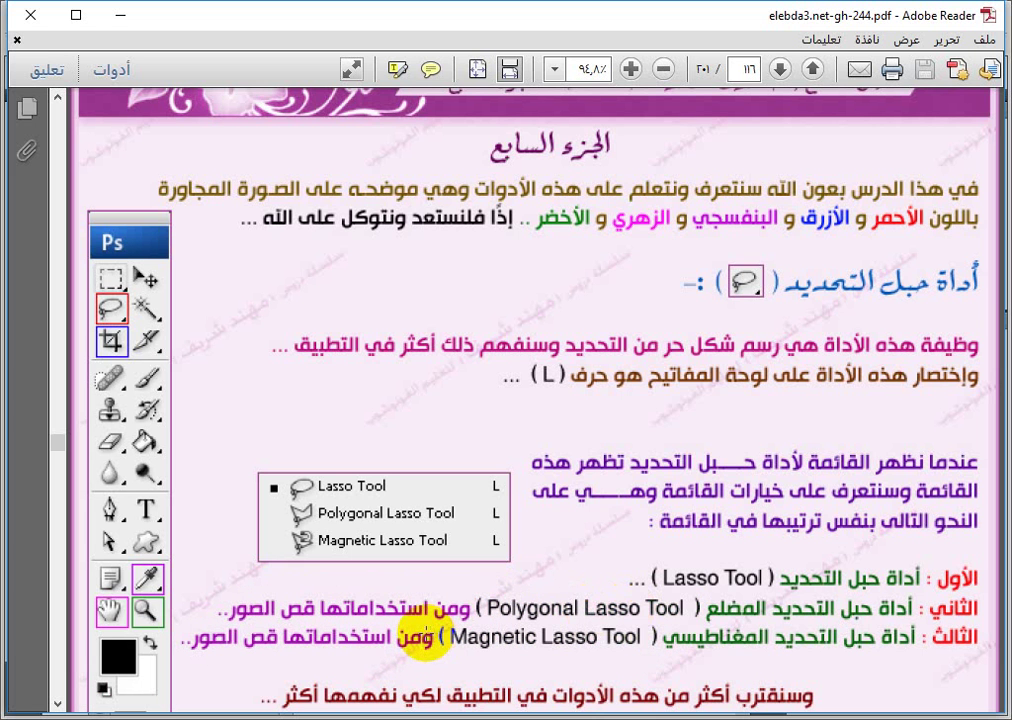
scroll(425, 636, "down", 6)
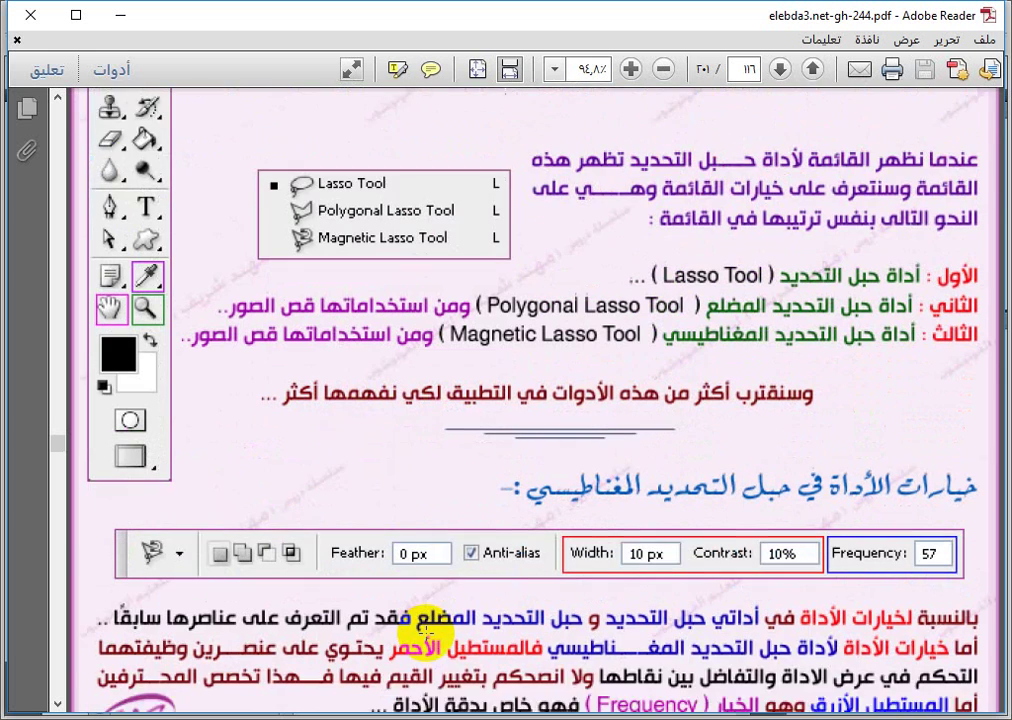
scroll(425, 636, "down", 2)
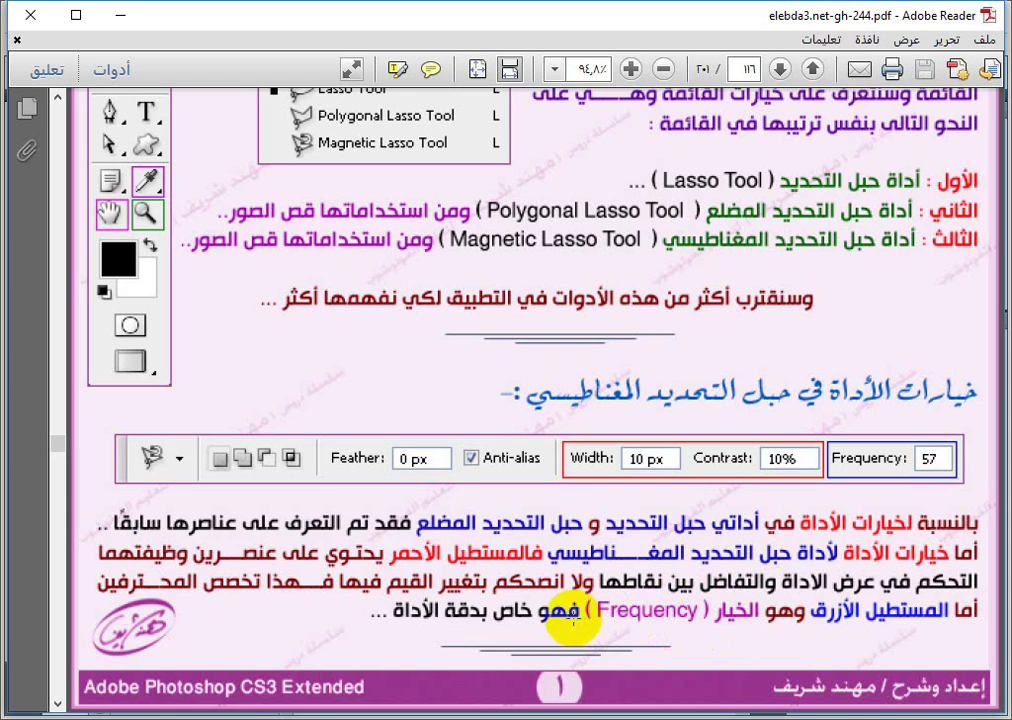
scroll(446, 607, "down", 10)
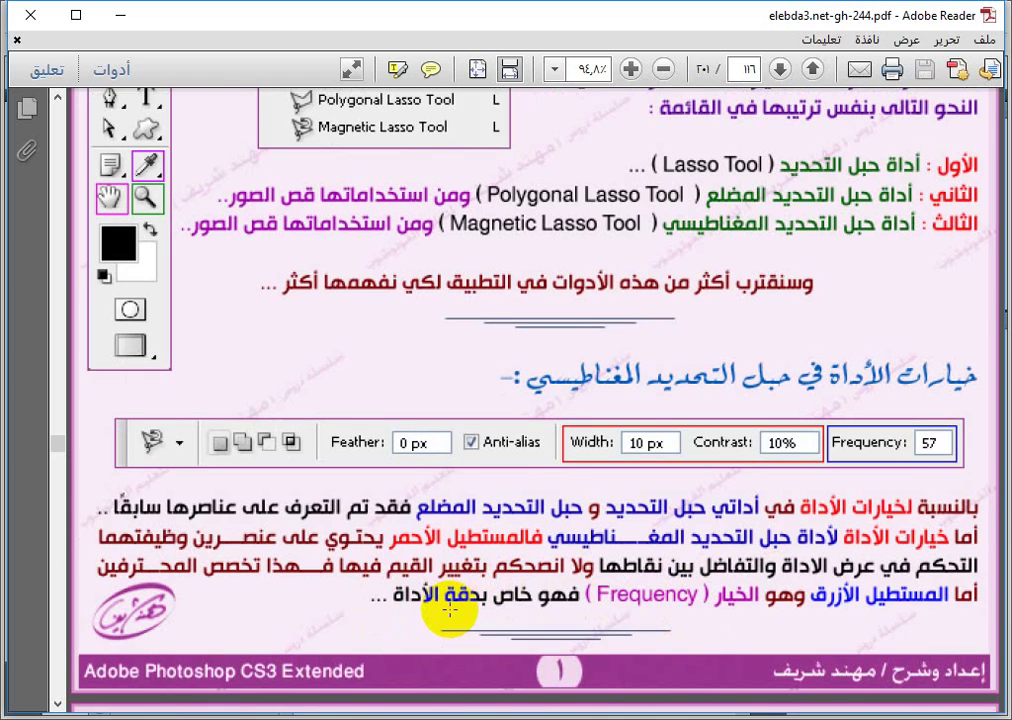
scroll(450, 614, "up", 7)
scroll(450, 609, "up", 3)
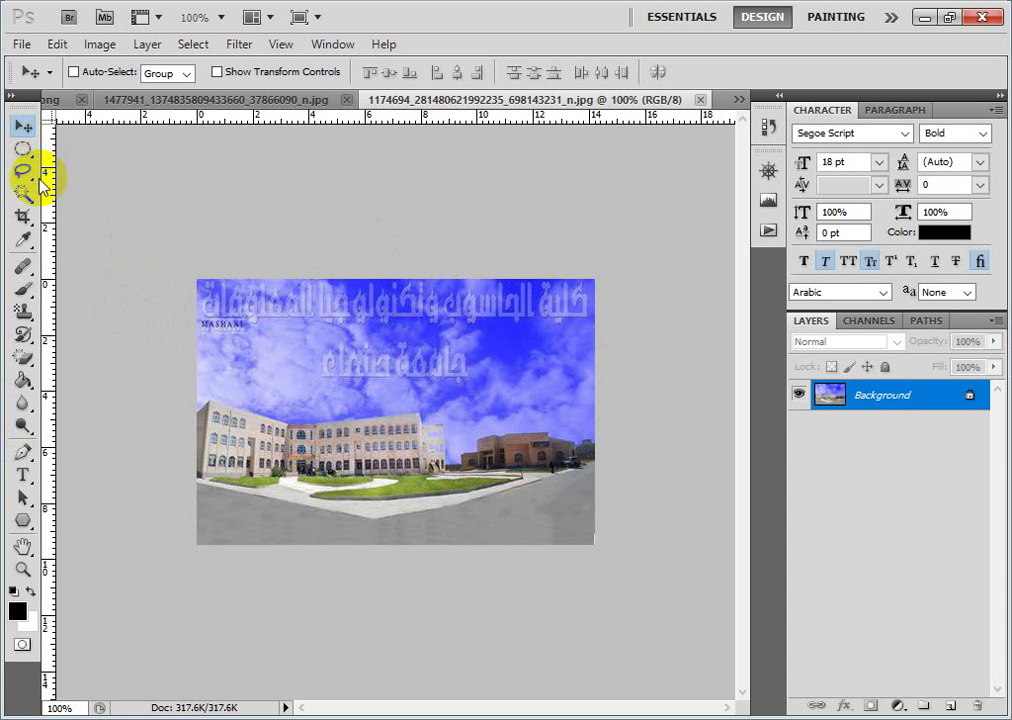
Draw a rounded freehand selection around the small brown building with the Lasso Tool and clear it.
key("l")
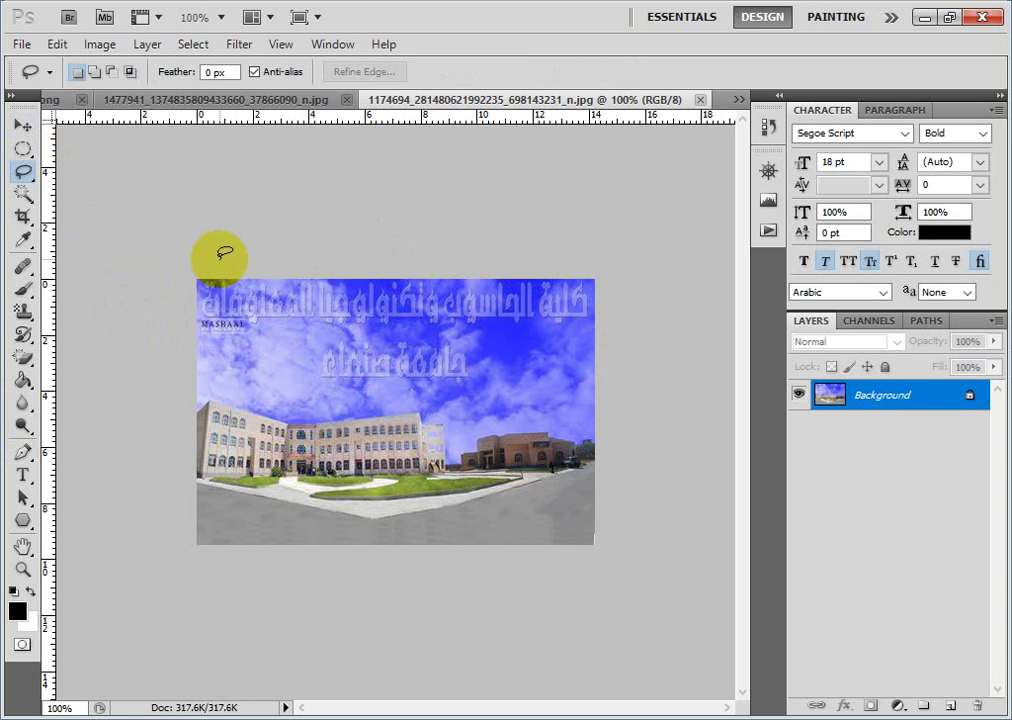
left_click(31, 179)
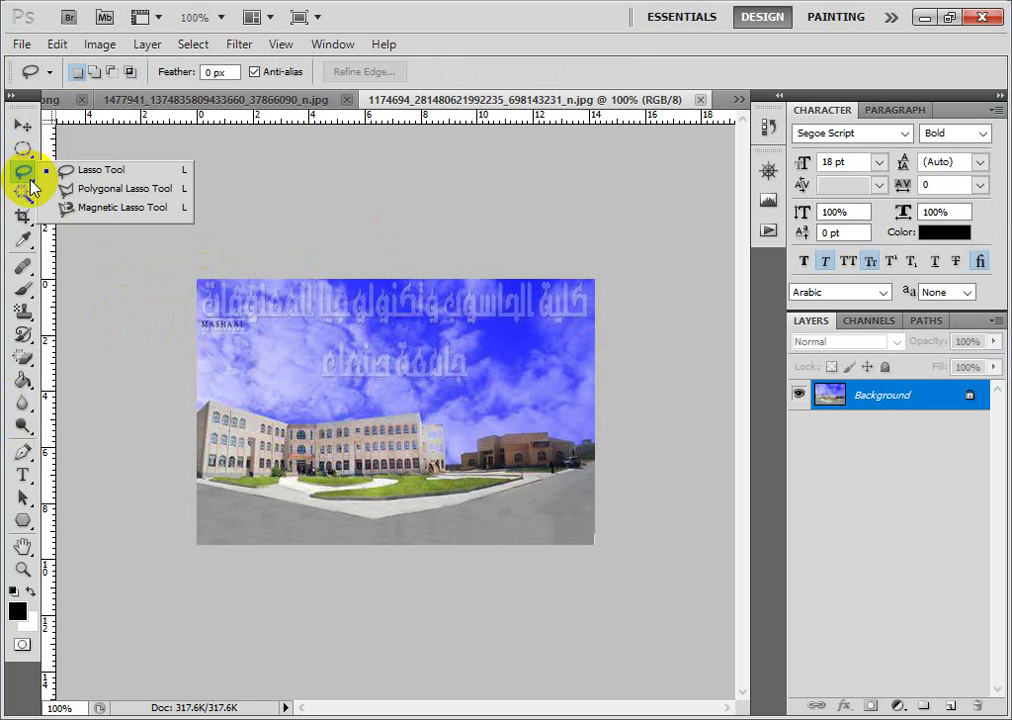
left_click(99, 175)
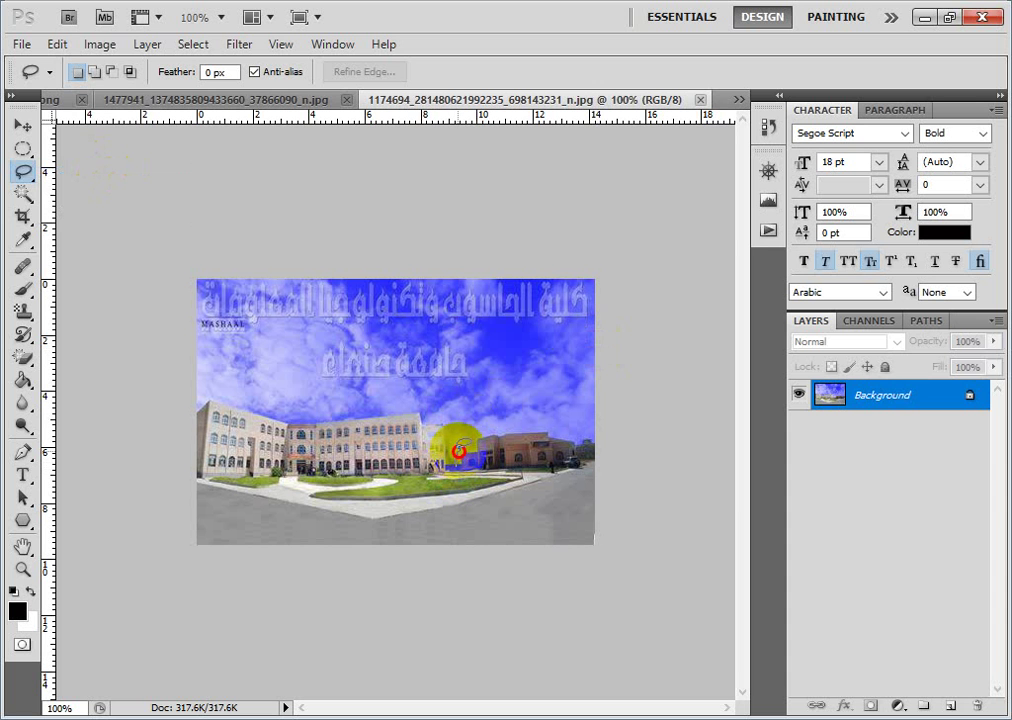
mouse_move(479, 436)
left_mouse_down()
mouse_move(571, 414)
mouse_move(591, 435)
mouse_move(588, 474)
left_mouse_up()
mouse_move(428, 498)
left_mouse_down()
mouse_move(583, 425)
mouse_move(445, 384)
mouse_move(445, 425)
mouse_move(487, 487)
left_mouse_up()
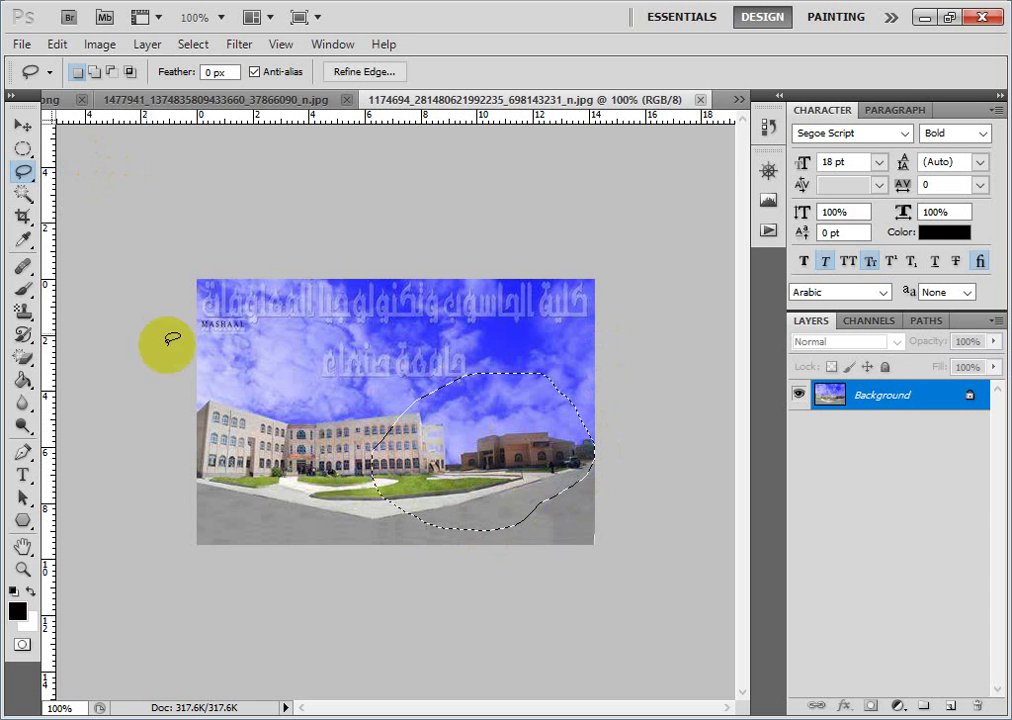
left_click(442, 468)
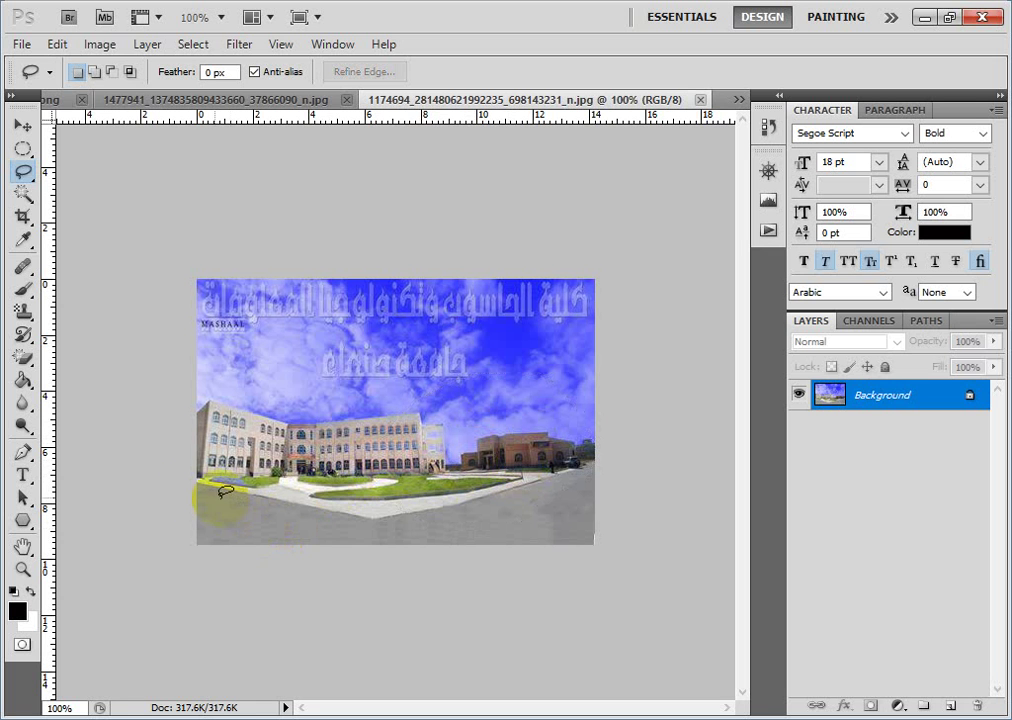
Try moving a freehand lasso selection of the road and garden up into the sky, undoing the move and deselecting.
mouse_move(198, 481)
left_mouse_down()
mouse_move(197, 517)
mouse_move(225, 553)
mouse_move(338, 534)
mouse_move(403, 473)
mouse_move(306, 437)
mouse_move(260, 453)
mouse_move(245, 488)
left_mouse_up()
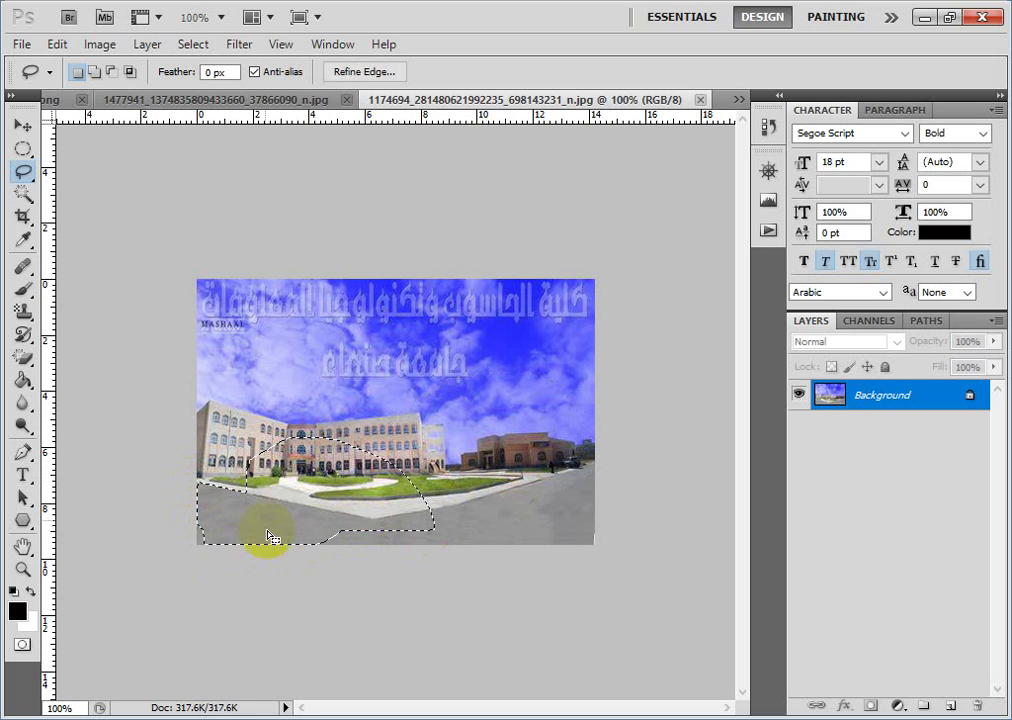
left_click(23, 125)
mouse_move(335, 500)
left_mouse_down()
mouse_move(443, 479)
mouse_move(366, 388)
mouse_move(447, 395)
mouse_move(260, 420)
mouse_move(443, 422)
mouse_move(332, 485)
mouse_move(452, 384)
left_mouse_up()
key("ctrl+z")
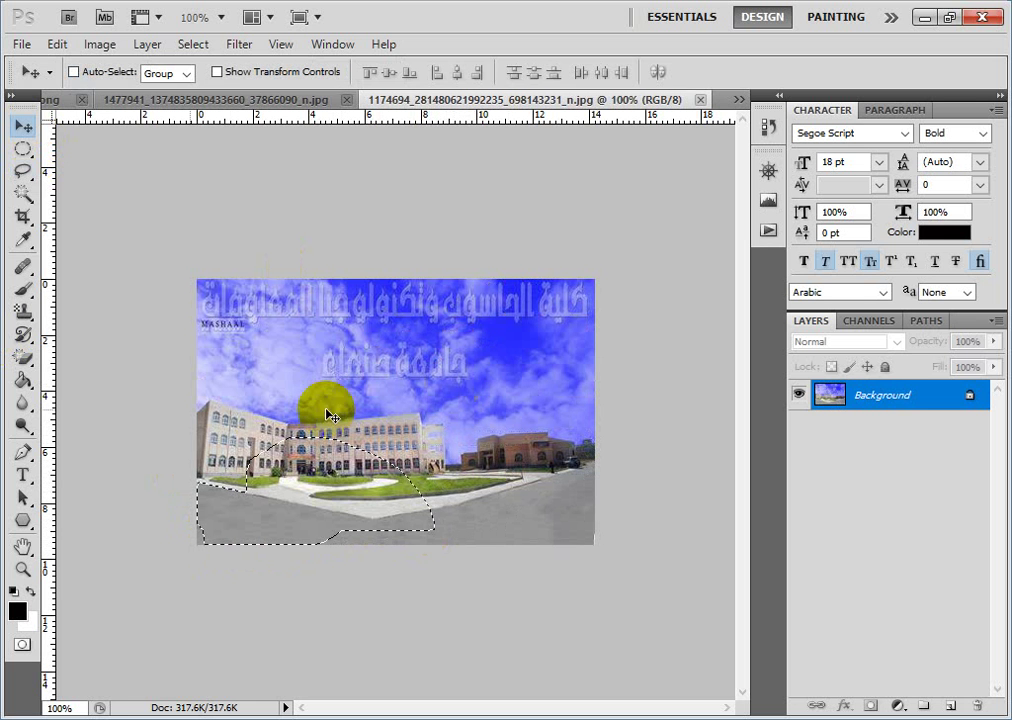
key("ctrl+d")
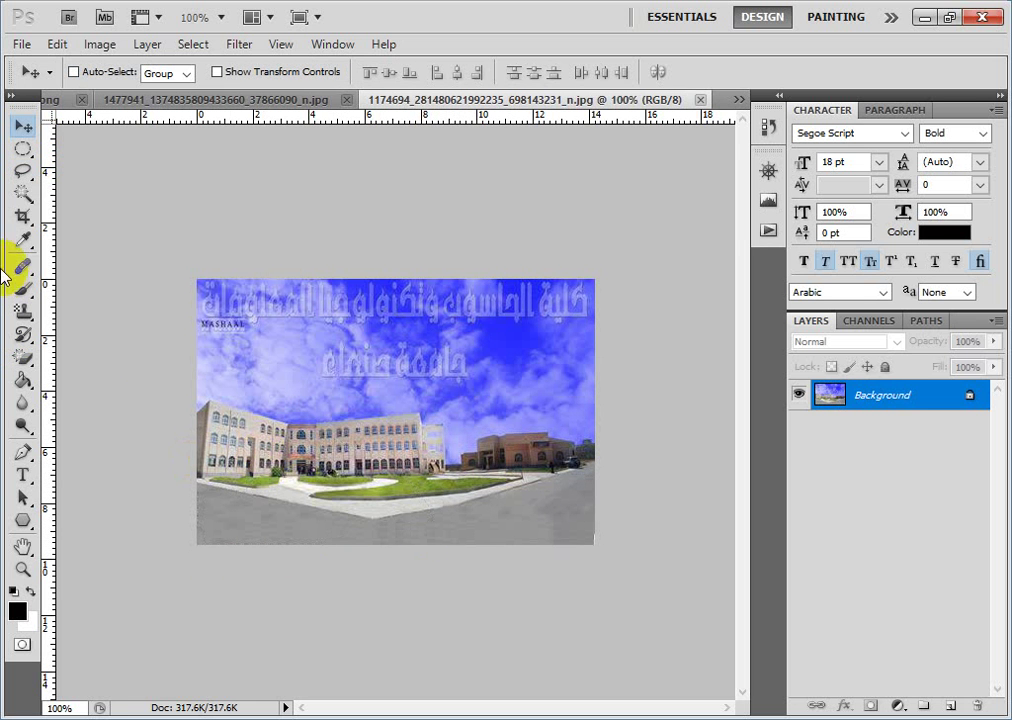
Outline the small grass patch in front of the large building with the Polygonal Lasso Tool.
left_click(23, 172)
right_click(23, 172)
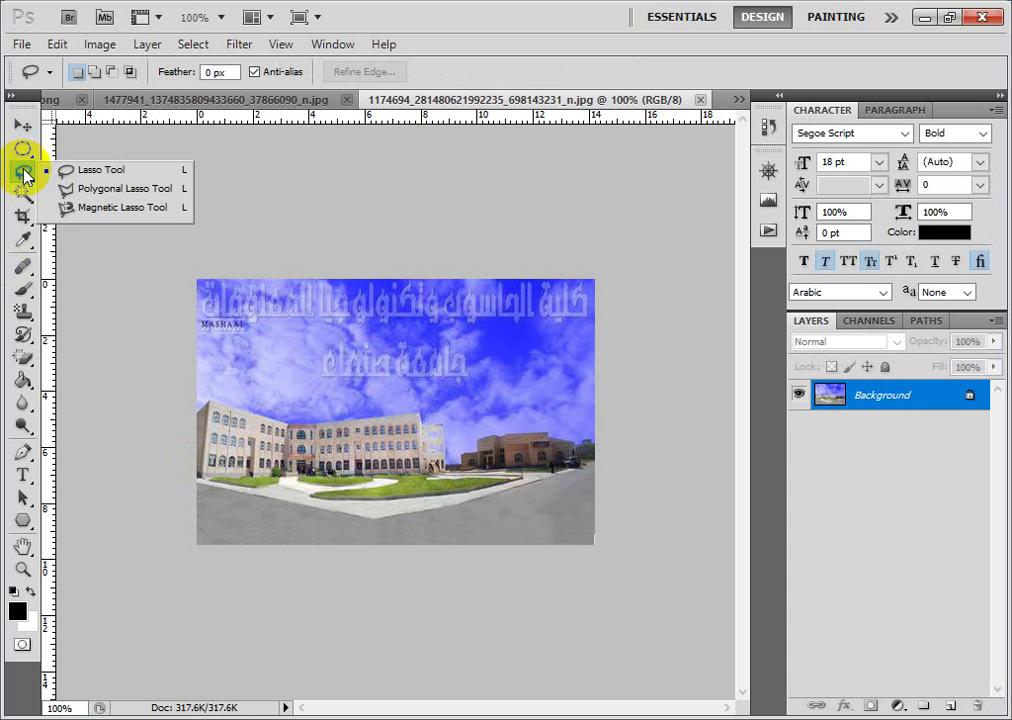
left_click(104, 190)
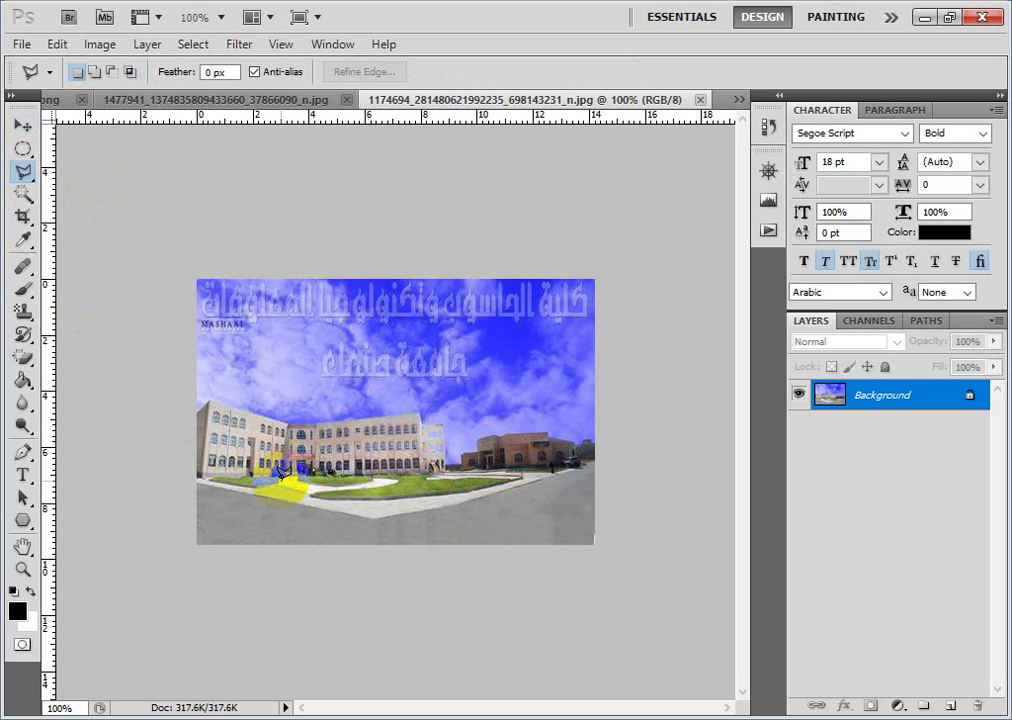
left_click(283, 469)
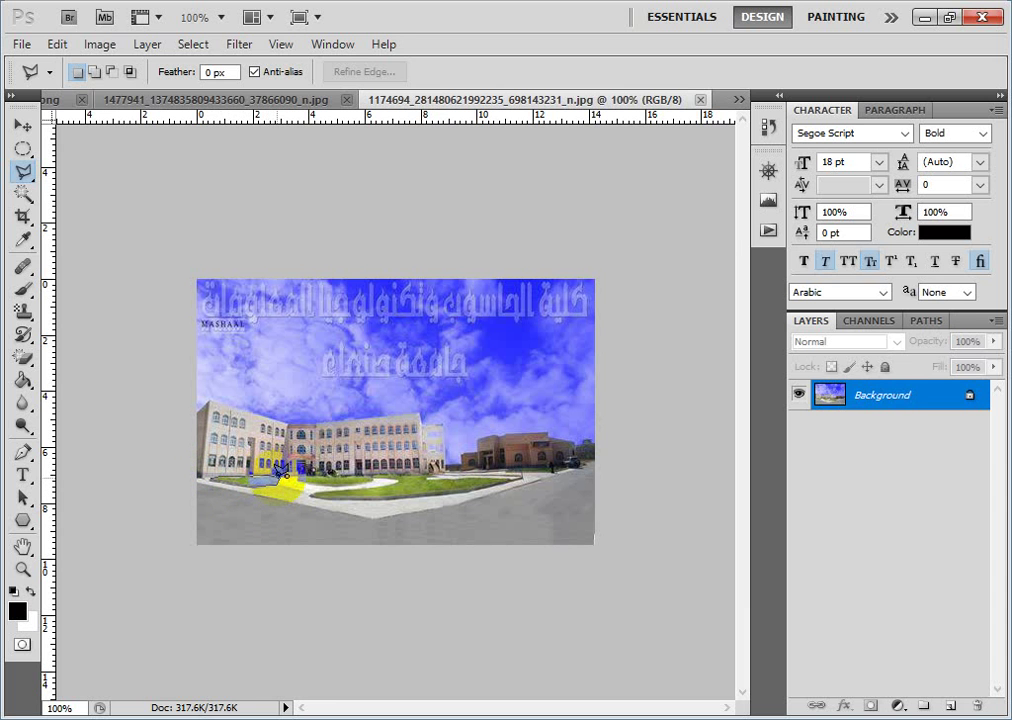
left_click(281, 477)
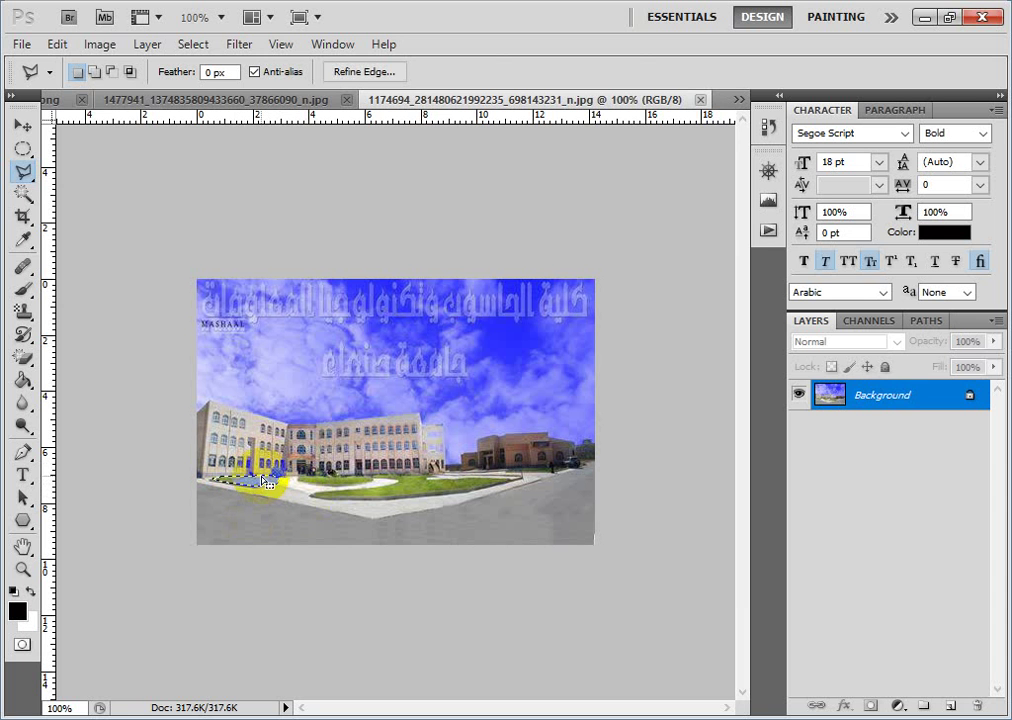
Try moving the selected grass patch down onto the road, undoing the move and clearing the selection.
left_click(25, 122)
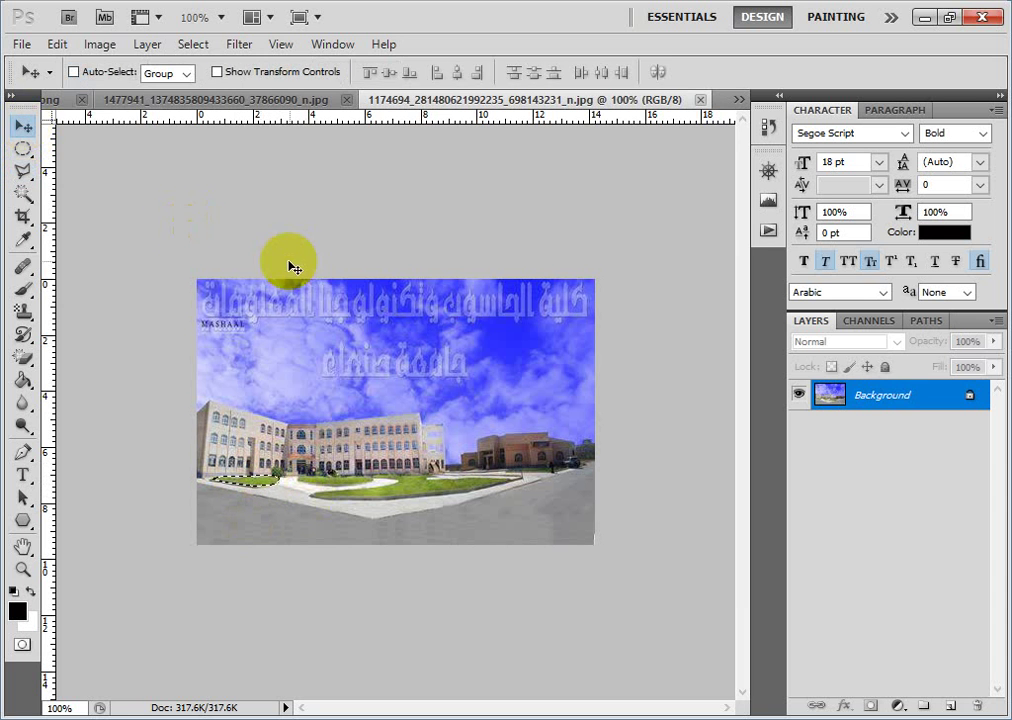
mouse_move(256, 481)
left_mouse_down()
mouse_move(268, 548)
mouse_move(283, 516)
mouse_move(263, 522)
left_mouse_up()
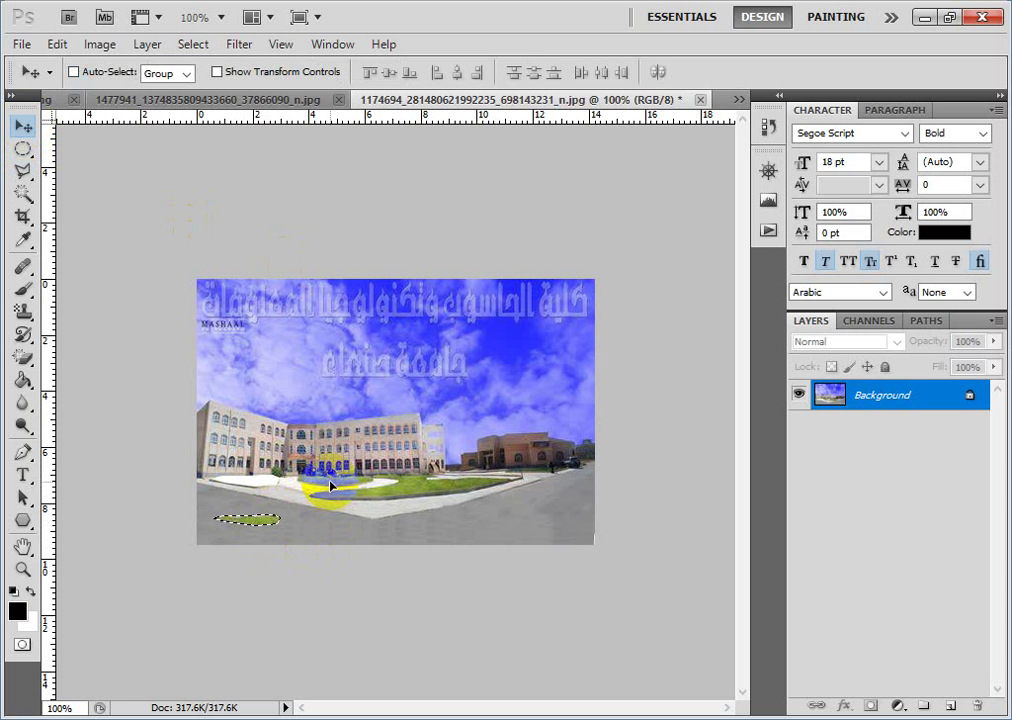
key("ctrl+z")
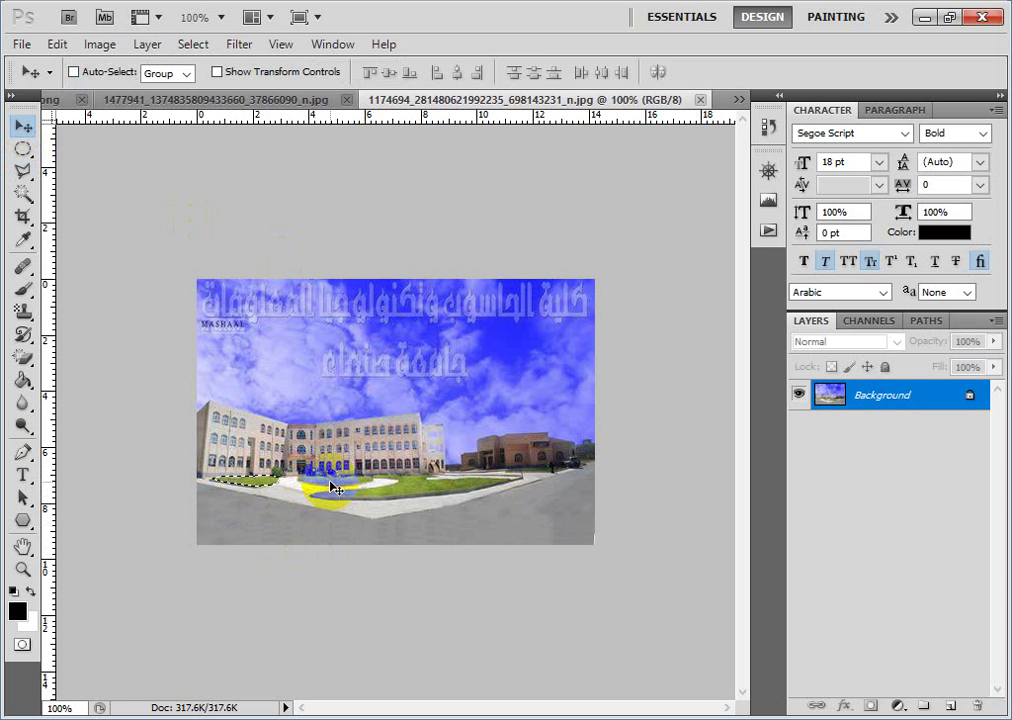
key("ctrl+d")
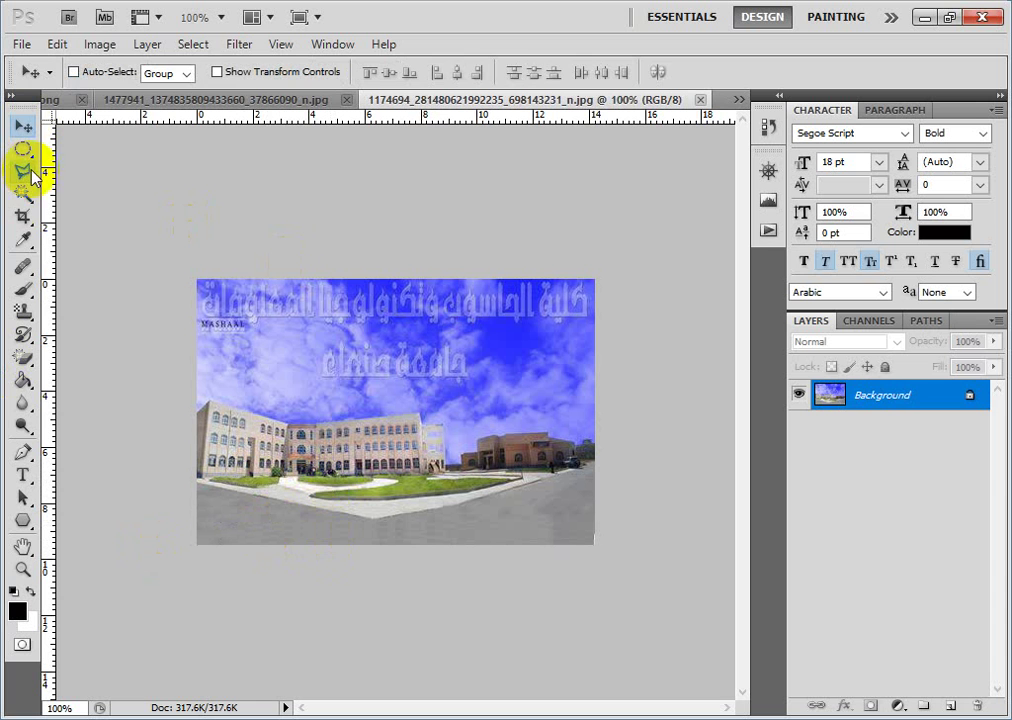
Trace the grey road along the photo's lower part with the Magnetic Lasso Tool and close the selection.
mouse_move(24, 170)
left_mouse_down()
mouse_move(79, 197)
mouse_move(82, 215)
left_mouse_up()
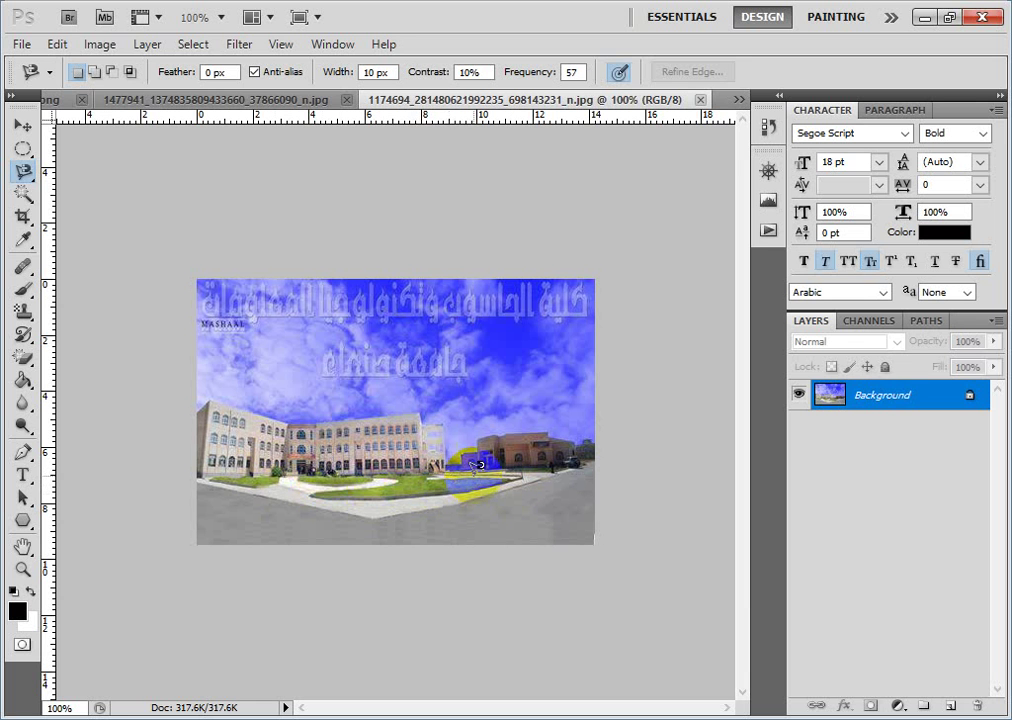
left_click(196, 482)
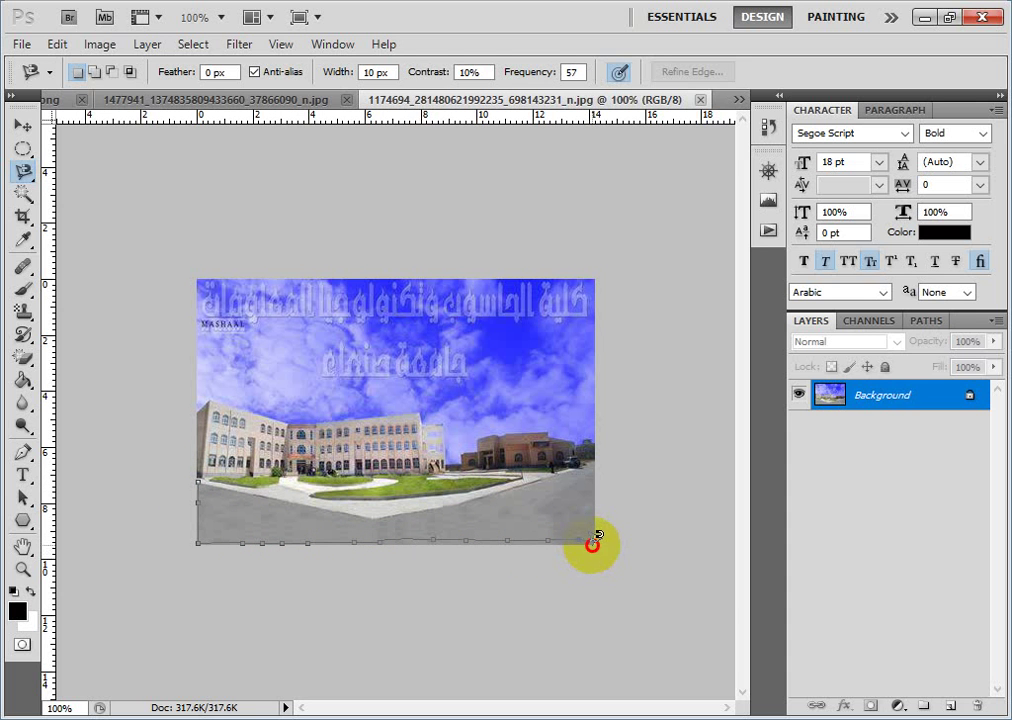
left_click(593, 543)
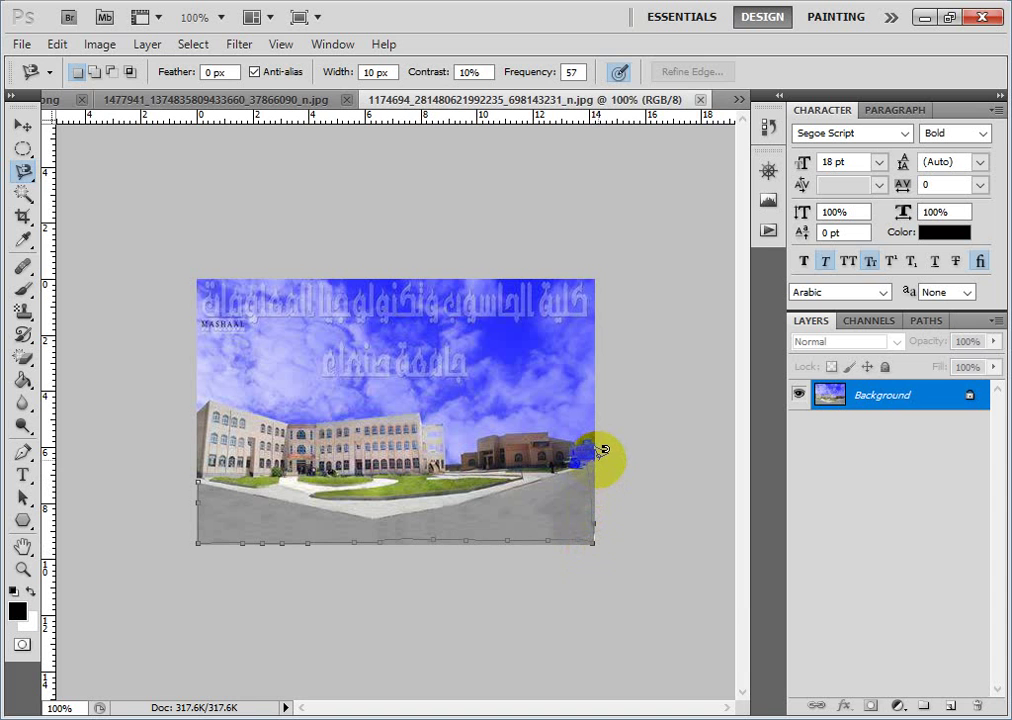
left_click(597, 457)
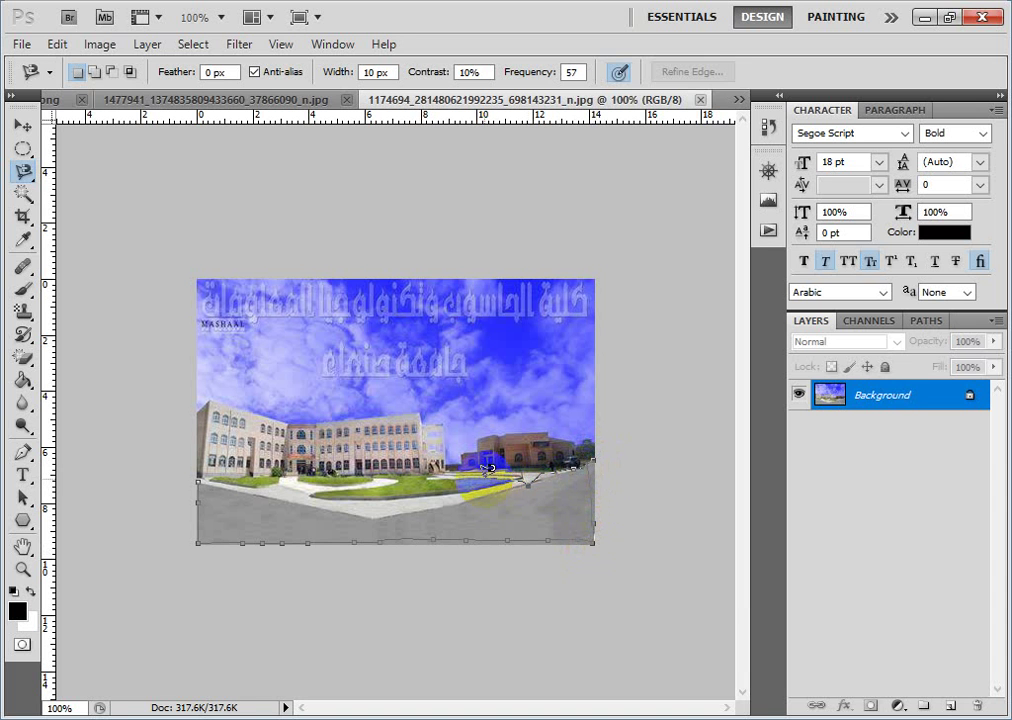
left_click(488, 482)
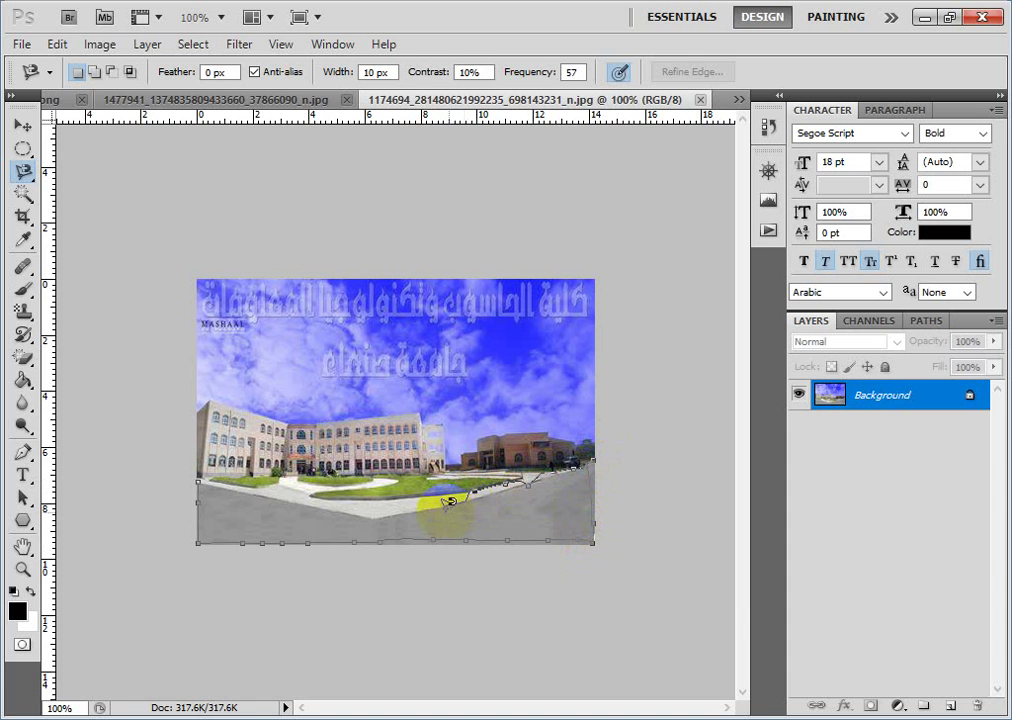
left_click(534, 480)
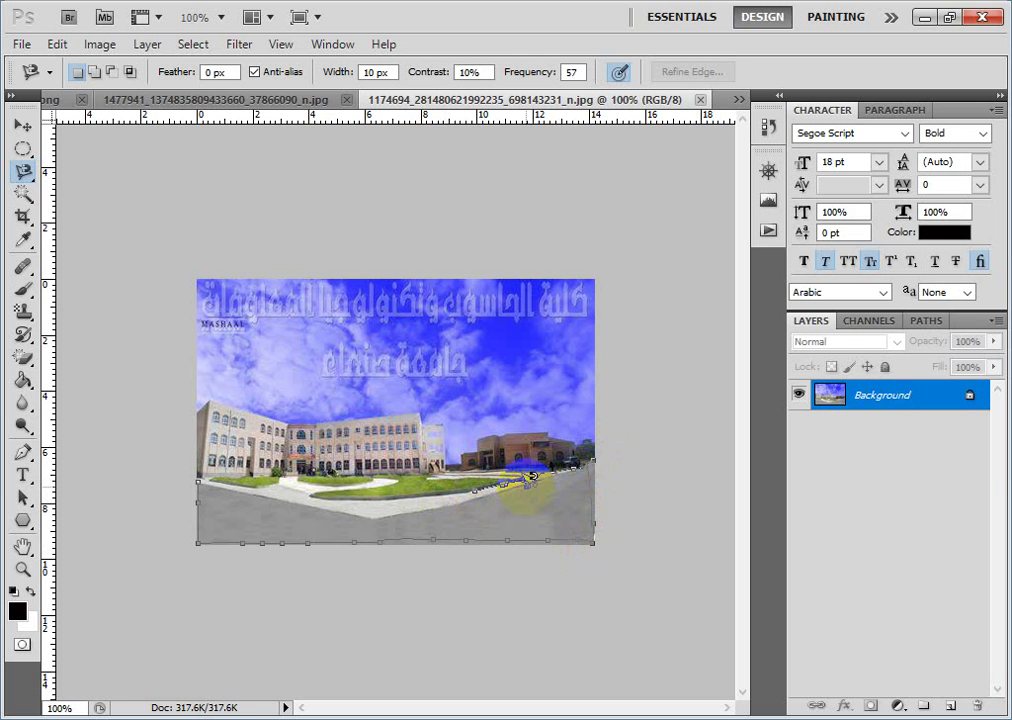
double_click(470, 510)
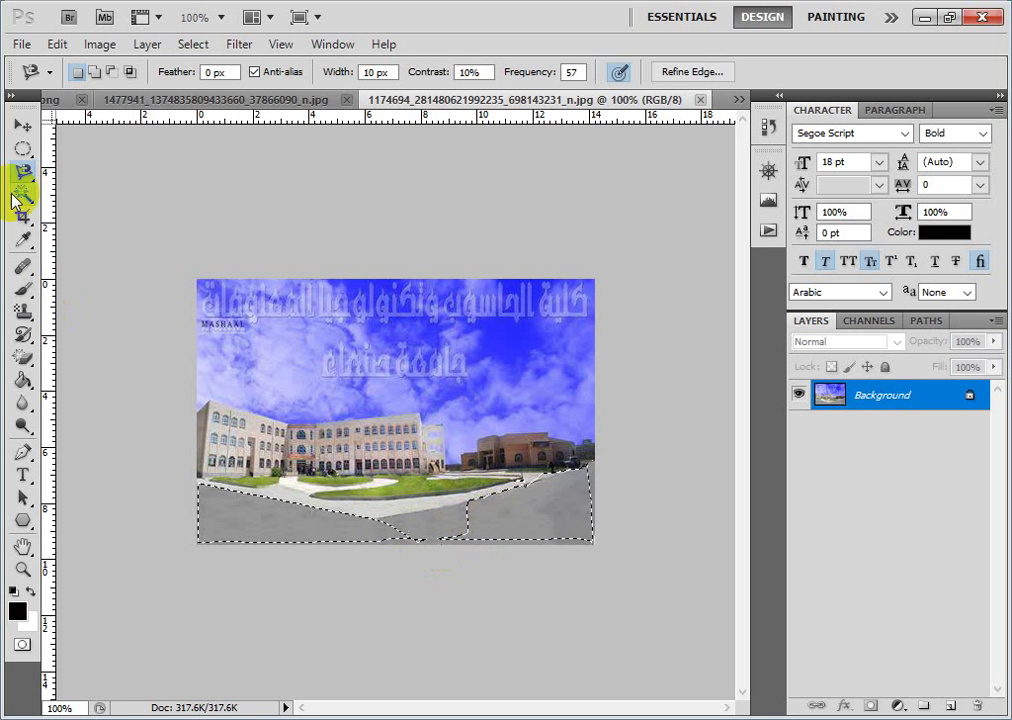
Try moving the selected road area up over the garden, undoing the move and deselecting.
left_click(22, 125)
left_click_drag(515, 517, 508, 485)
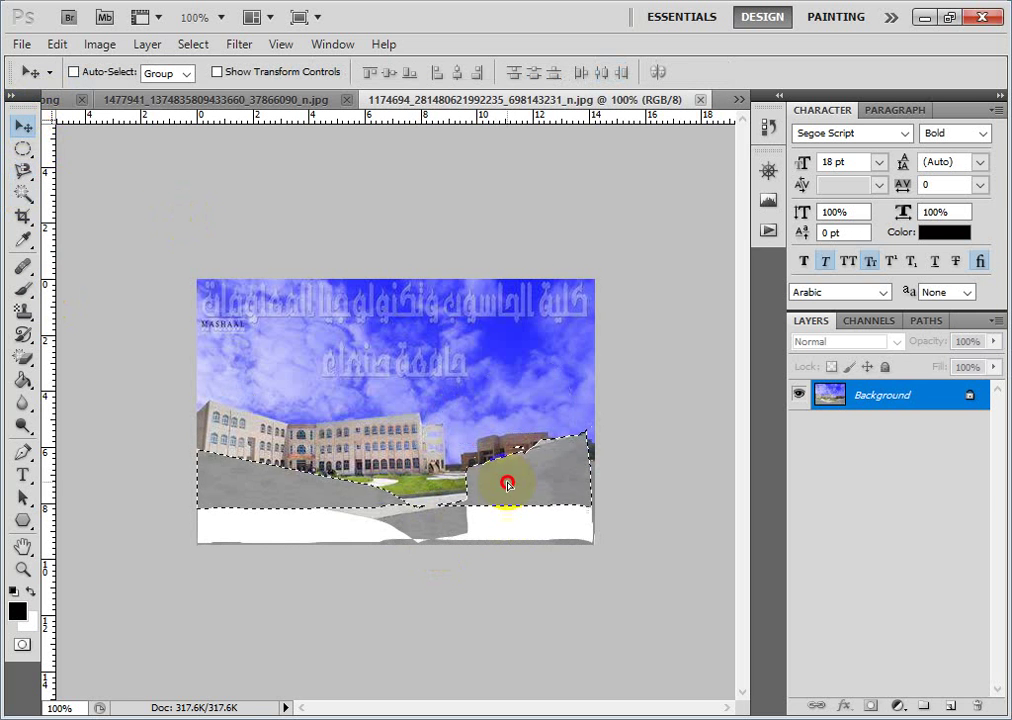
key("ctrl+z")
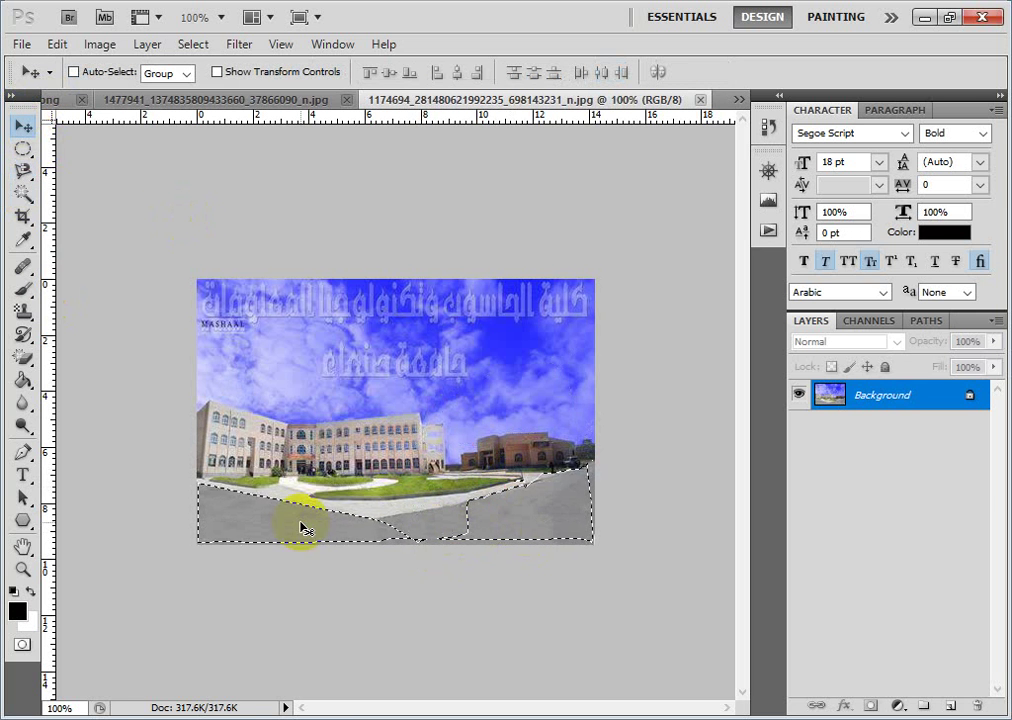
key("ctrl+d")
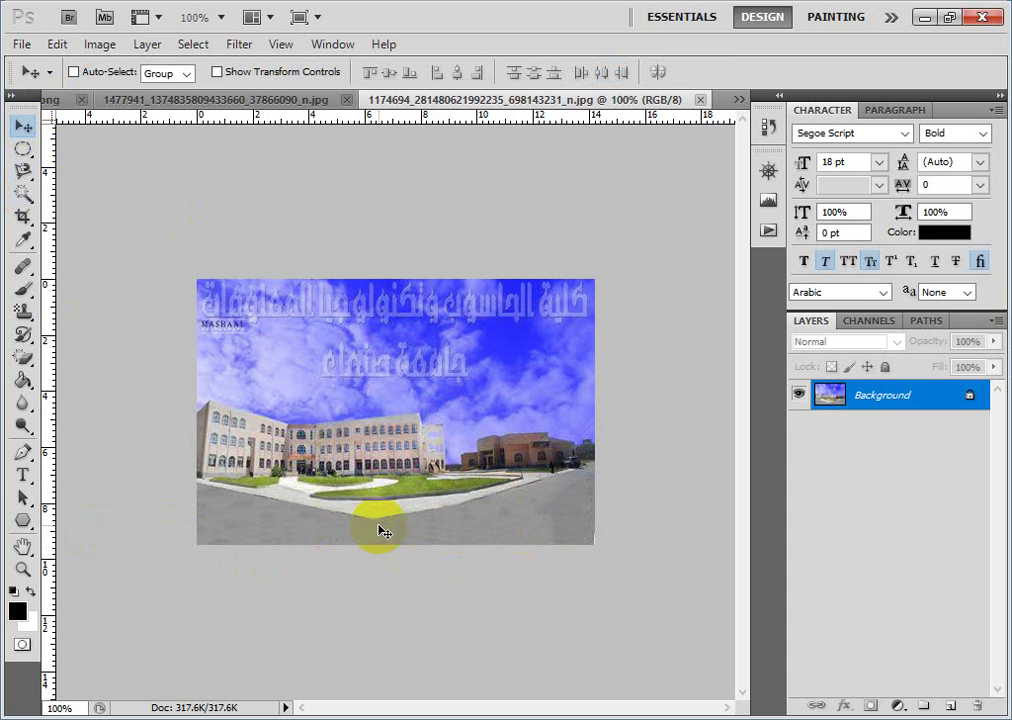
left_click(20, 174)
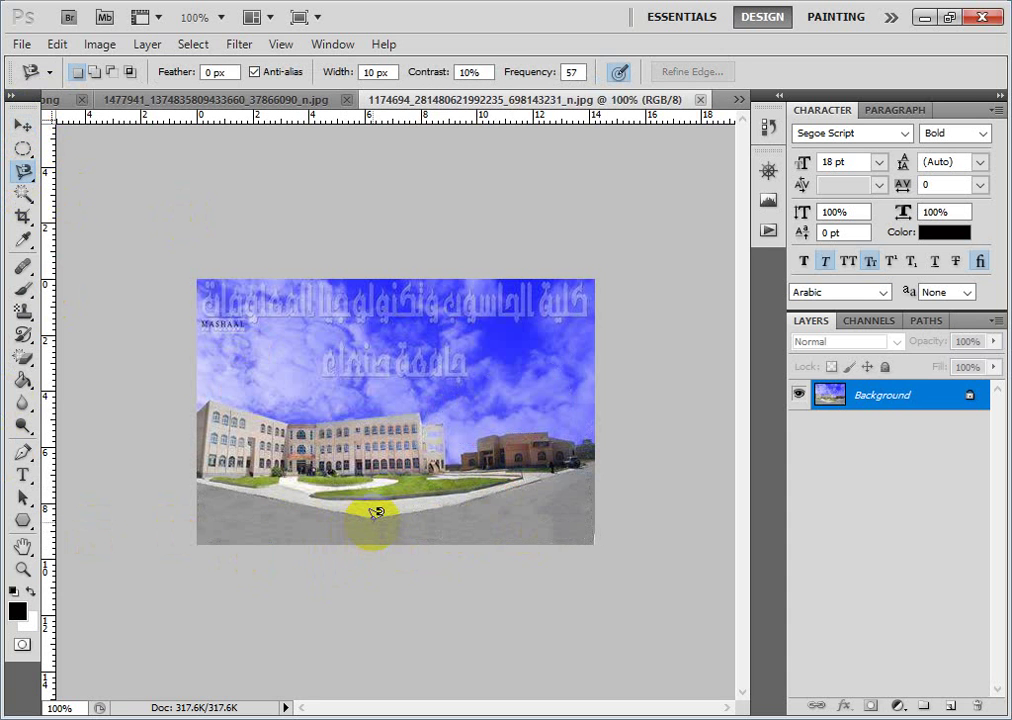
left_click(338, 494)
left_click(544, 458)
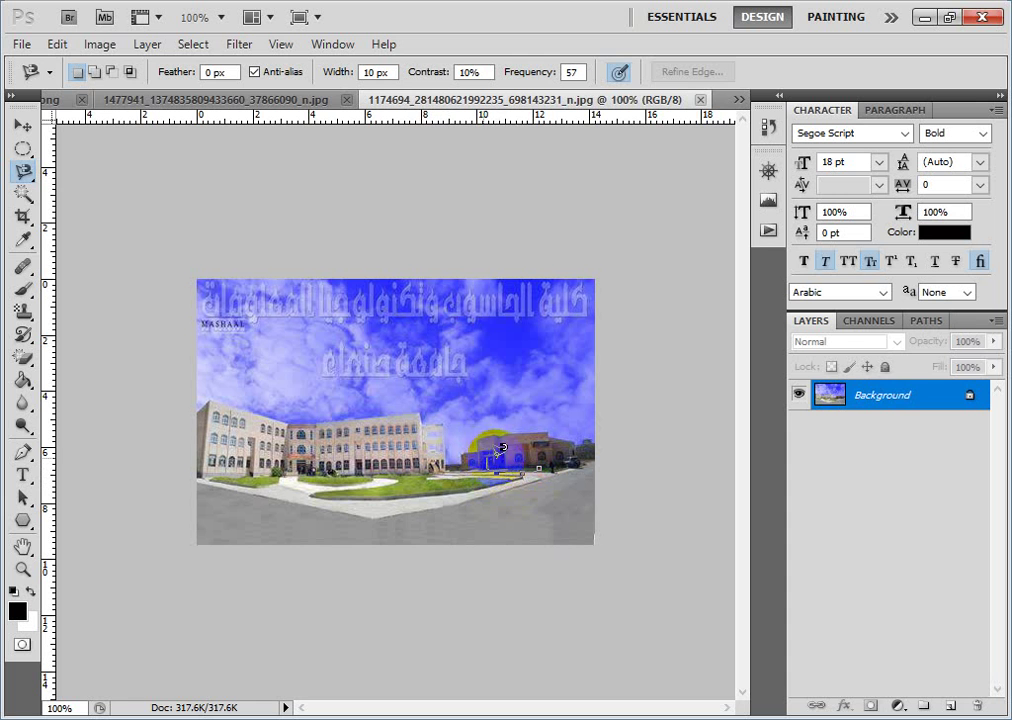
left_click(521, 455)
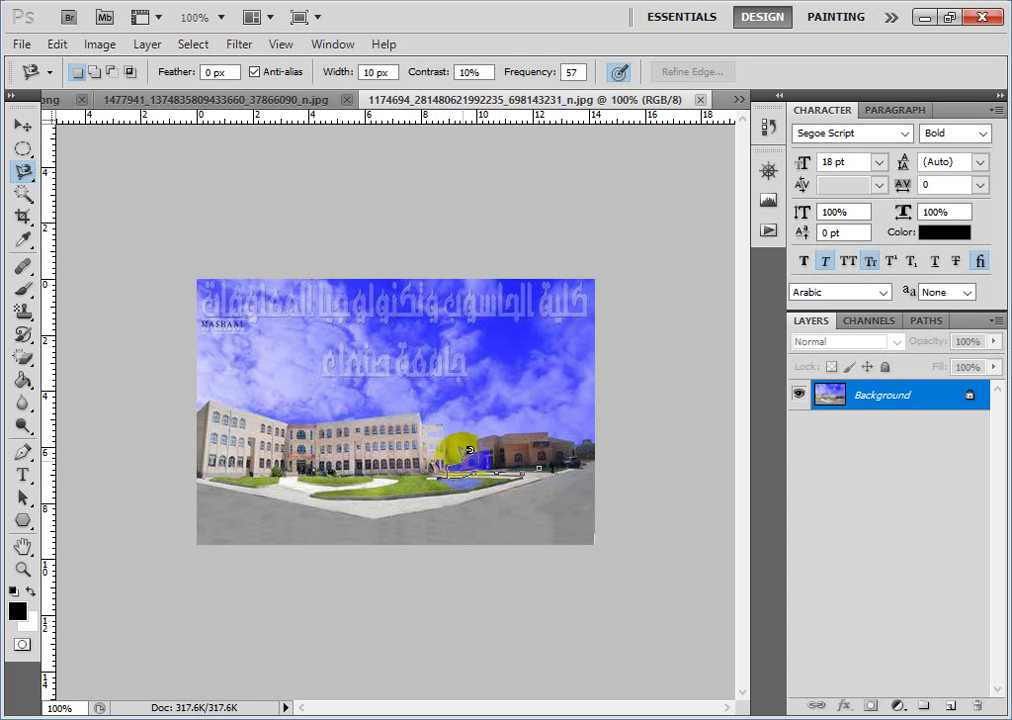
left_click(420, 481)
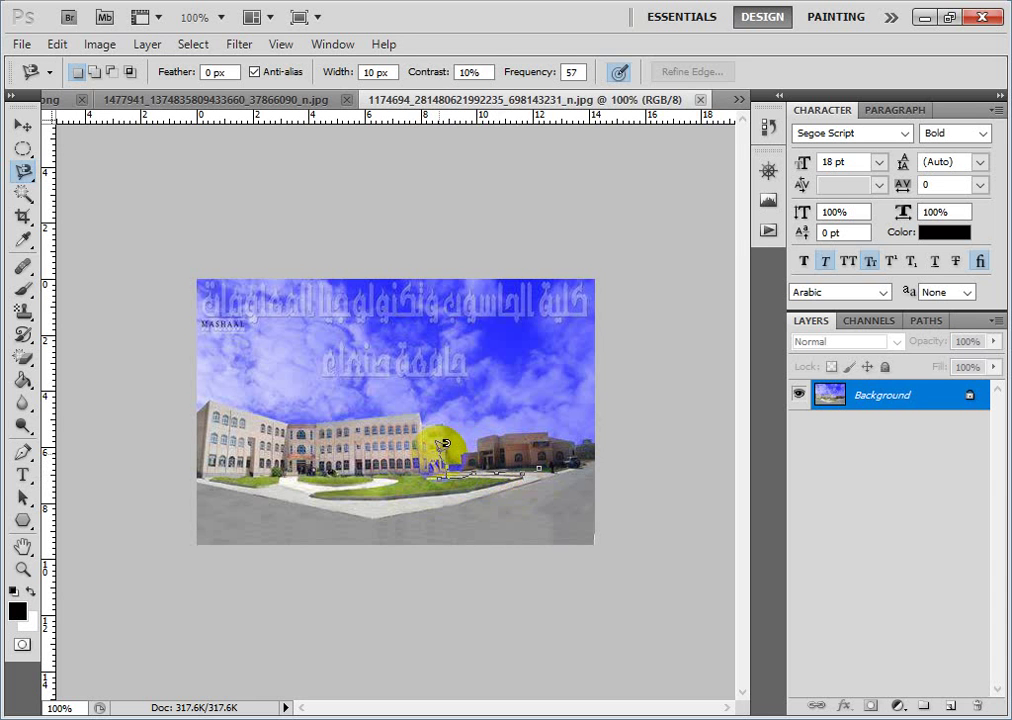
left_click(502, 455)
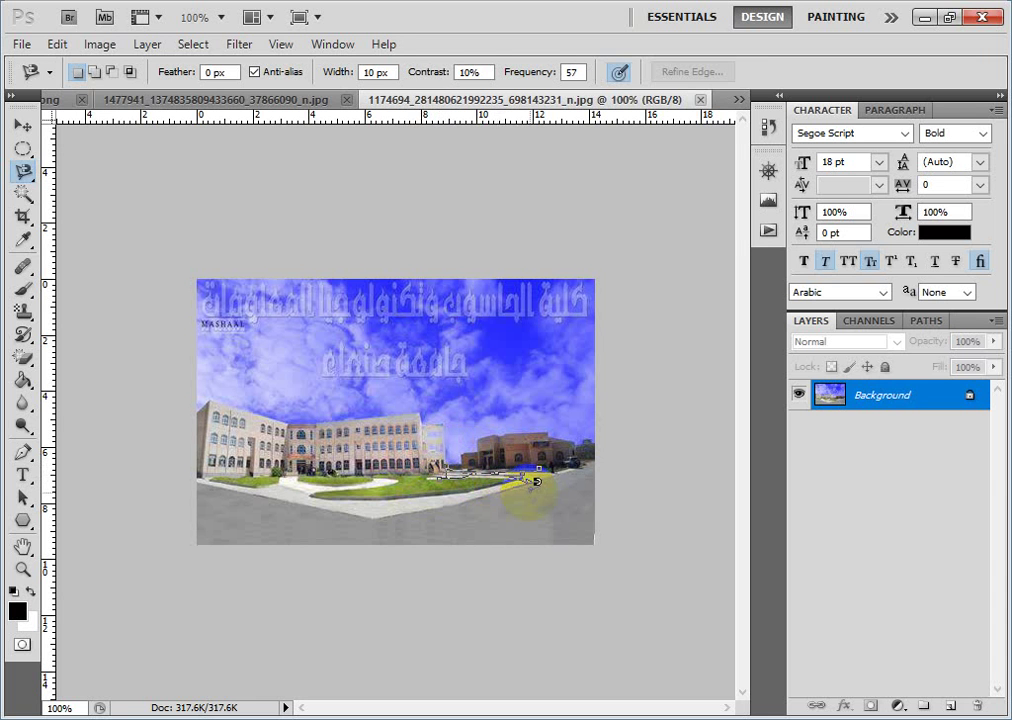
left_click(550, 463)
right_click(541, 472)
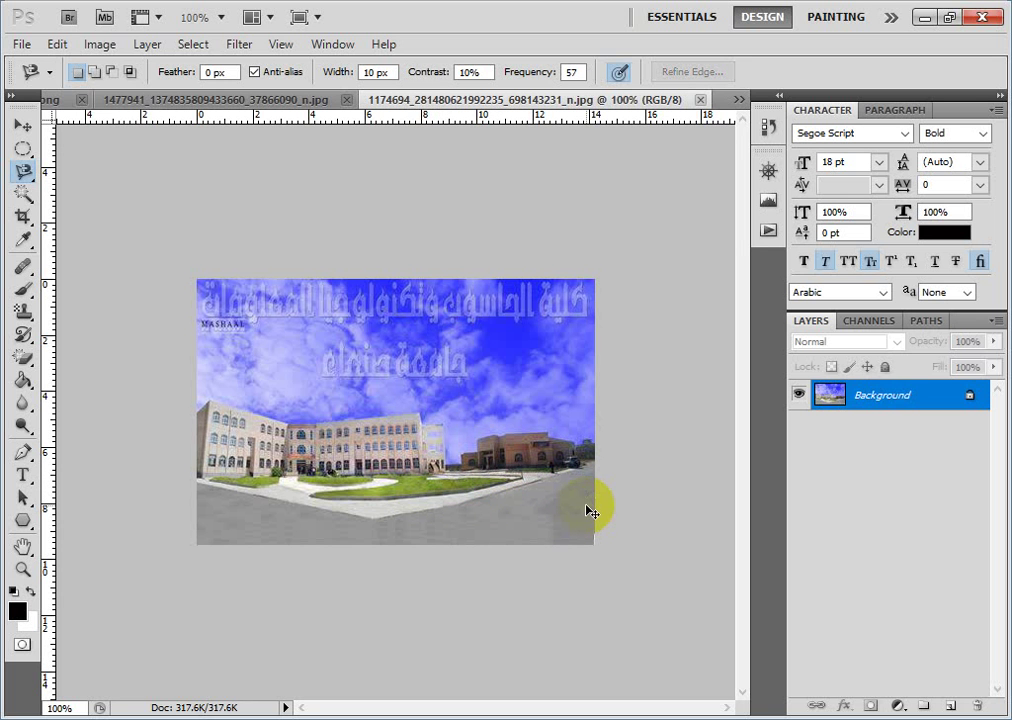
Trace the large central lawn in front of the buildings with the Magnetic Lasso Tool and close the selection.
left_click(475, 482)
left_click(505, 467)
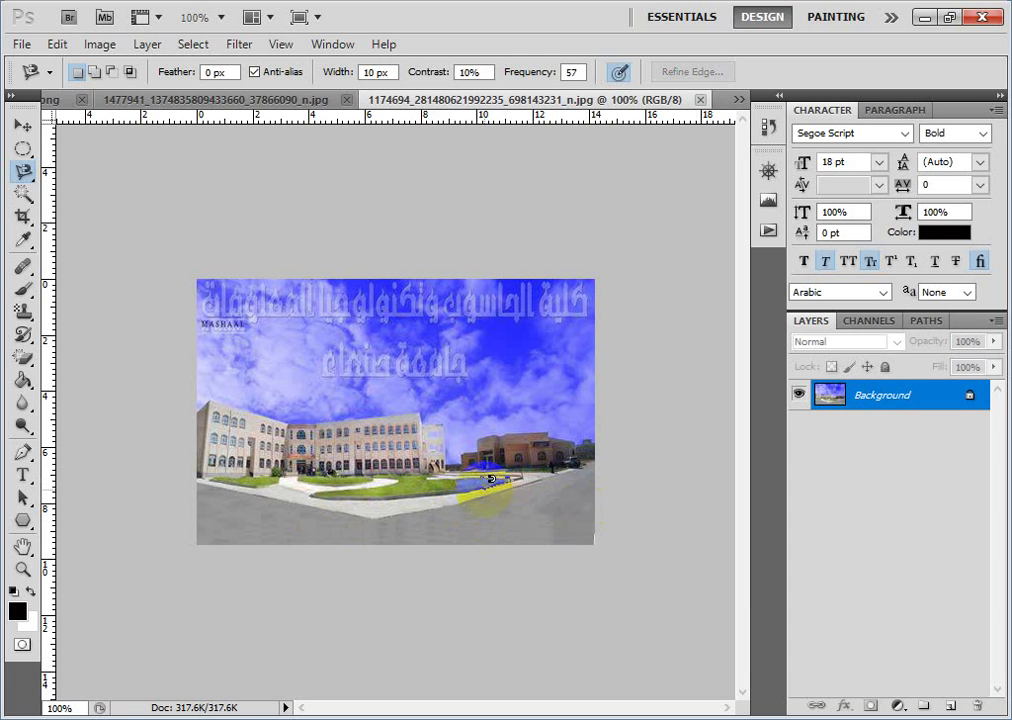
left_click(471, 481)
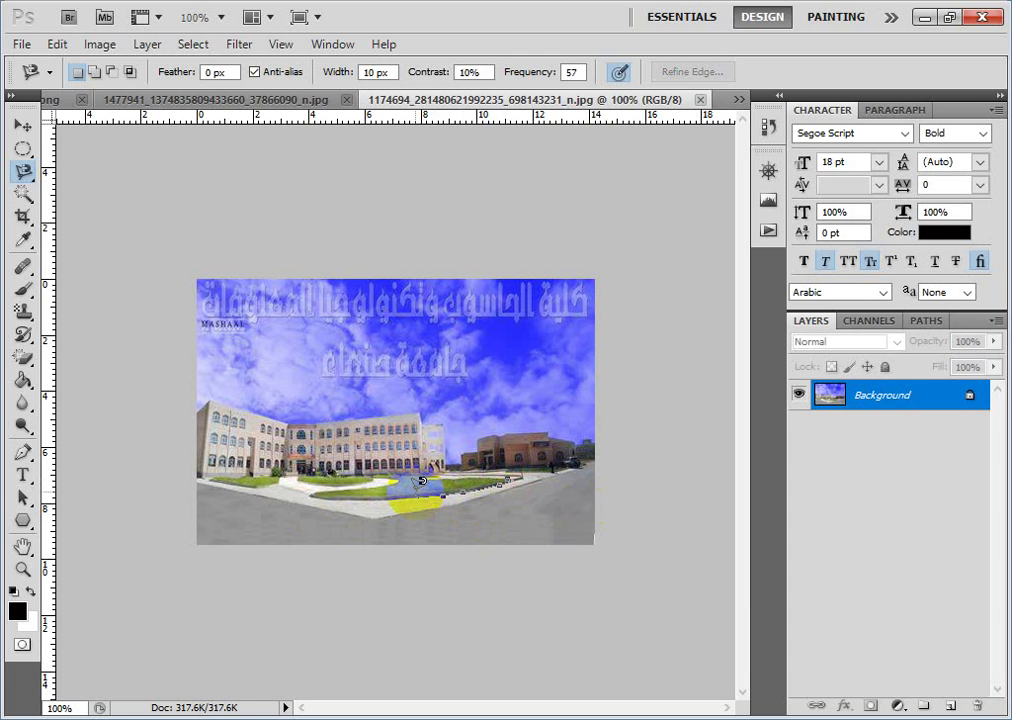
left_click(317, 476)
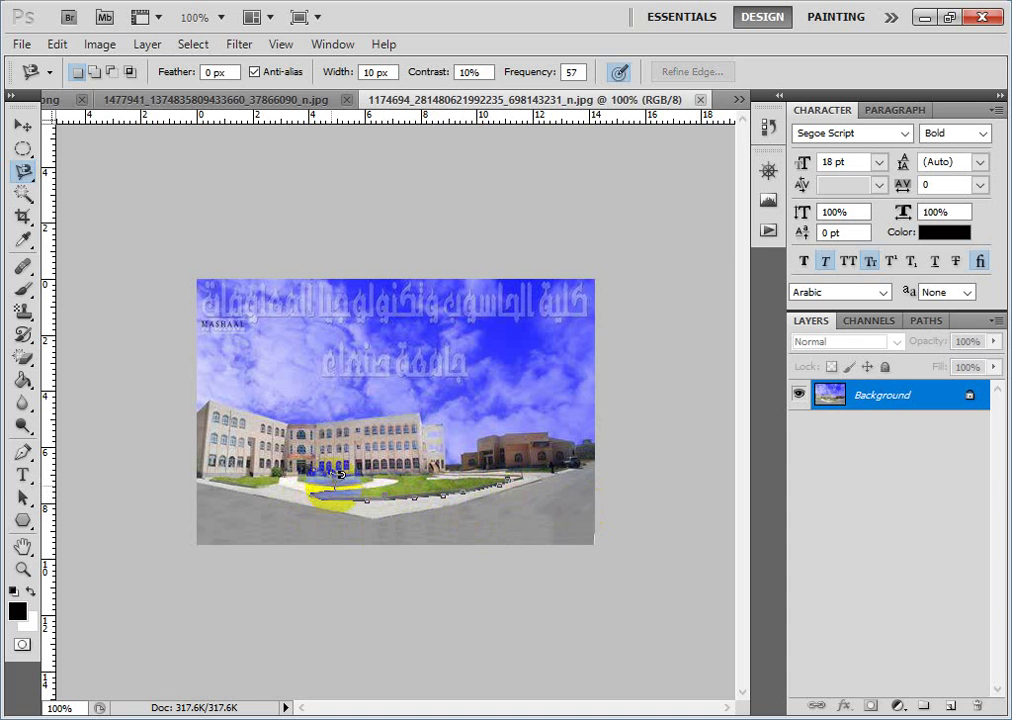
left_click(382, 477)
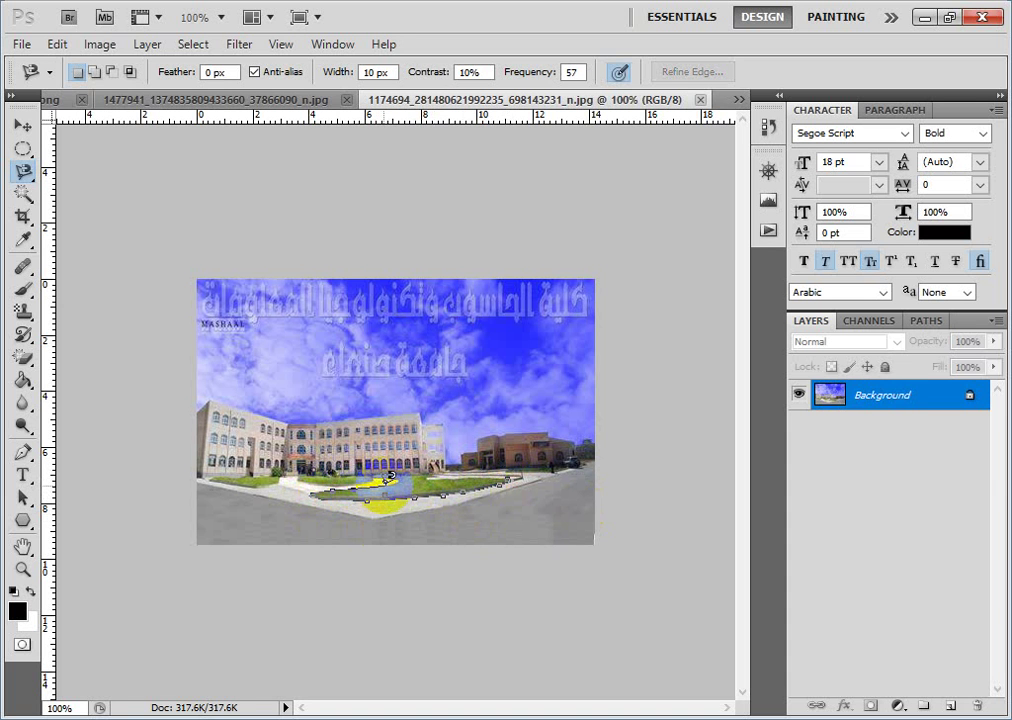
left_click(388, 470)
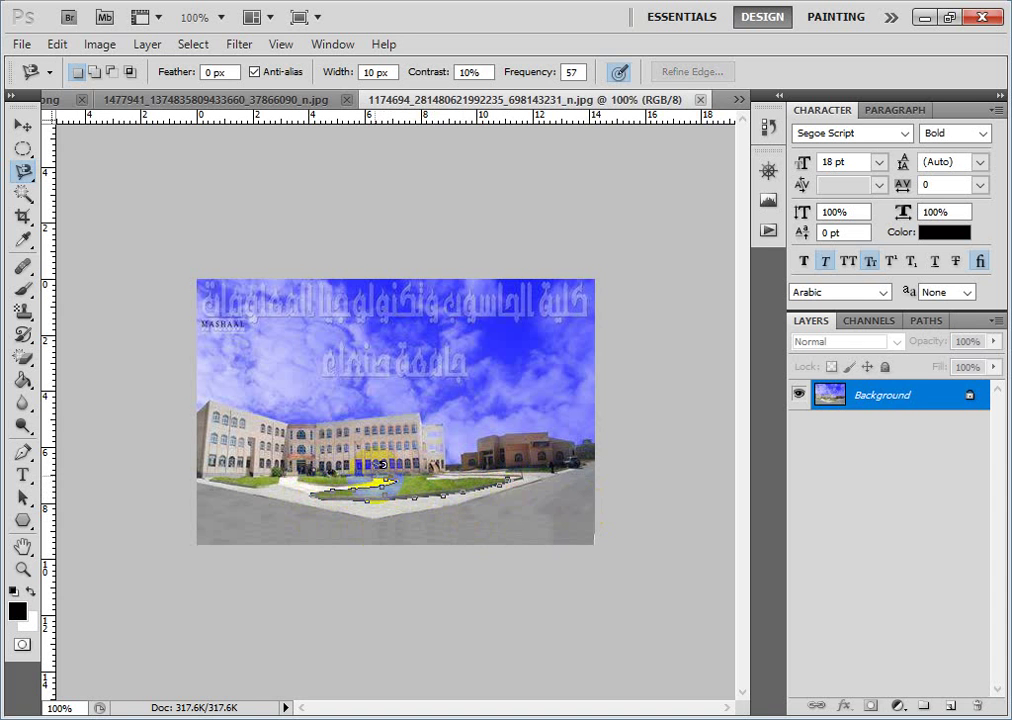
left_click(417, 462)
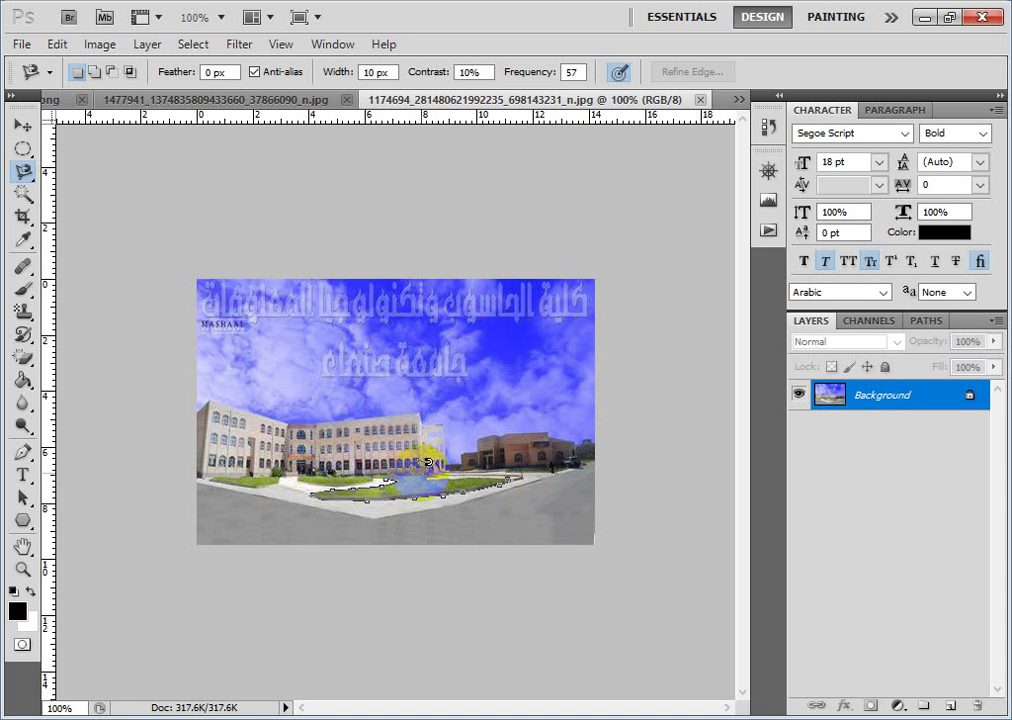
left_click(433, 467)
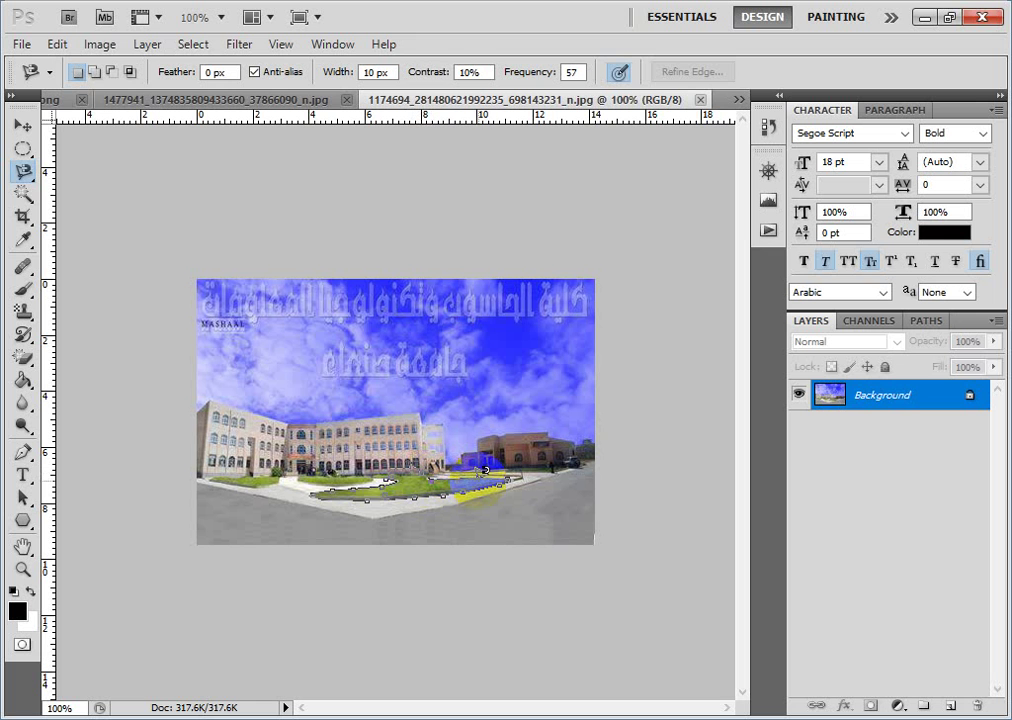
left_click(509, 472)
double_click(510, 470)
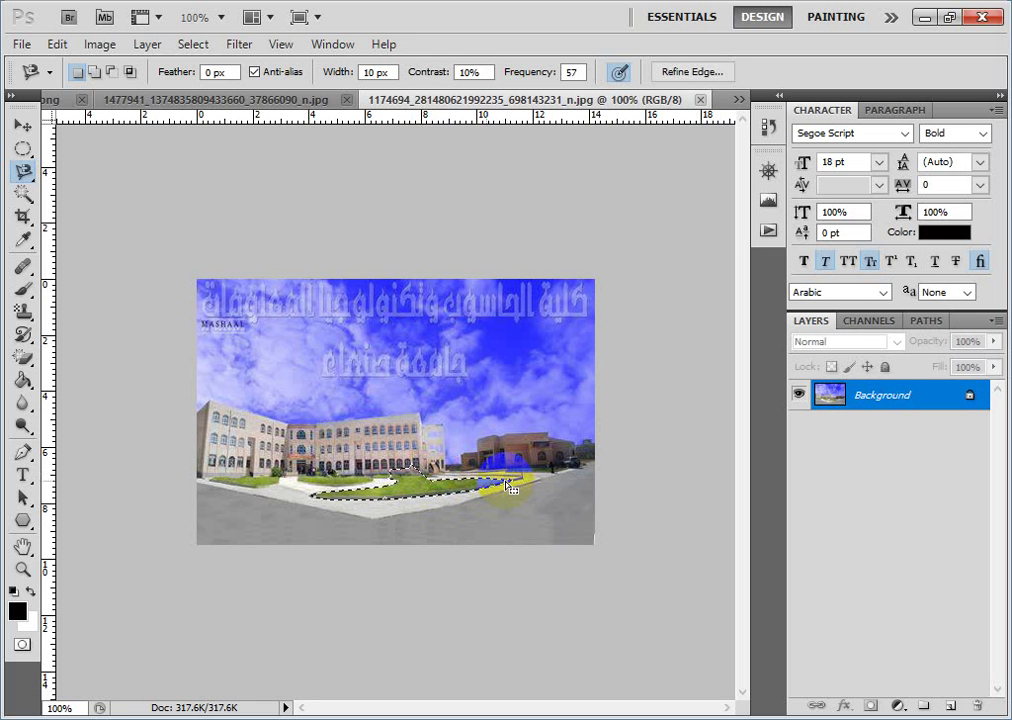
Try moving the magnetically selected central lawn down onto the road, undoing the move and clearing the selection.
left_click(23, 125)
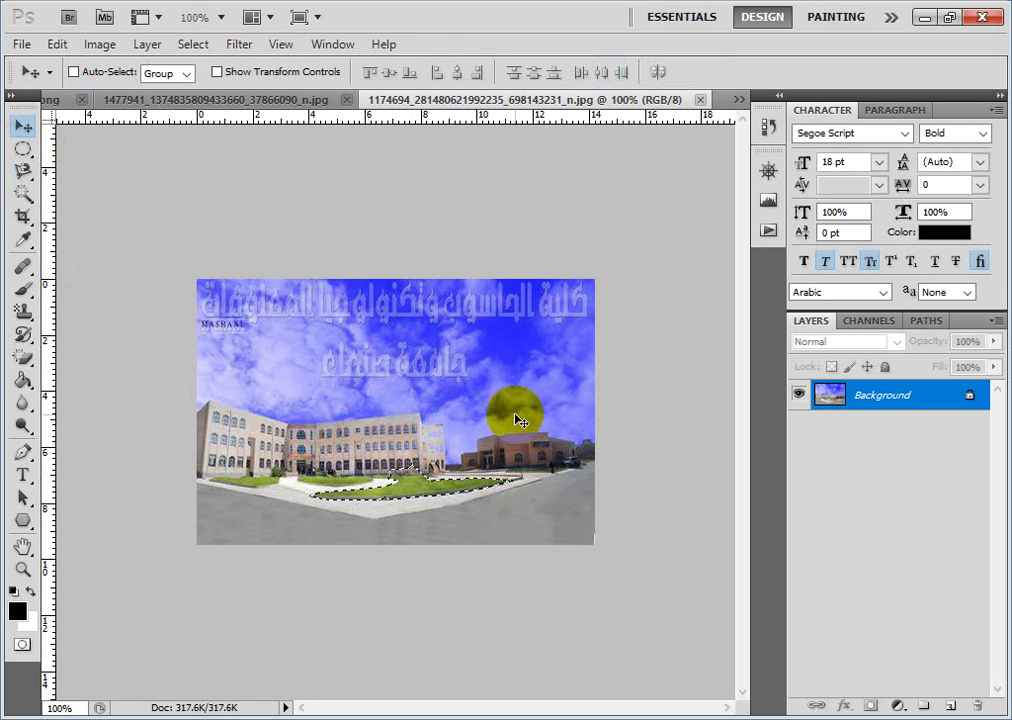
left_click_drag(418, 478, 457, 516)
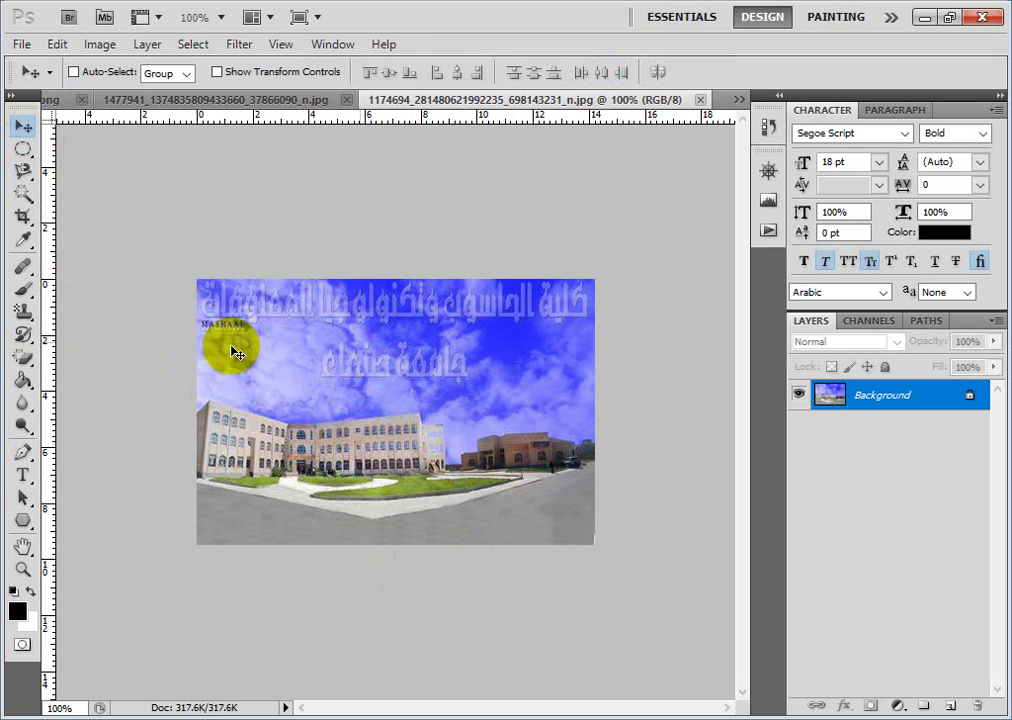
Switch from the Magnetic Lasso Tool back to the freehand Lasso Tool.
left_click(30, 180)
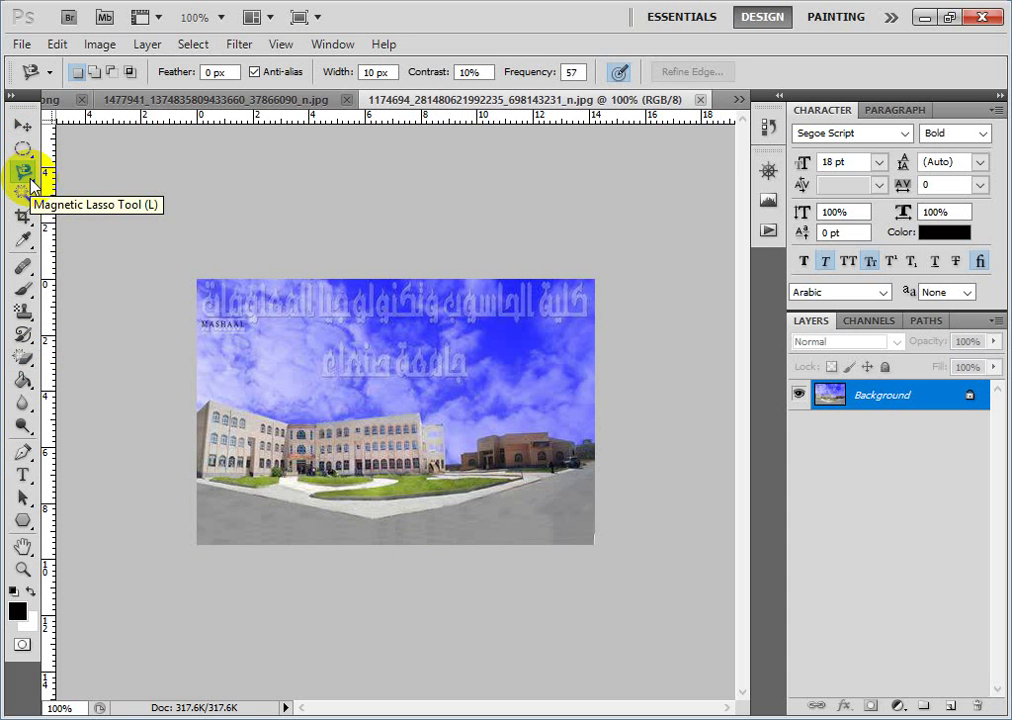
left_click_drag(33, 188, 30, 166)
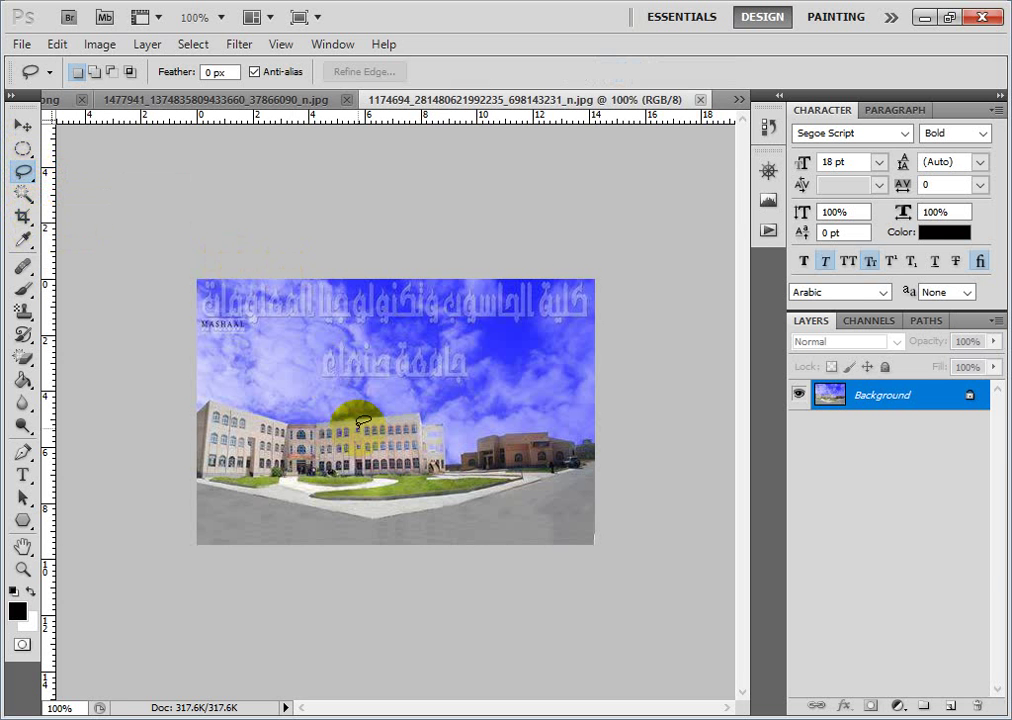
Switch to the PDF lesson in Adobe Reader, read on to the crop tool introduction on page 117, and return to Photoshop.
key("alt+Tab")
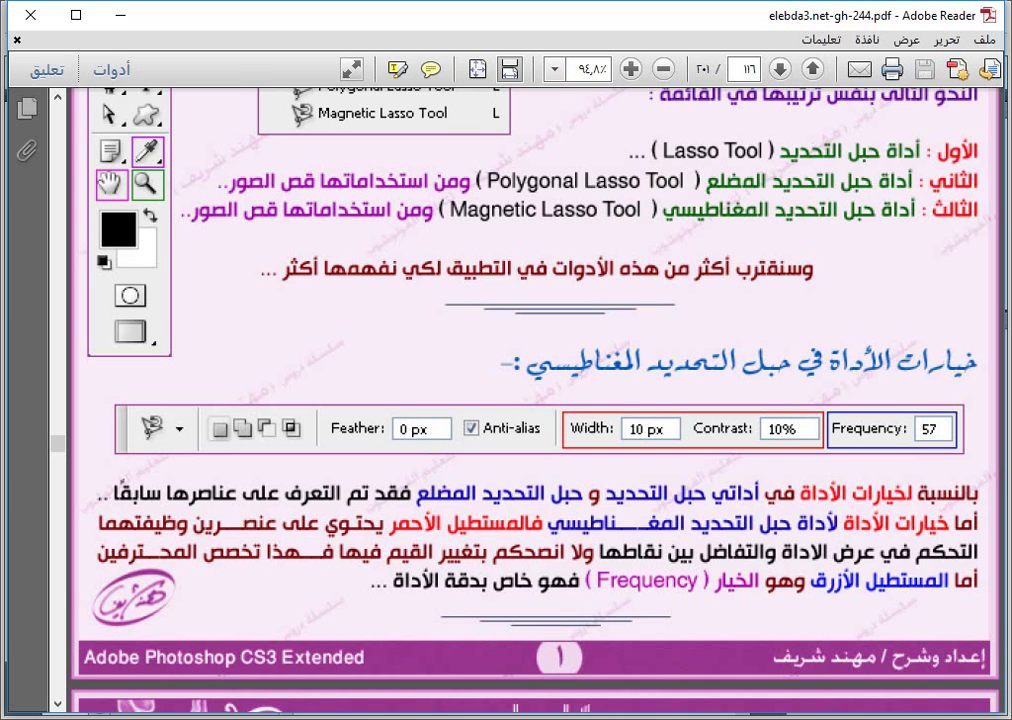
scroll(535, 400, "down", 10)
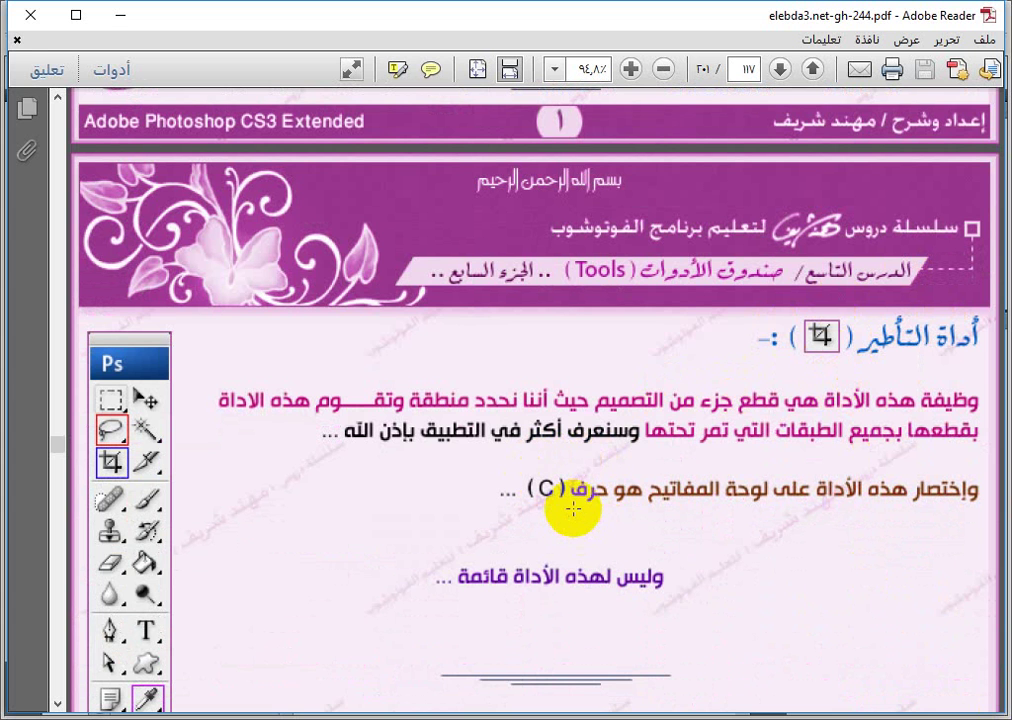
left_click(127, 17)
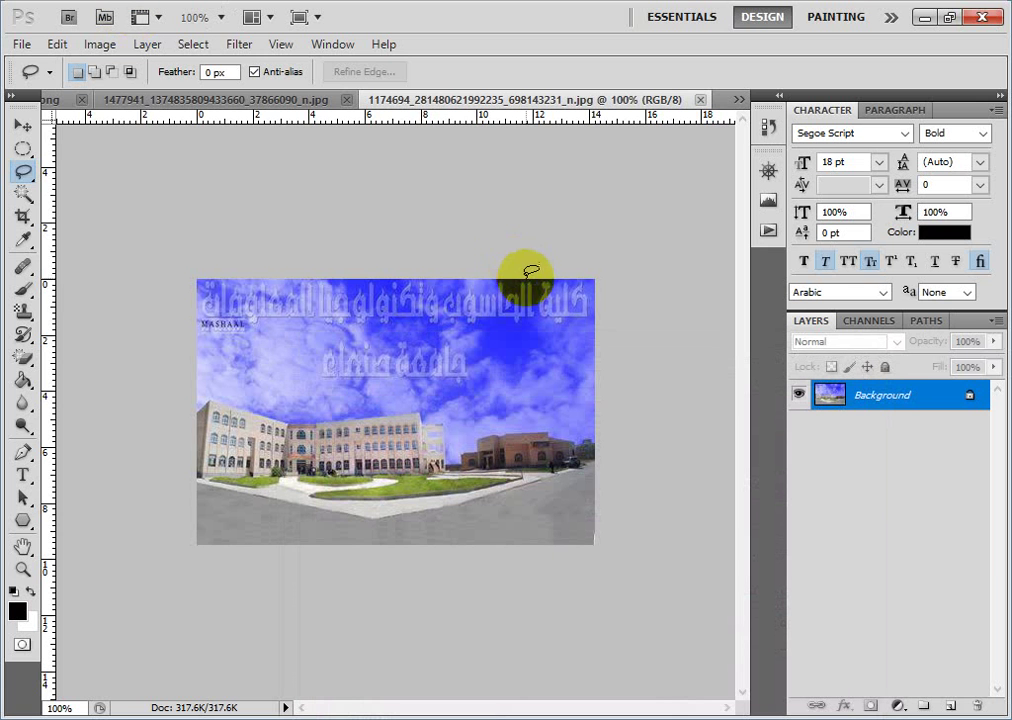
Activate the Crop Tool and view the other tools in its group without changing the choice.
key("c")
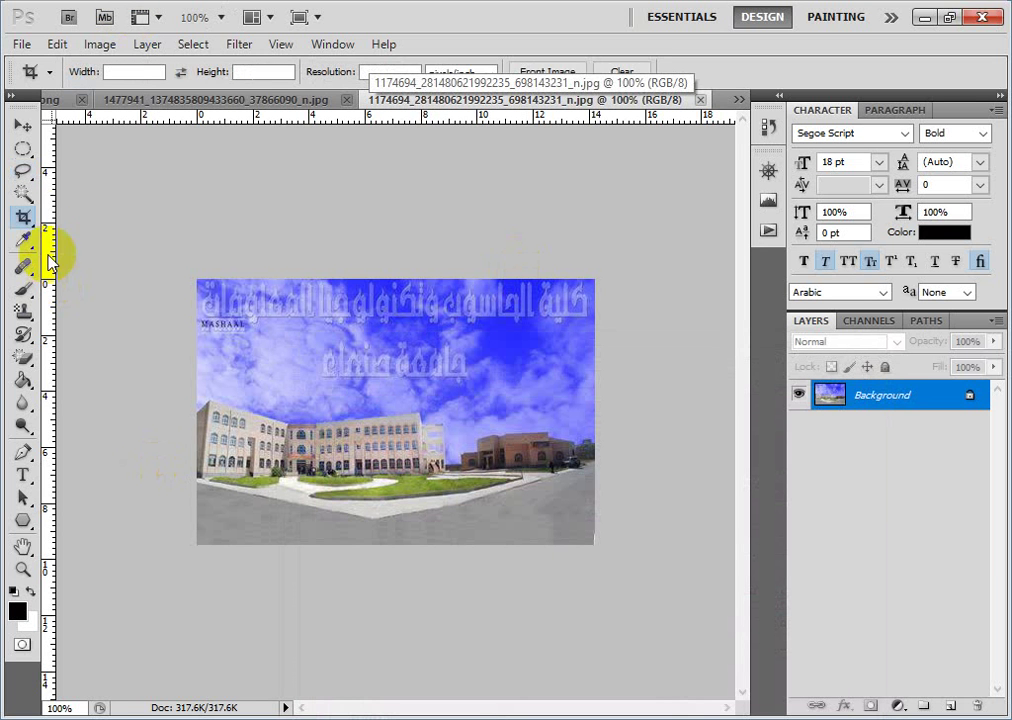
right_click(27, 222)
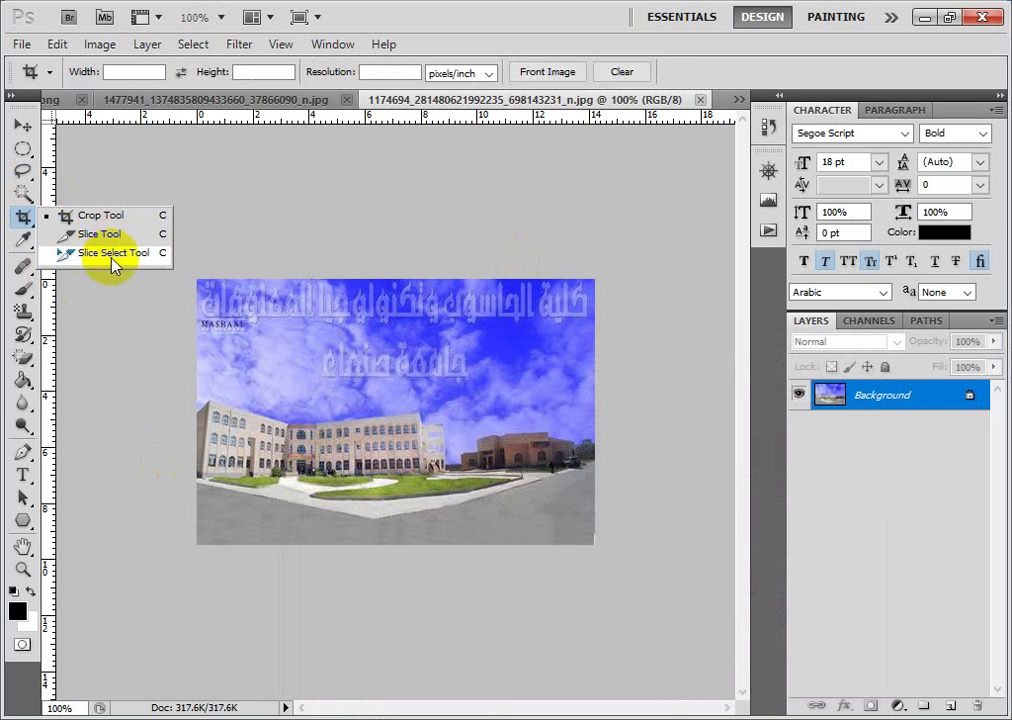
key("Escape")
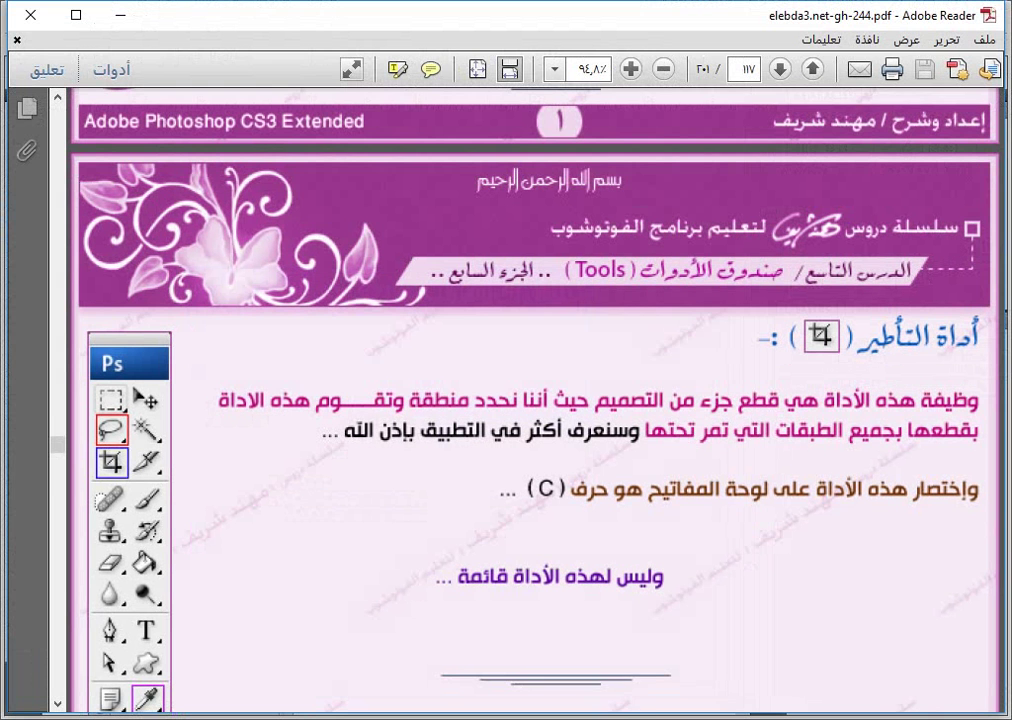
Return to the PDF lesson in Adobe Reader and read the Crop Tool's width, height and resolution options.
scroll(644, 655, "down", 1)
scroll(644, 655, "down", 10)
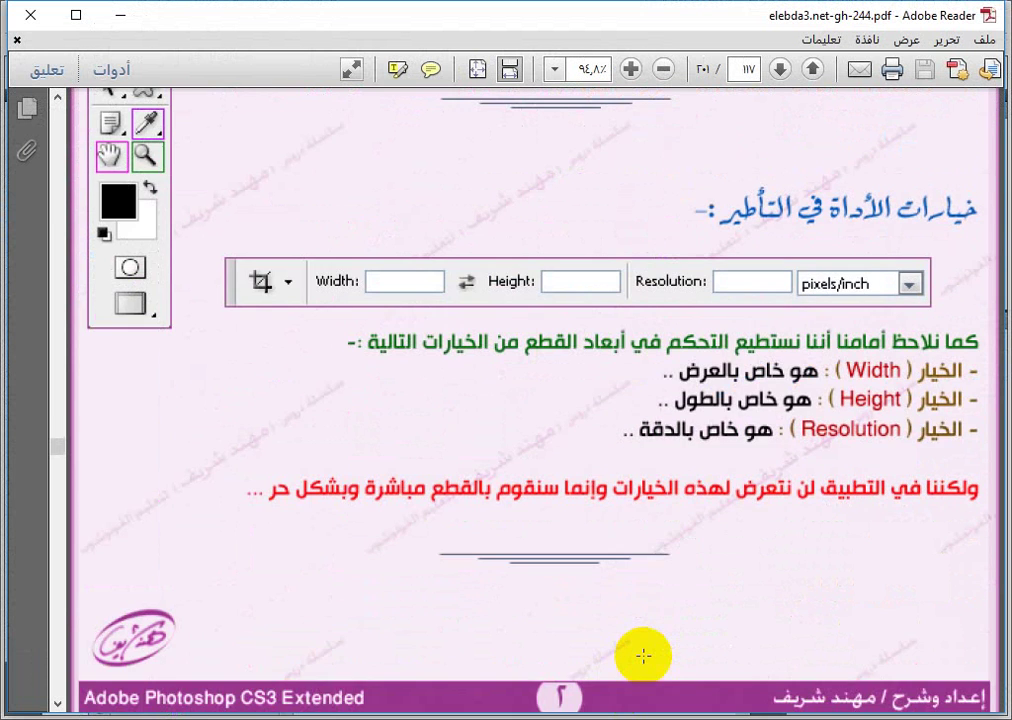
Review the Crop Tool's purpose, shortcut and options on page 117 of the PDF lesson, and return to Photoshop.
scroll(644, 655, "up", 6)
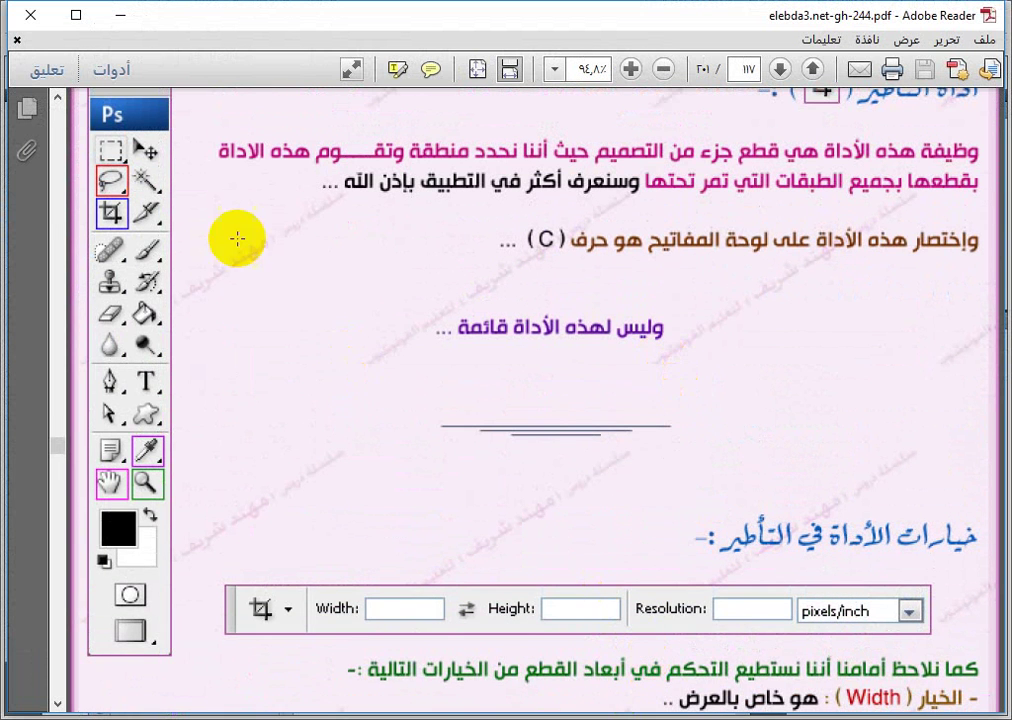
scroll(224, 163, "up", 4)
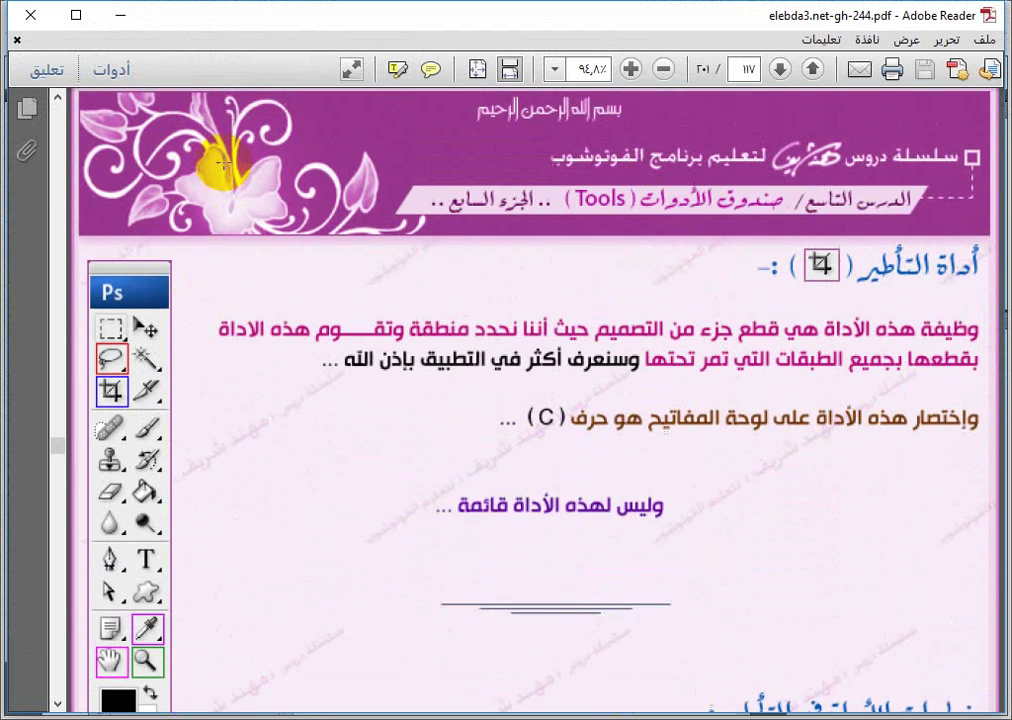
scroll(222, 160, "up", 5)
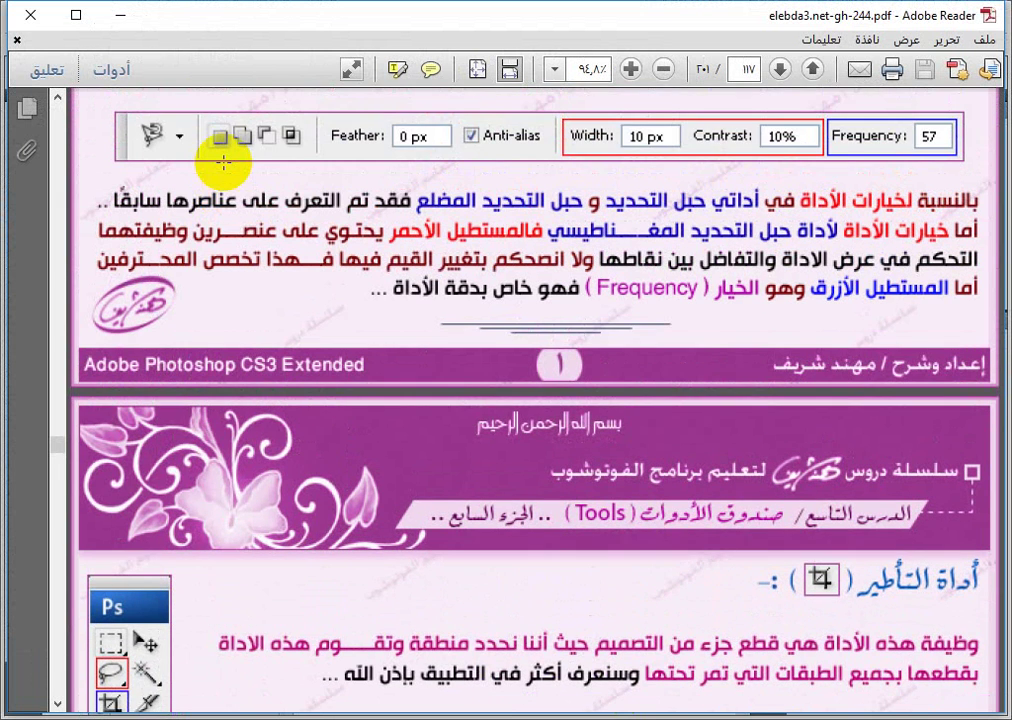
scroll(224, 163, "down", 9)
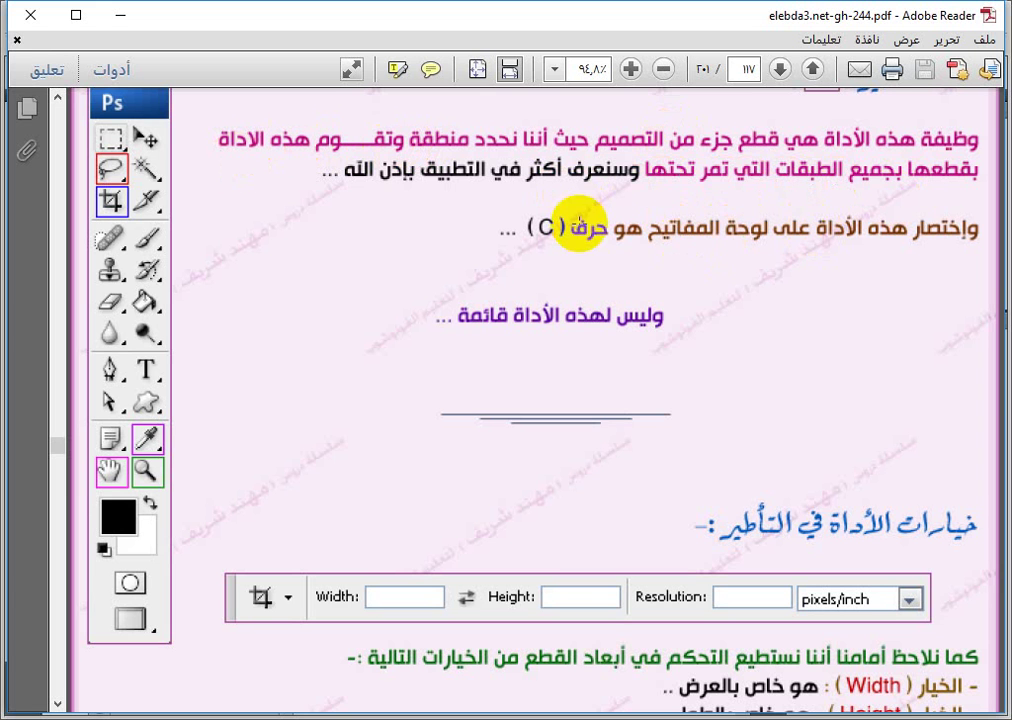
scroll(761, 345, "down", 5)
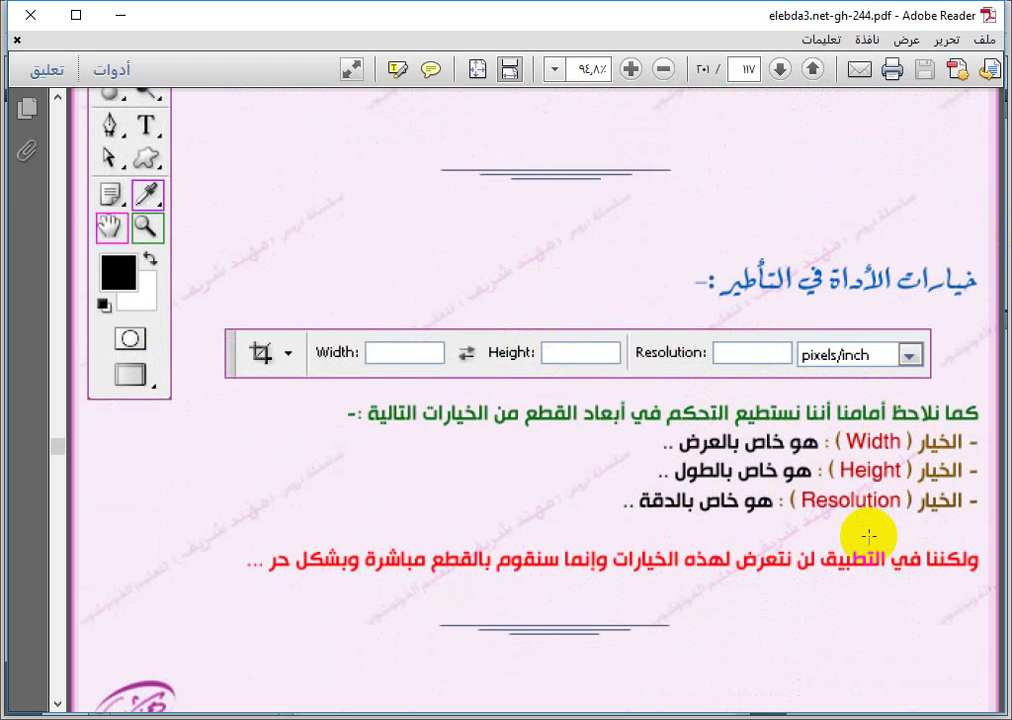
scroll(868, 537, "down", 3)
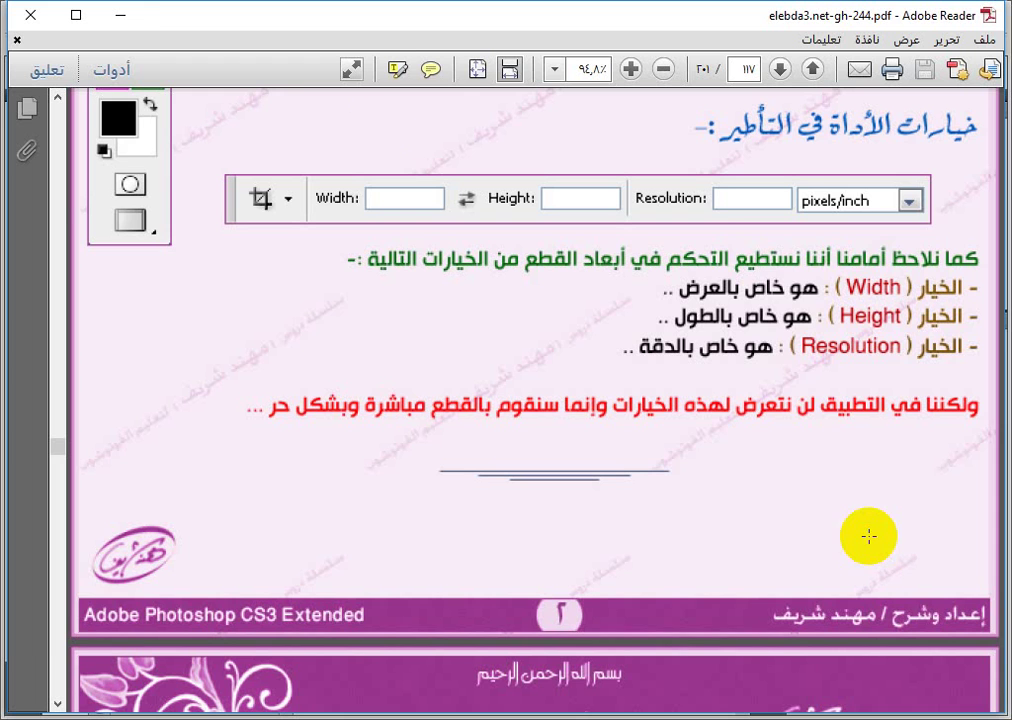
left_click(121, 13)
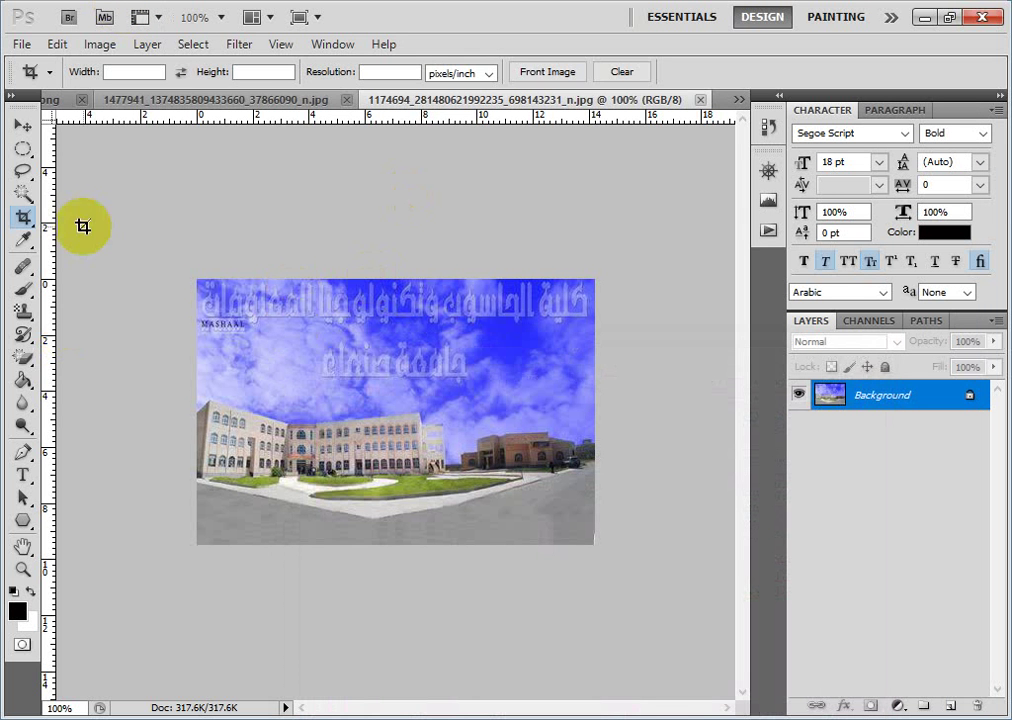
Crop the campus photo tightly around the small brown building on its right side.
left_click(22, 223)
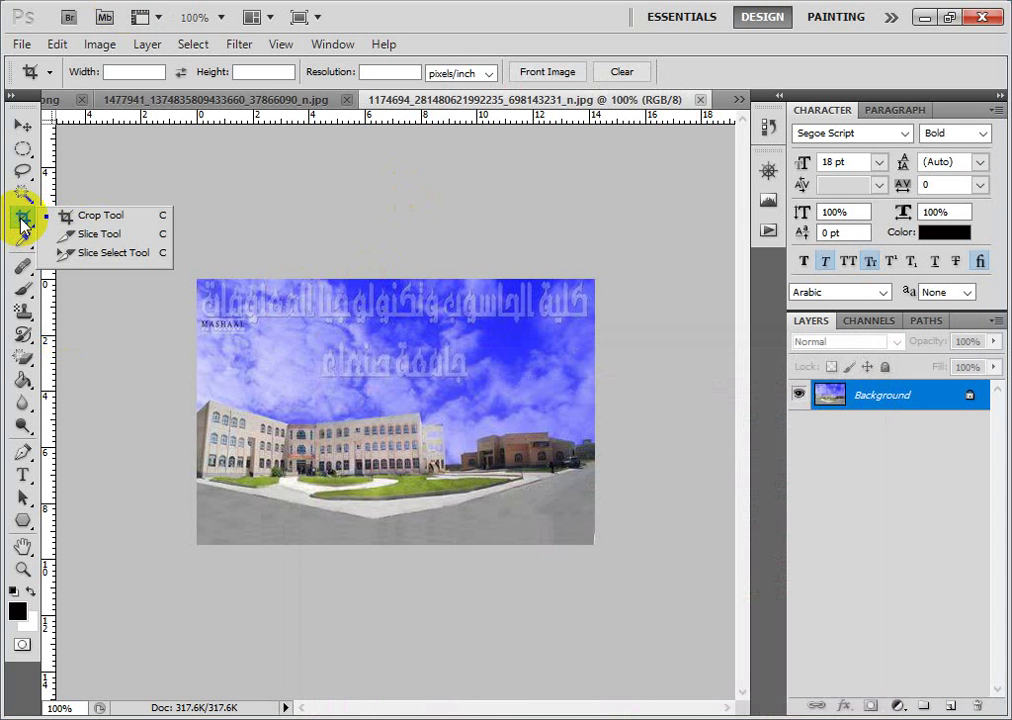
left_click(90, 220)
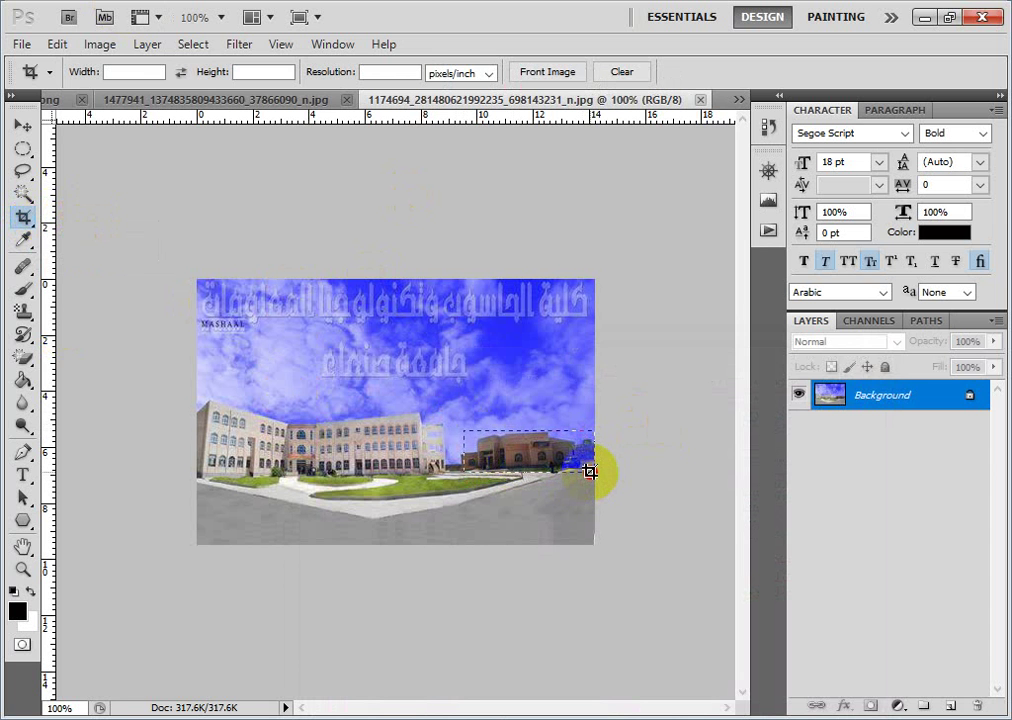
left_click_drag(584, 471, 585, 472)
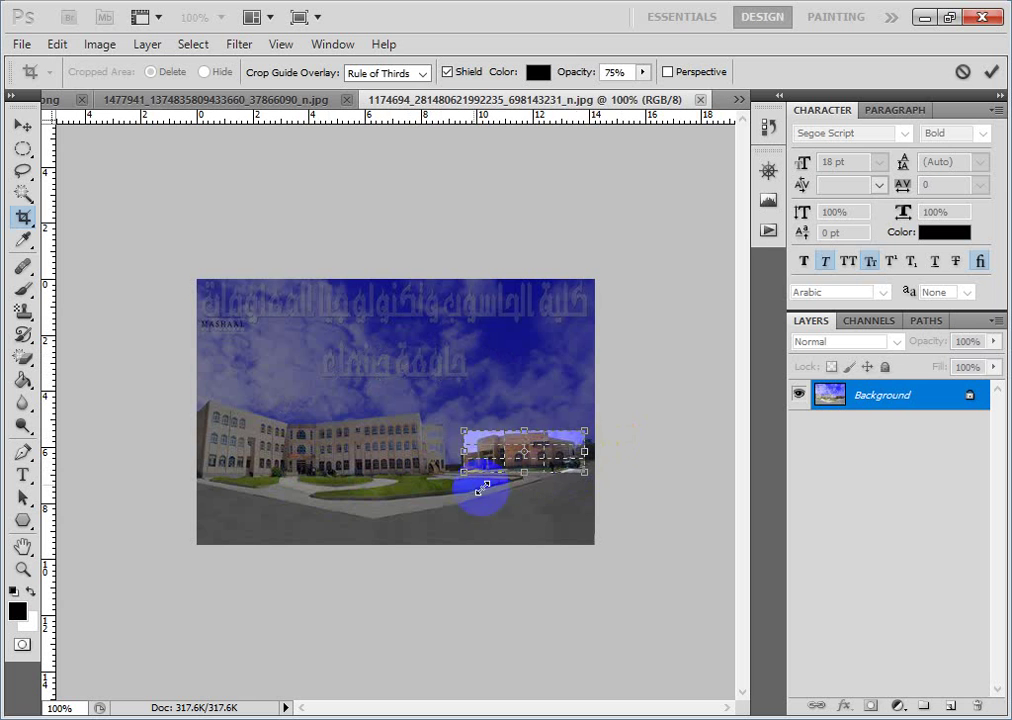
left_click(544, 476)
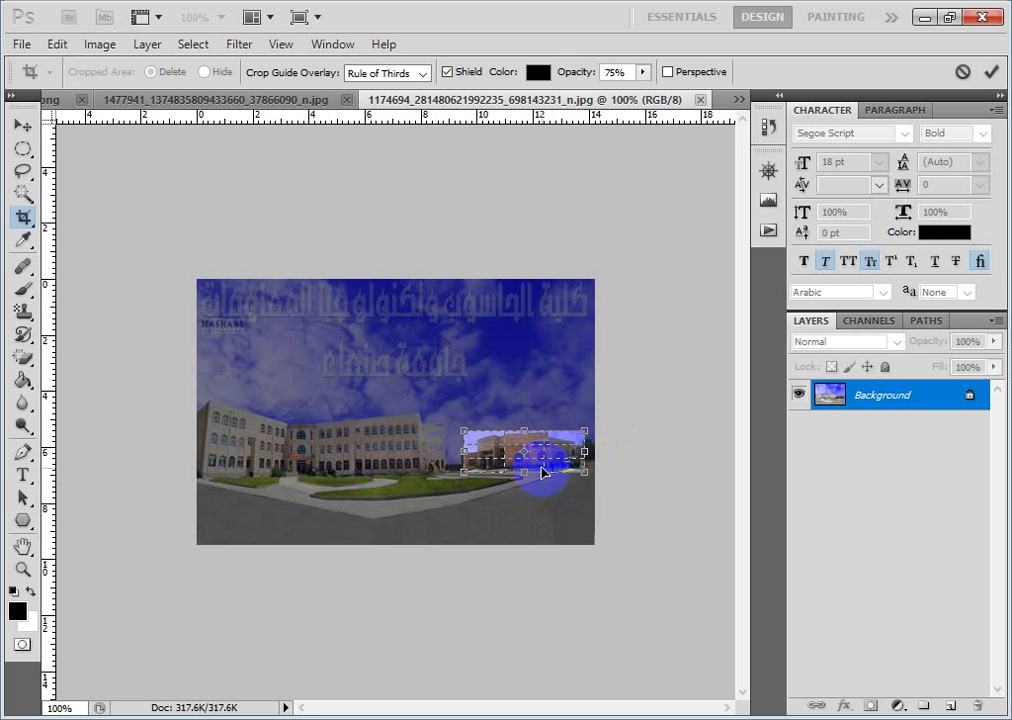
double_click(541, 471)
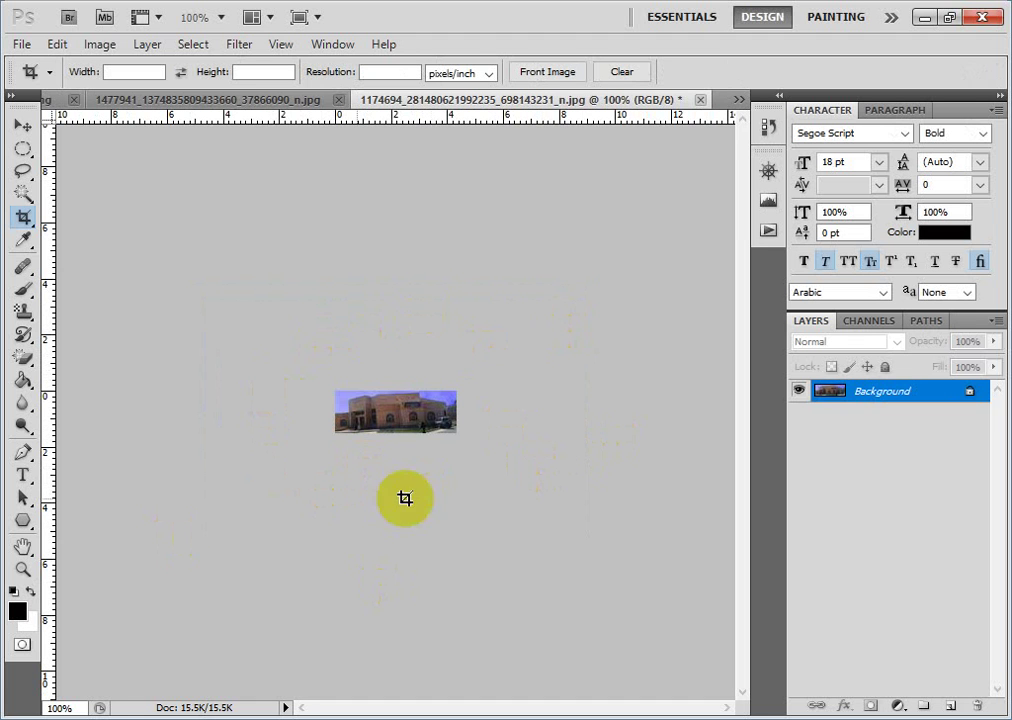
Try to move the cropped Background image with the Move Tool, and reactivate the Crop Tool.
left_click_drag(484, 423, 392, 437)
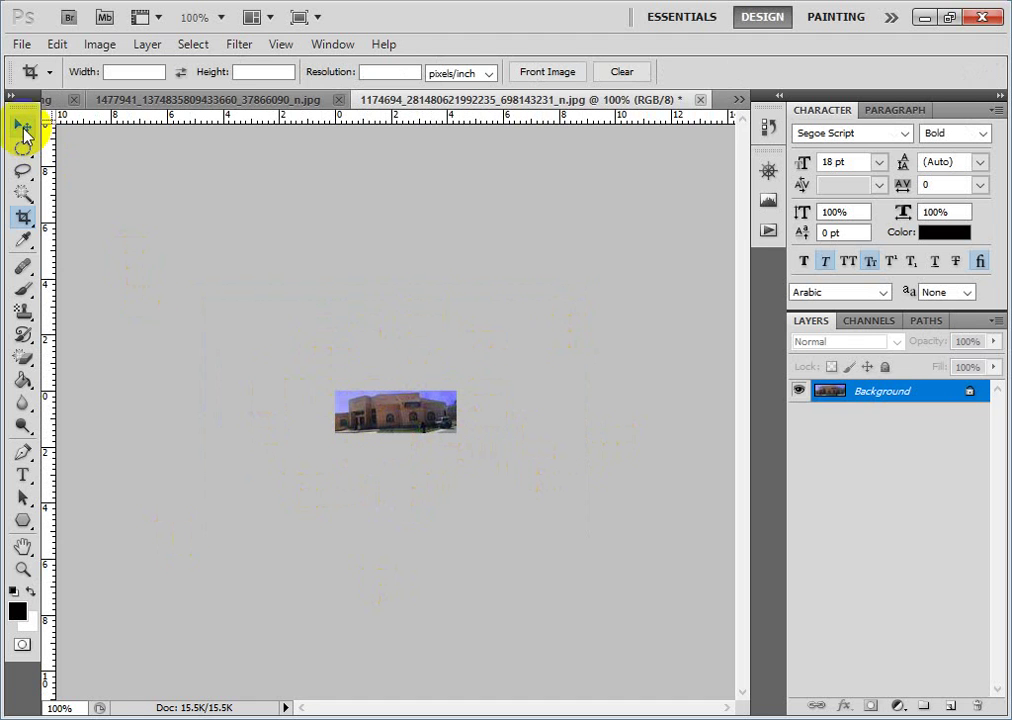
left_click(23, 127)
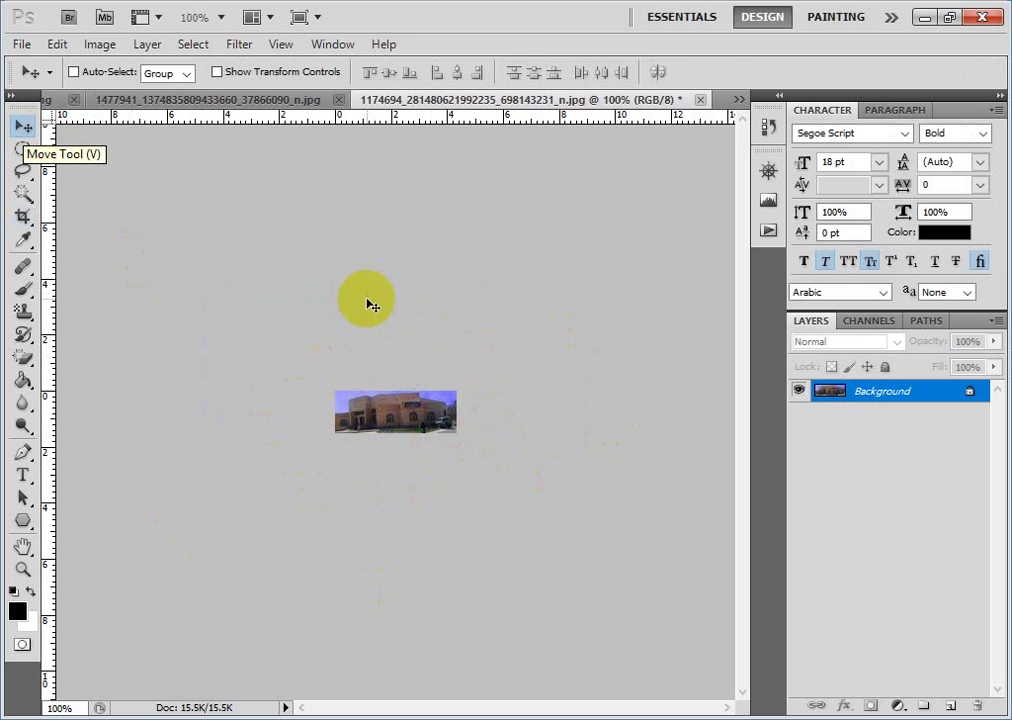
left_click(22, 125)
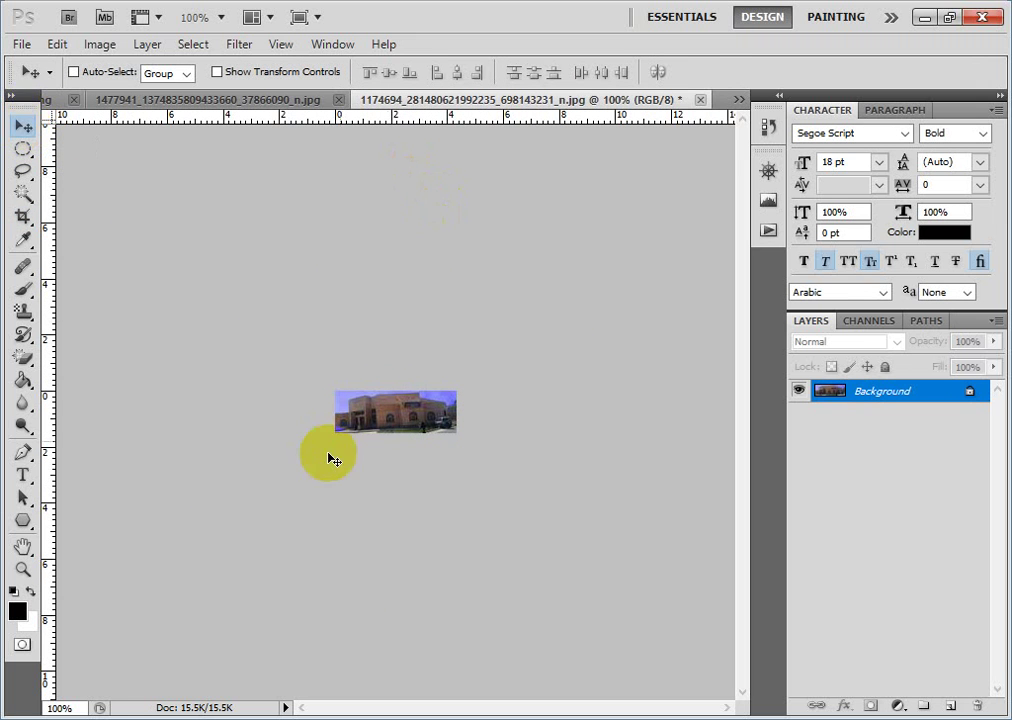
left_click(392, 410)
left_click(23, 216)
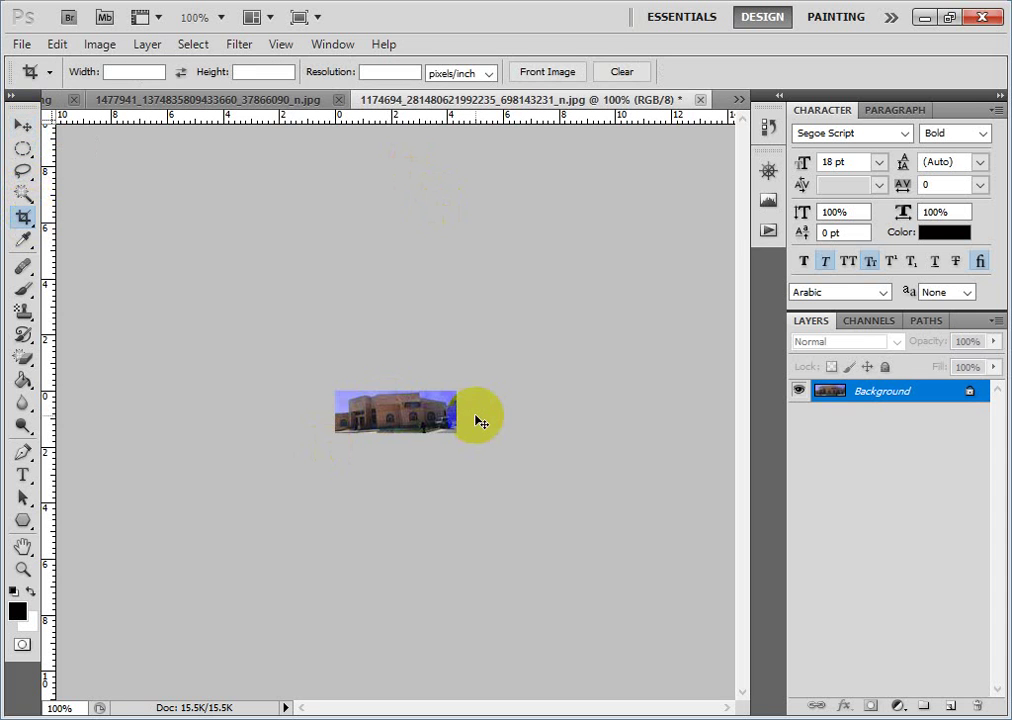
Convert the locked Background into Layer 0 and squeeze it to about 51% width with Free Transform.
double_click(893, 396)
left_click(682, 240)
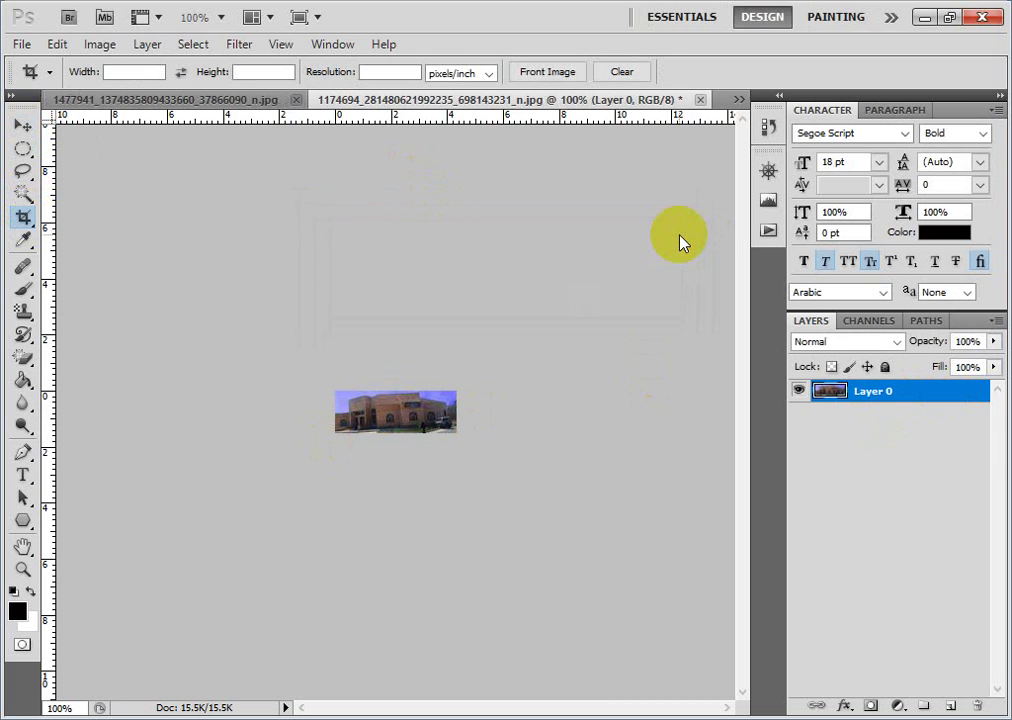
key("ctrl+t")
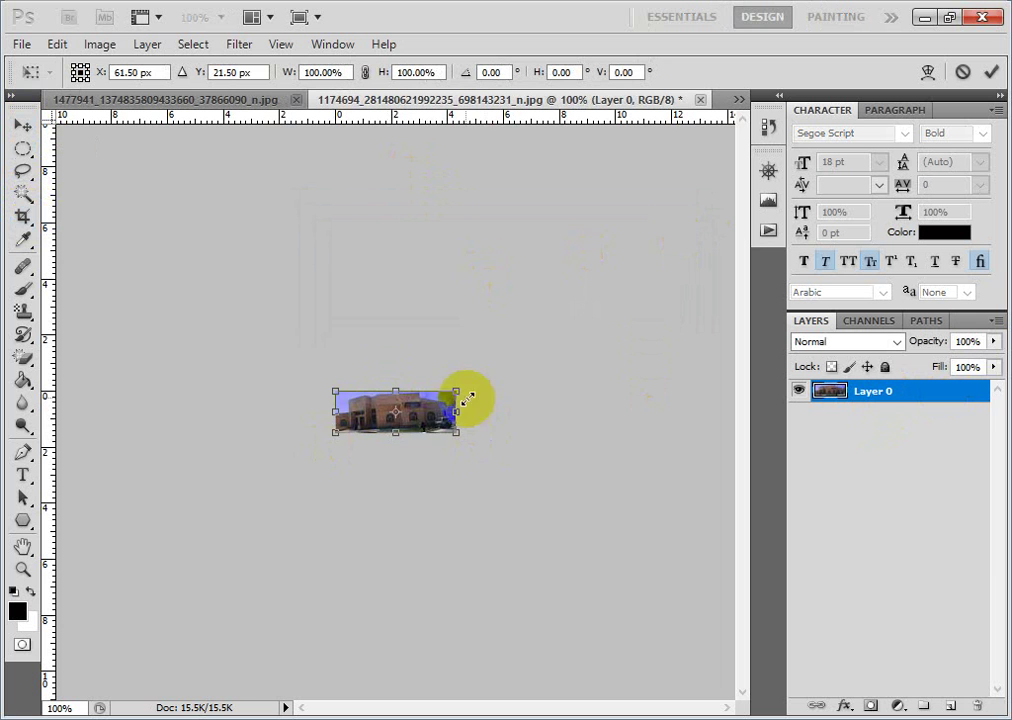
left_click_drag(458, 392, 577, 326)
mouse_move(523, 357)
left_mouse_down()
mouse_move(348, 535)
mouse_move(501, 377)
mouse_move(398, 393)
left_mouse_up()
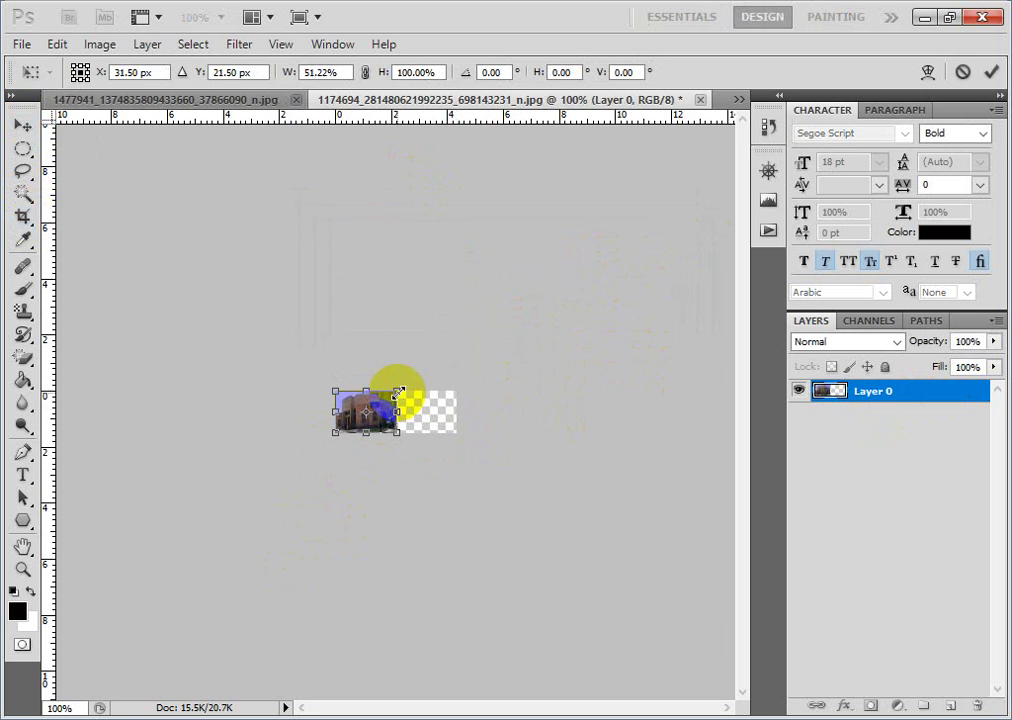
key("Return")
Step back through the history to before the crop to restore the full campus photo without a selection.
key("c")
key("ctrl+alt+z")
key("ctrl+alt+z")
key("ctrl+alt+z")
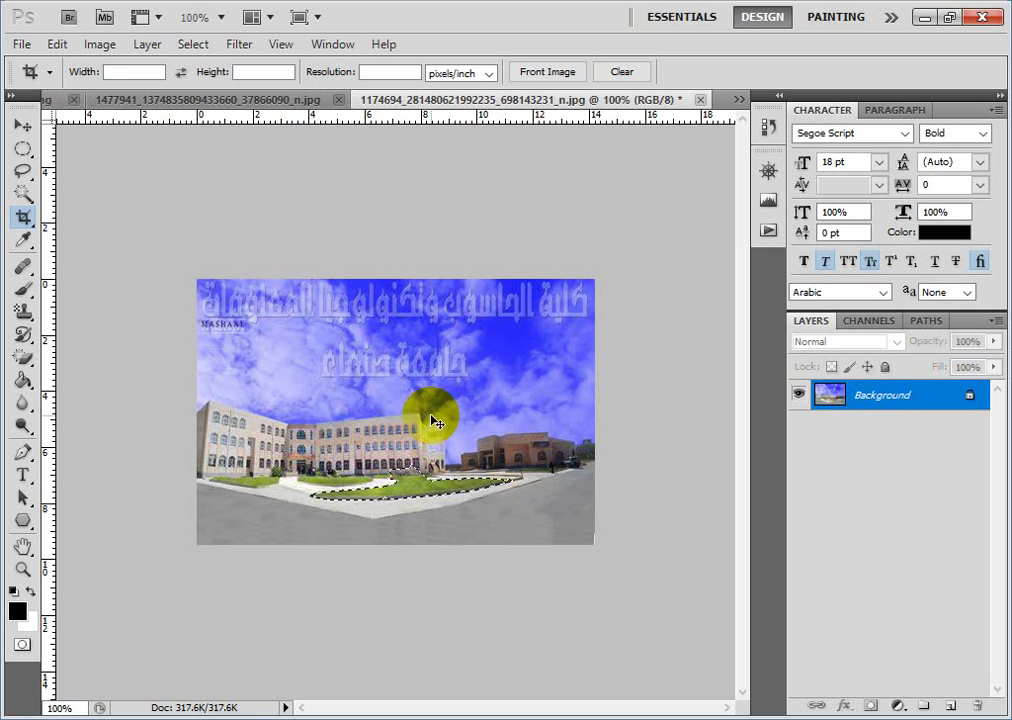
key("ctrl+alt+z")
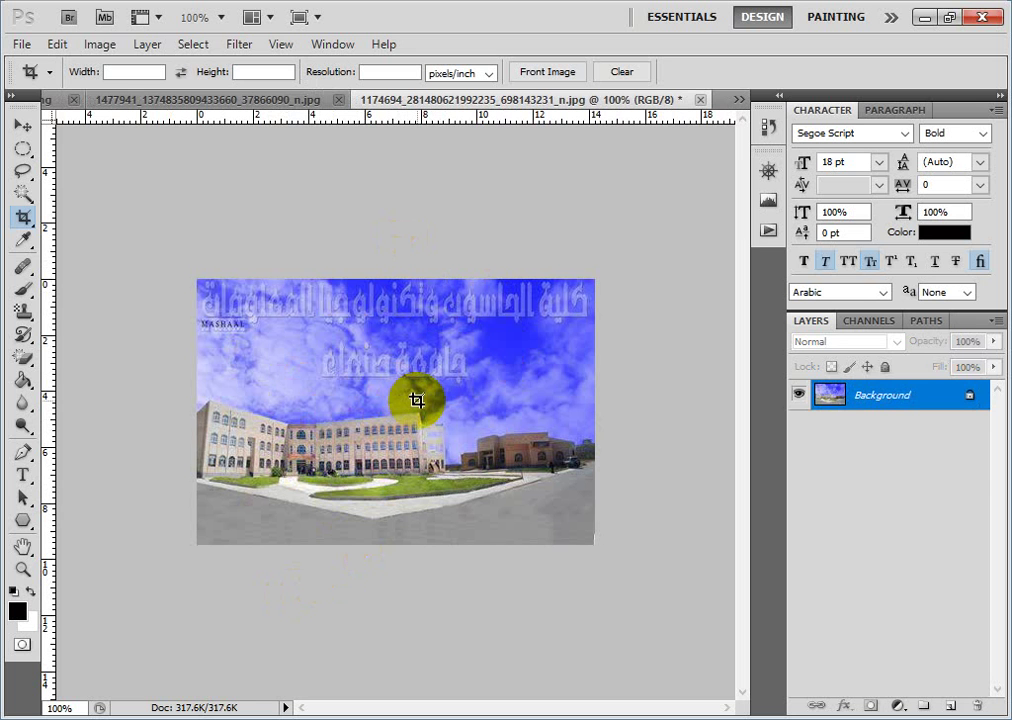
Crop the photo to the large building on its left side with adjusted frame edges, and undo the crop.
left_click(540, 460)
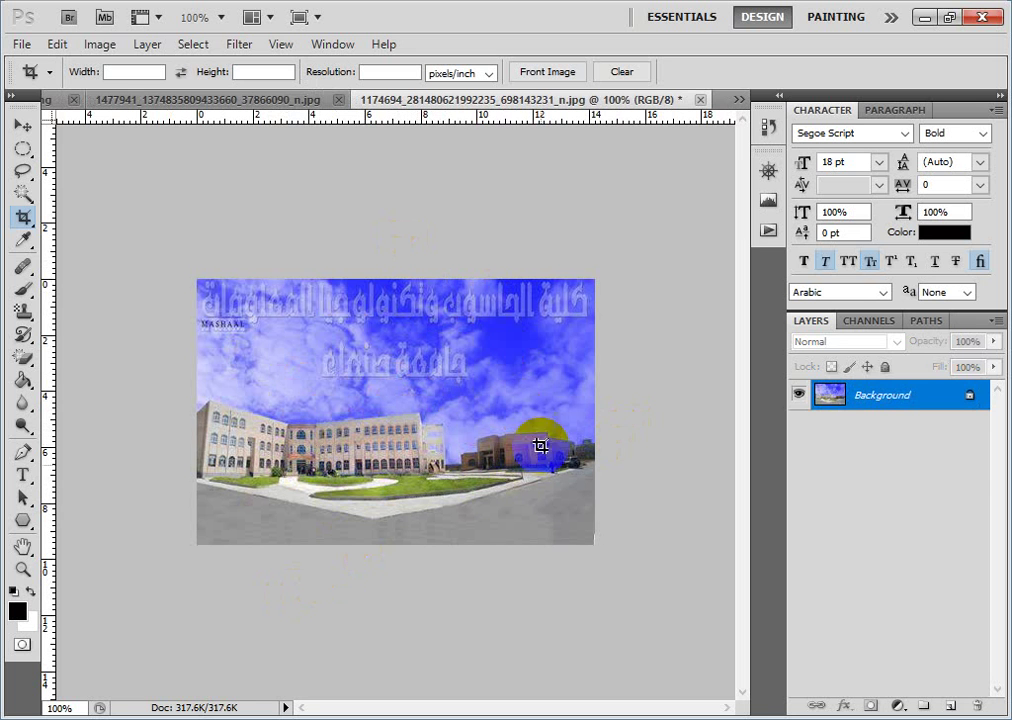
left_click(24, 218)
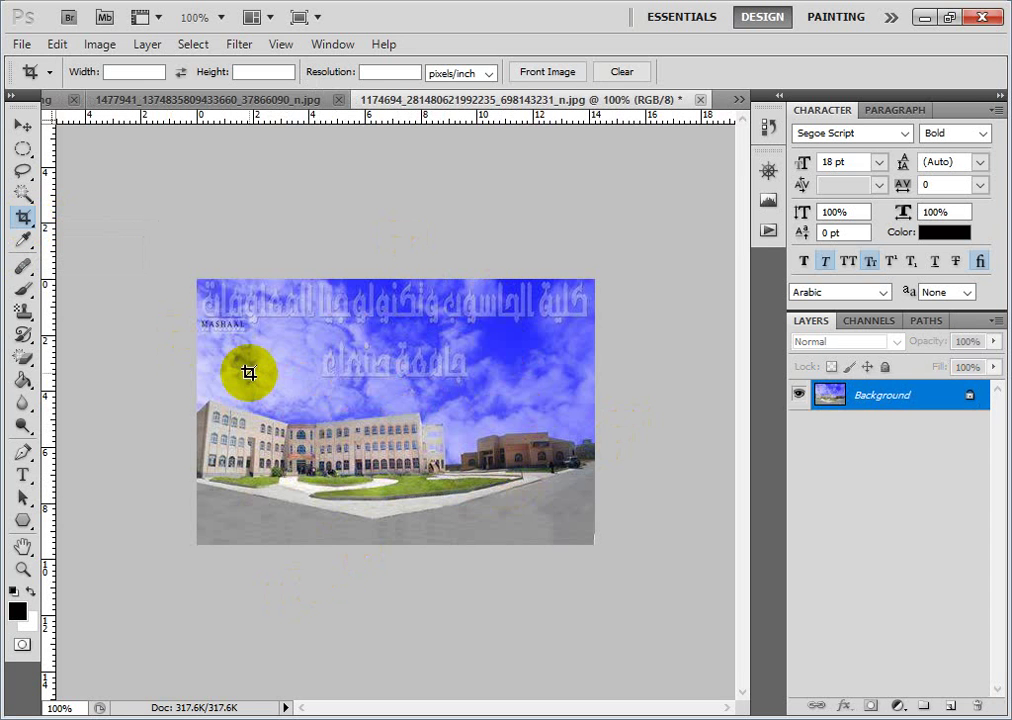
left_click_drag(201, 375, 451, 527)
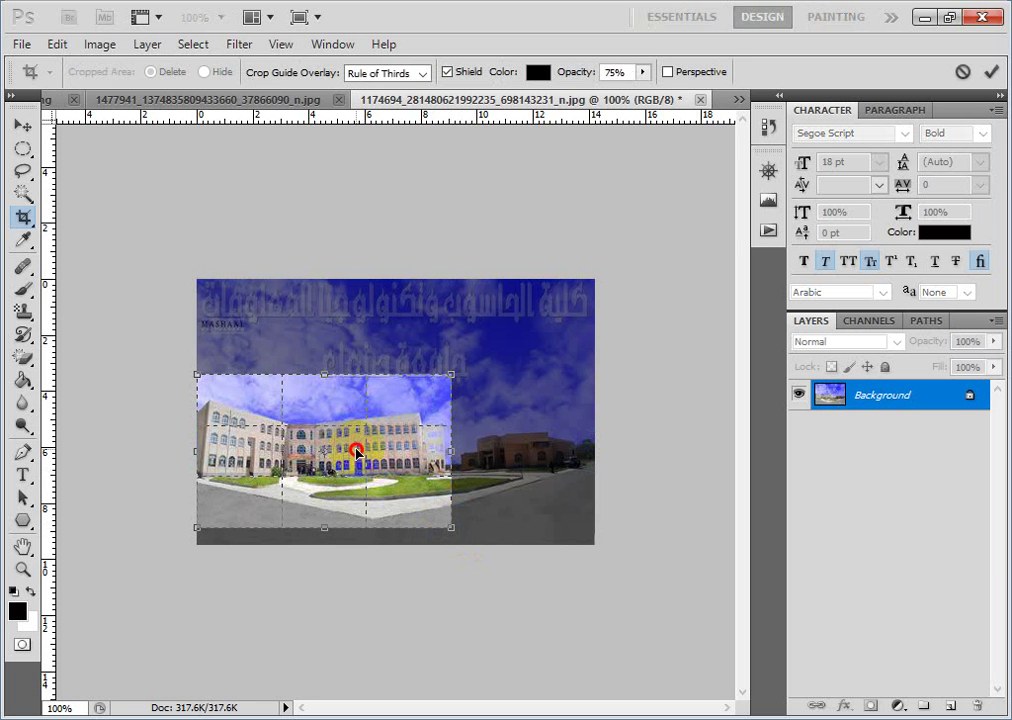
left_click_drag(357, 453, 361, 460)
mouse_move(452, 382)
left_mouse_down()
mouse_move(415, 425)
mouse_move(453, 380)
left_mouse_up()
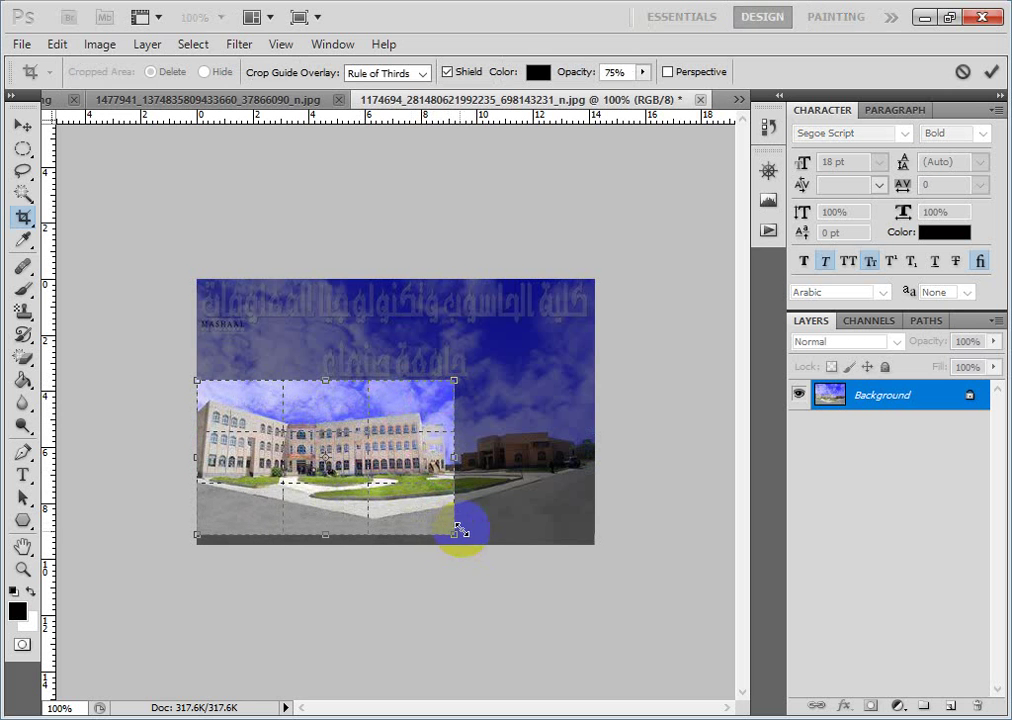
mouse_move(455, 533)
left_mouse_down()
mouse_move(420, 515)
mouse_move(459, 543)
mouse_move(459, 518)
left_mouse_up()
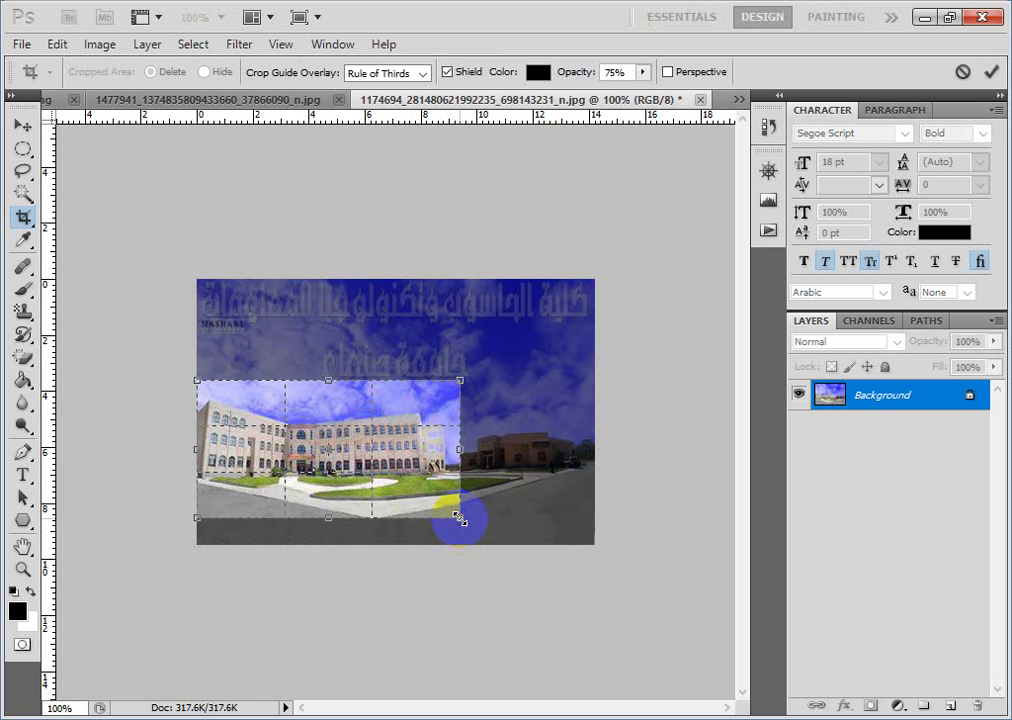
key("Return")
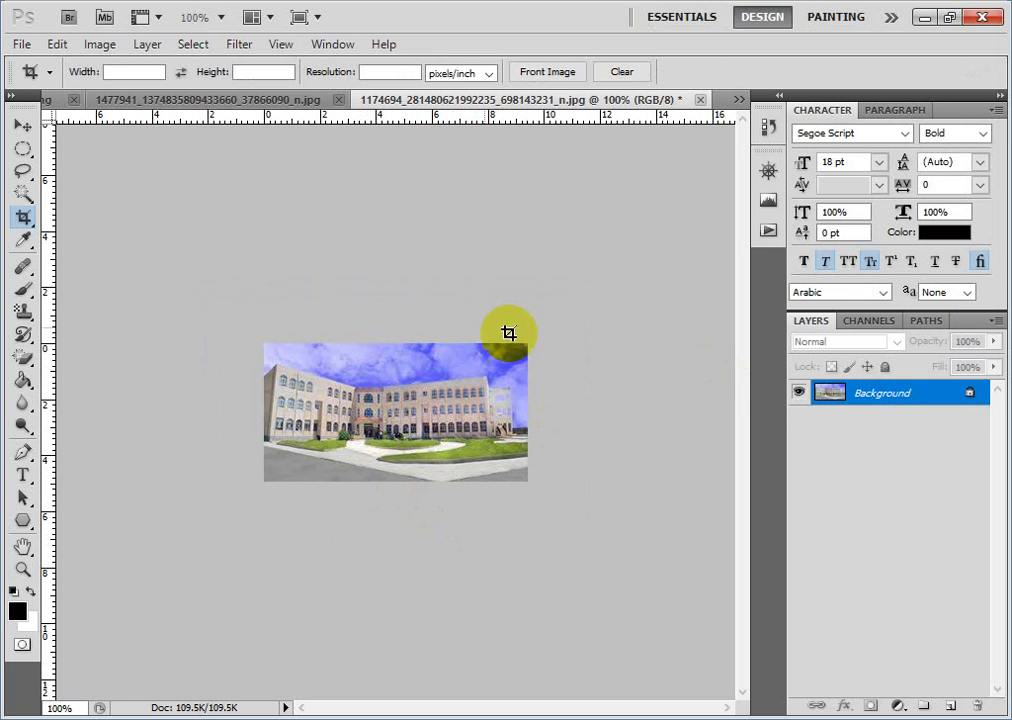
key("ctrl+z")
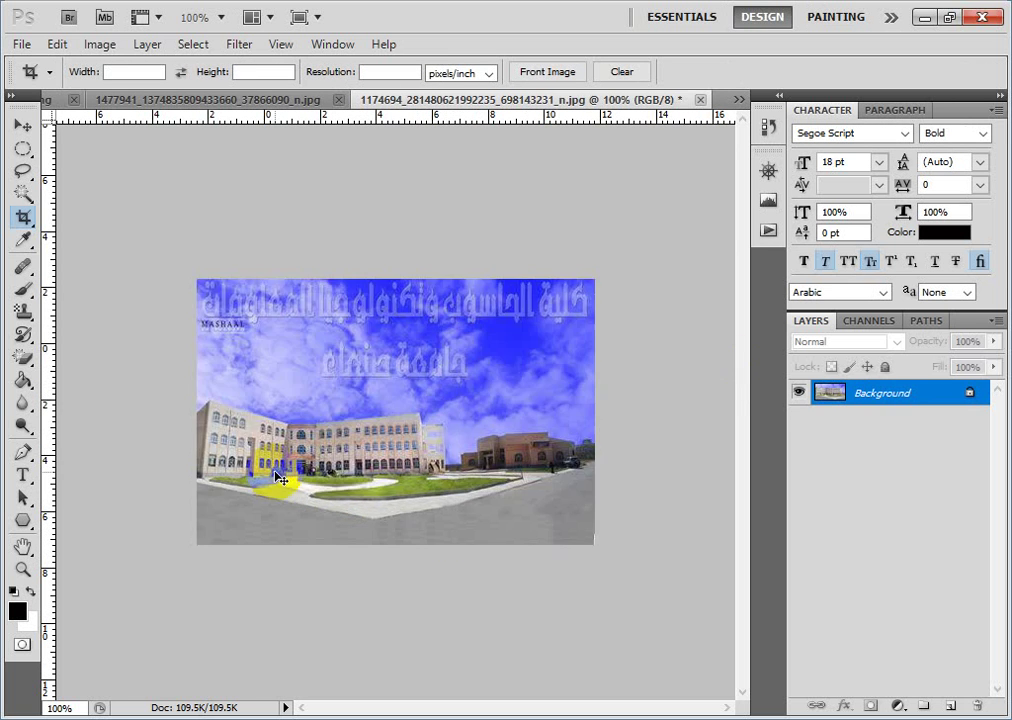
With the Slice Tool, draw a narrow full-height slice, a full-width slice and smaller slices over the photo's Arabic heading.
right_click(30, 222)
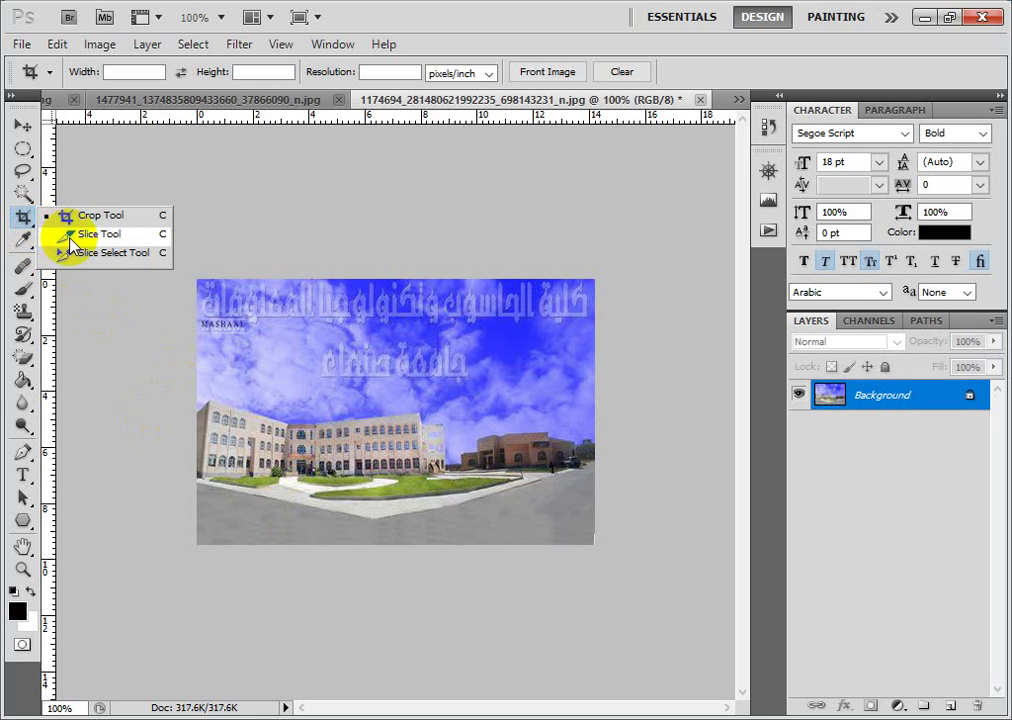
left_click(70, 236)
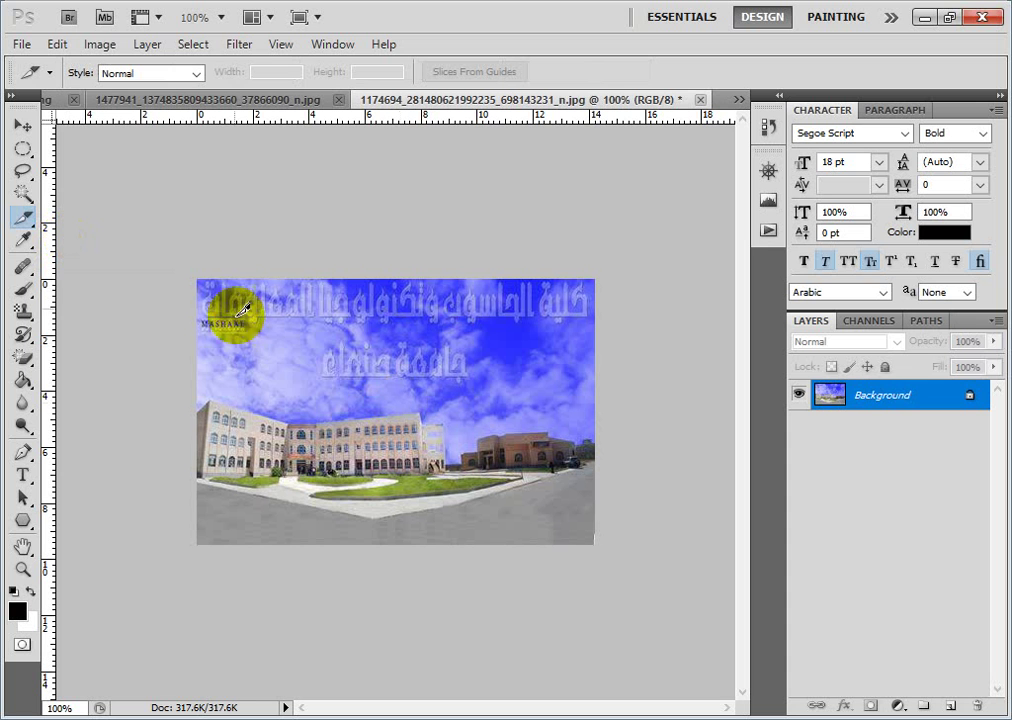
left_click_drag(257, 277, 270, 543)
mouse_move(595, 325)
left_mouse_down()
mouse_move(228, 323)
mouse_move(196, 320)
mouse_move(185, 300)
mouse_move(198, 302)
left_mouse_up()
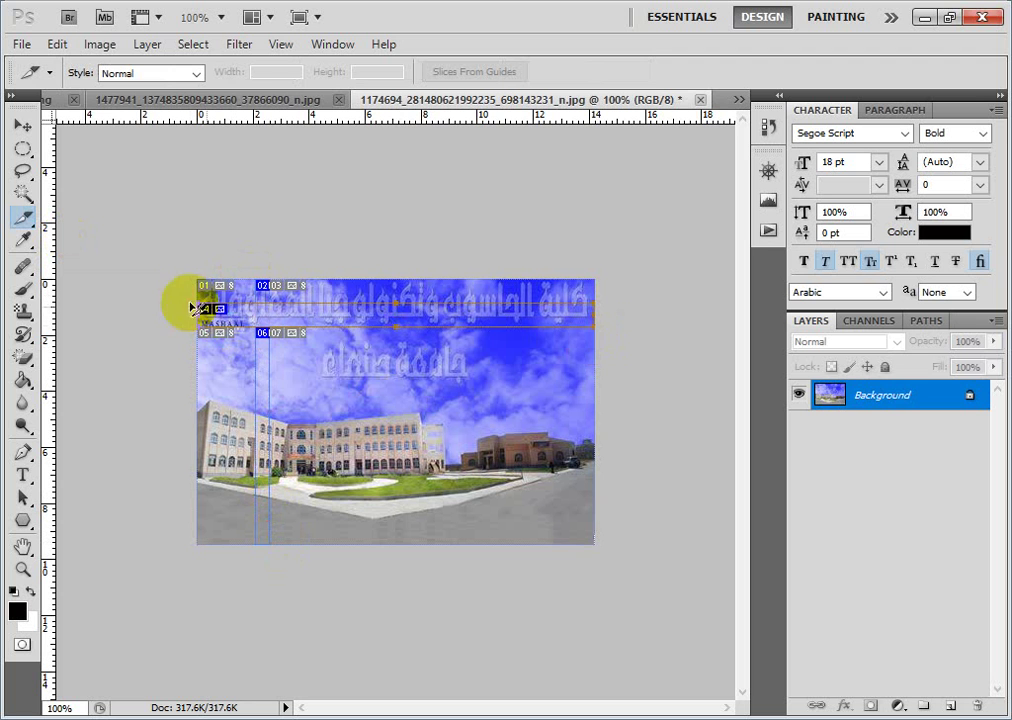
mouse_move(331, 302)
left_mouse_down()
mouse_move(384, 309)
mouse_move(333, 318)
mouse_move(393, 325)
left_mouse_up()
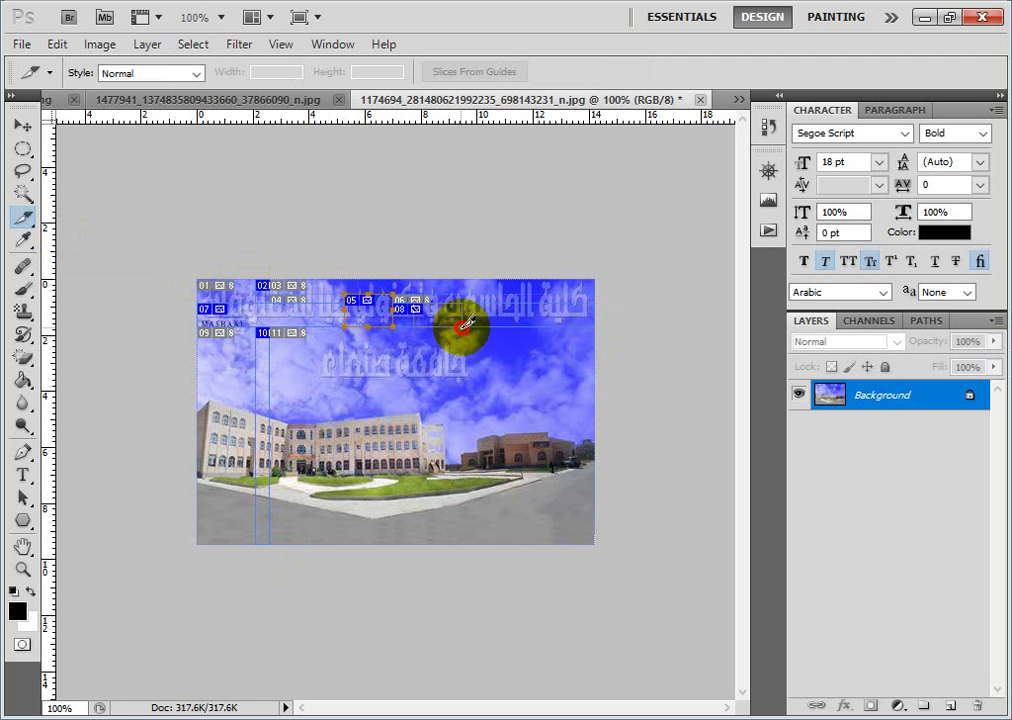
left_click_drag(493, 297, 545, 325)
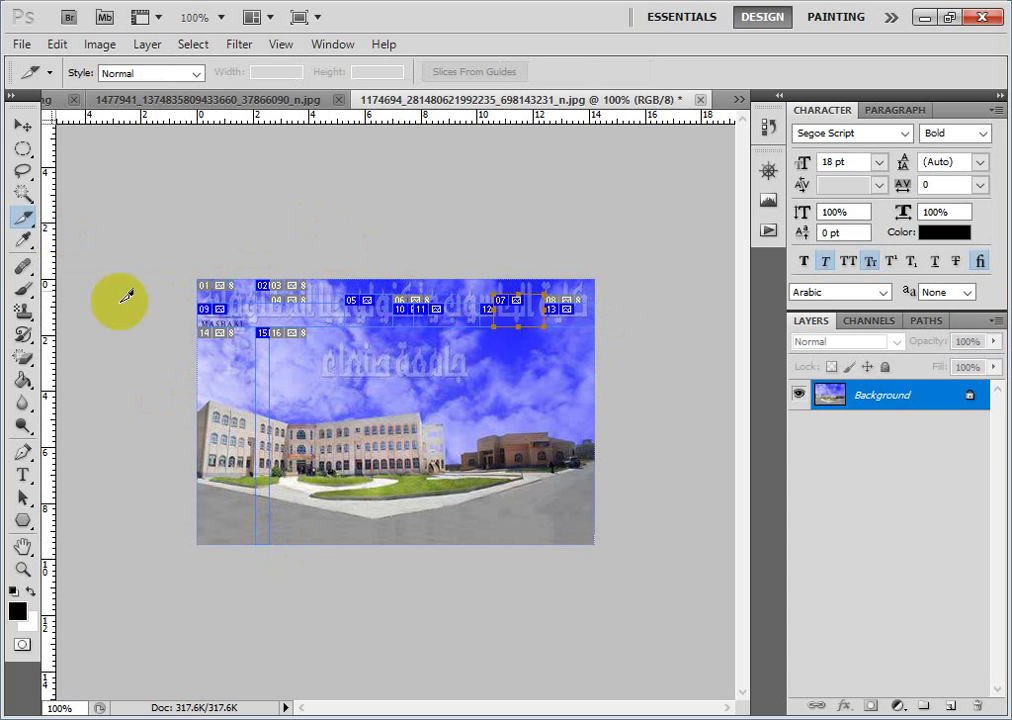
With the Slice Select Tool, open the options of the full-width slice across the Arabic heading, examine its name and URL settings, and close them.
left_click(31, 227)
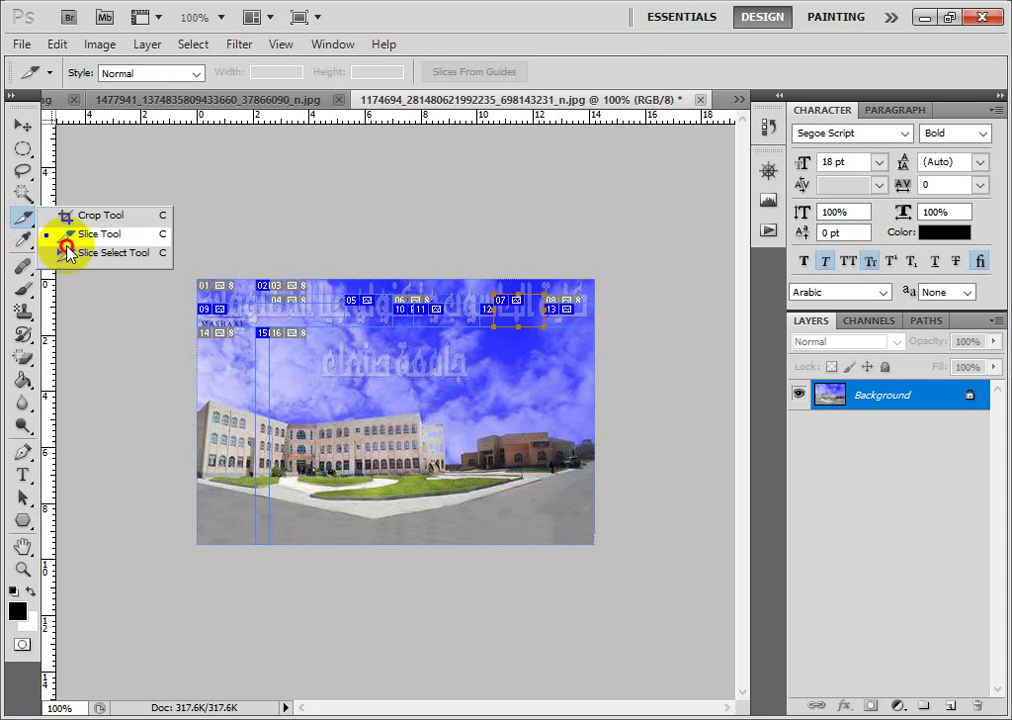
left_click(66, 248)
left_click(27, 214)
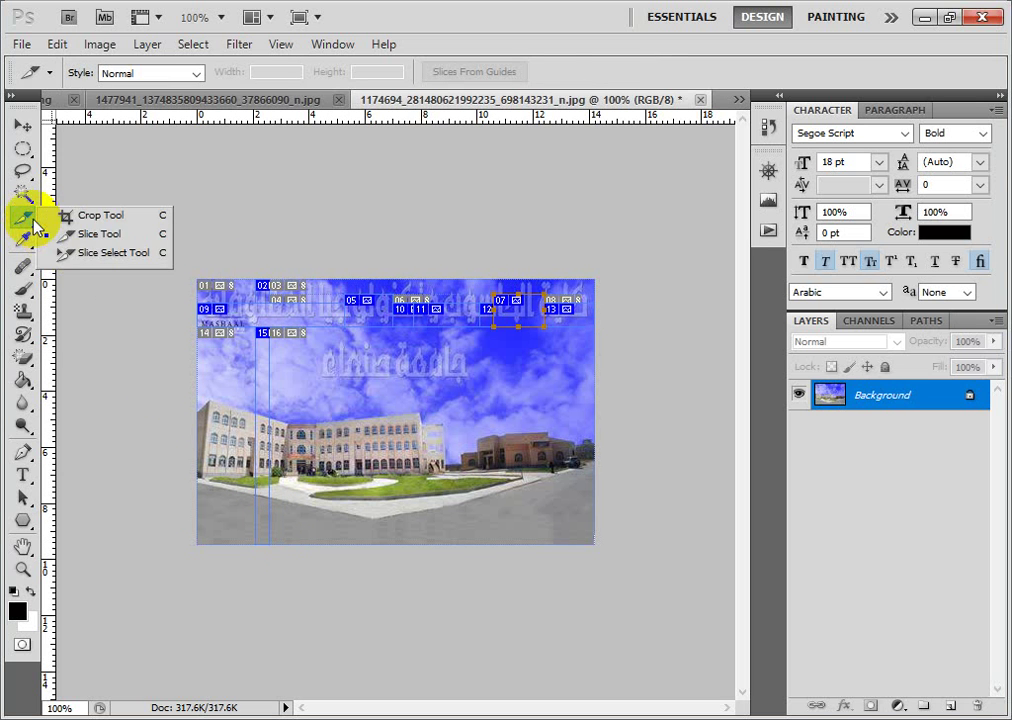
left_click(102, 254)
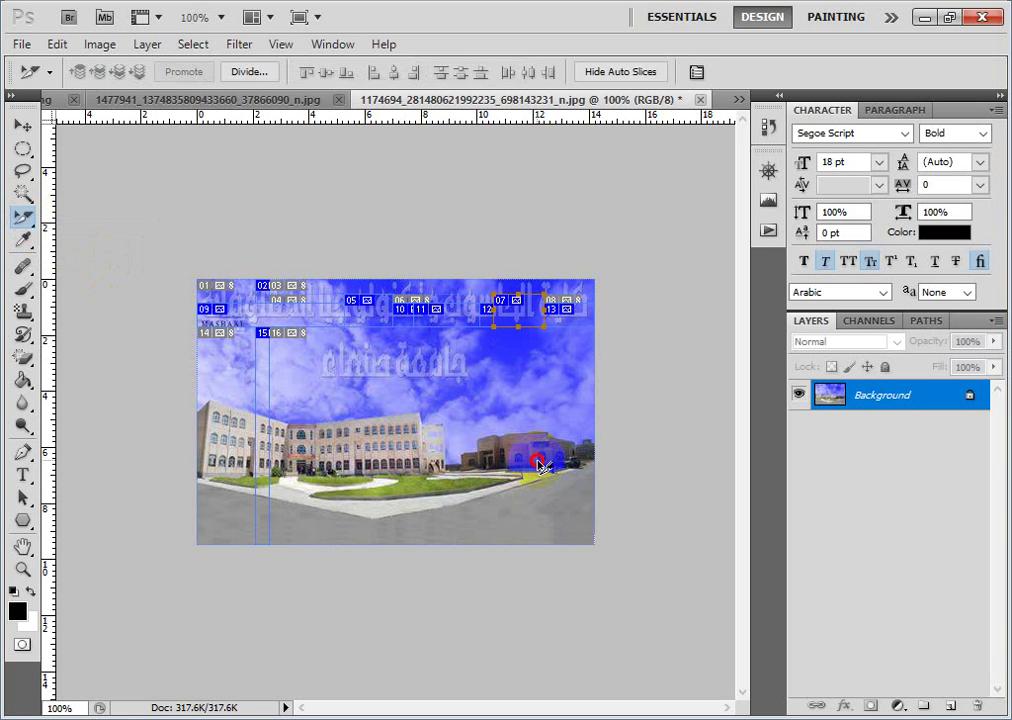
left_click(419, 318)
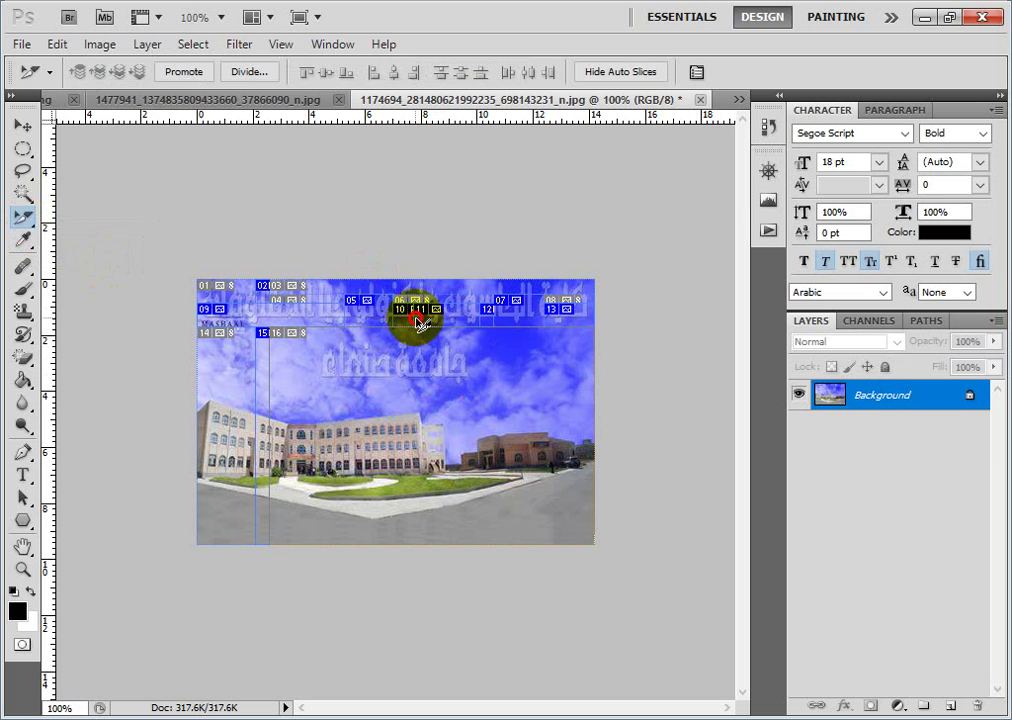
double_click(419, 318)
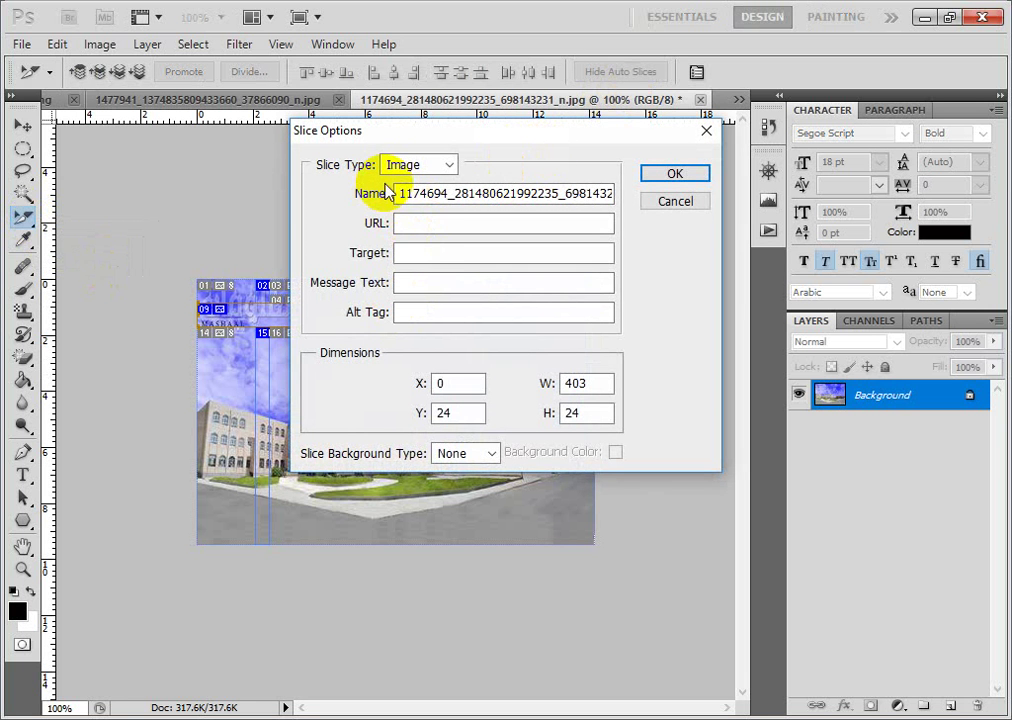
left_click(445, 193)
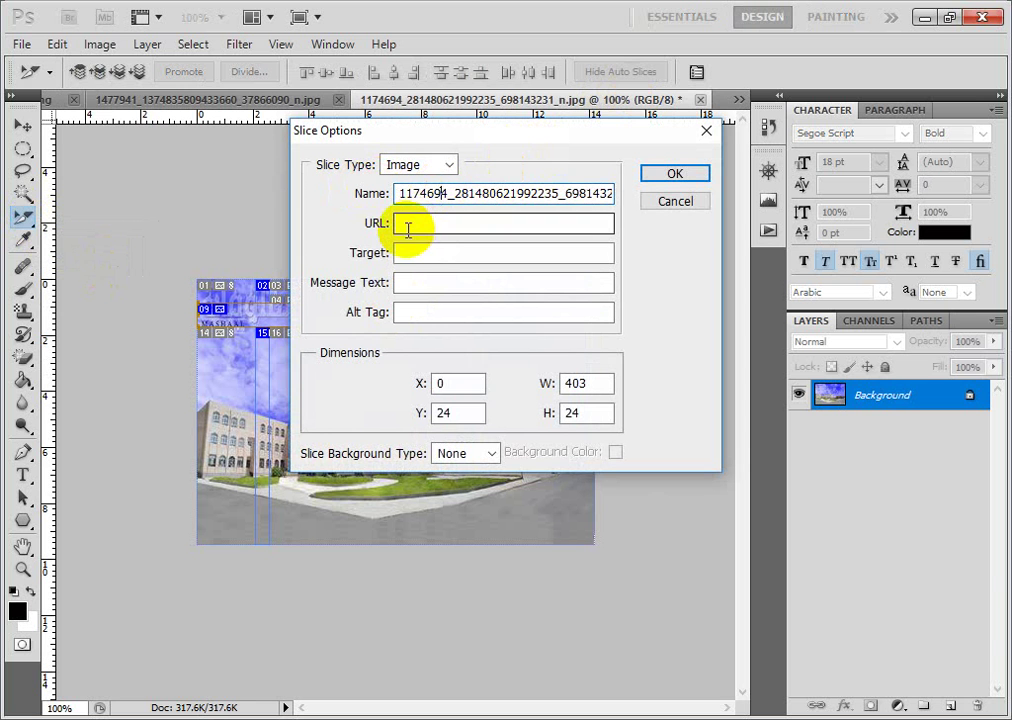
left_click(408, 226)
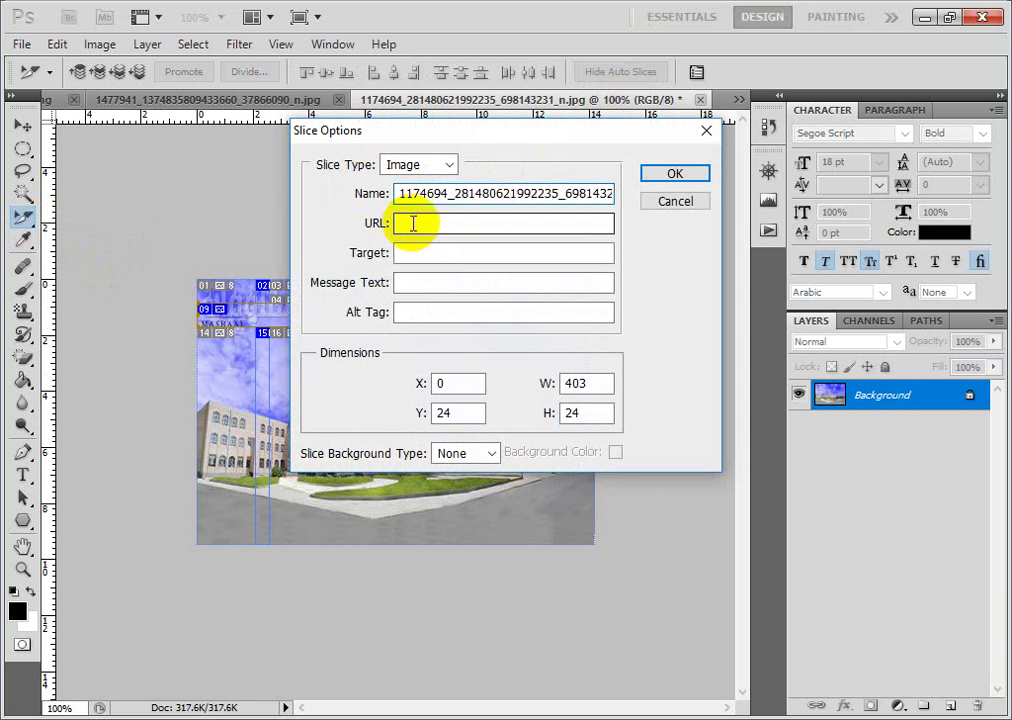
left_click(660, 177)
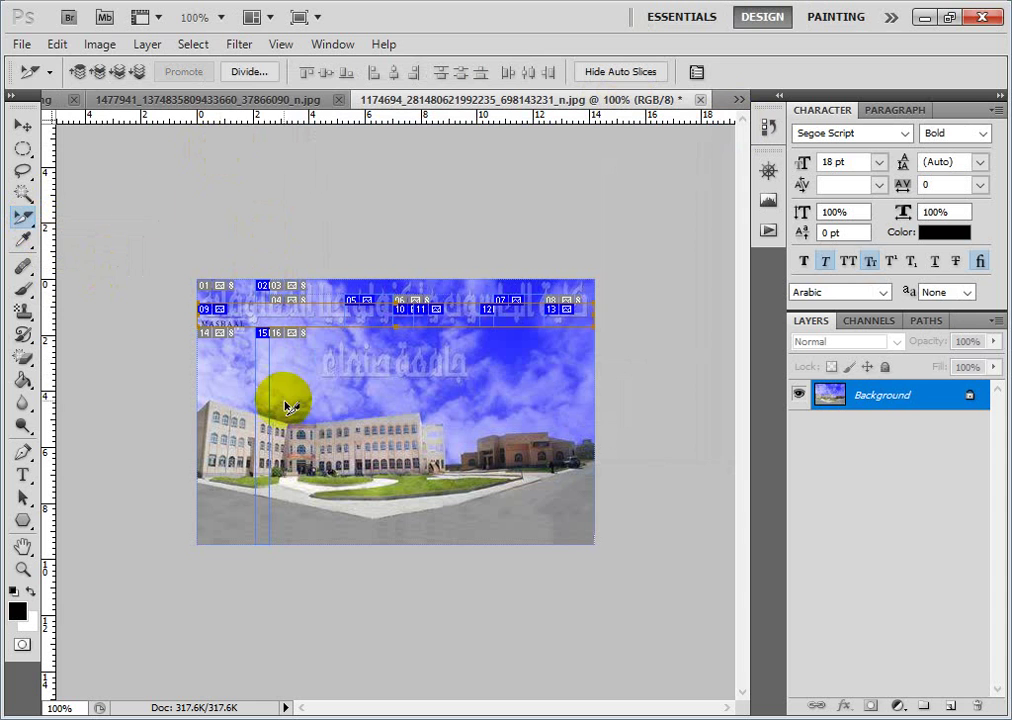
left_click(21, 46)
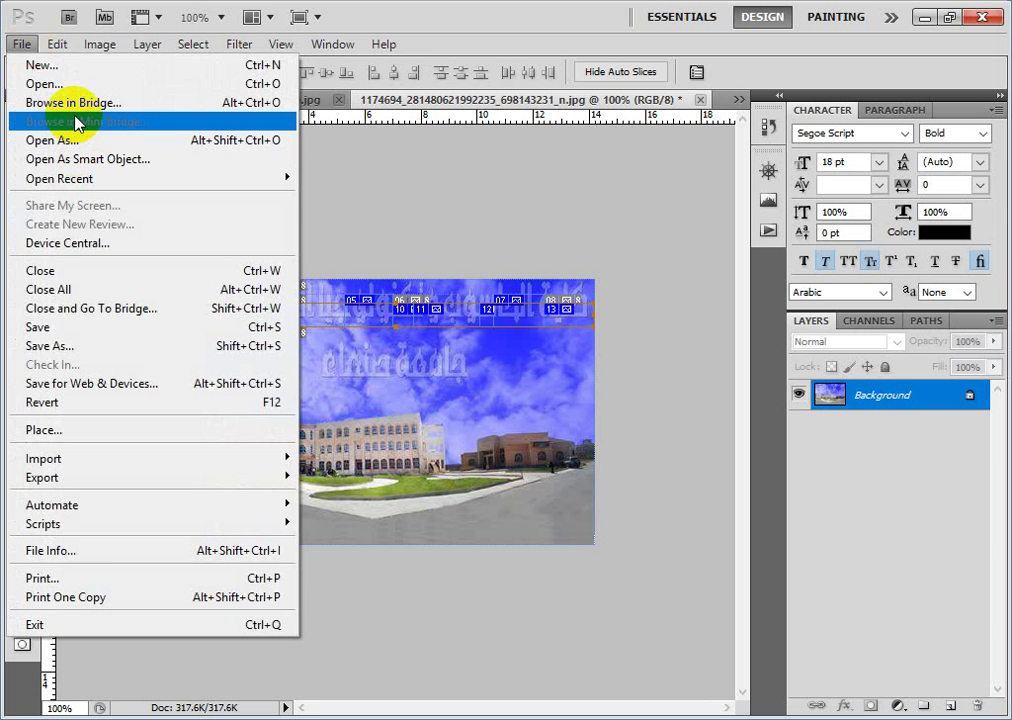
left_click(21, 44)
left_click(21, 44)
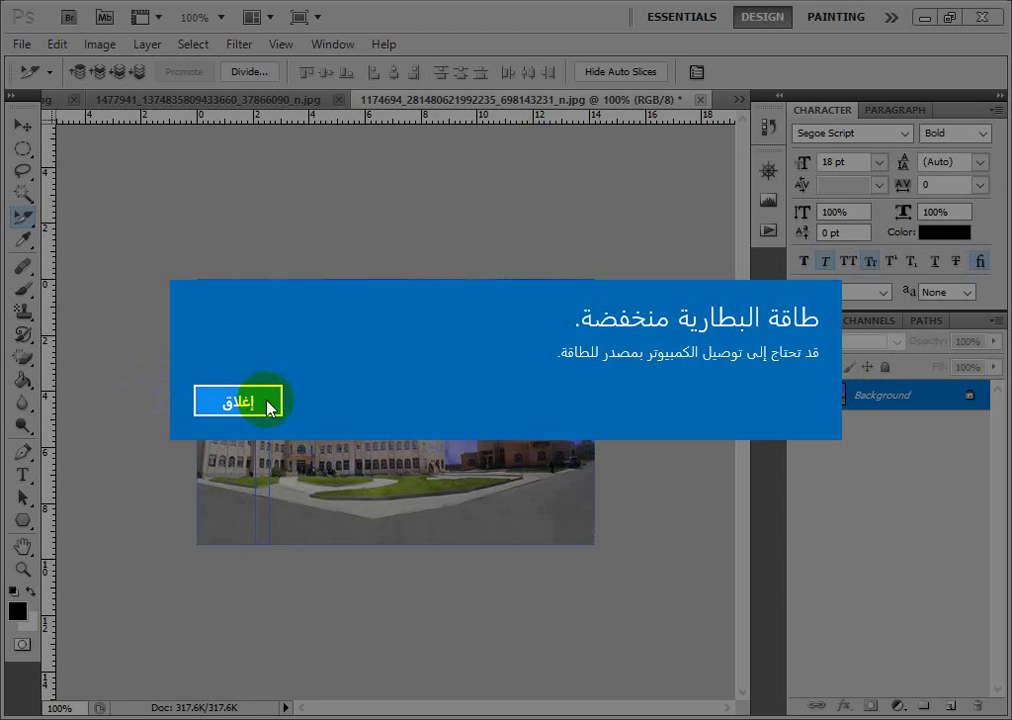
Dismiss the low-battery notice and crop the photo to its lower middle area with the lawn and parts of both buildings.
left_click(259, 402)
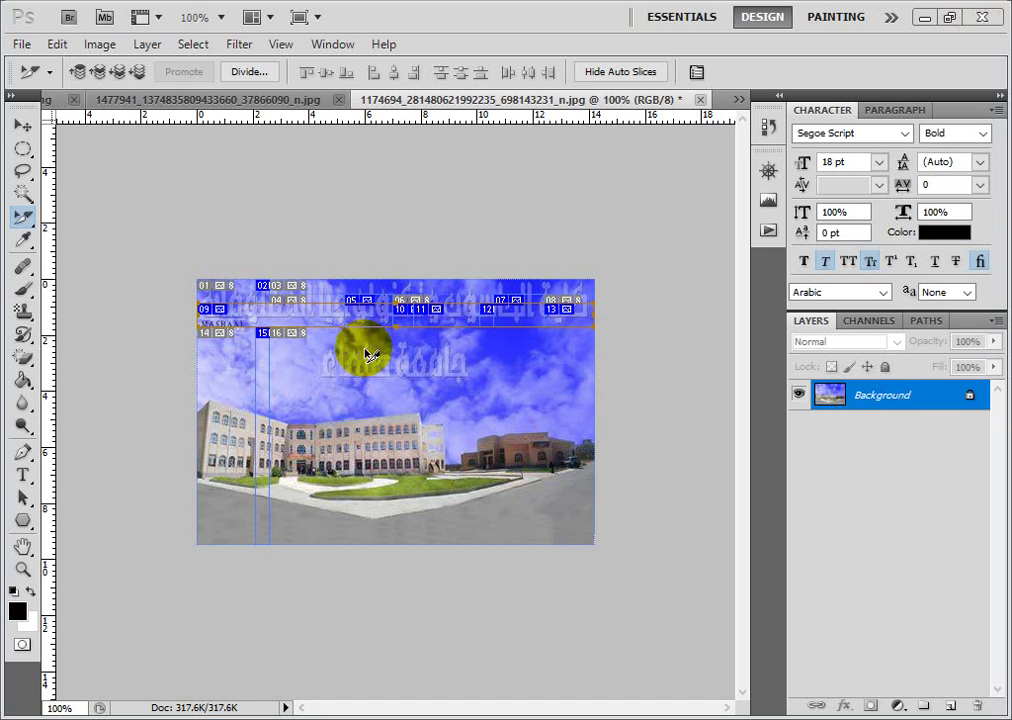
left_click(28, 224)
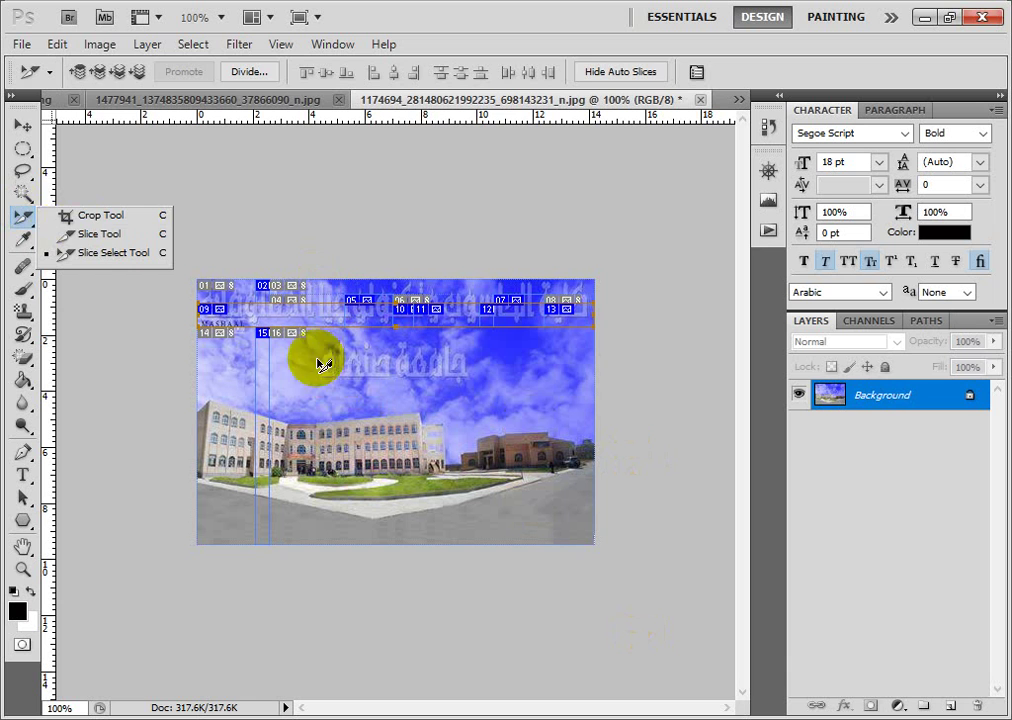
left_click(68, 220)
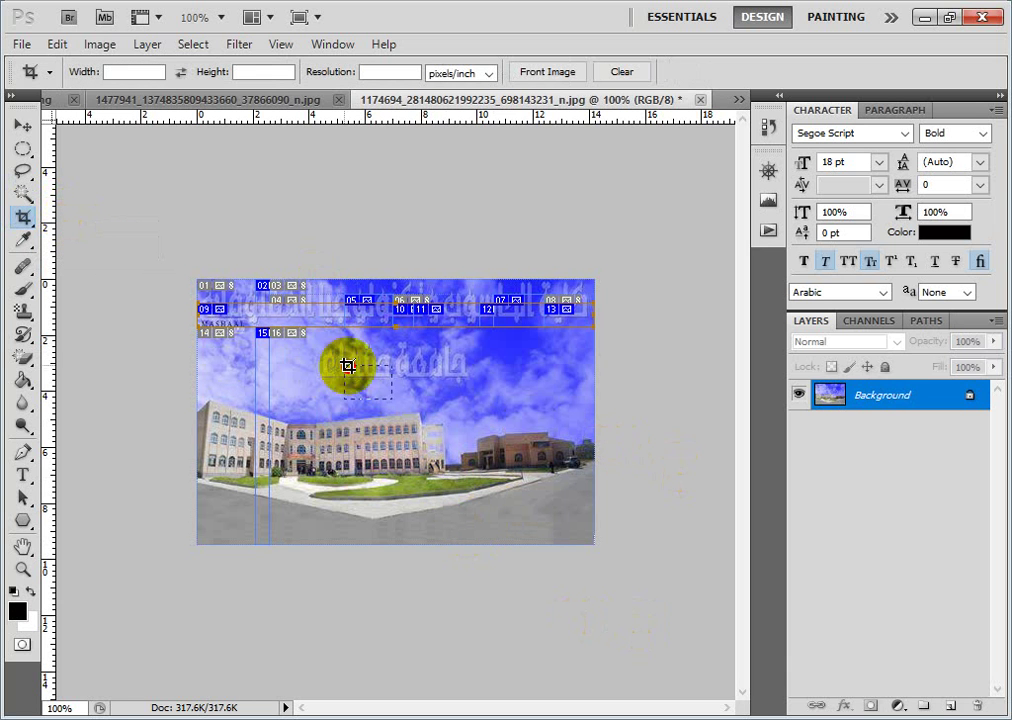
left_click_drag(345, 365, 521, 525)
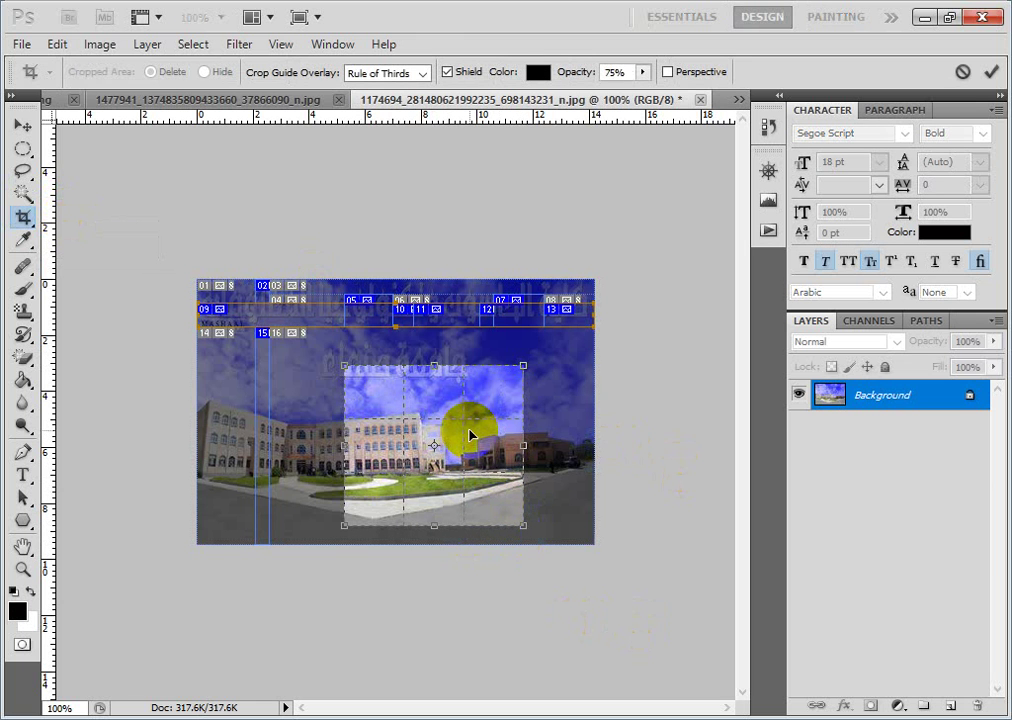
double_click(470, 435)
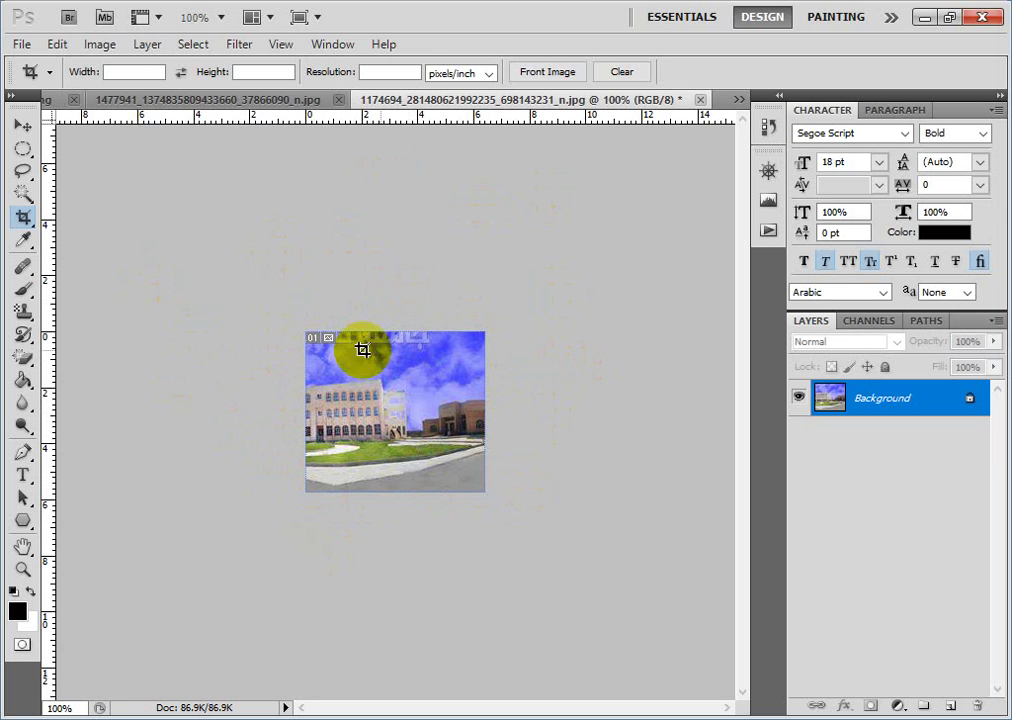
Crop the remaining image three more times, each time to a smaller area around the distant building.
left_click_drag(357, 369, 466, 473)
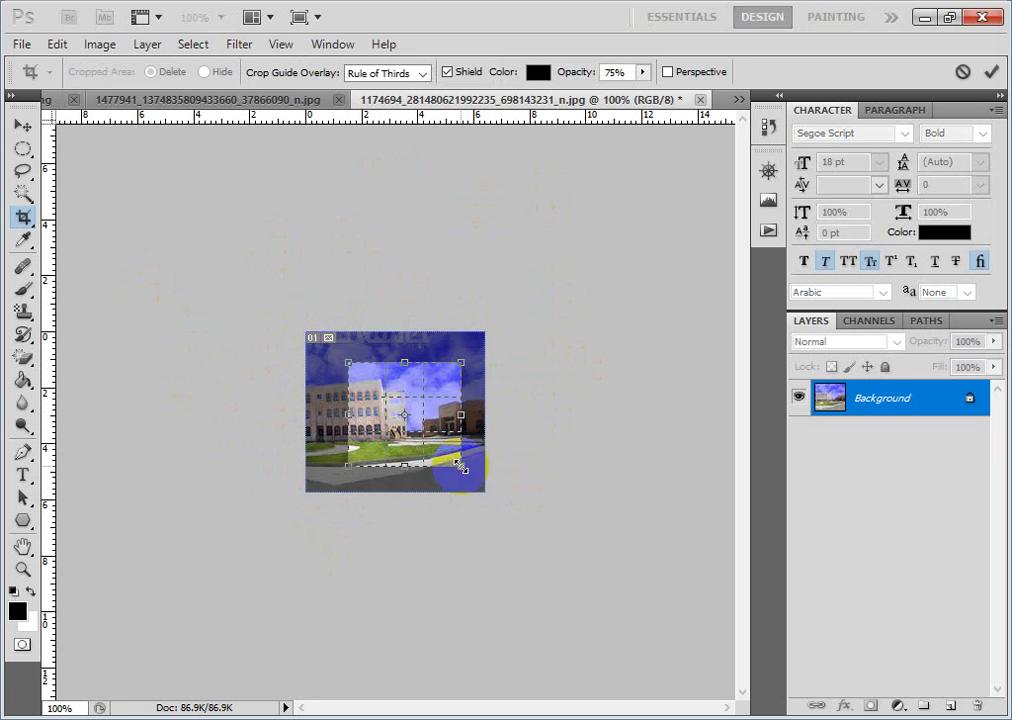
key("Return")
left_click_drag(377, 396, 454, 450)
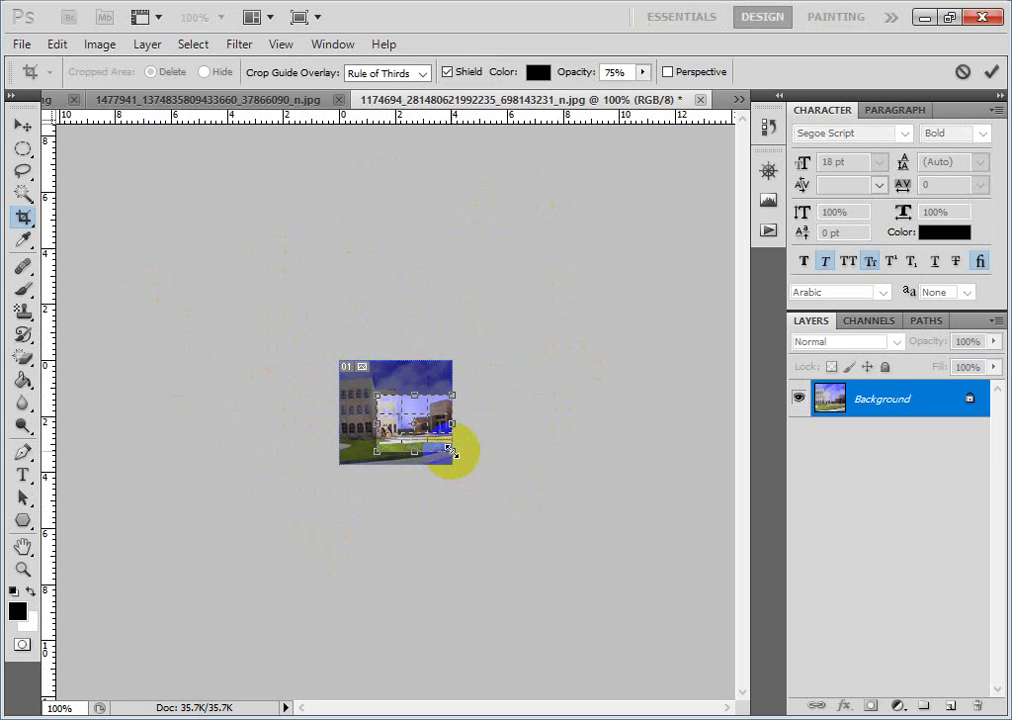
key("Return")
left_click_drag(361, 398, 424, 432)
key("Return")
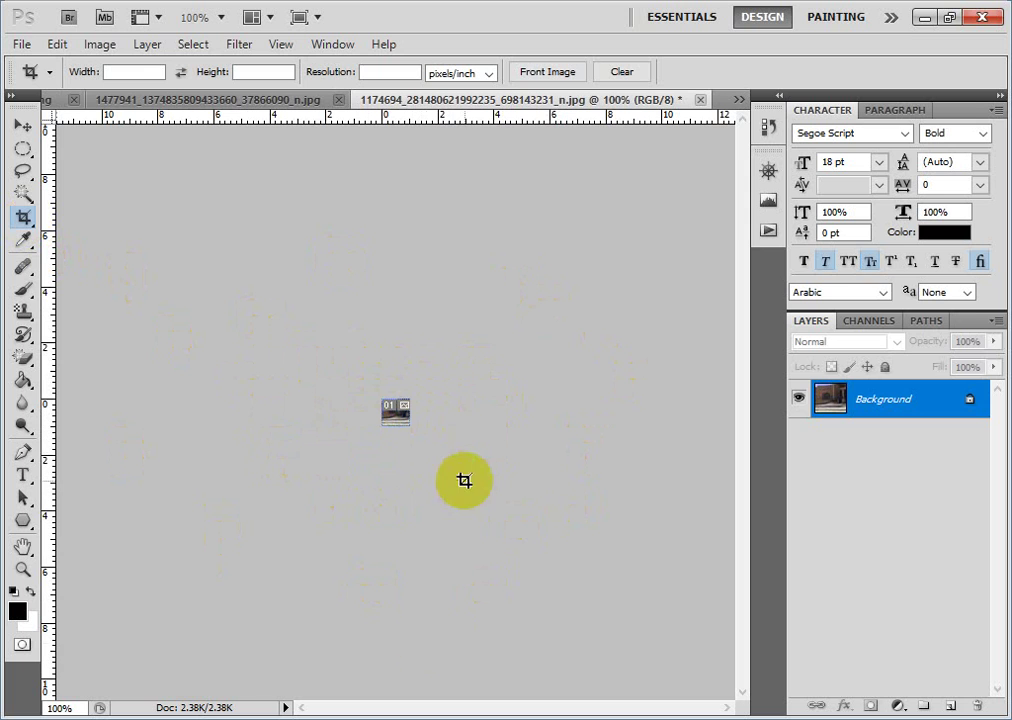
Switch to the PDF lesson in Adobe Reader, read the Eyedropper tool group and its Sample Size option, and return to Photoshop.
key("alt+Tab")
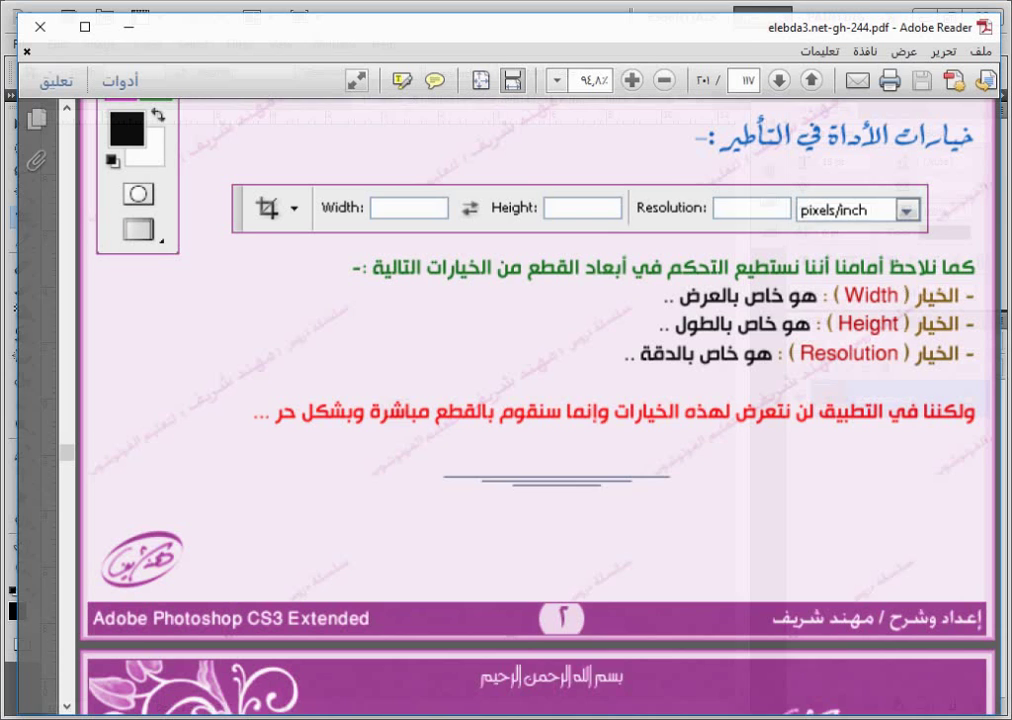
scroll(530, 400, "down", 6)
scroll(530, 400, "down", 6)
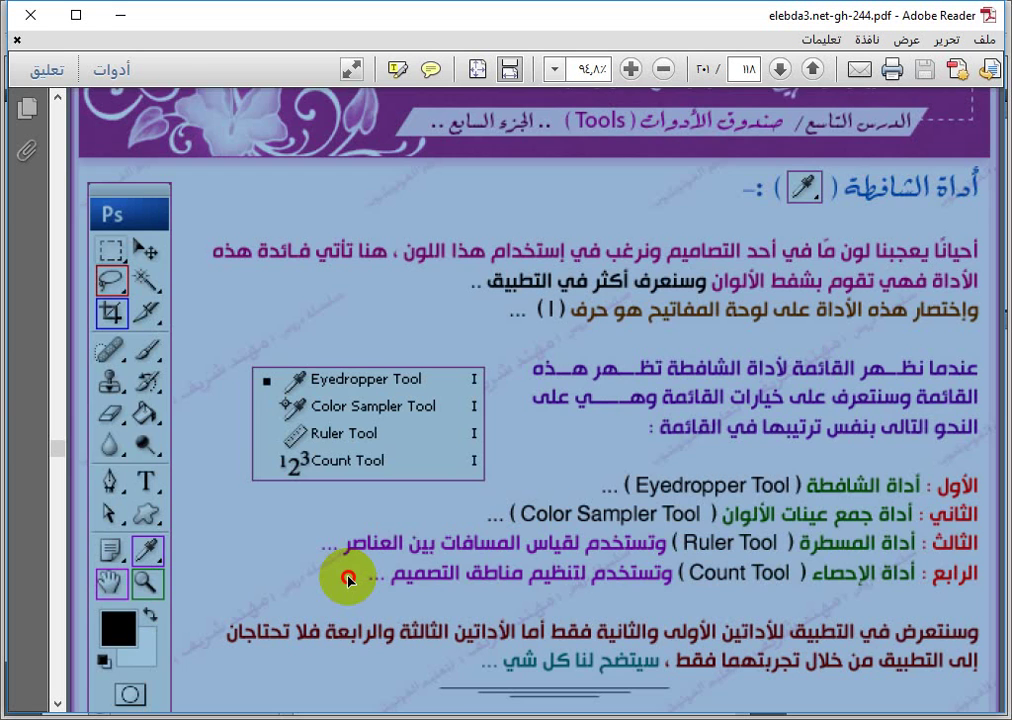
scroll(347, 577, "down", 3)
scroll(347, 577, "down", 3)
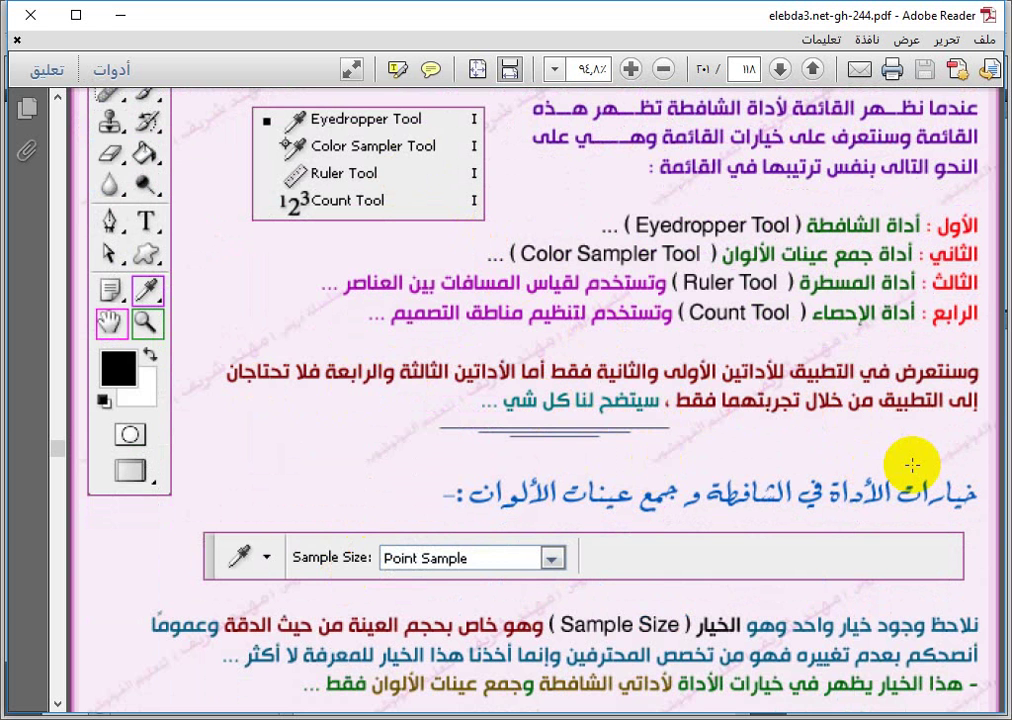
scroll(920, 490, "down", 3)
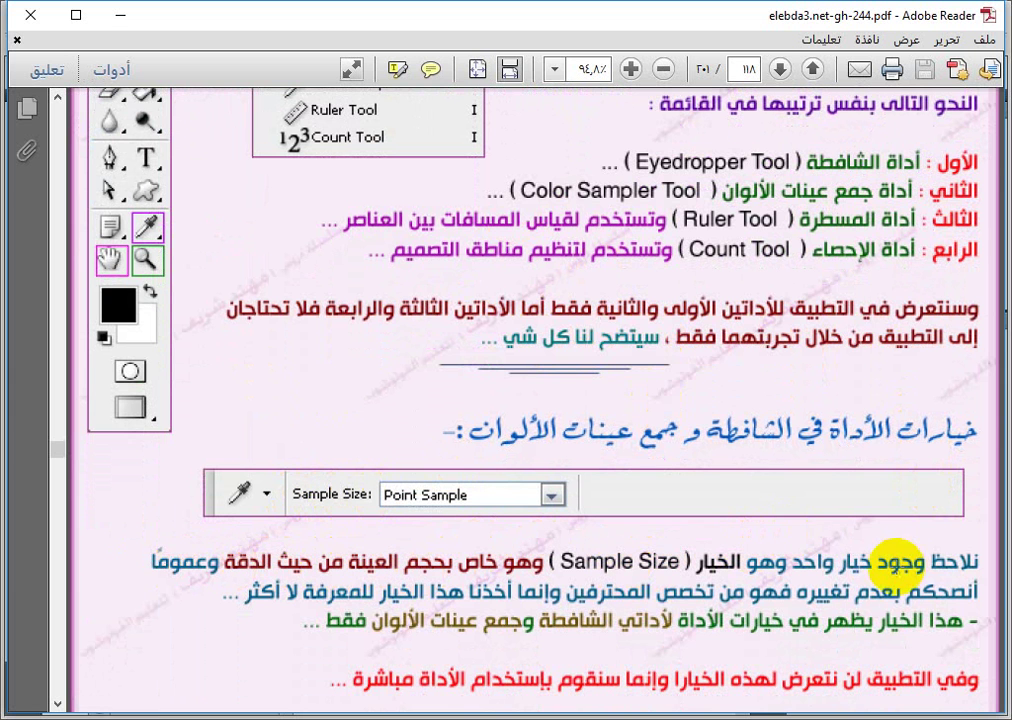
scroll(850, 572, "down", 3)
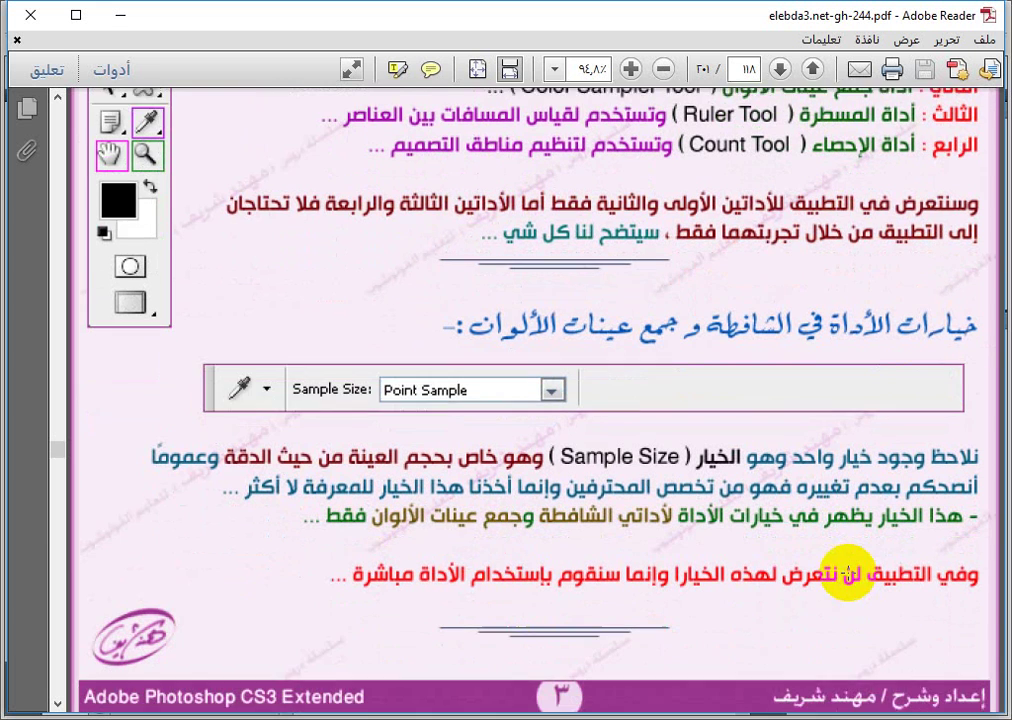
scroll(620, 445, "down", 15)
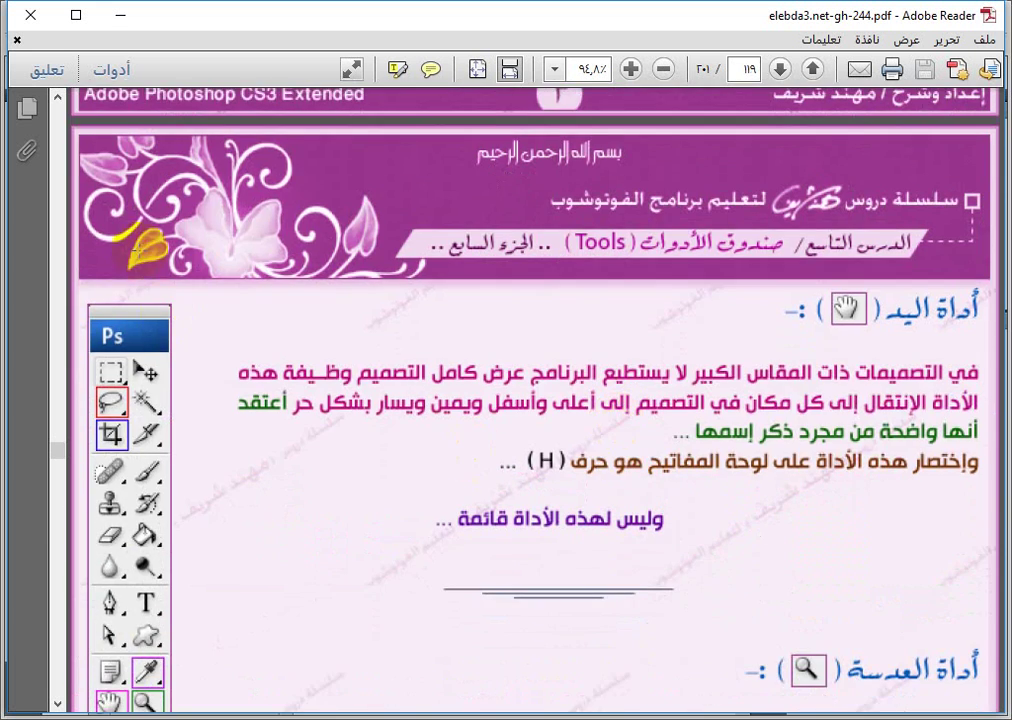
left_click(119, 15)
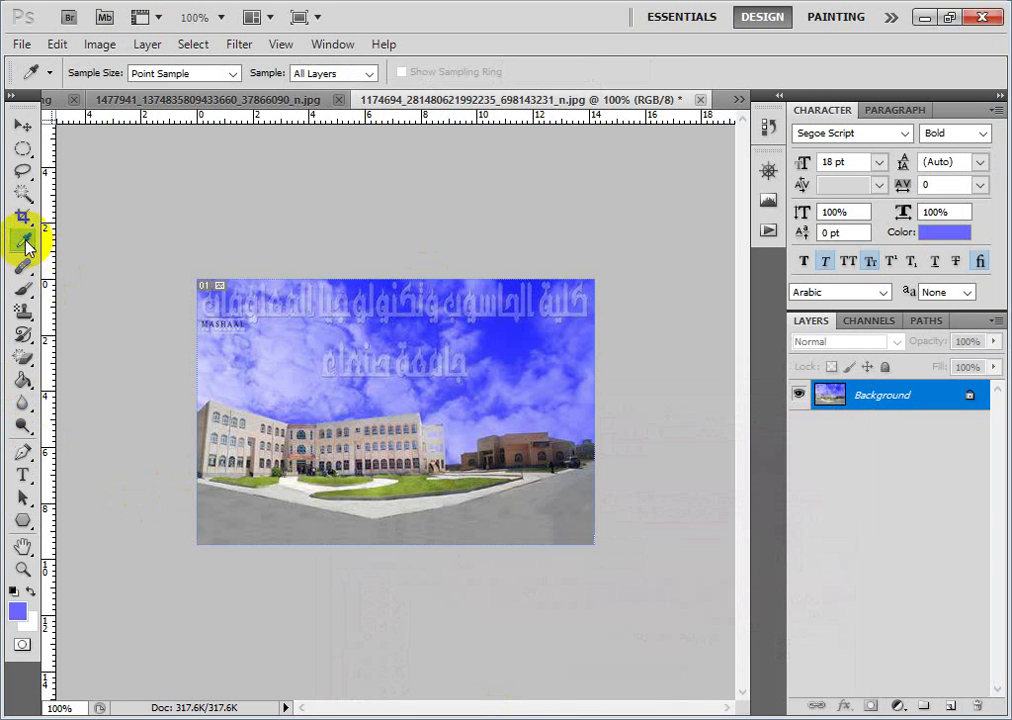
Choose the Eyedropper Tool from its tool group and sample a greyish blue from the photo as the foreground colour.
right_click(25, 242)
left_click(25, 242)
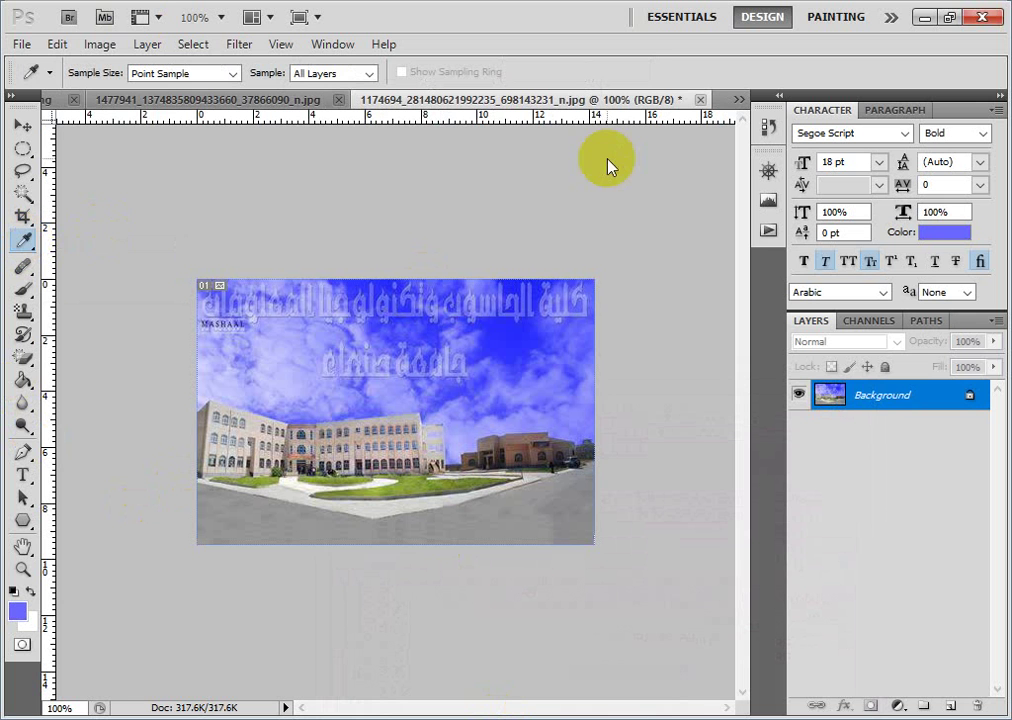
right_click(25, 242)
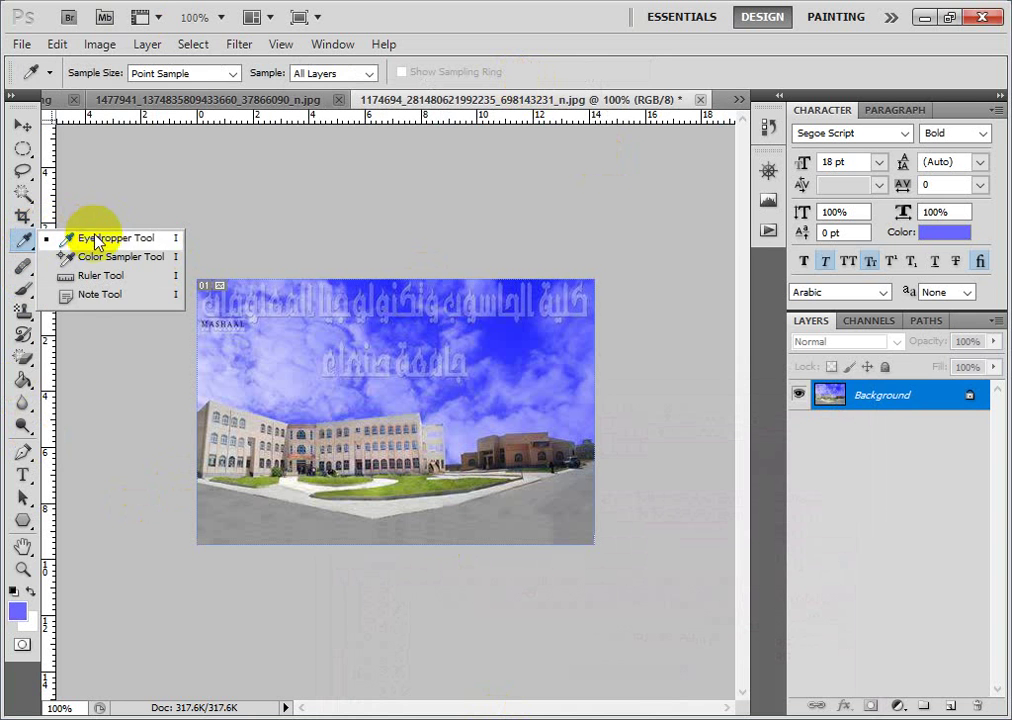
left_click(27, 238)
right_click(27, 238)
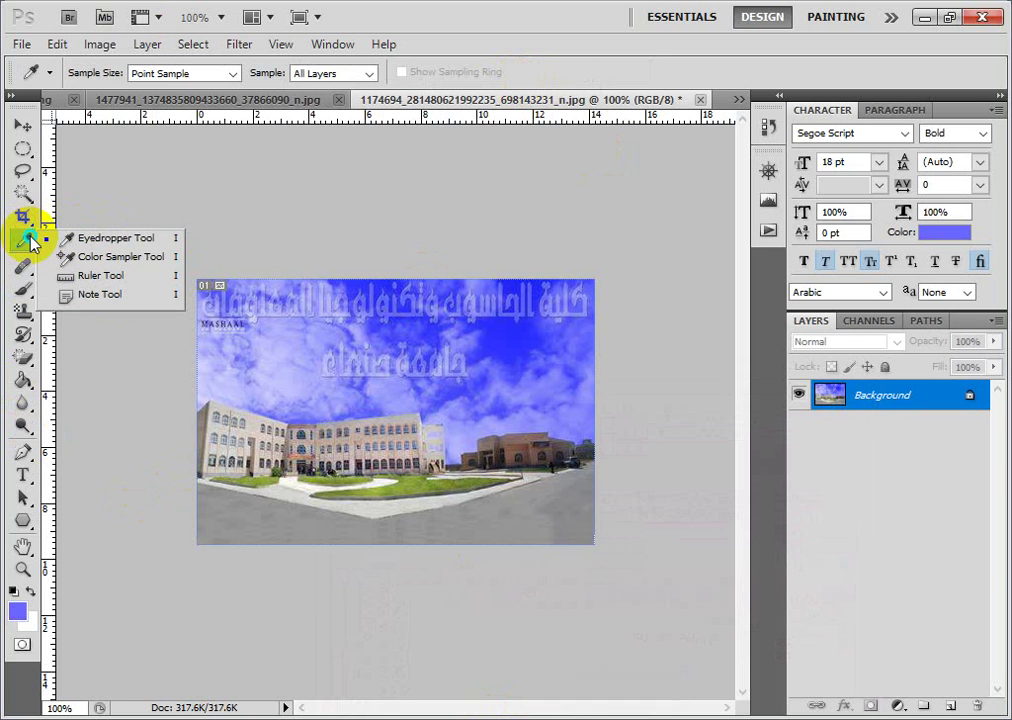
left_click(102, 237)
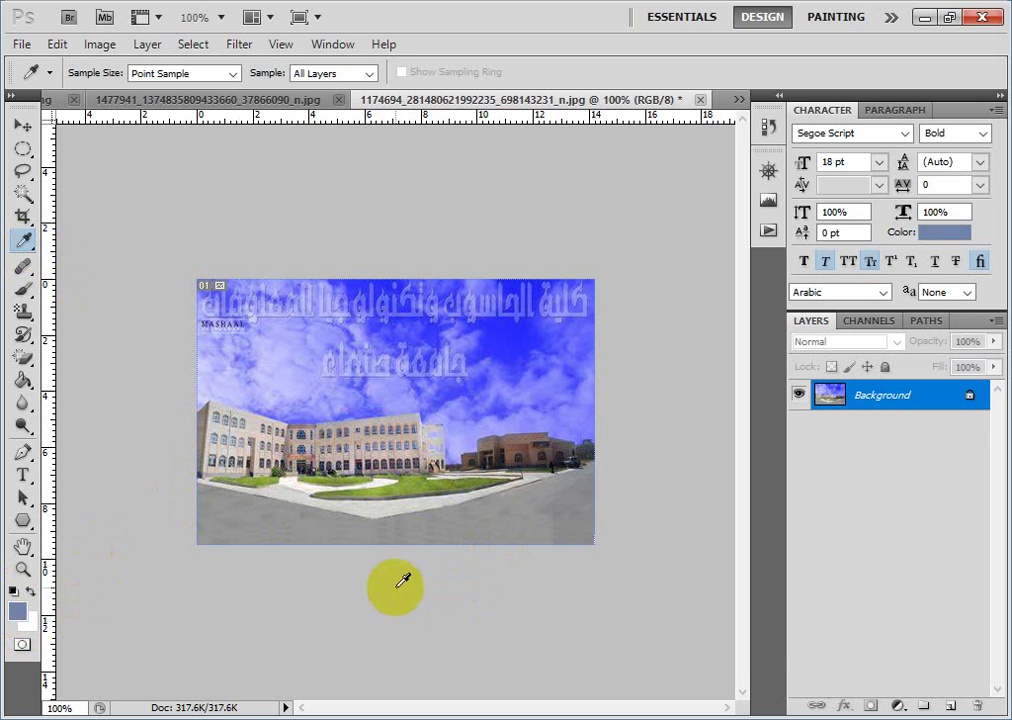
Switch to the PDF lesson in Adobe Reader, read the Hand and Zoom tool sections on page 119, and return to Photoshop.
key("alt+Tab")
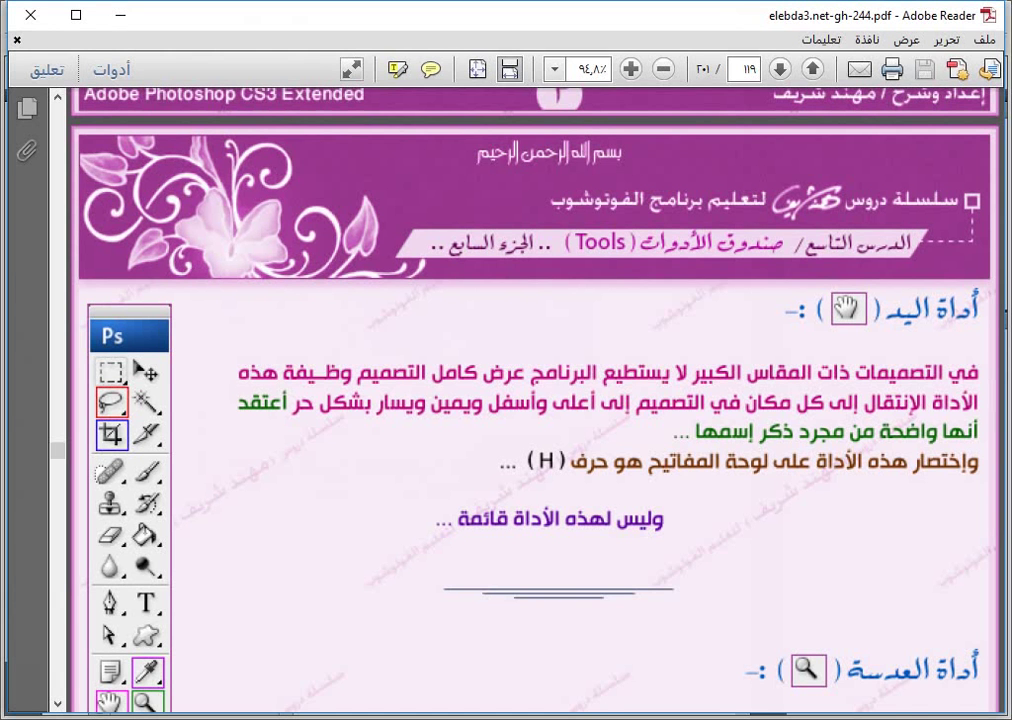
scroll(535, 400, "up", 1)
scroll(535, 400, "down", 1)
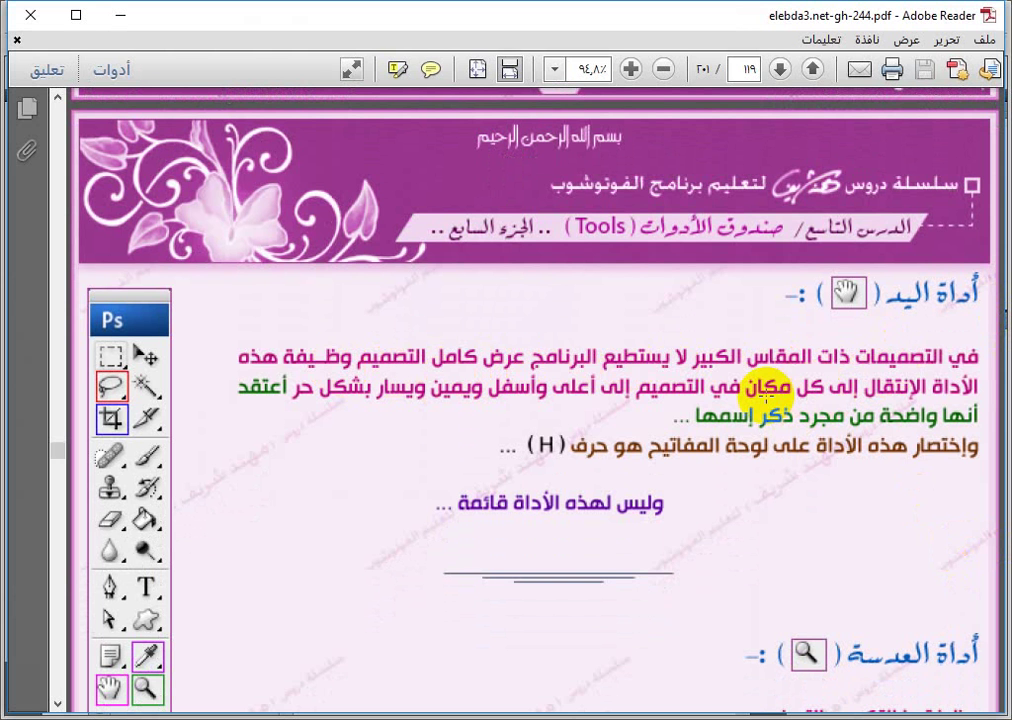
scroll(629, 405, "down", 3)
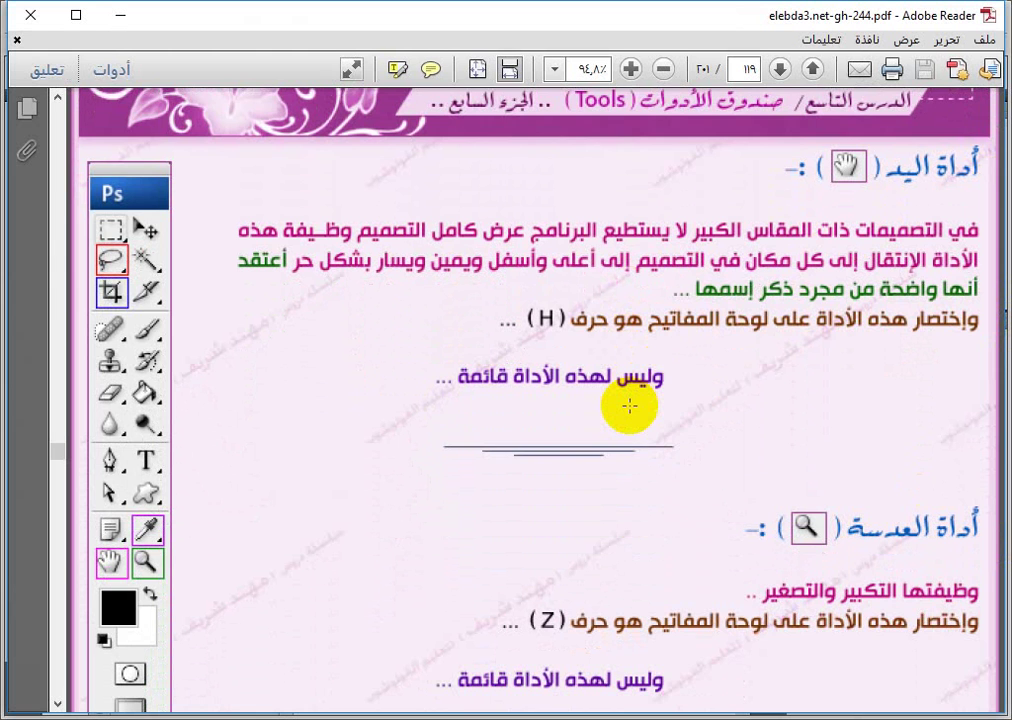
scroll(629, 405, "down", 1)
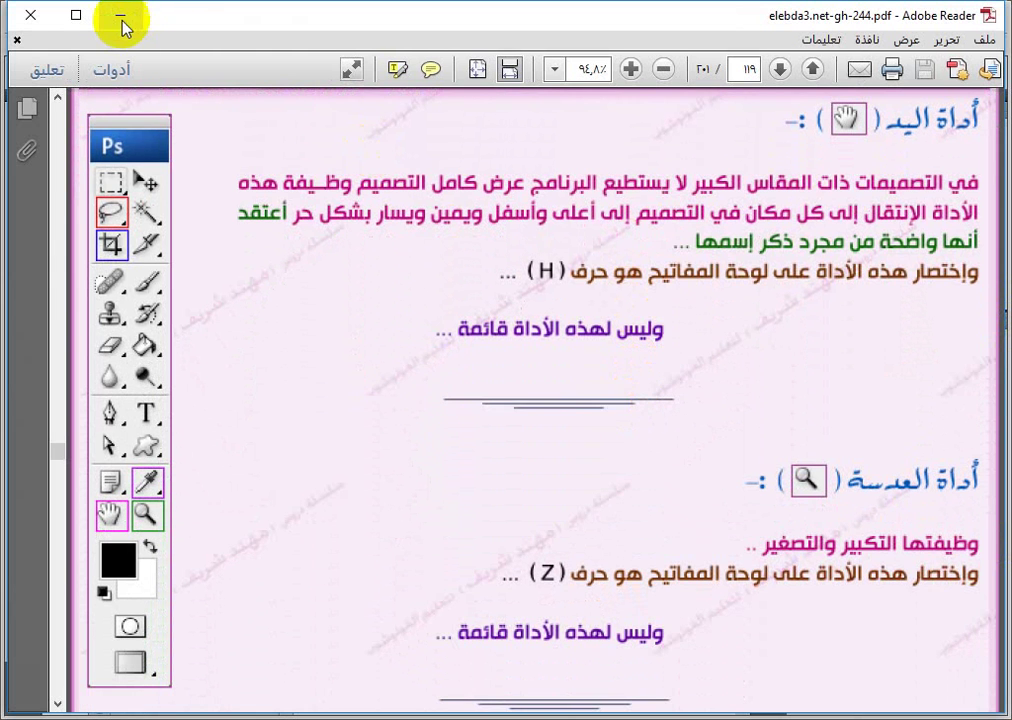
left_click(119, 20)
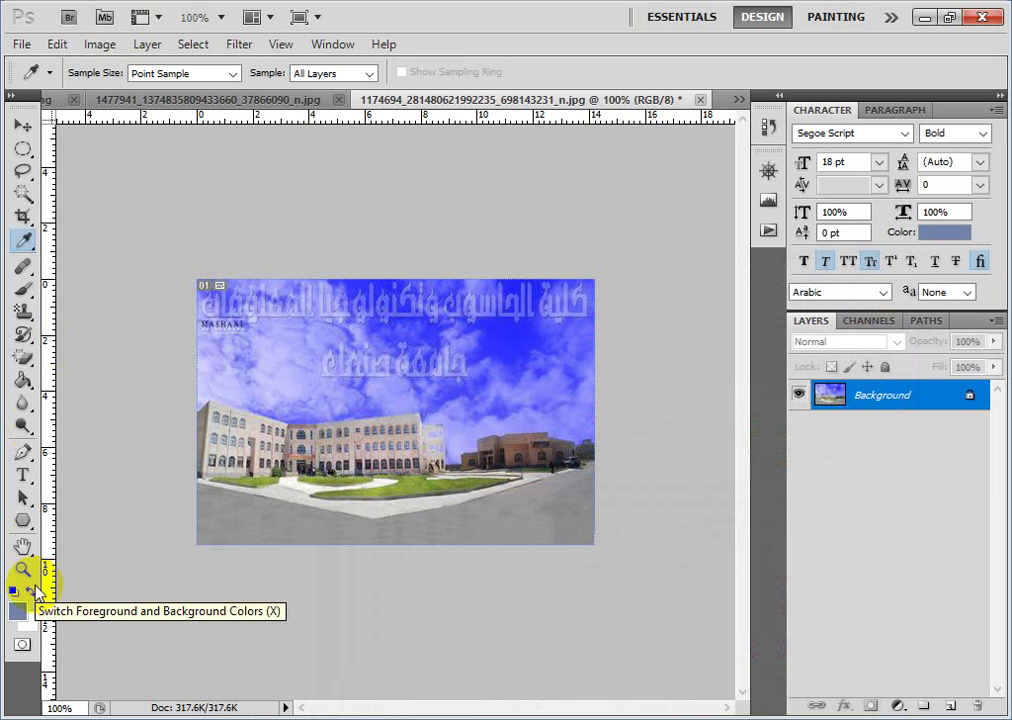
left_click(22, 548)
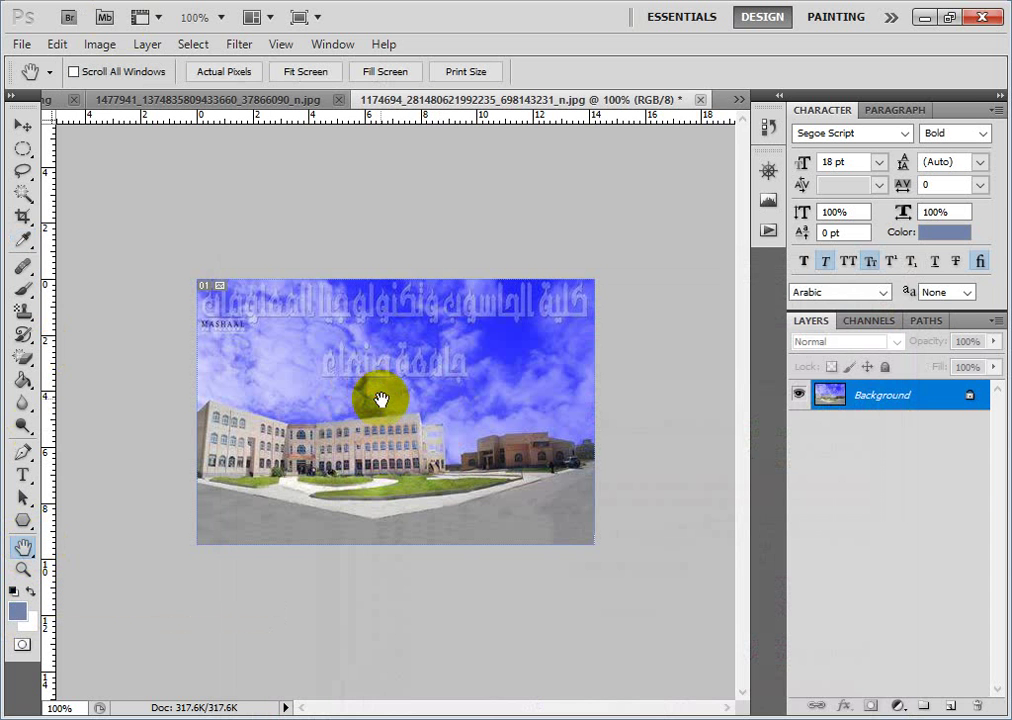
key("ctrl+o")
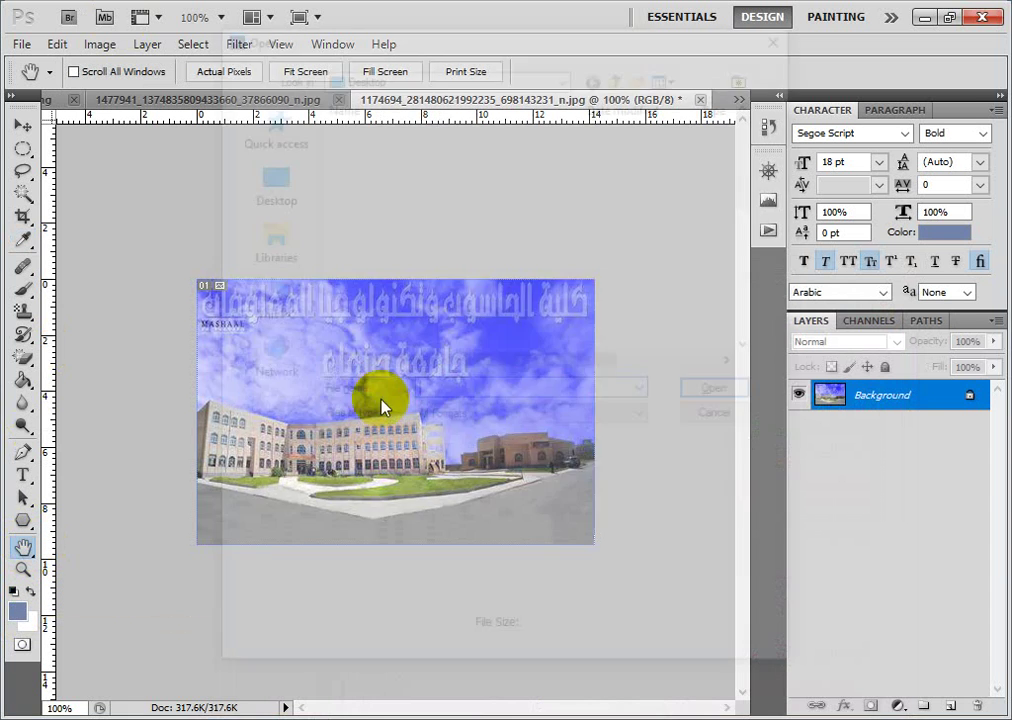
left_click(709, 420)
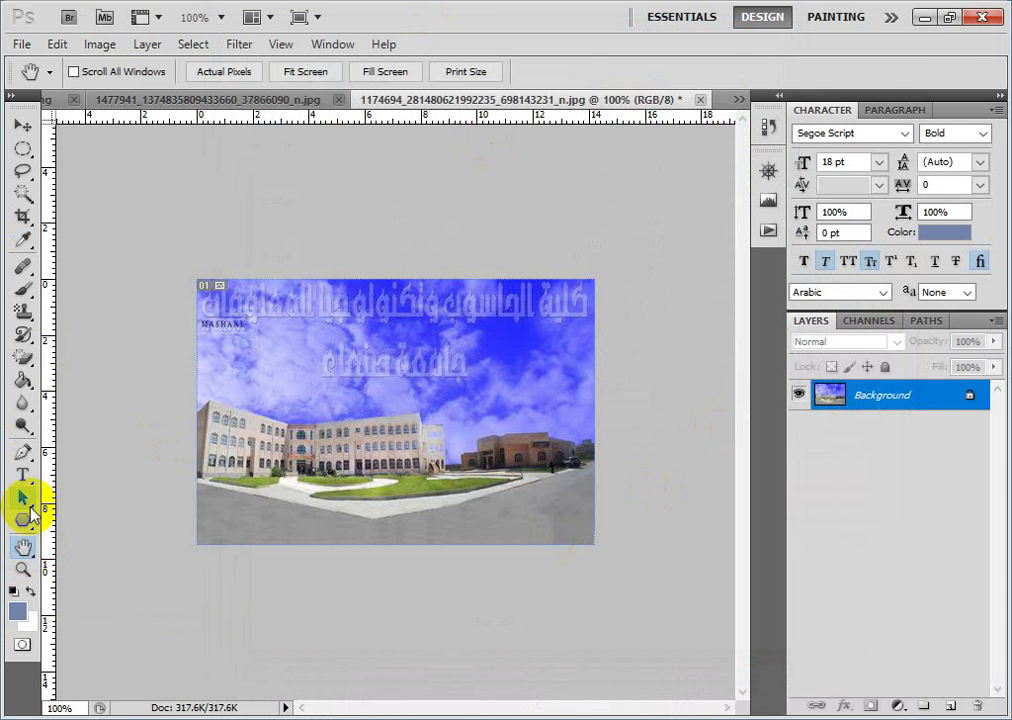
Zoom in on the middle of the campus photo to 400% with the Zoom Tool.
left_click(22, 568)
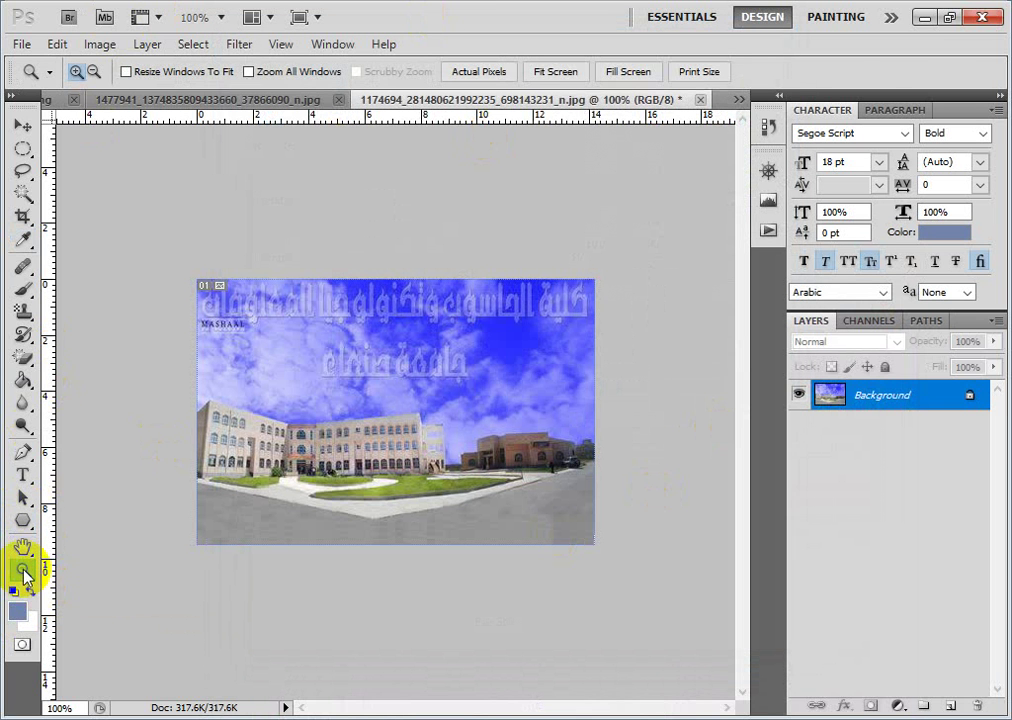
left_click(96, 72)
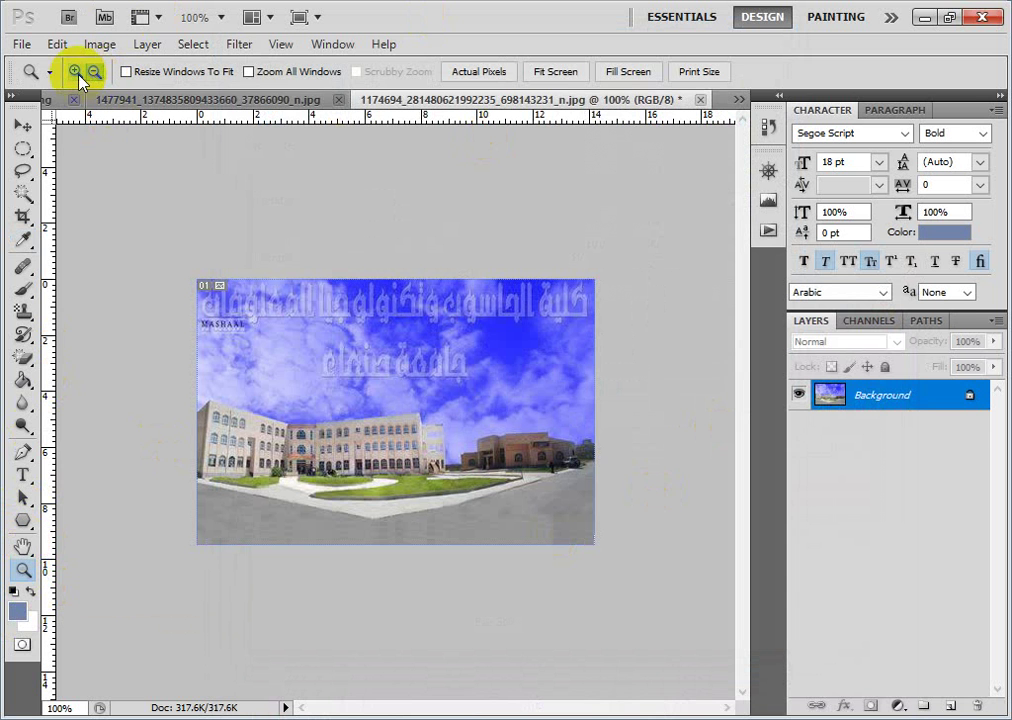
left_click(408, 389)
left_click(409, 389)
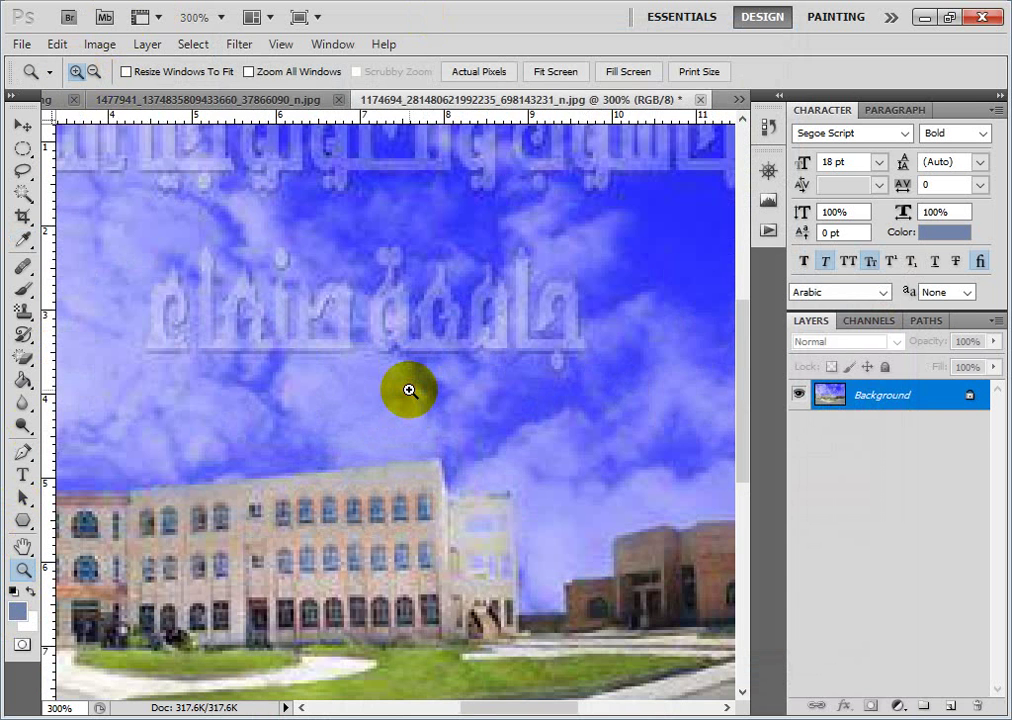
left_click(337, 411)
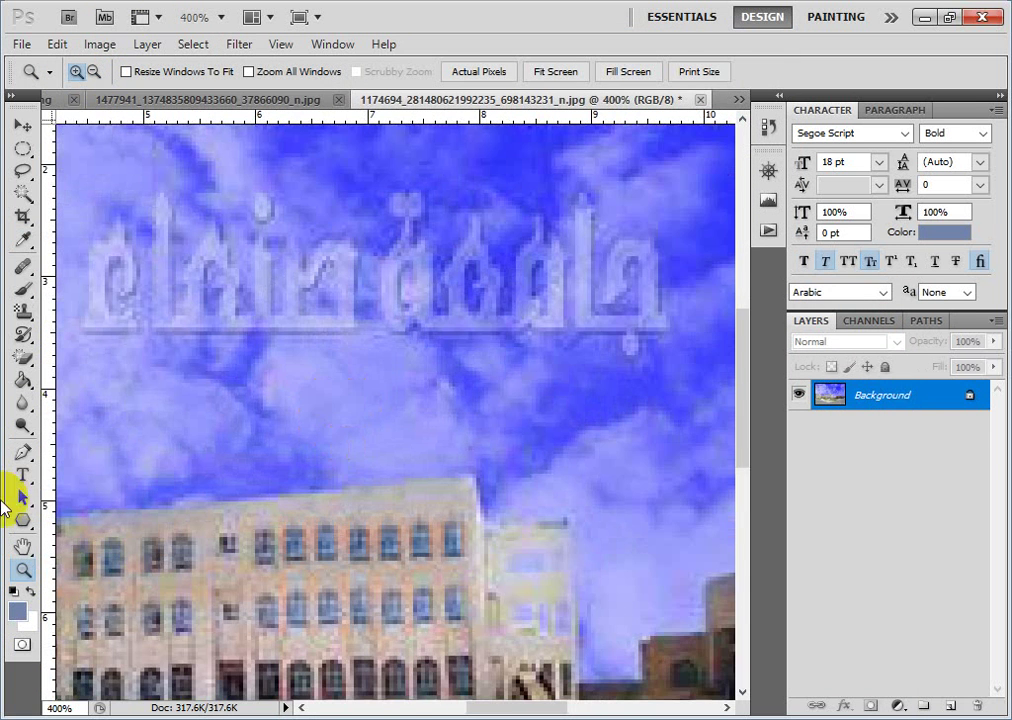
Pan around the enlarged photo with the Hand Tool, down past its lower edge and back up to the lettering in the sky.
left_click(23, 546)
left_click_drag(298, 542, 415, 313)
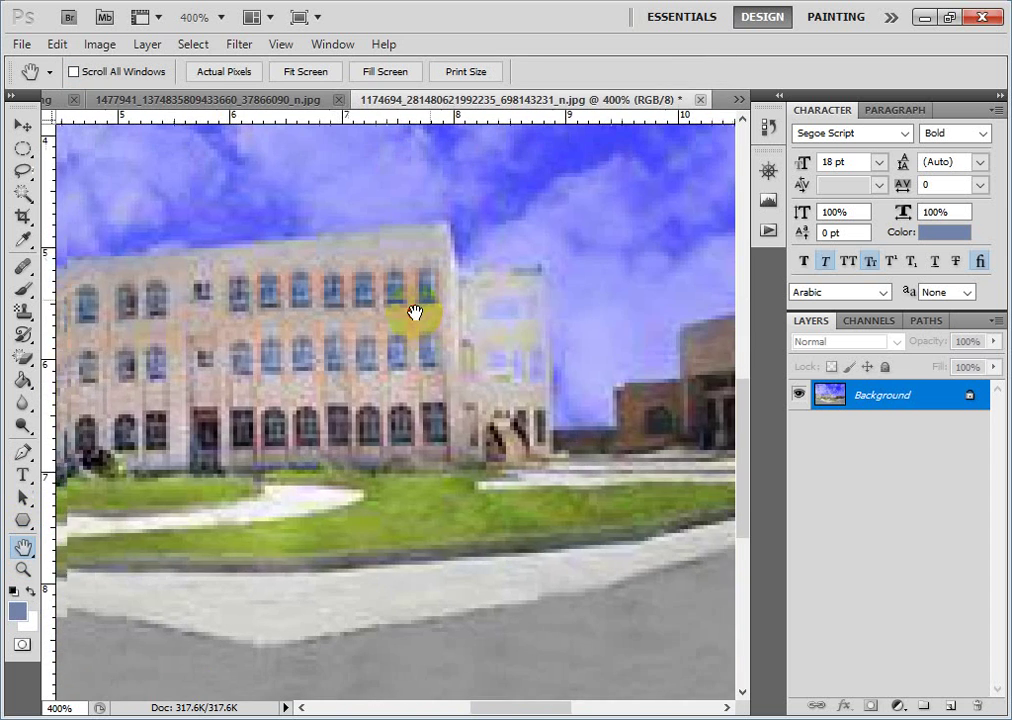
left_click_drag(540, 538, 454, 232)
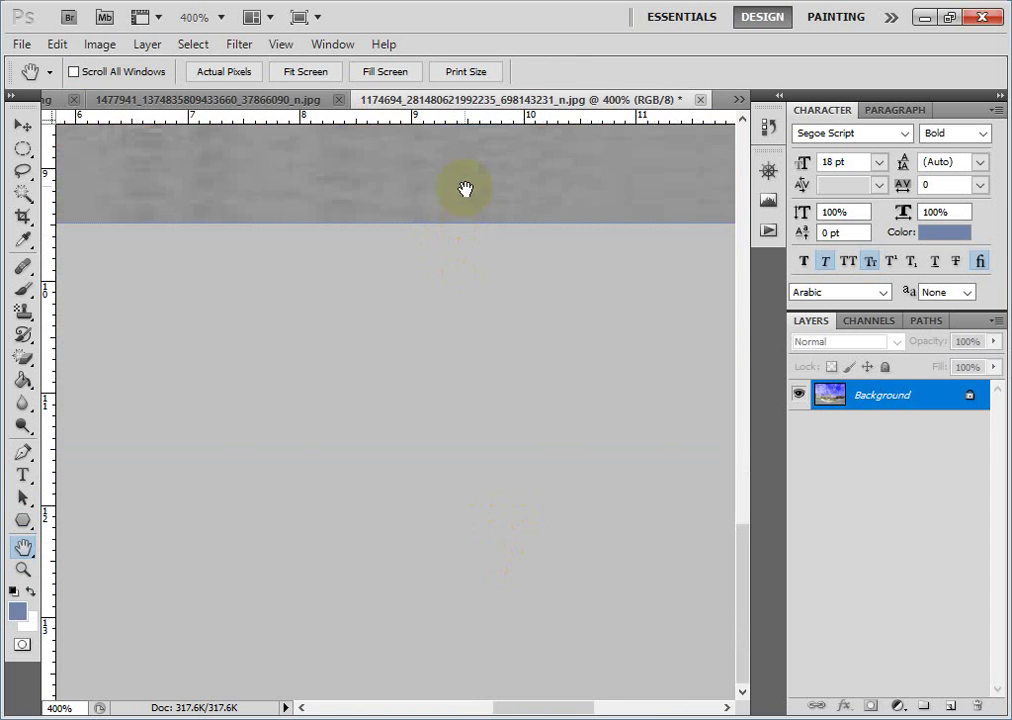
left_click_drag(465, 188, 530, 640)
left_click_drag(549, 434, 556, 690)
mouse_move(490, 260)
left_mouse_down()
mouse_move(496, 429)
mouse_move(703, 476)
mouse_move(416, 307)
mouse_move(375, 447)
mouse_move(598, 339)
mouse_move(639, 354)
mouse_move(698, 178)
mouse_move(382, 440)
mouse_move(492, 260)
left_mouse_up()
left_click_drag(210, 440, 554, 345)
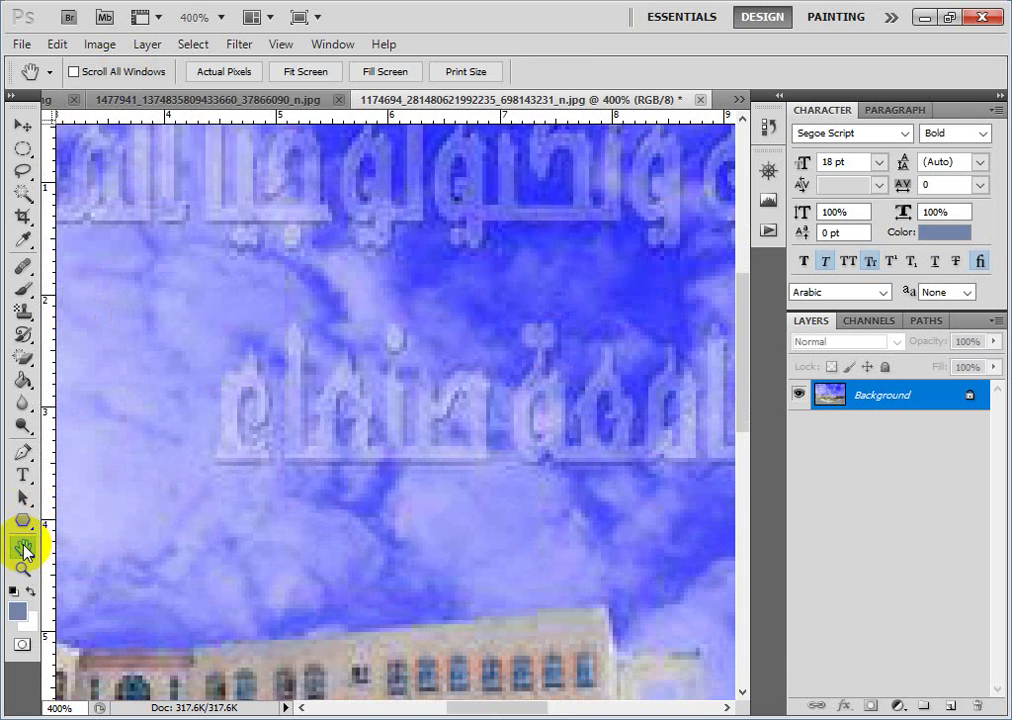
Zoom the photo back out to 100% with the Zoom Tool in zoom-out mode.
left_click(24, 570)
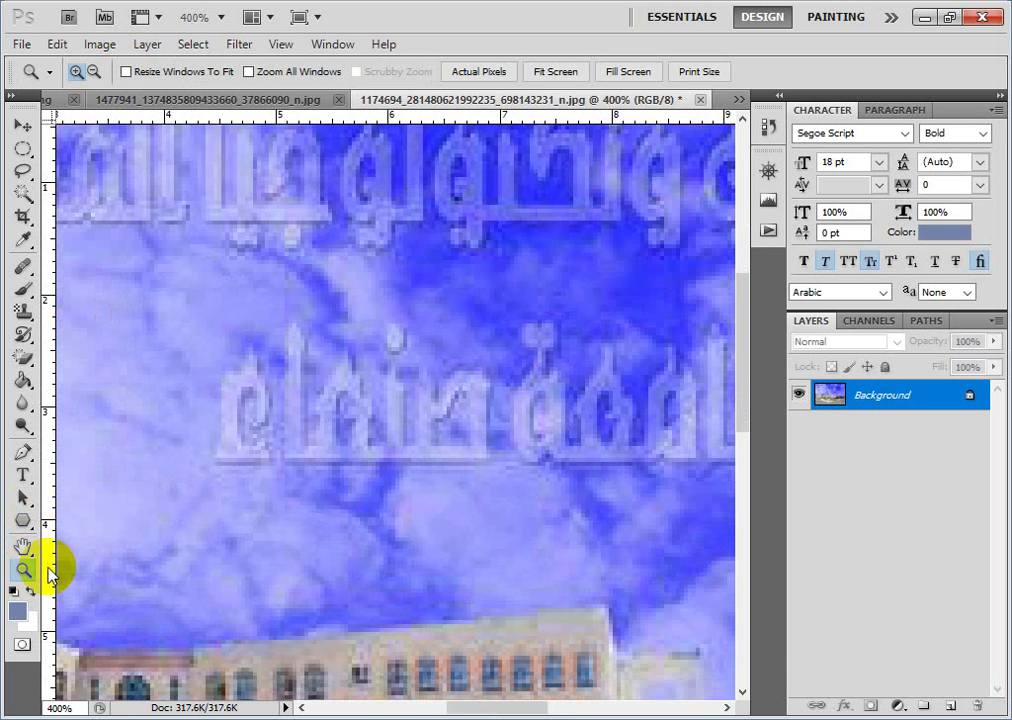
left_click(94, 71)
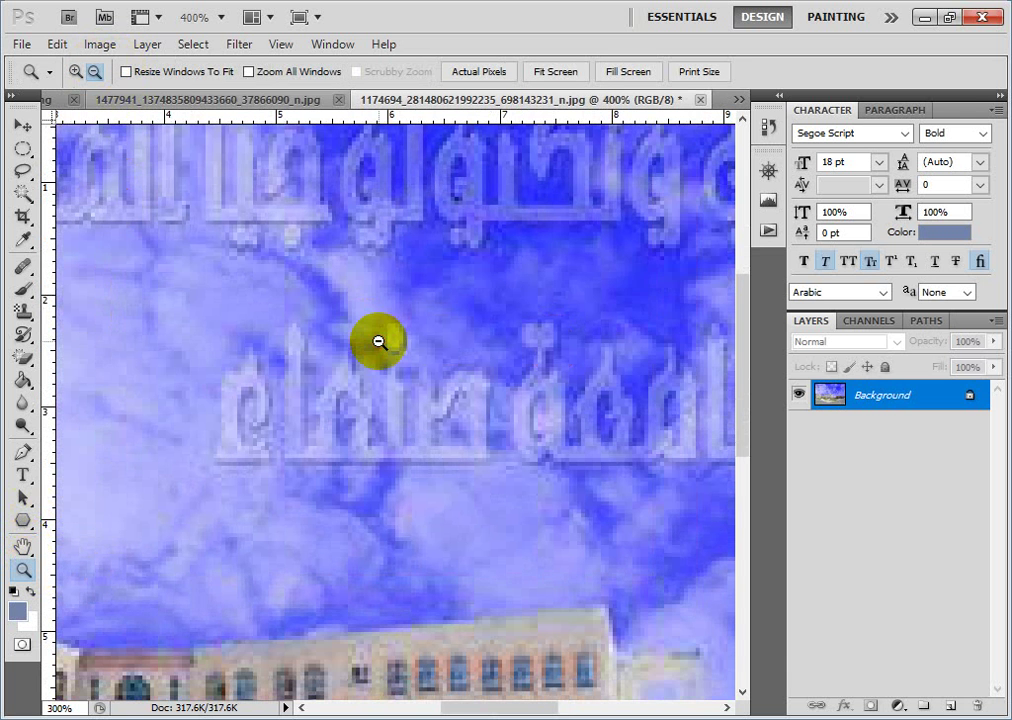
left_click(377, 341)
left_click(377, 341)
left_click(377, 341)
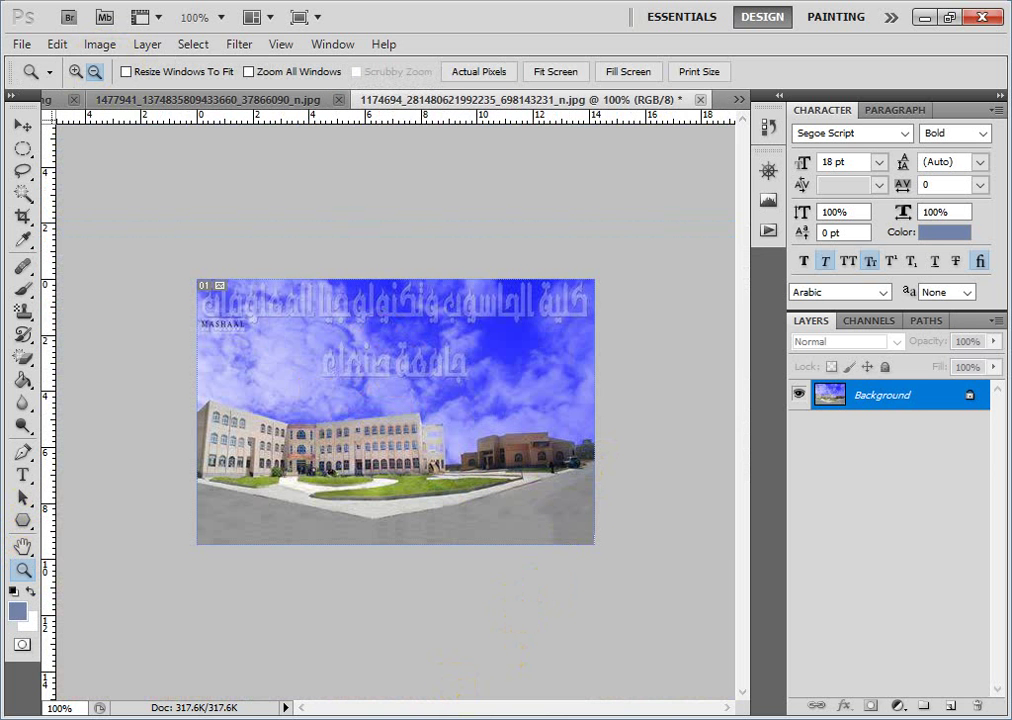
Switch to the PDF lesson in Adobe Reader, read the Zoom tool options and the first Lasso exercise on page 120, and return to Photoshop.
left_click(620, 600)
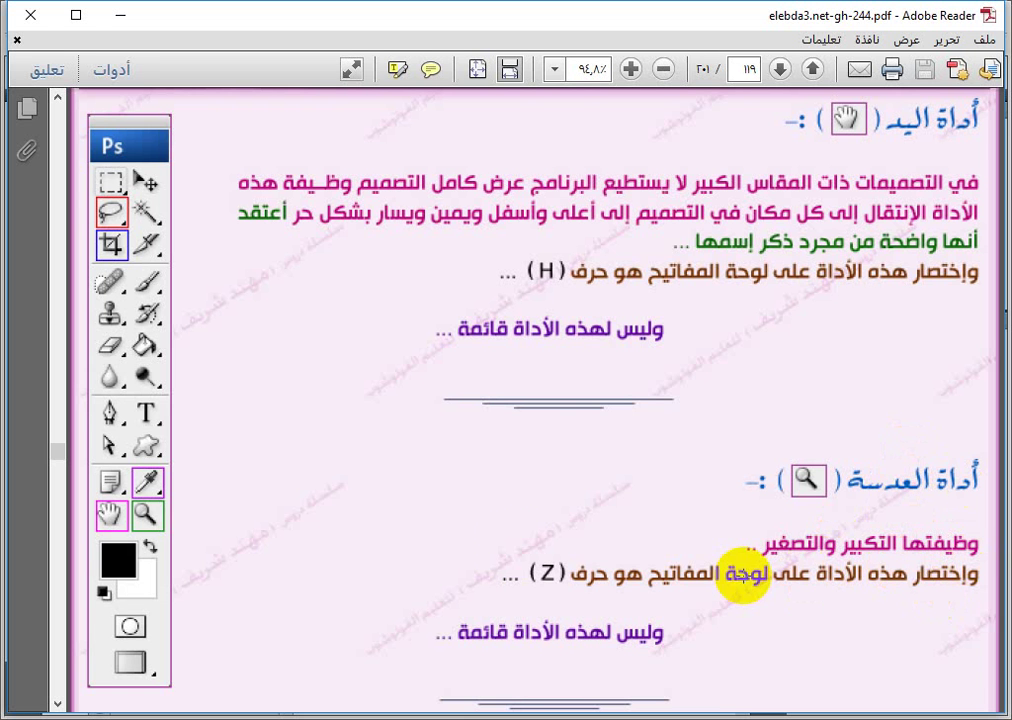
scroll(556, 572, "down", 8)
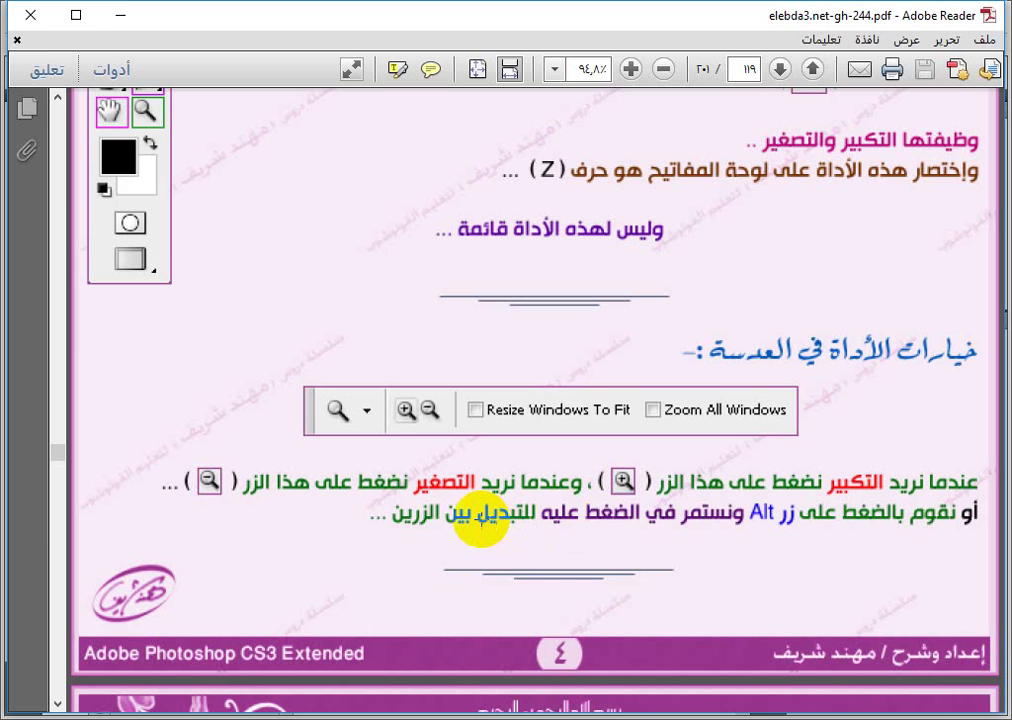
scroll(445, 519, "down", 10)
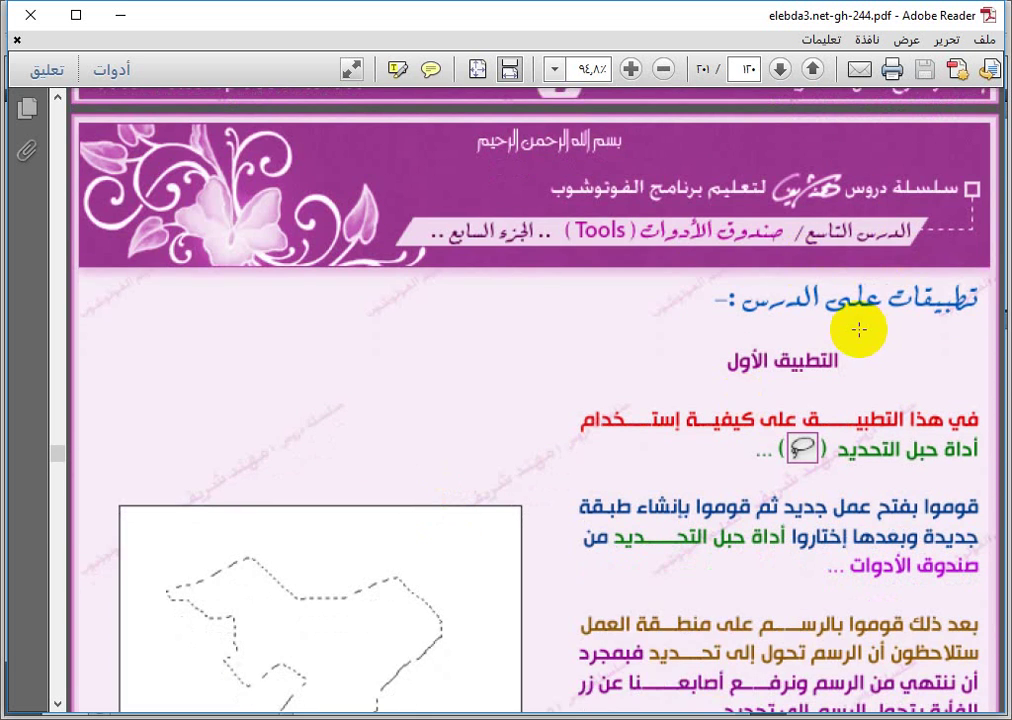
left_click(121, 15)
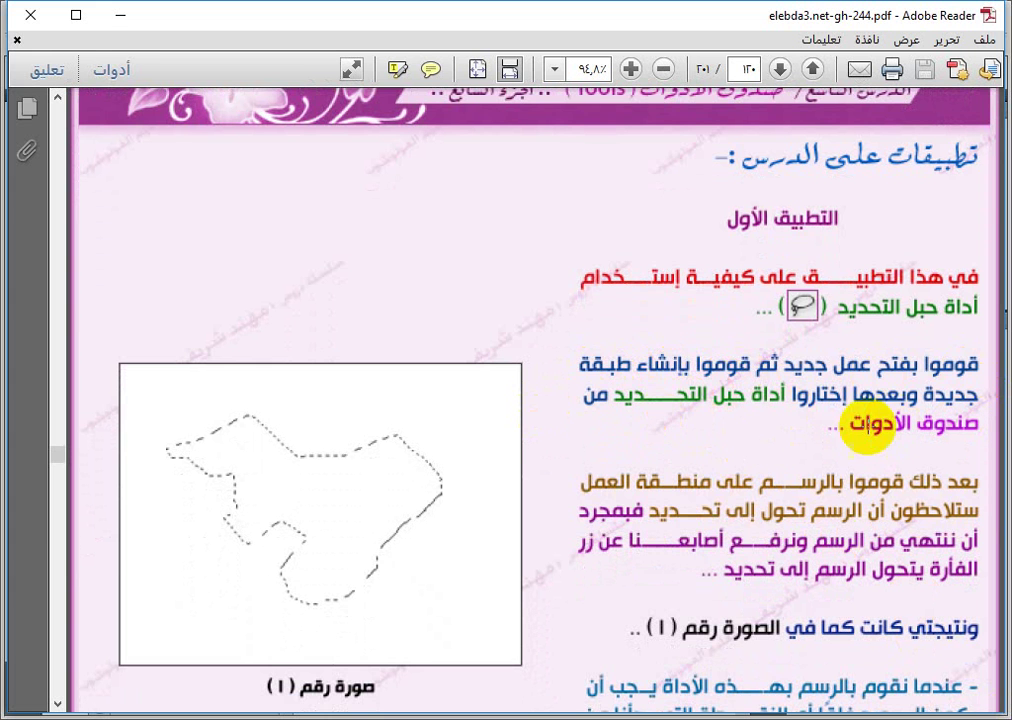
scroll(763, 433, "down", 5)
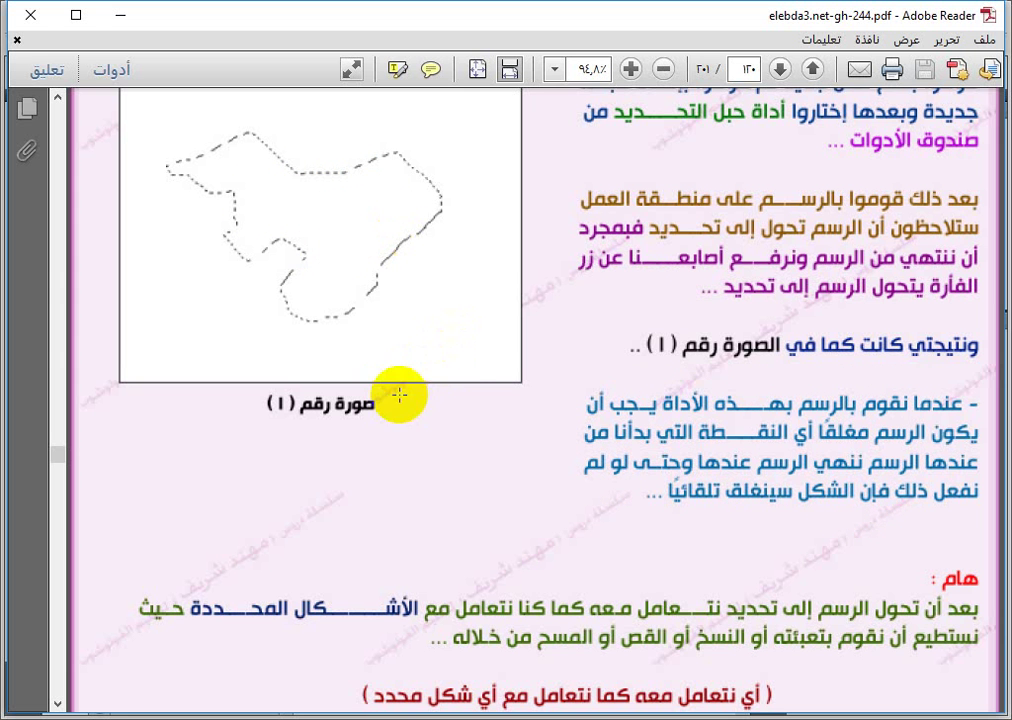
key("alt+Tab")
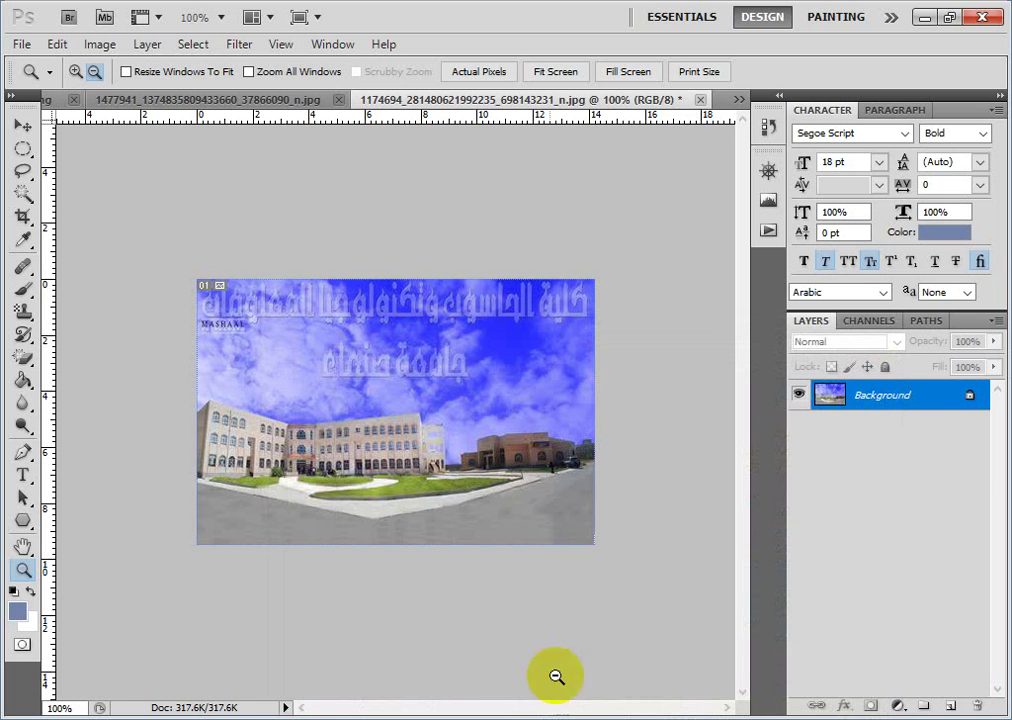
Create a new blank document with the preset settings and add an empty layer above its background.
key("ctrl+n")
key("Return")
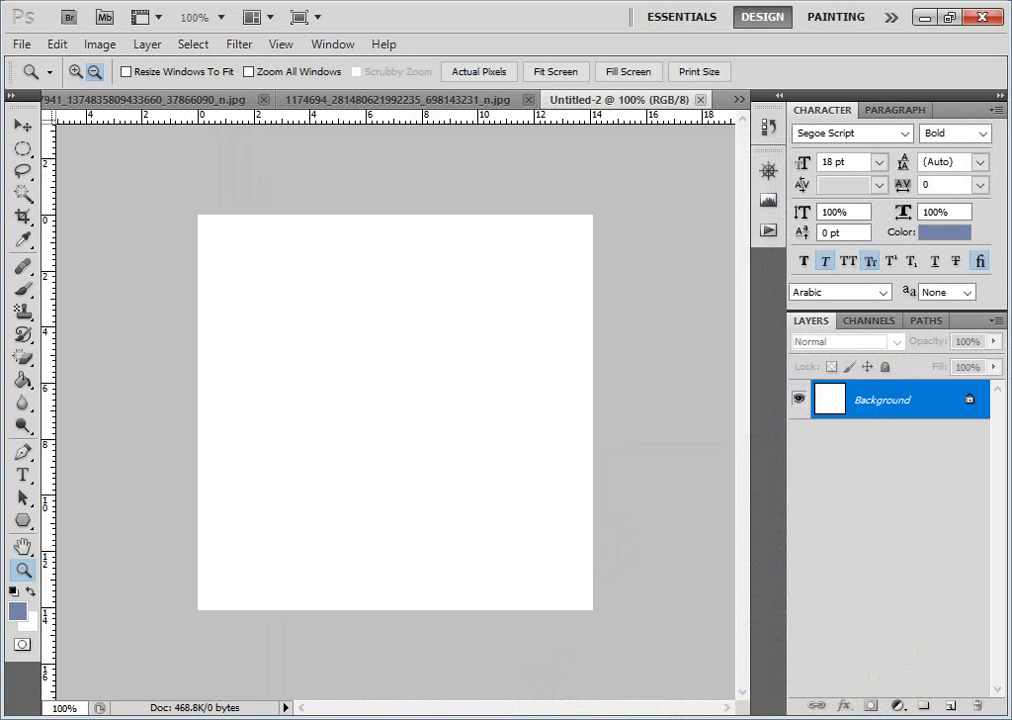
left_click(952, 706)
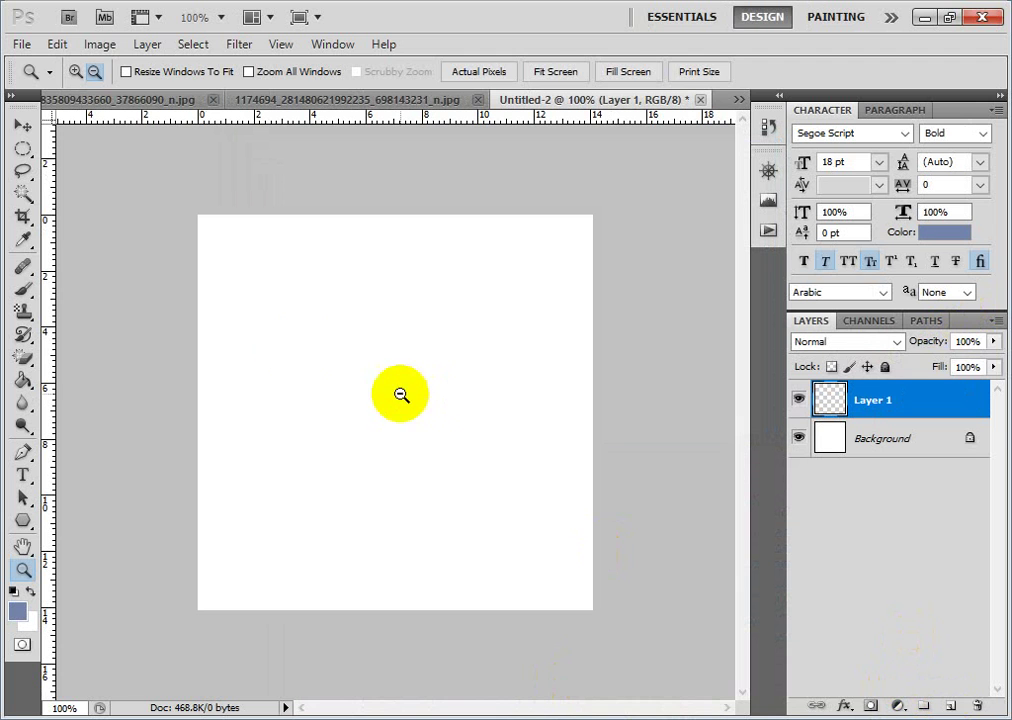
Draw a rounded closed loop with the Lasso Tool and replace it with a half-moon selection whose outline is left open.
left_click(24, 171)
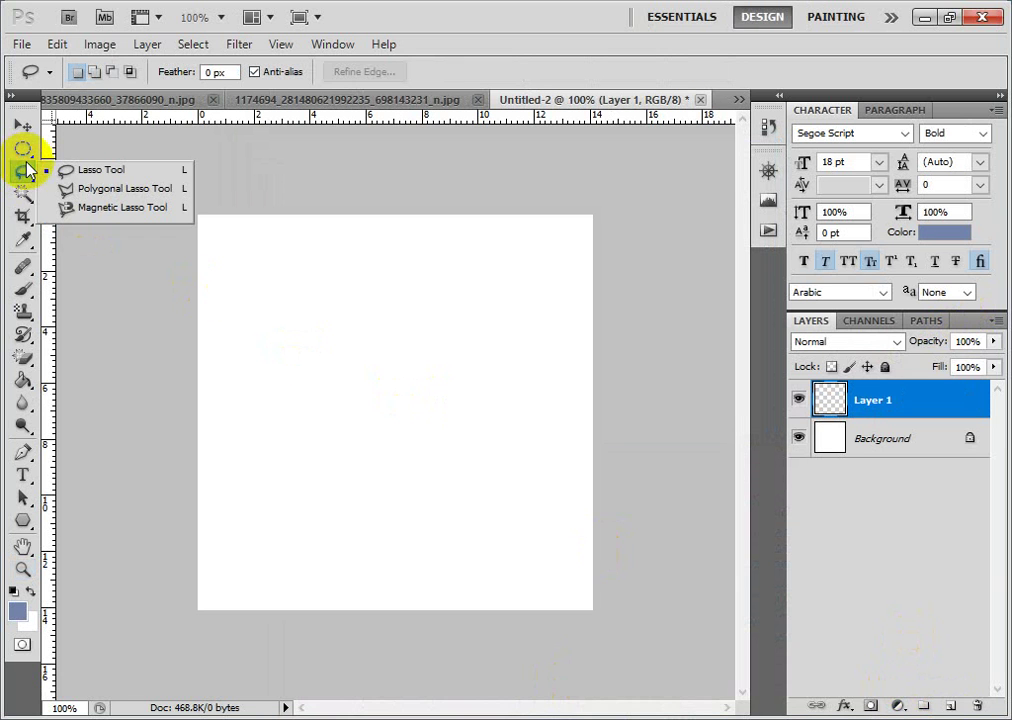
left_click(68, 169)
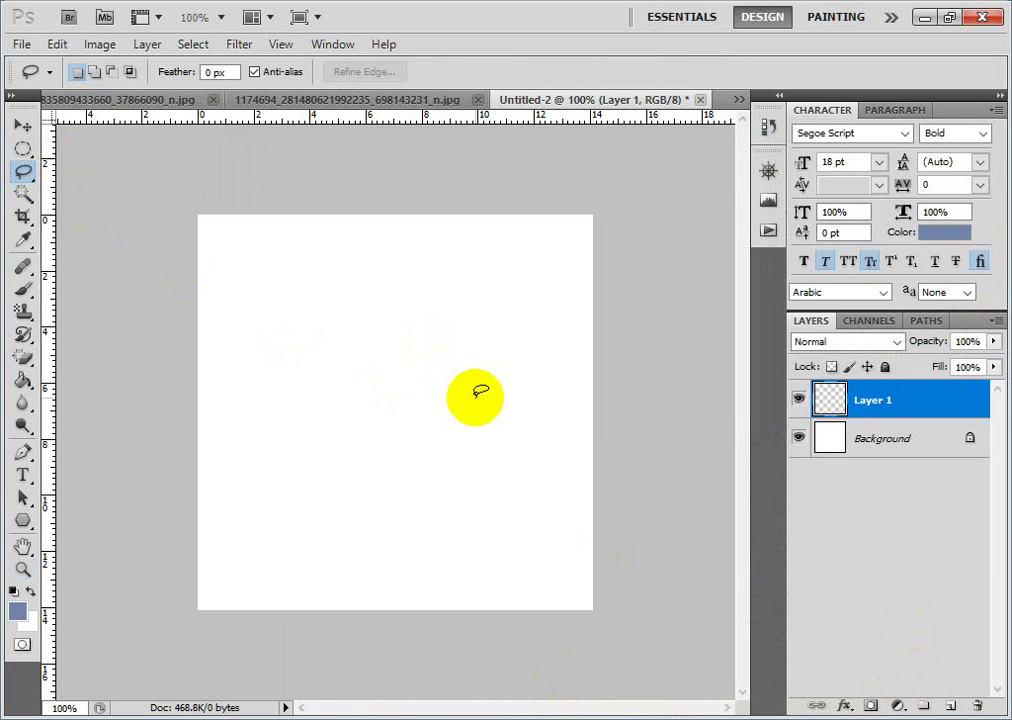
mouse_move(330, 329)
left_mouse_down()
mouse_move(418, 352)
mouse_move(441, 385)
mouse_move(451, 438)
mouse_move(410, 500)
mouse_move(375, 507)
mouse_move(347, 490)
mouse_move(323, 338)
left_mouse_up()
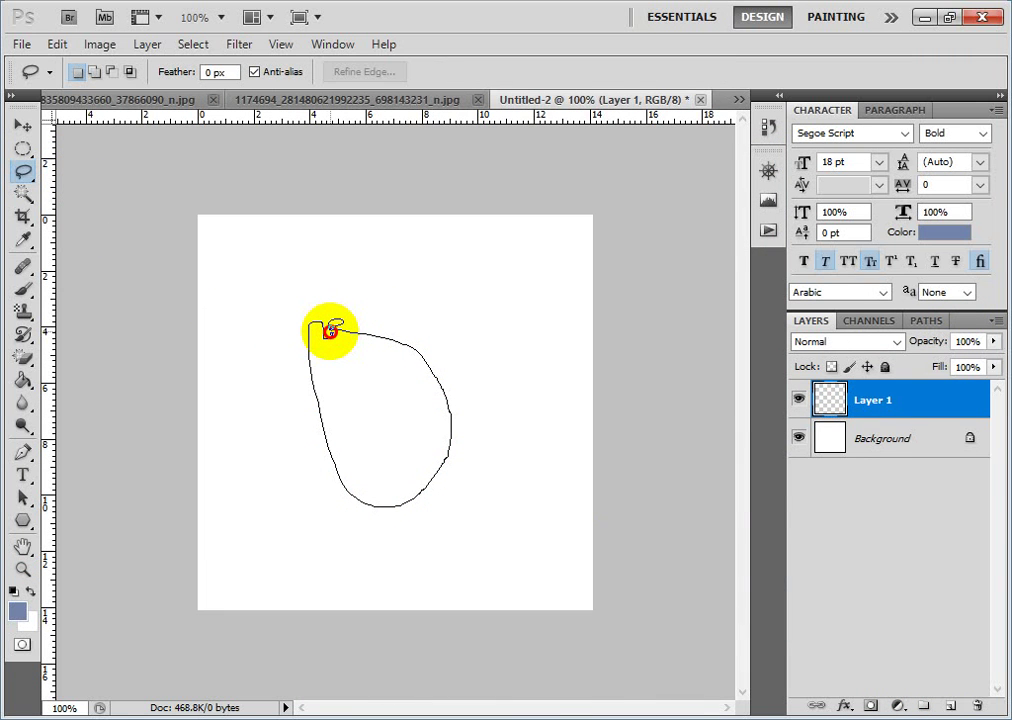
left_click_drag(330, 330, 333, 390)
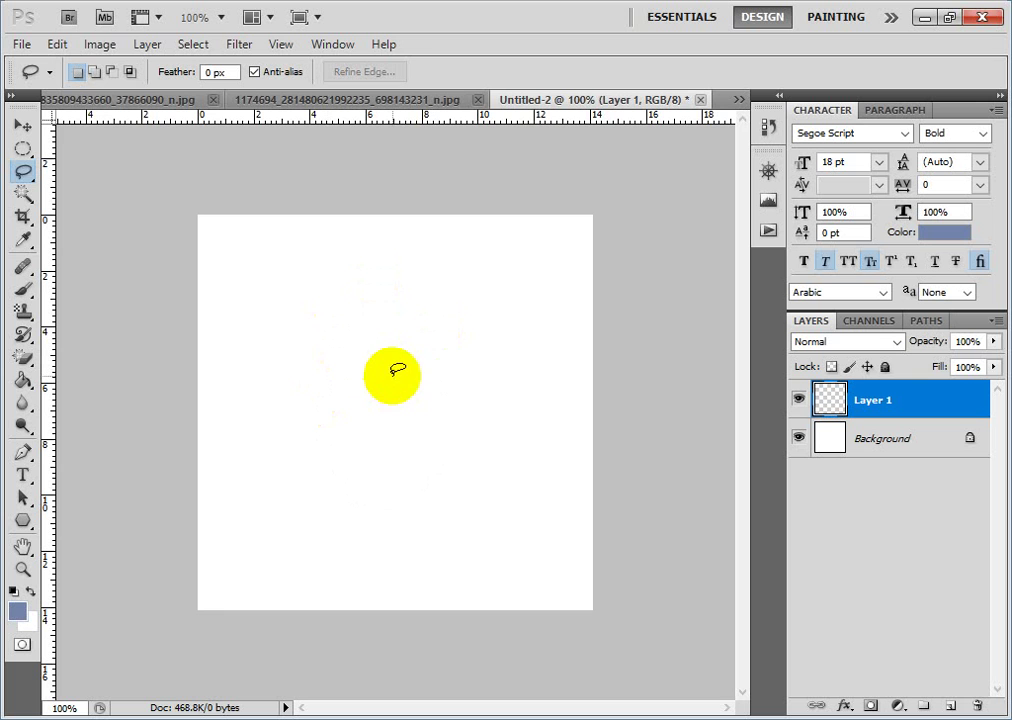
mouse_move(378, 357)
left_mouse_down()
mouse_move(479, 472)
mouse_move(472, 498)
mouse_move(388, 541)
mouse_move(386, 516)
mouse_move(403, 488)
left_mouse_up()
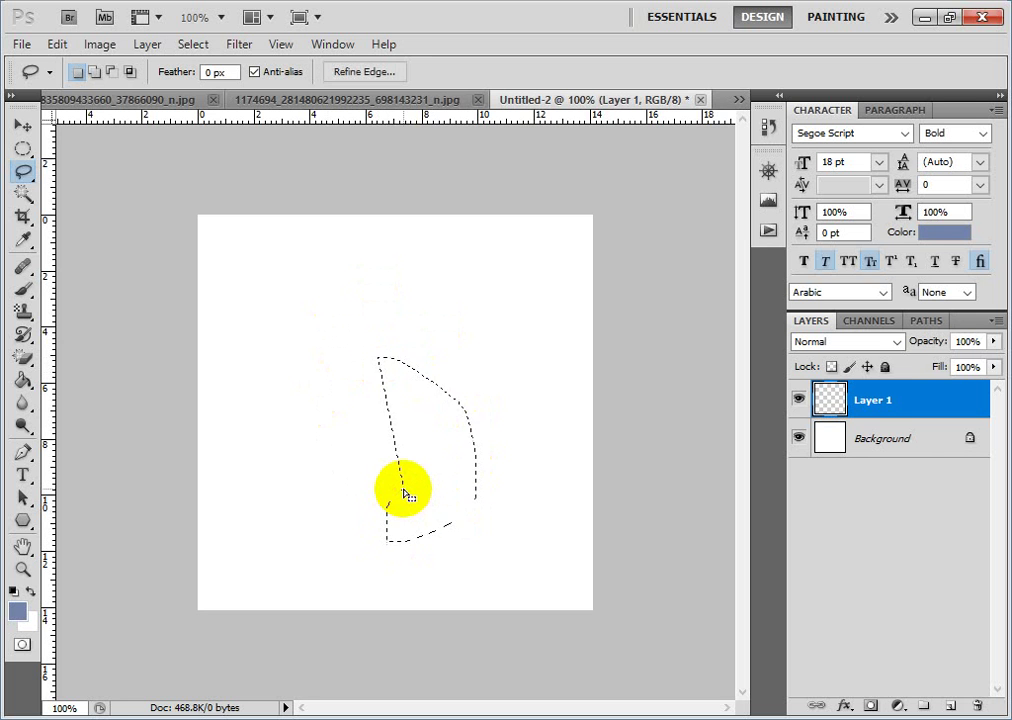
left_click_drag(405, 493, 404, 490)
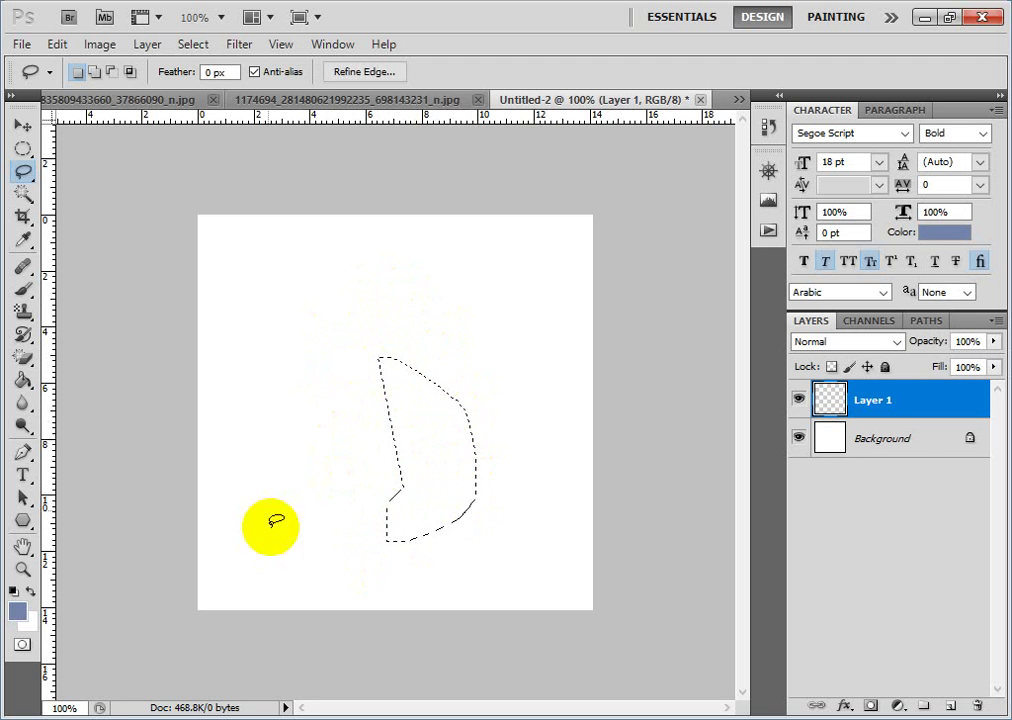
Switch to the PDF lesson in Adobe Reader, read the note on filling, copying, cutting or erasing a lasso selection, and return to Photoshop.
key("ctrl+d")
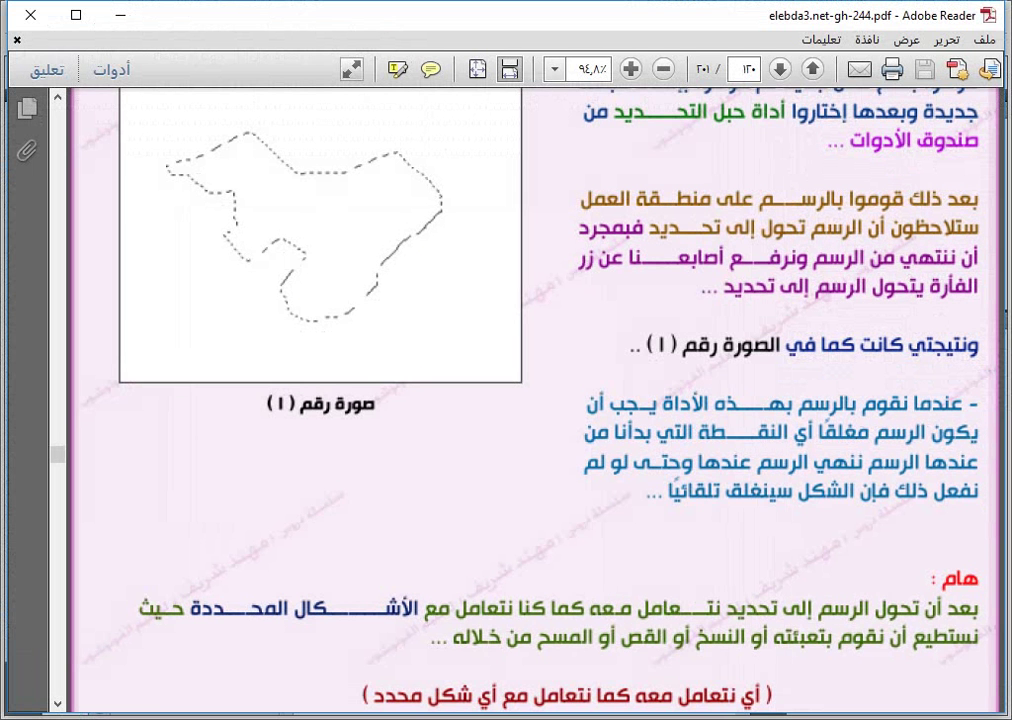
scroll(918, 437, "down", 5)
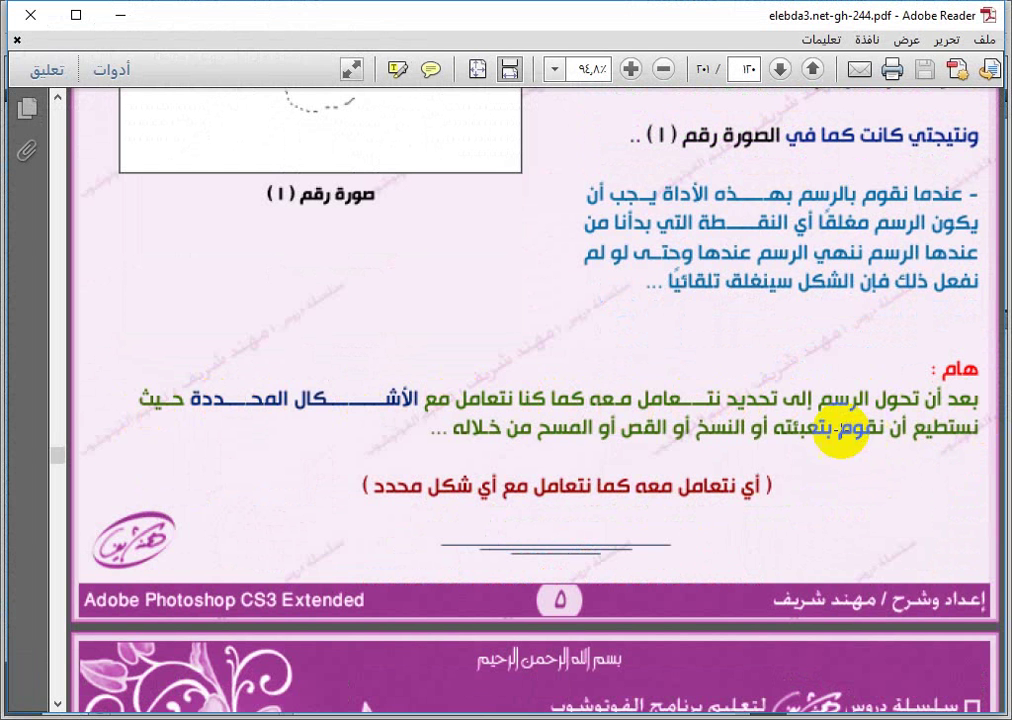
left_click(113, 19)
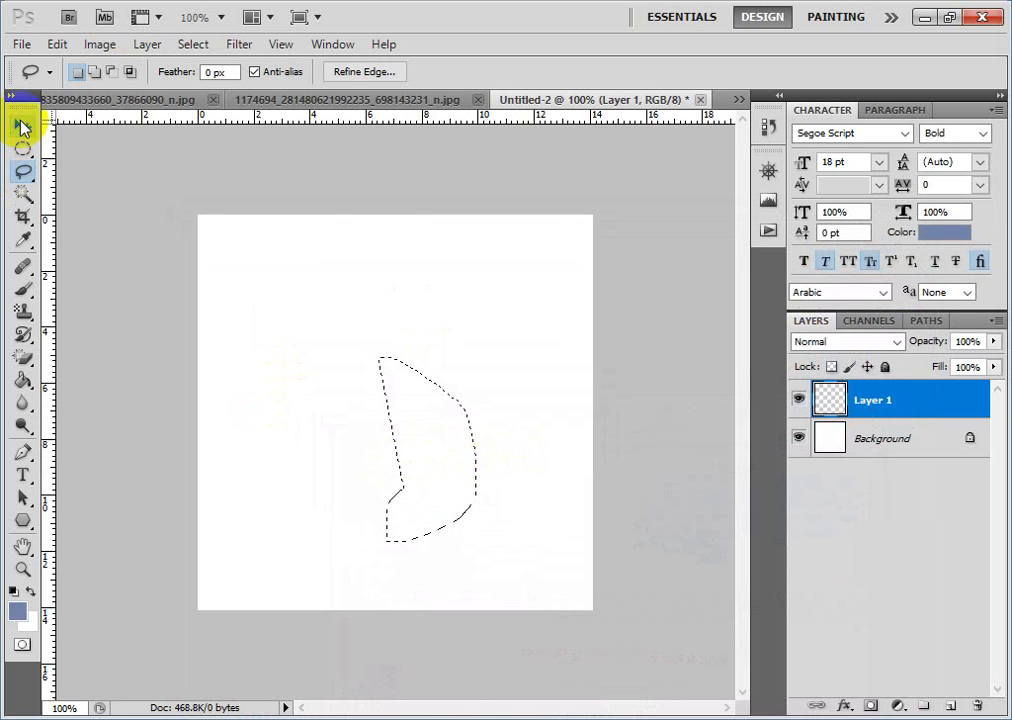
Try to move the selected area of the empty layer with the Move Tool.
left_click(22, 125)
left_click(398, 418)
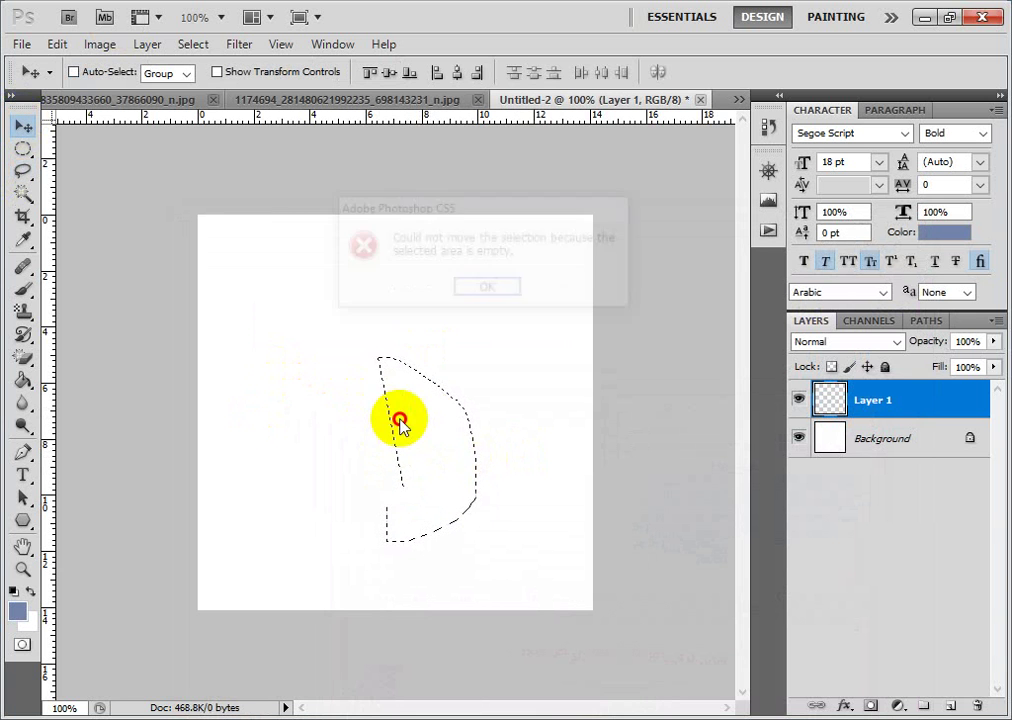
left_click(486, 290)
left_click(466, 472)
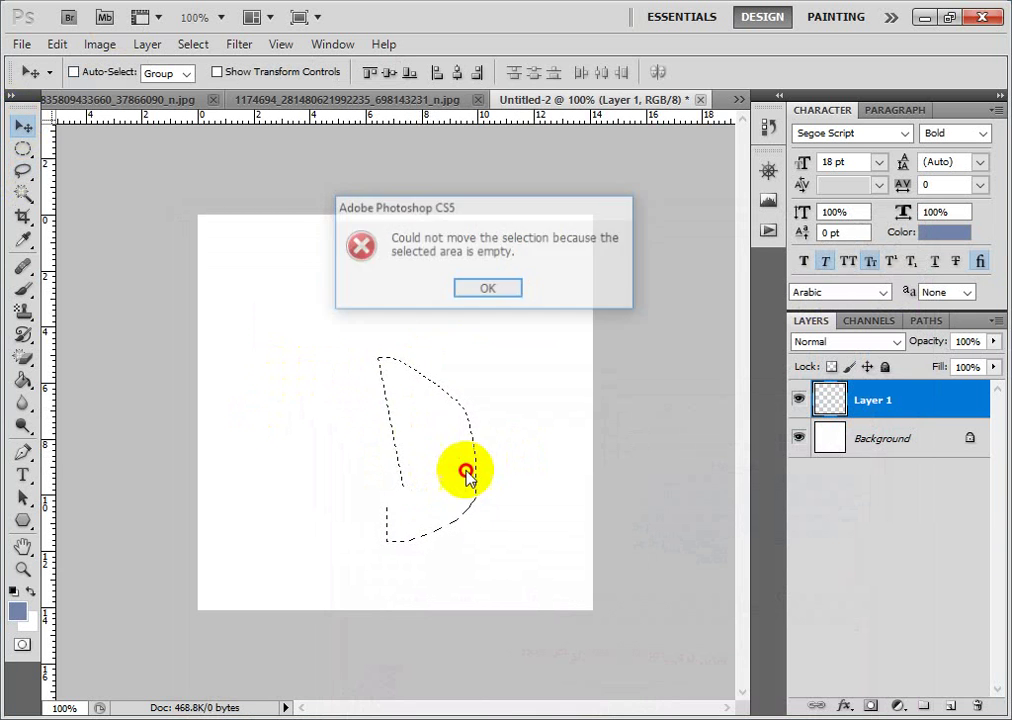
left_click(489, 295)
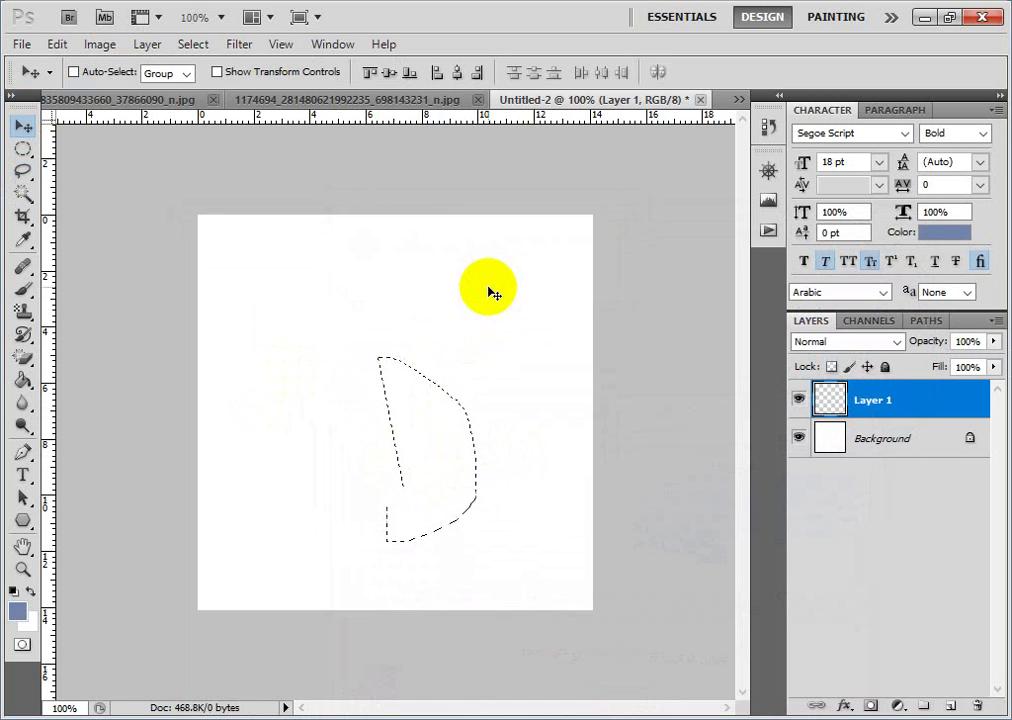
Fill the half-moon selection on Layer 1 with the greyish blue foreground colour using the Paint Bucket Tool.
left_click(22, 378)
left_click(22, 378)
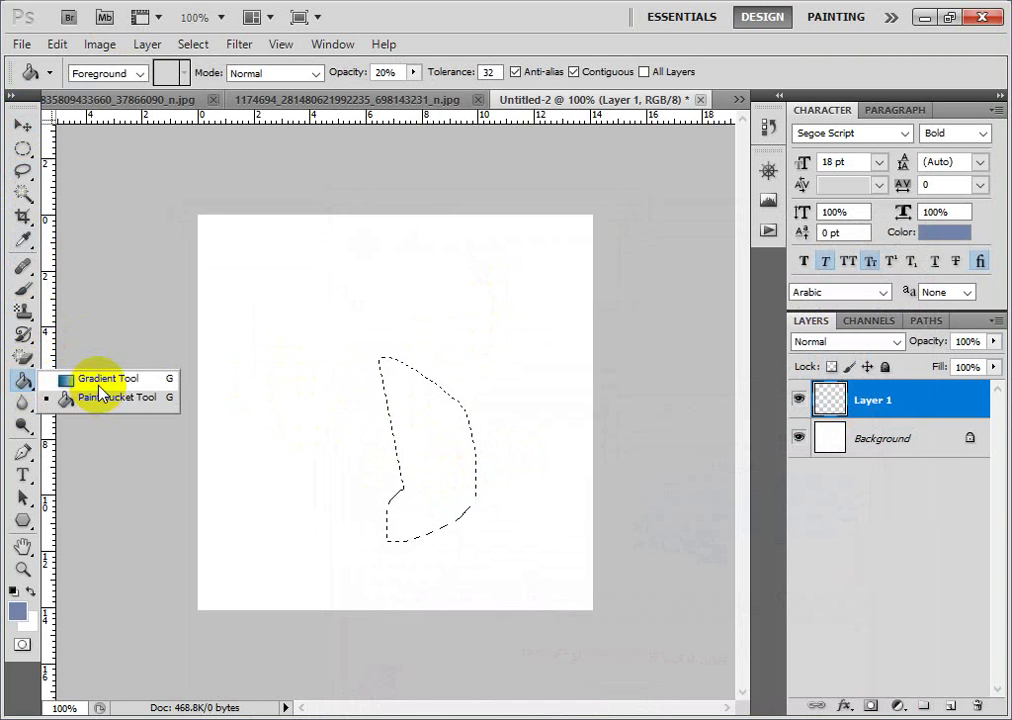
left_click(100, 396)
left_click(451, 446)
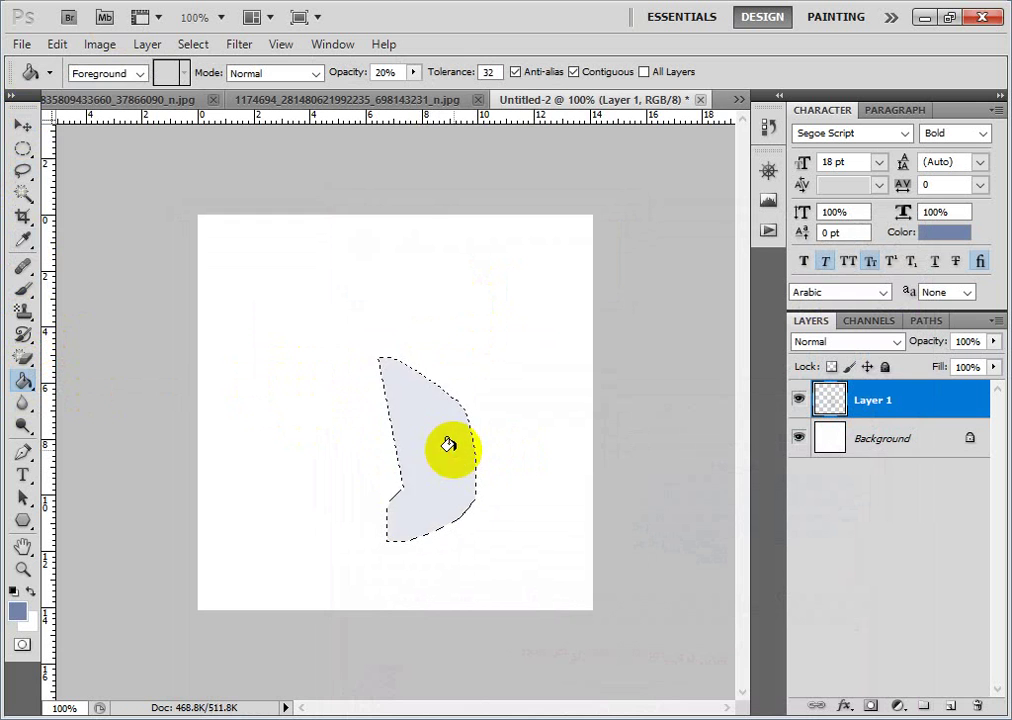
Deepen the greyish blue fill in the half-moon selection with repeated Paint Bucket fills at 20% opacity, and deselect it.
left_click(451, 446)
left_click(451, 446)
left_click(450, 447)
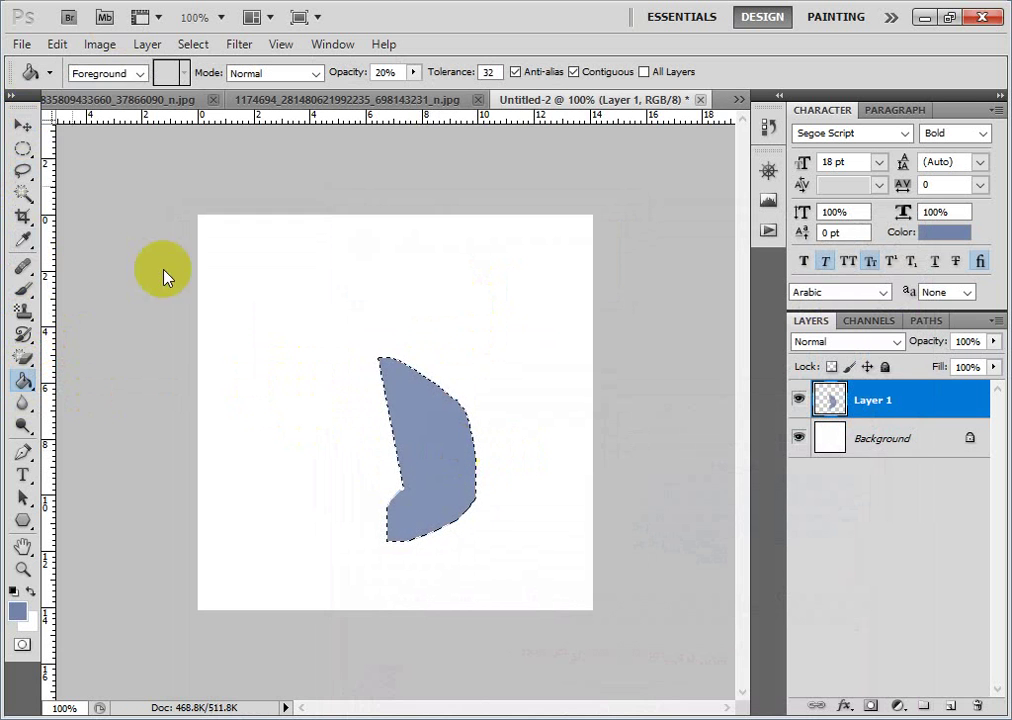
key("ctrl+d")
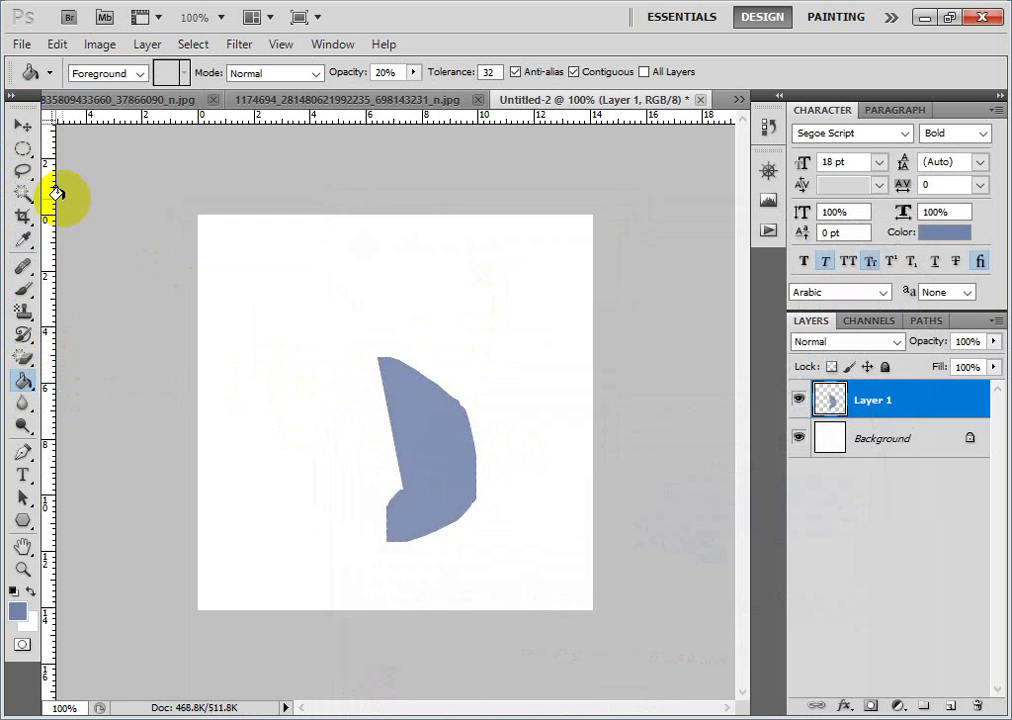
Move the filled half-moon up and left on the canvas with the Move Tool, and delete it and undo the deletion.
left_click(22, 127)
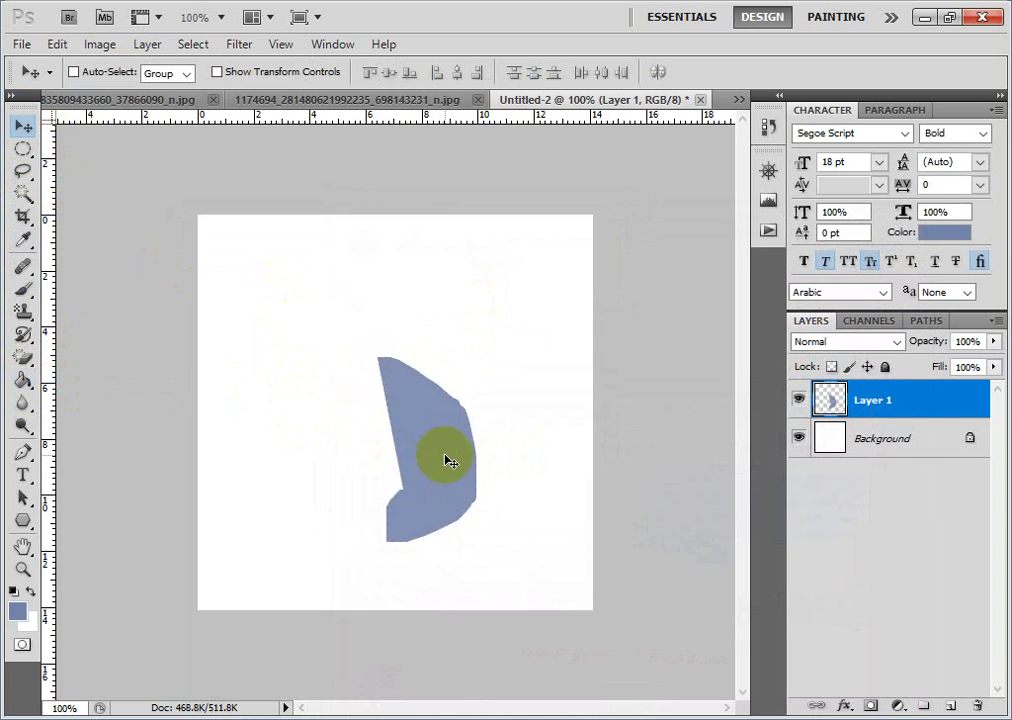
left_click_drag(445, 458, 390, 415)
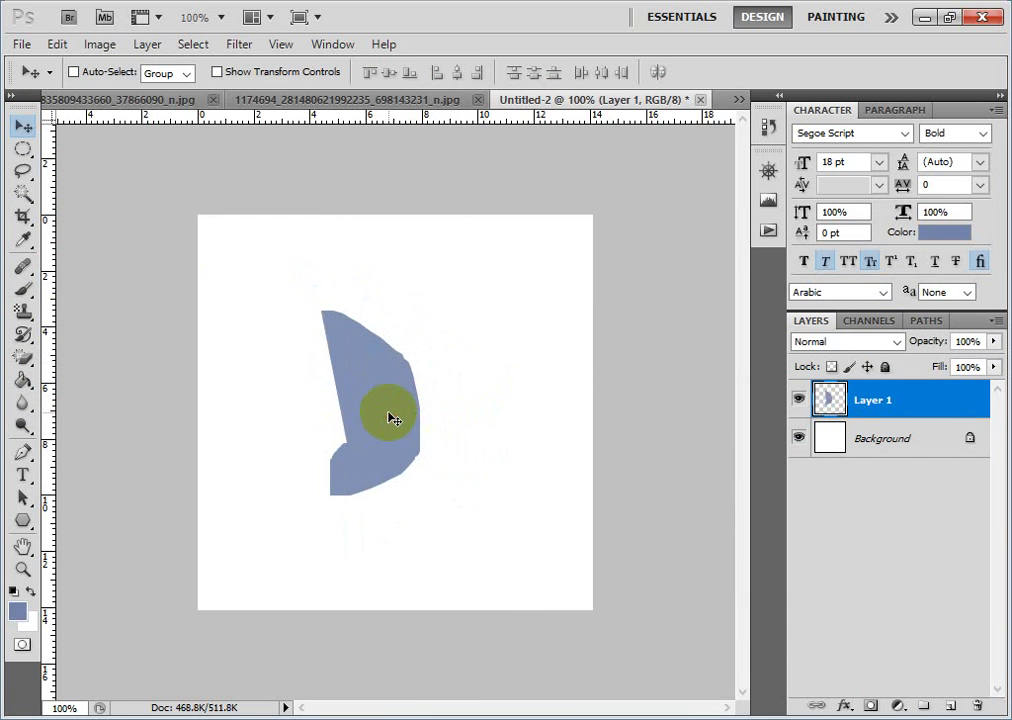
key("Delete")
key("ctrl+z")
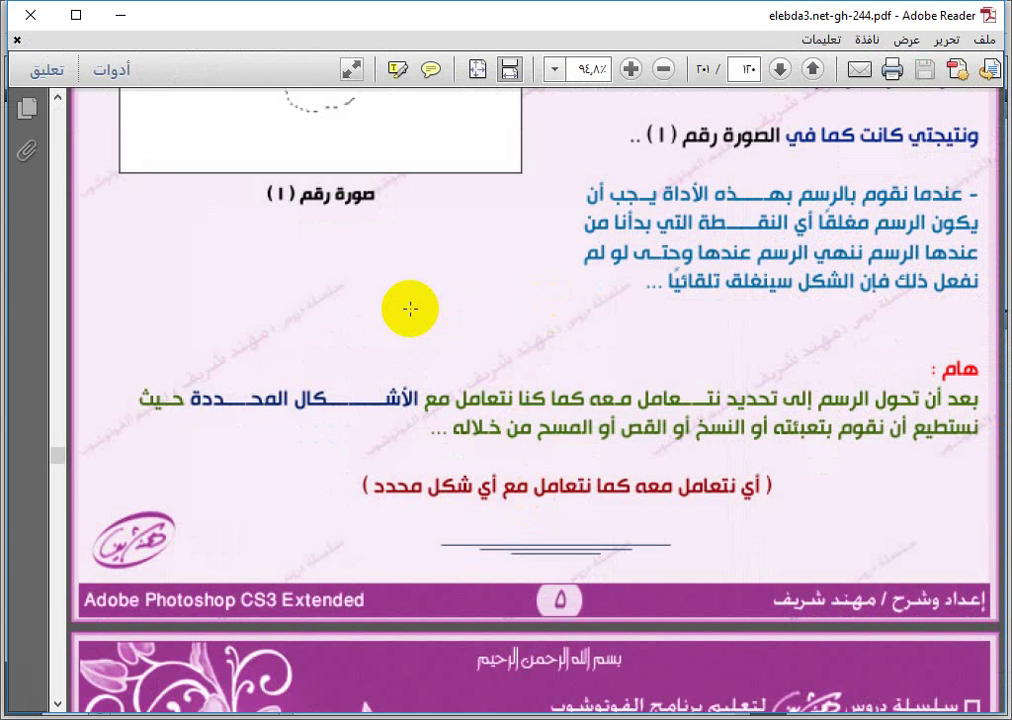
Read the second exercise of the PDF lesson in Adobe Reader, and activate the Polygonal Lasso Tool in Photoshop.
scroll(410, 309, "down", 15)
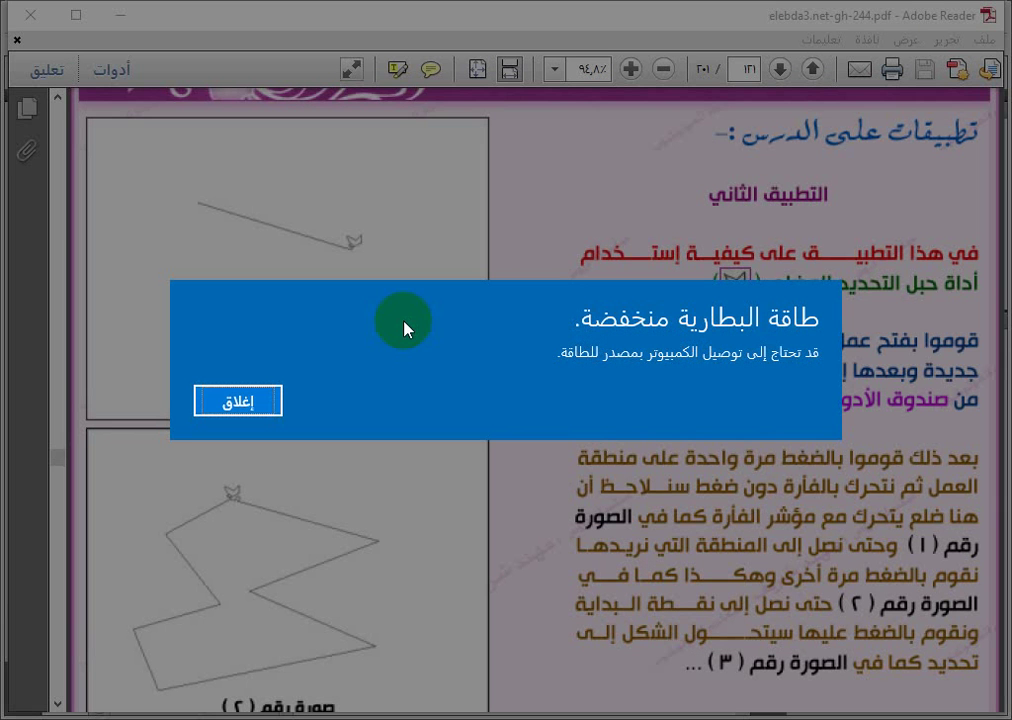
left_click(237, 402)
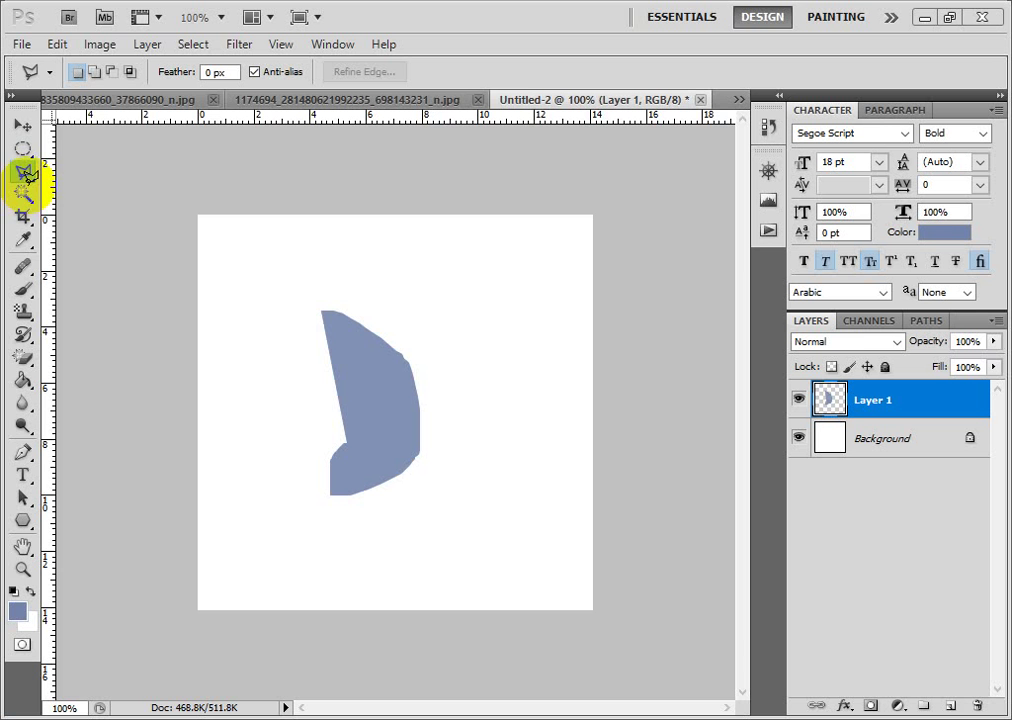
left_click(23, 193)
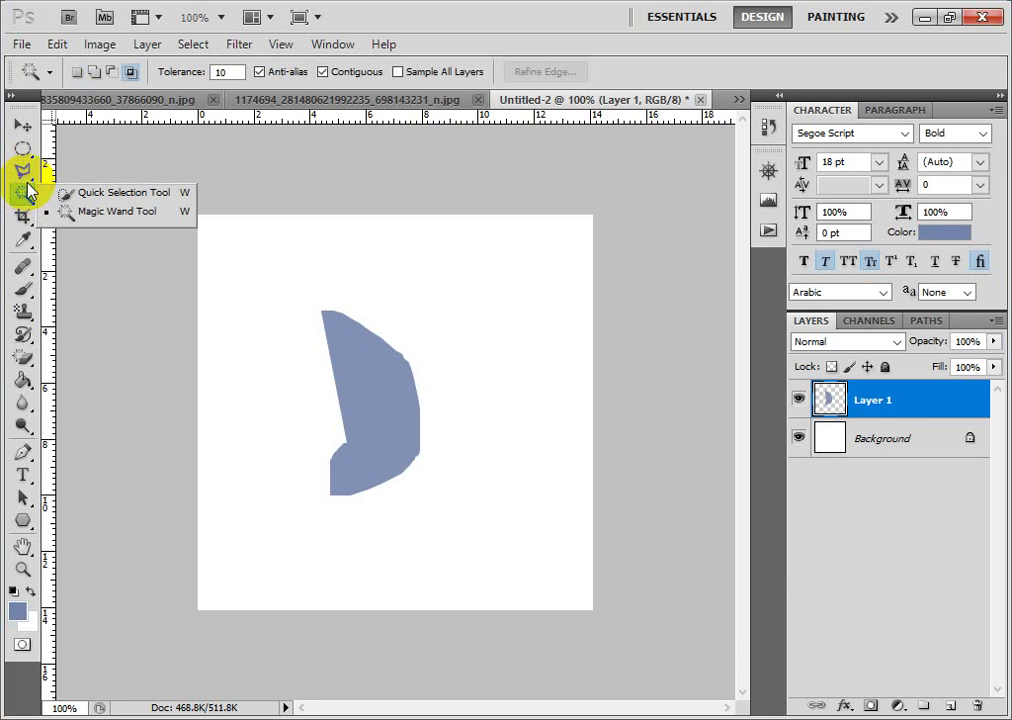
left_click(24, 172)
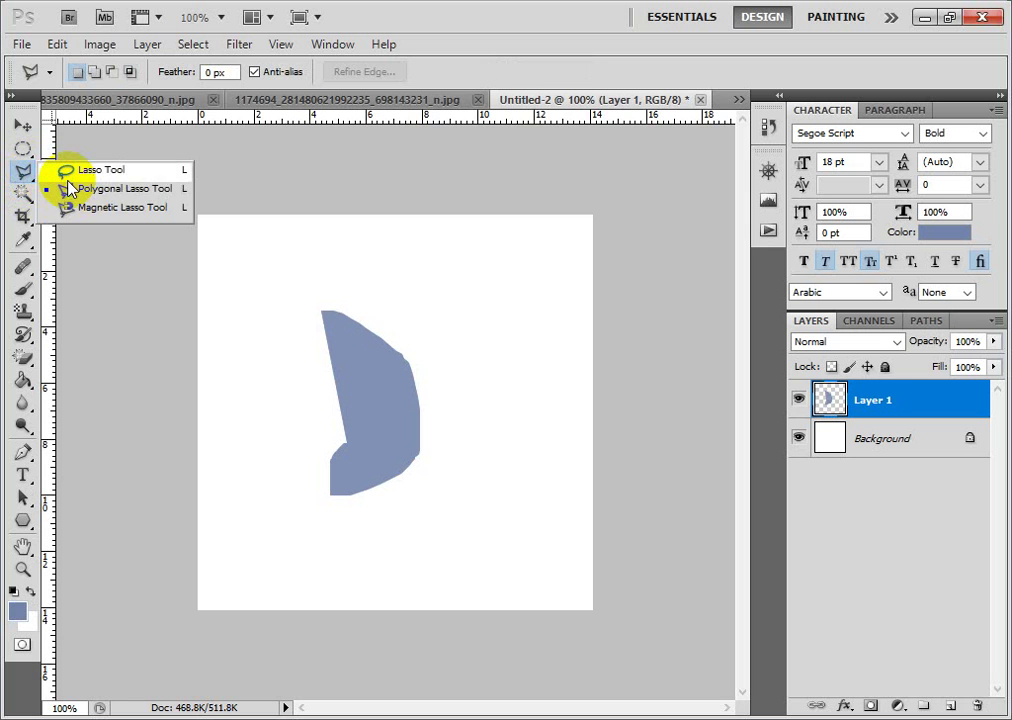
left_click(76, 190)
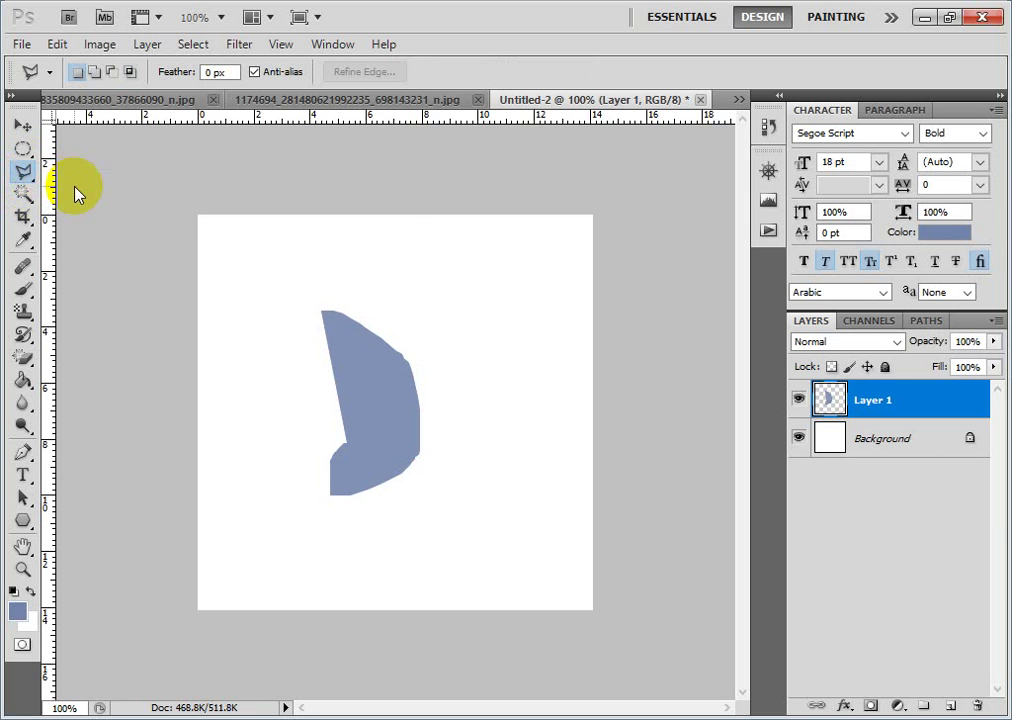
left_click(541, 348)
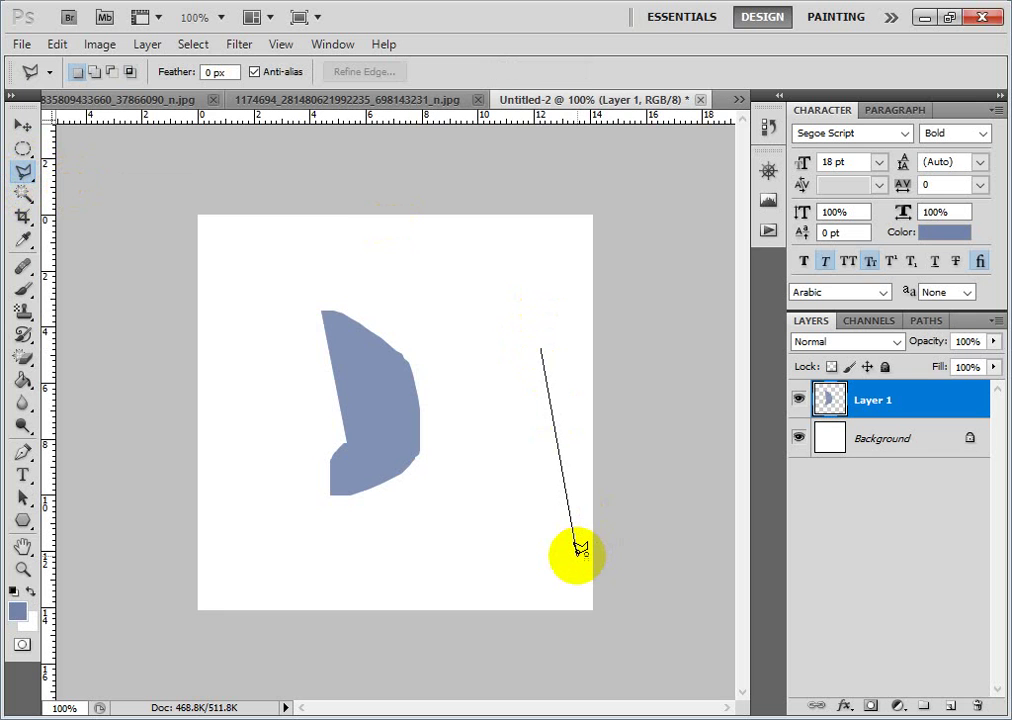
double_click(538, 382)
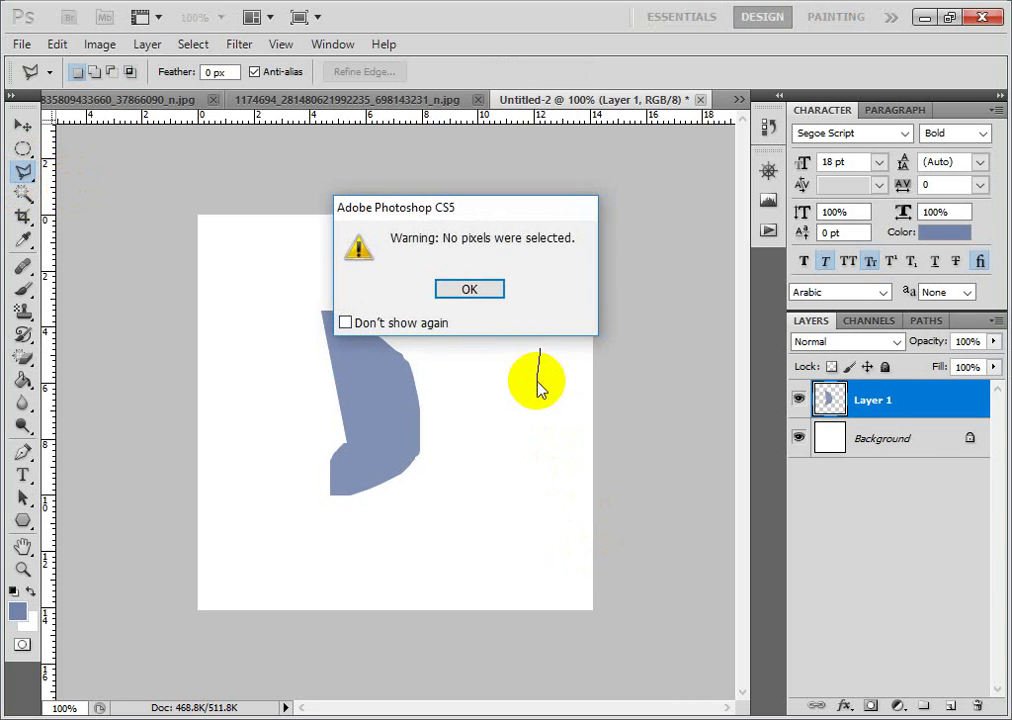
left_click(460, 285)
Add a new layer above Layer 1, draw a trial Polygonal Lasso outline beside the half-moon, and deselect it.
left_click(950, 706)
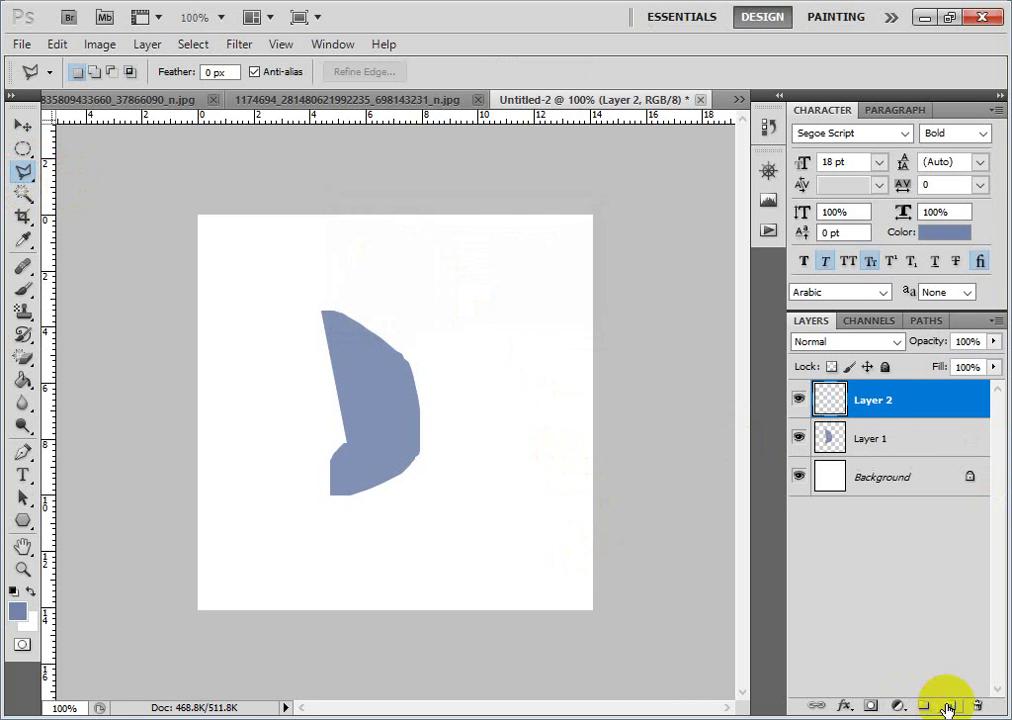
left_click(494, 405)
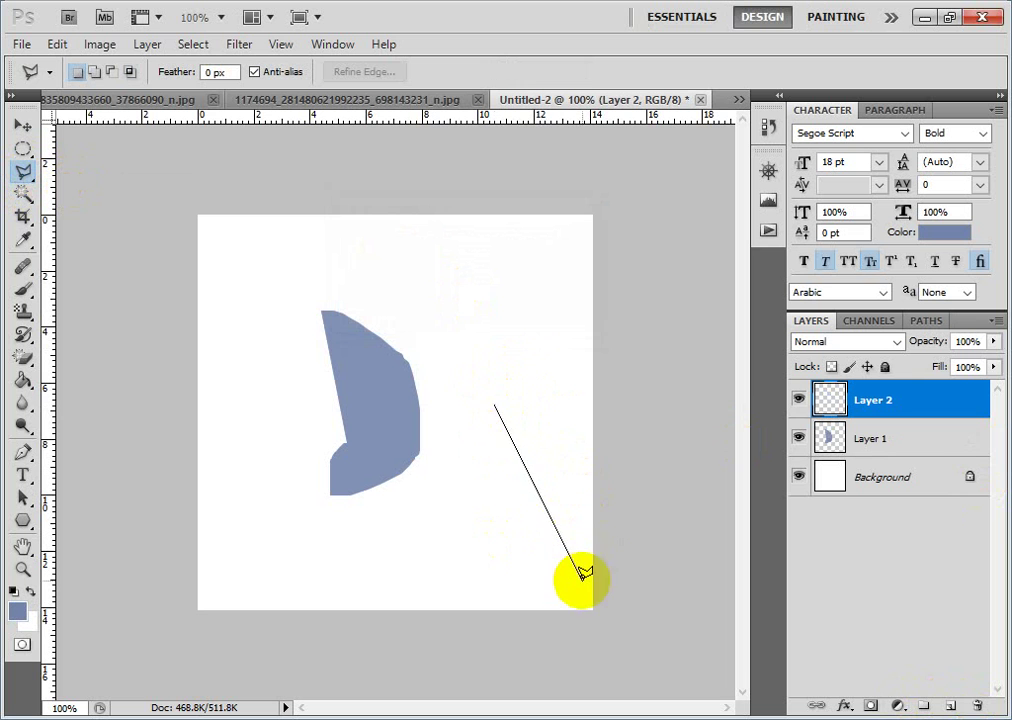
left_click(580, 521)
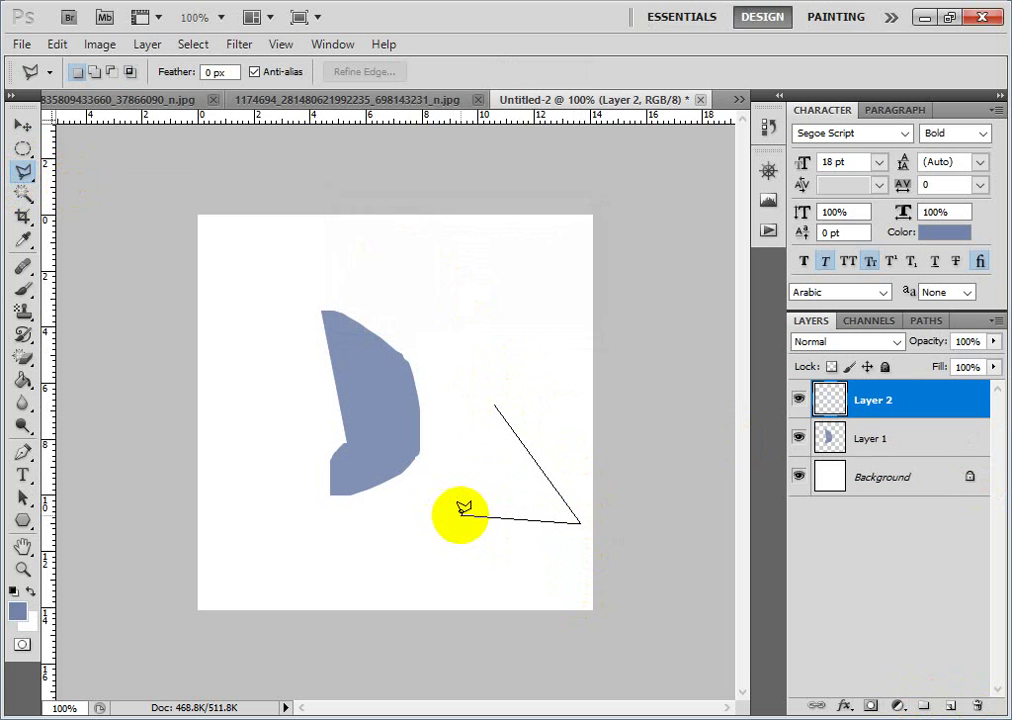
left_click(461, 515)
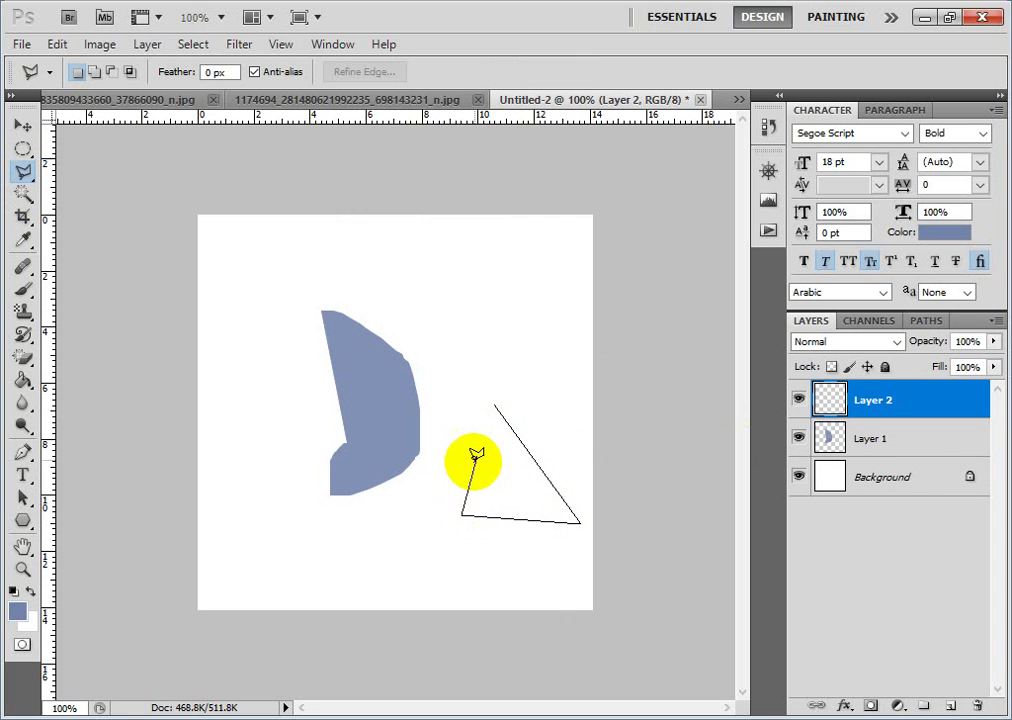
left_click(496, 405)
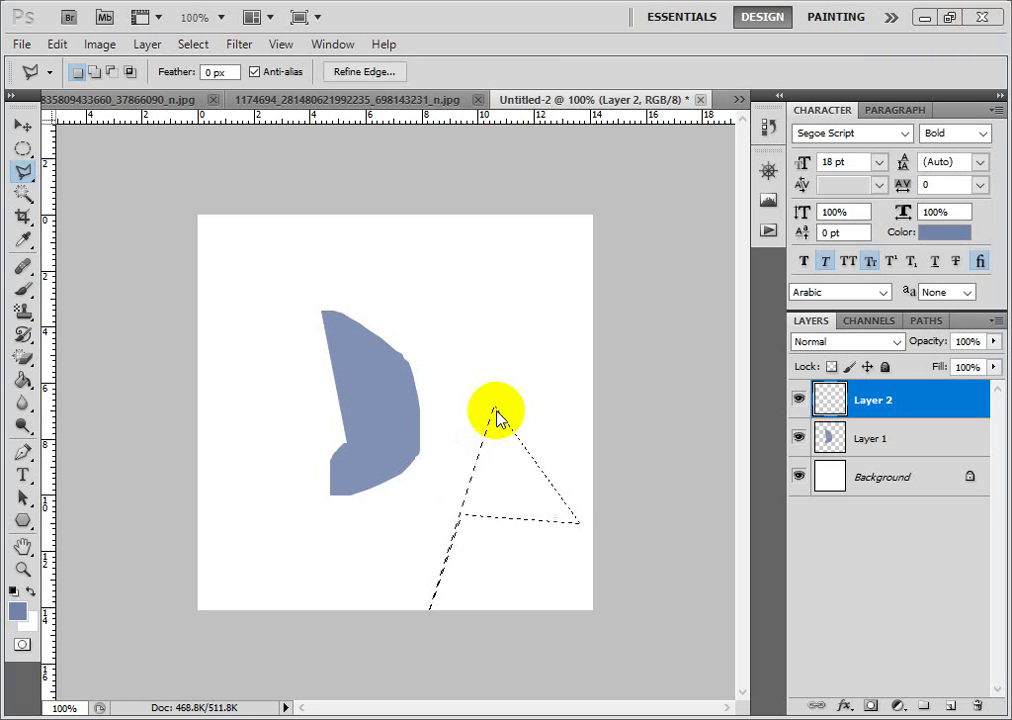
left_click(496, 410)
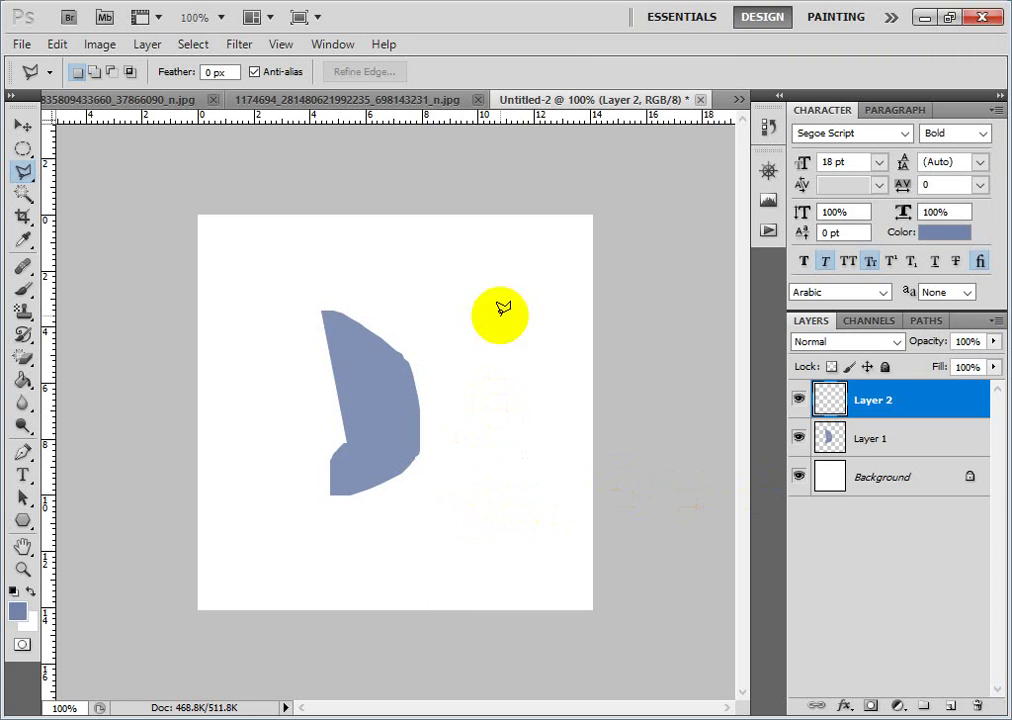
Draw a closed triangular Polygonal Lasso selection on Layer 2 to the right of the half-moon, and activate the Gradient Tool.
left_click(521, 368)
left_click(576, 466)
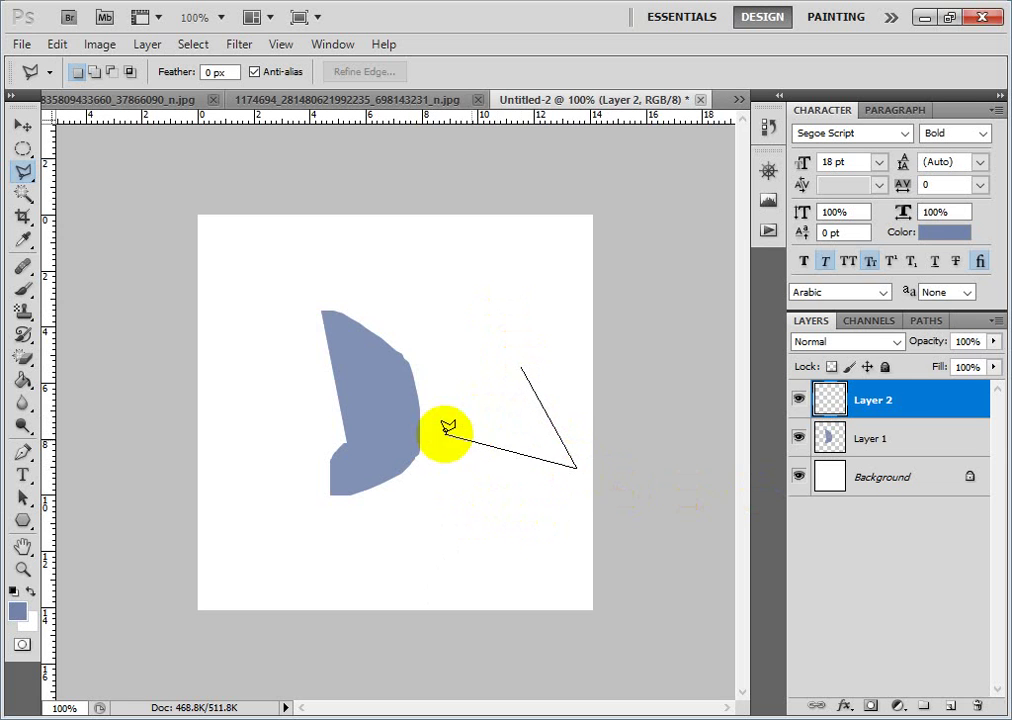
left_click(479, 461)
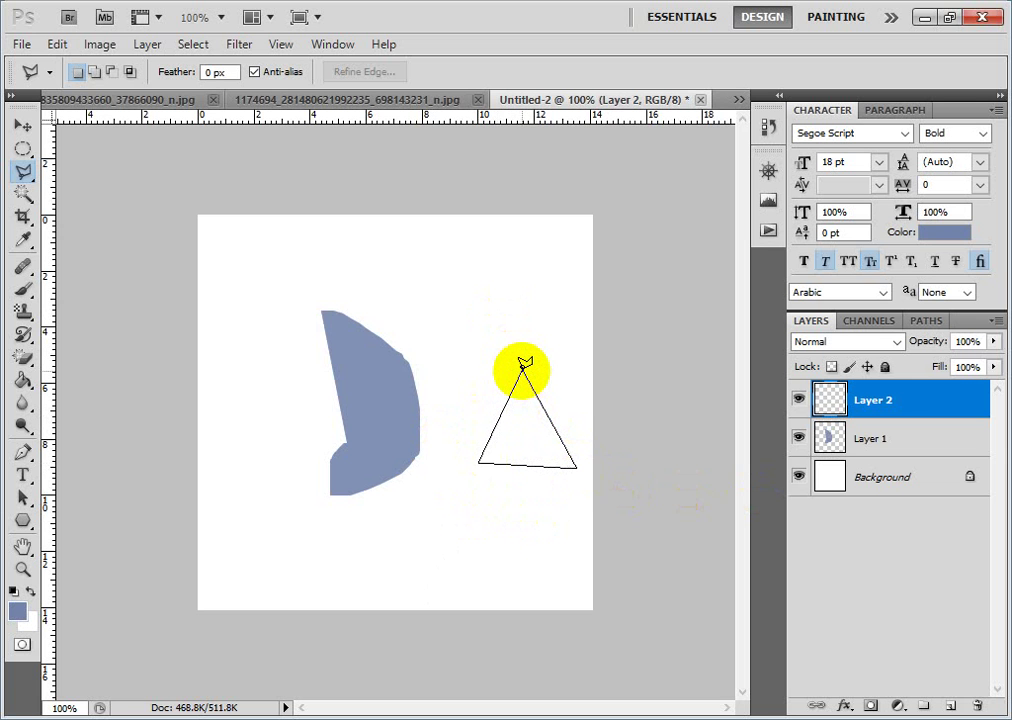
left_click(522, 367)
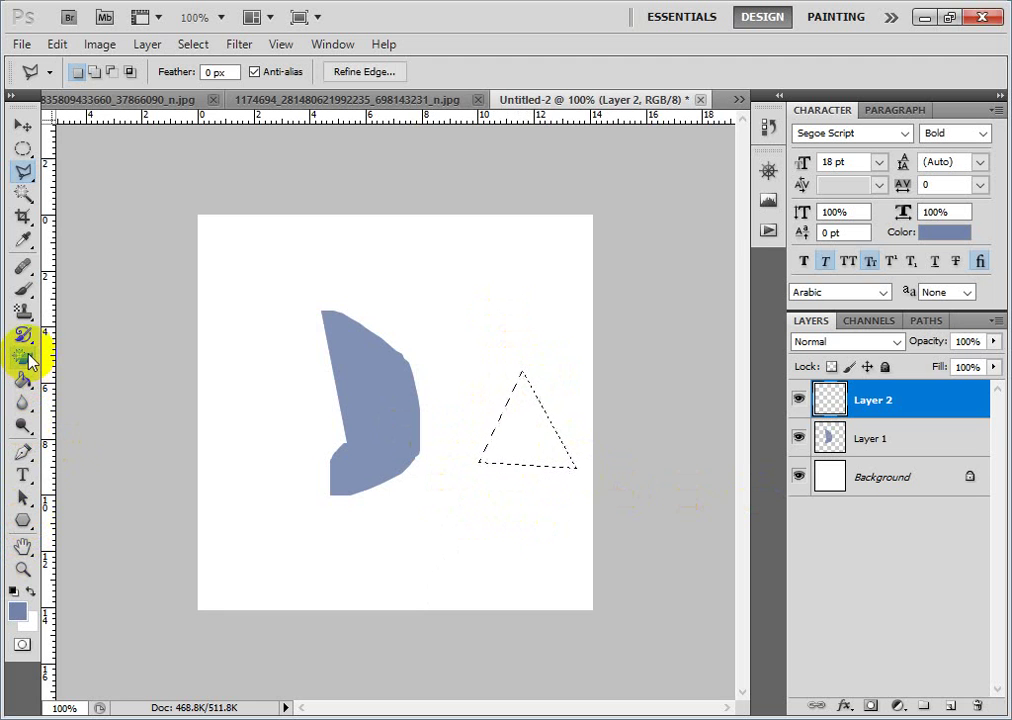
left_click_drag(23, 380, 70, 378)
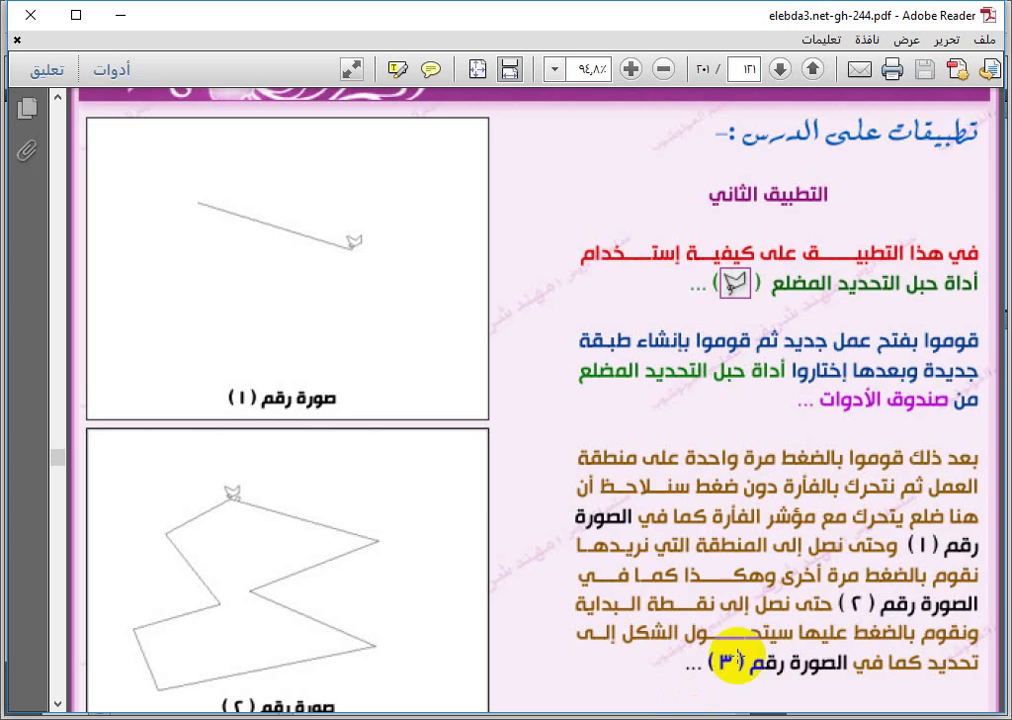
Read the rest of the Polygonal Lasso exercise in the PDF lesson and the third exercise on selecting the duck with the Magnetic Lasso.
scroll(735, 650, "down", 1)
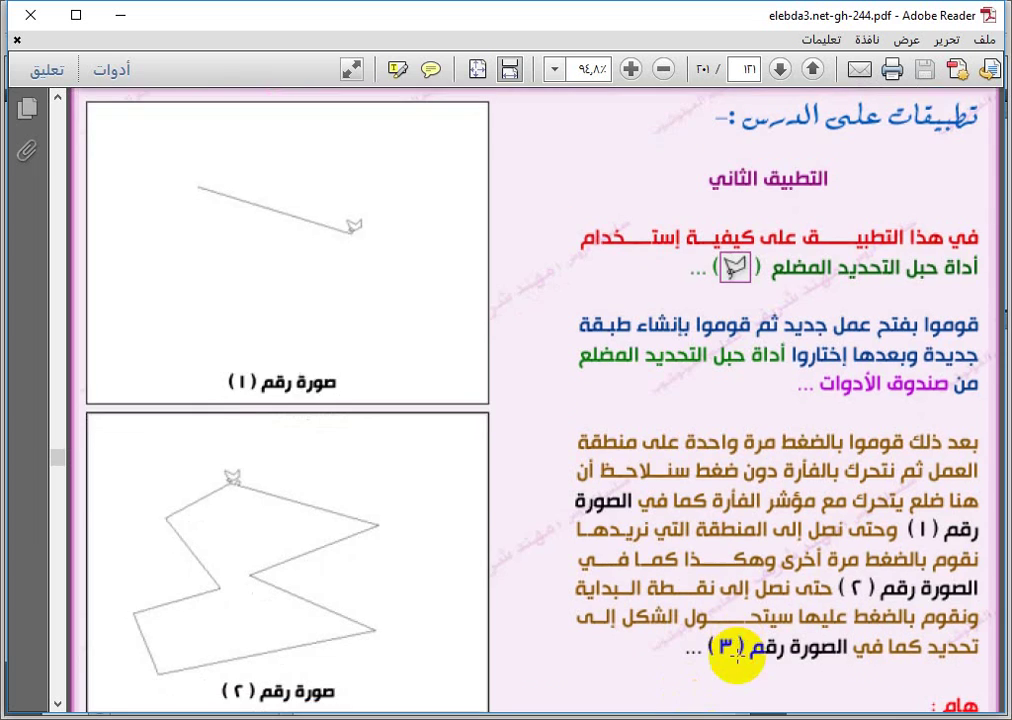
scroll(735, 650, "down", 10)
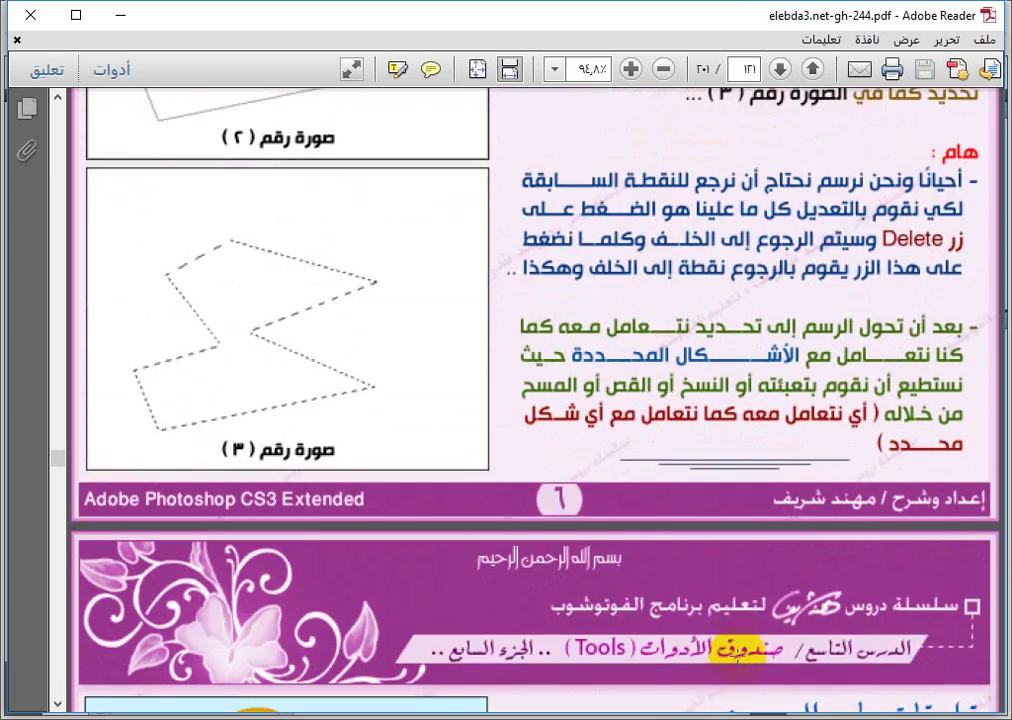
scroll(735, 650, "down", 6)
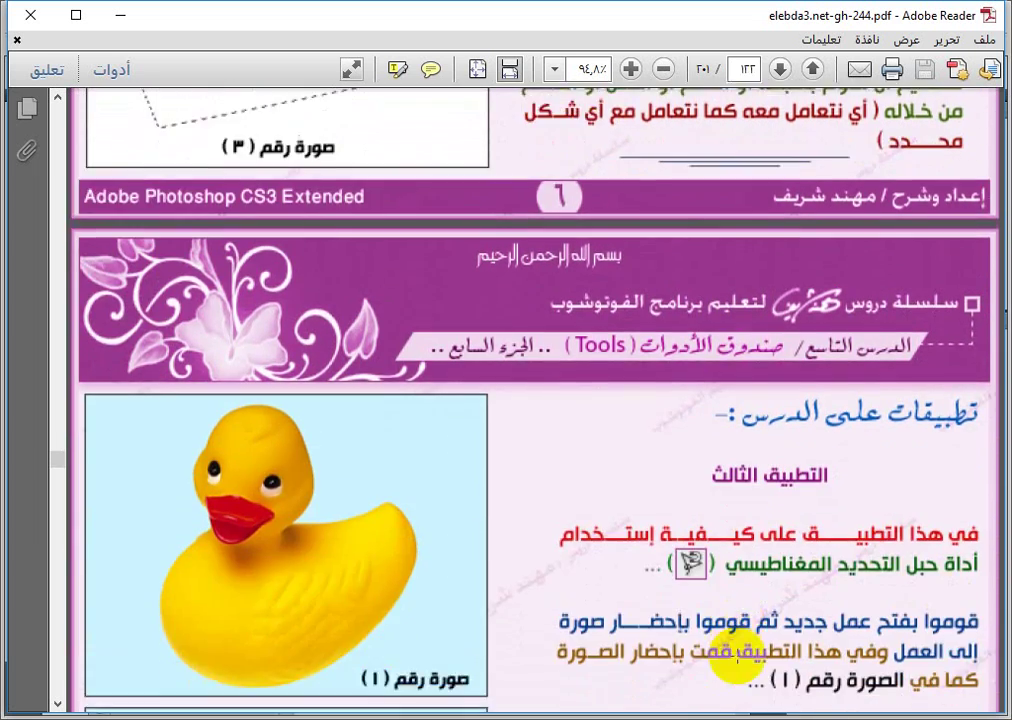
scroll(735, 650, "down", 5)
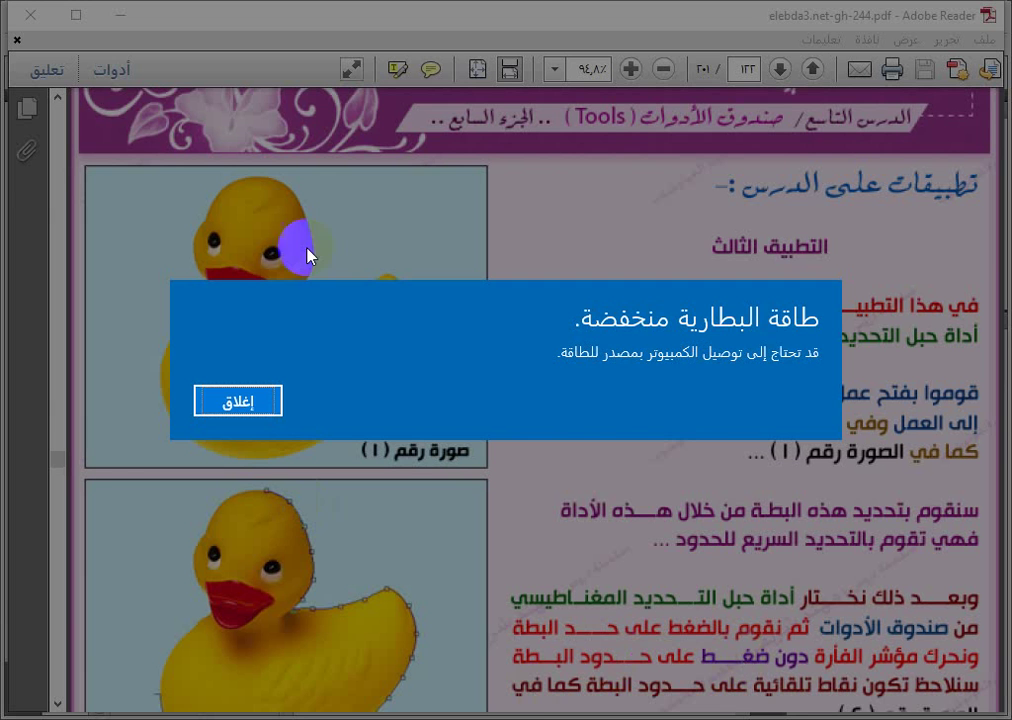
left_click(228, 405)
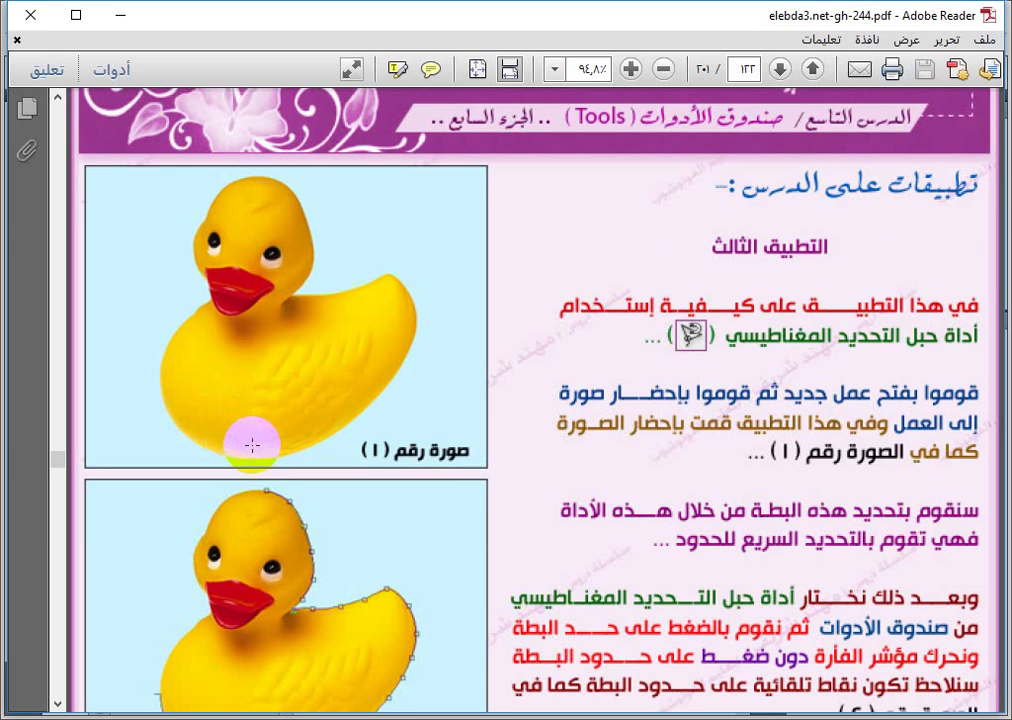
scroll(252, 444, "up", 1)
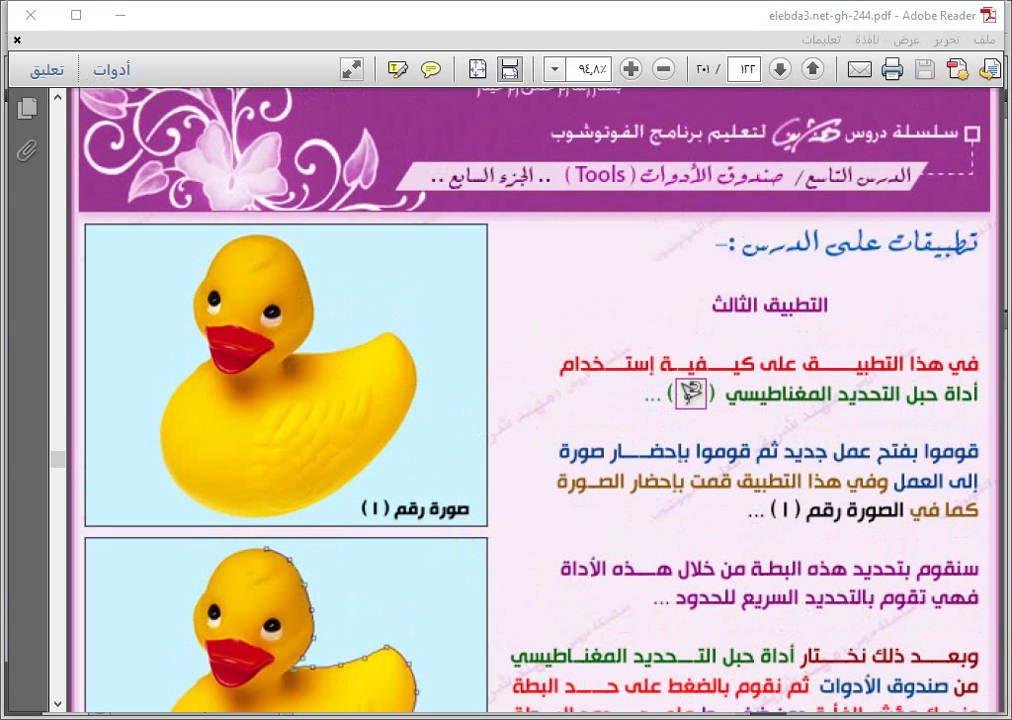
Search Windows for "ال" and launch the Snipping Tool (أداة القصاصة) for capturing the lesson's duck picture.
key("super+s")
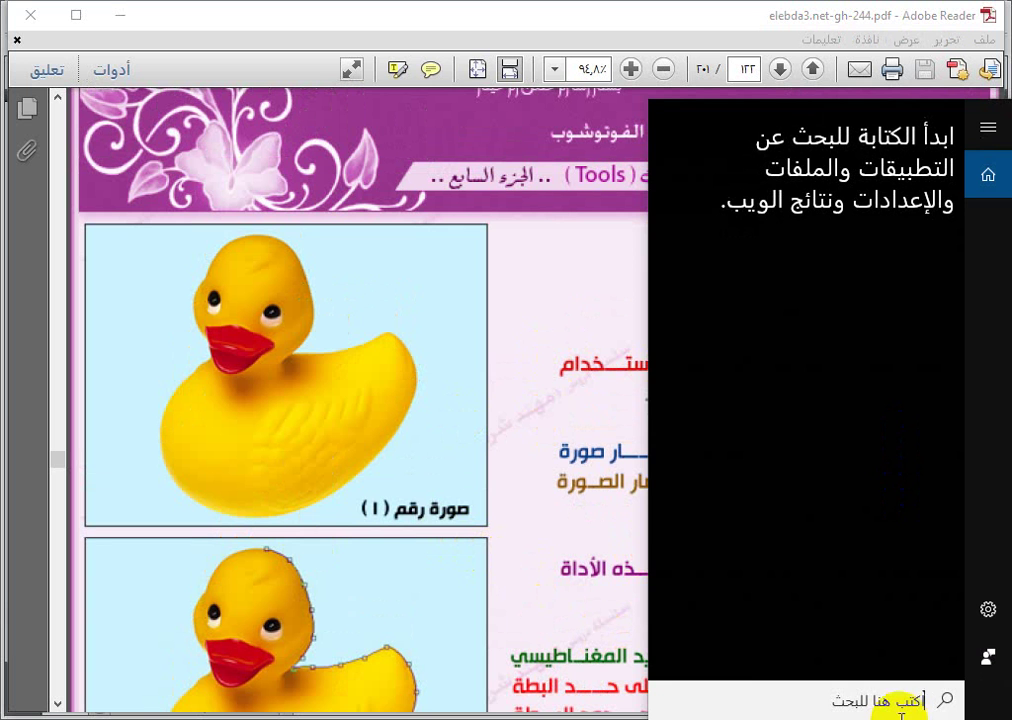
type("ال")
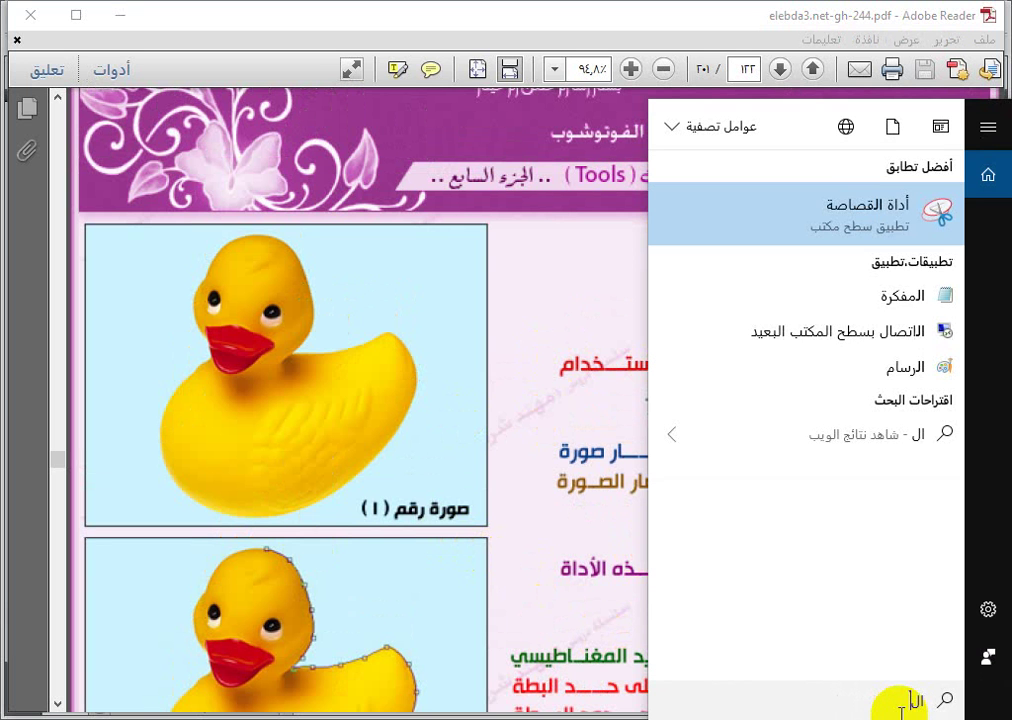
left_click(847, 221)
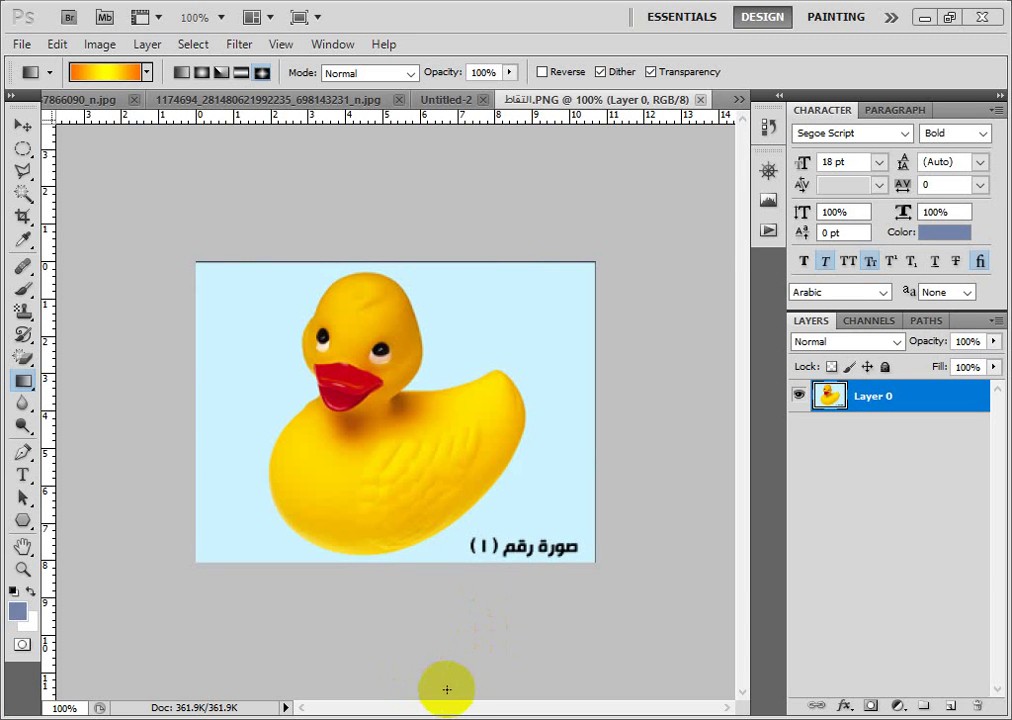
left_click(395, 413)
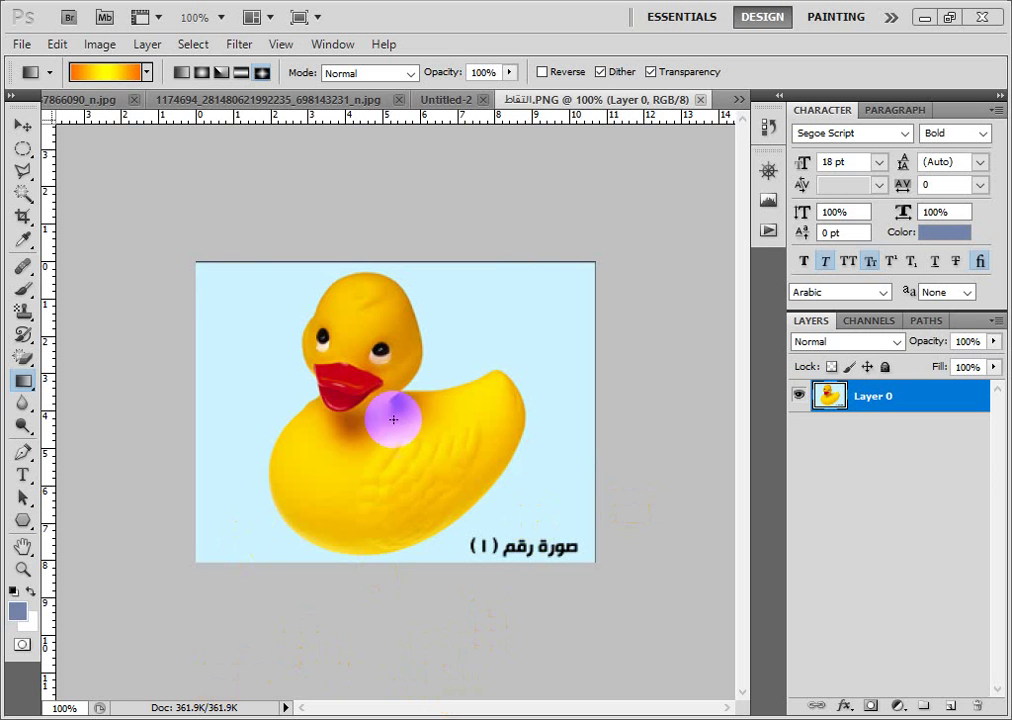
left_click(350, 488)
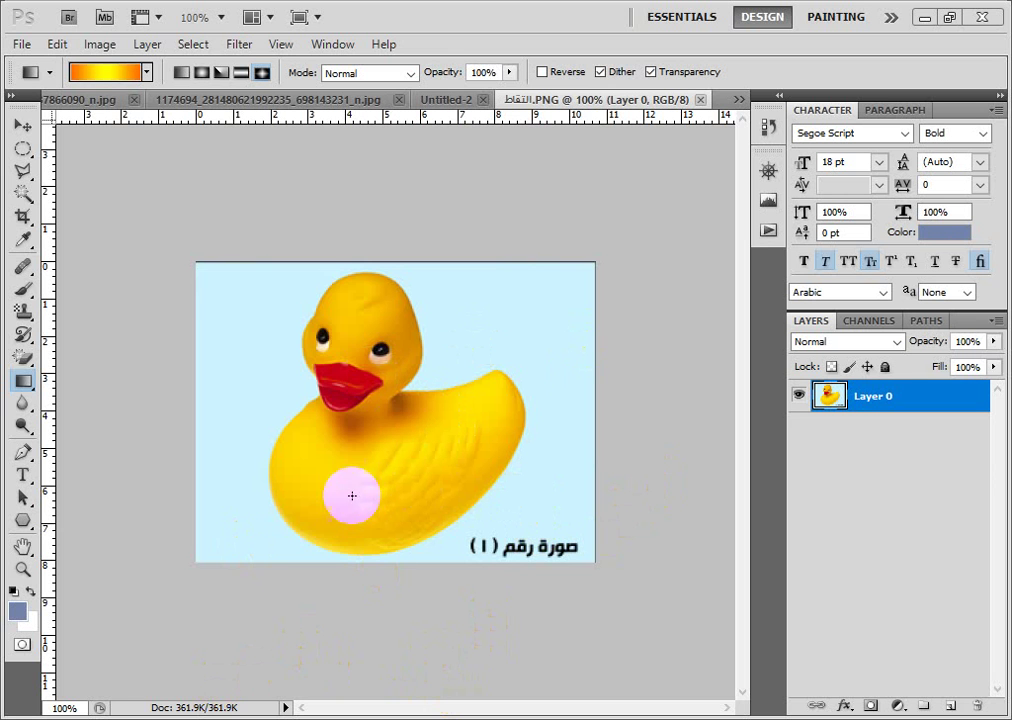
left_click(411, 395)
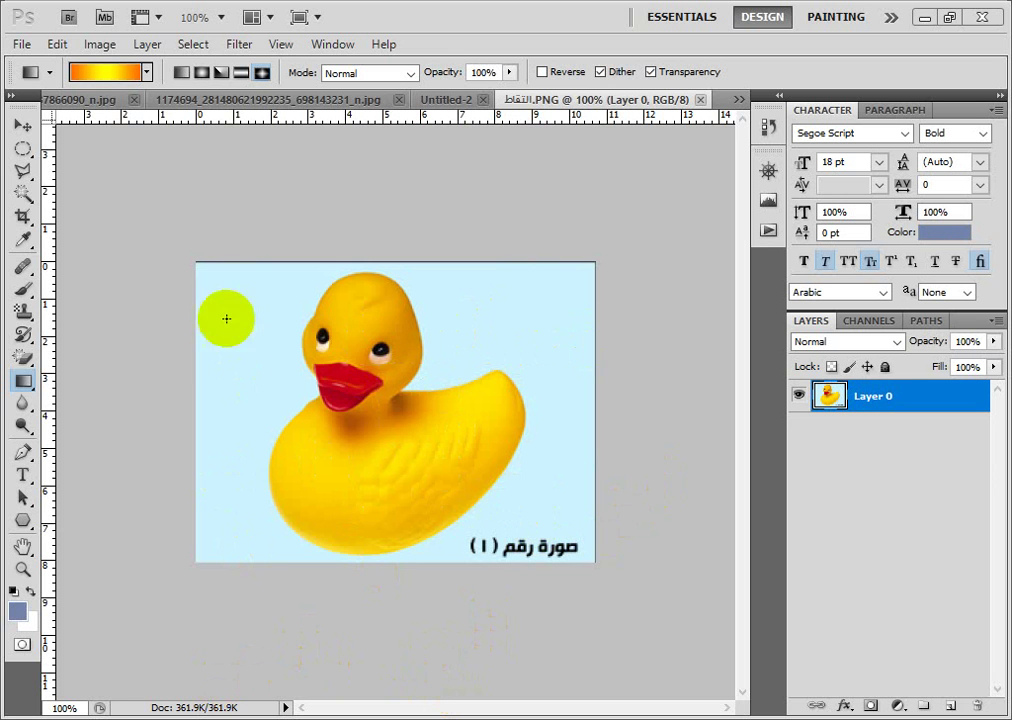
Try to outline the duck with the Magnetic Lasso Tool, starting on the upper edge of its head, and deselect the resulting selection.
left_click(27, 177)
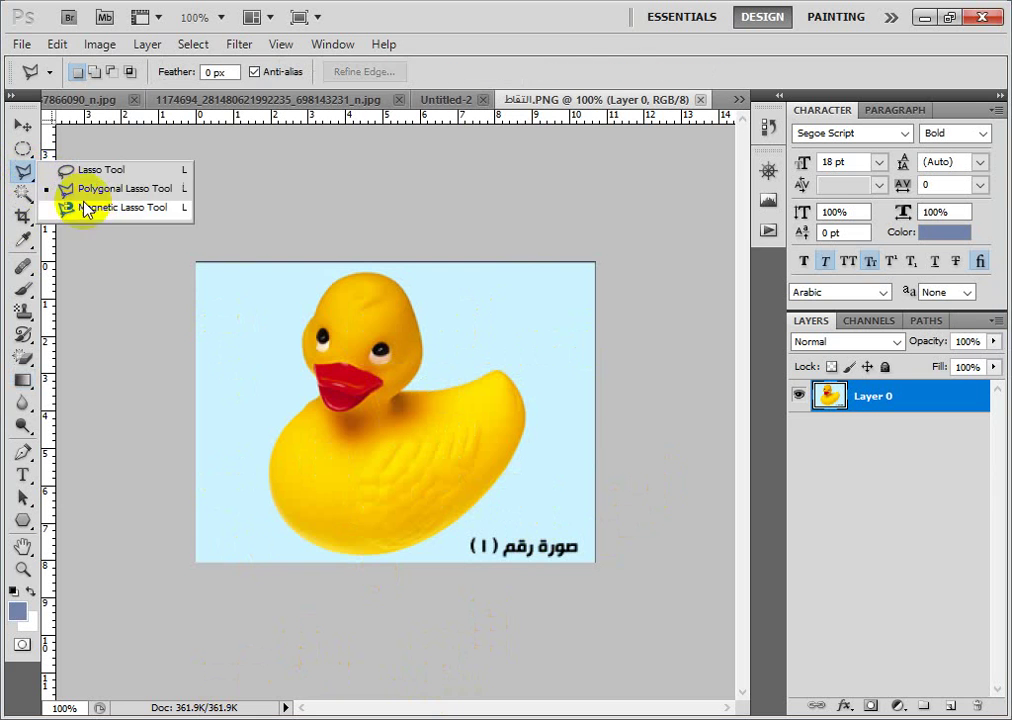
left_click(86, 209)
left_click(420, 352)
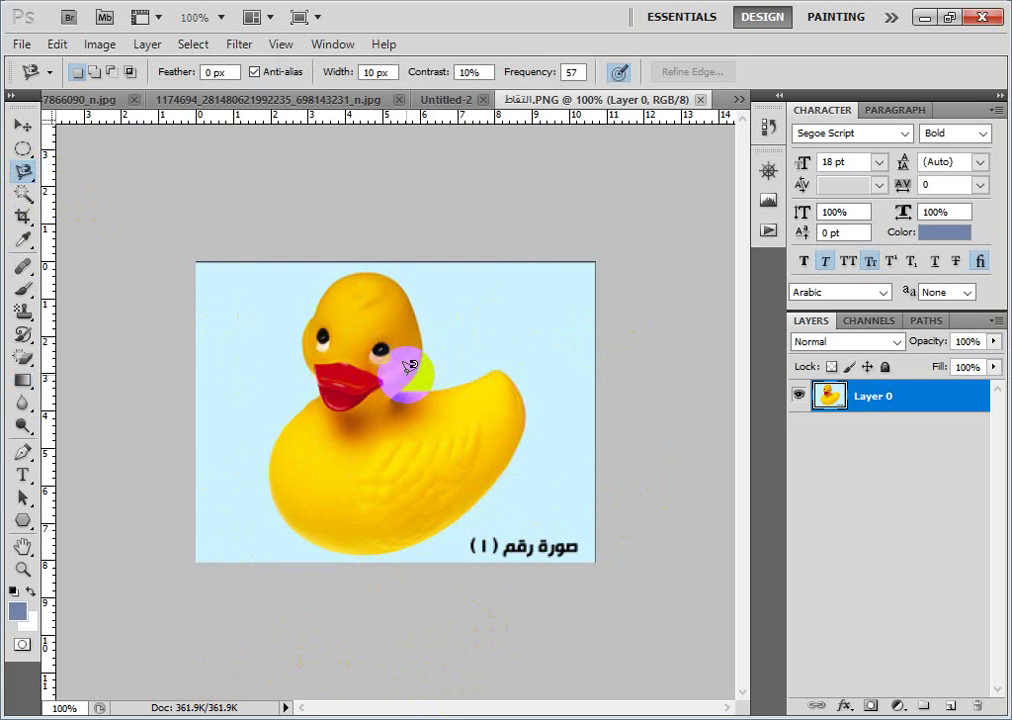
left_click(407, 316)
left_click(397, 291)
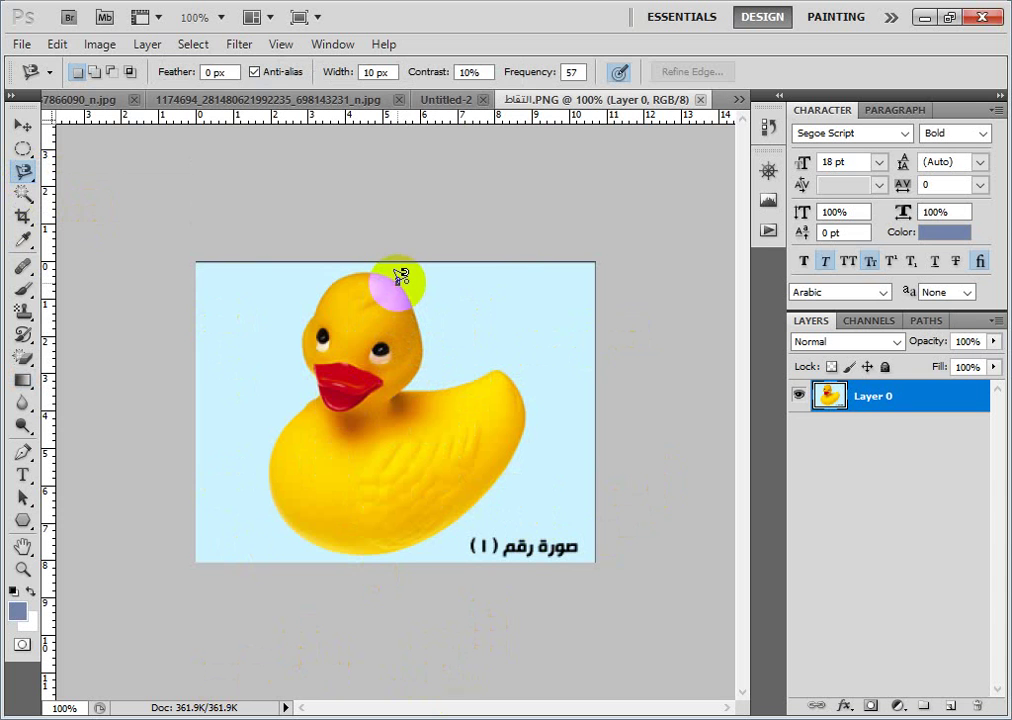
mouse_move(401, 277)
left_mouse_down()
mouse_move(426, 329)
mouse_move(421, 366)
left_mouse_up()
mouse_move(414, 384)
left_mouse_down()
mouse_move(405, 385)
mouse_move(478, 372)
mouse_move(499, 339)
left_mouse_up()
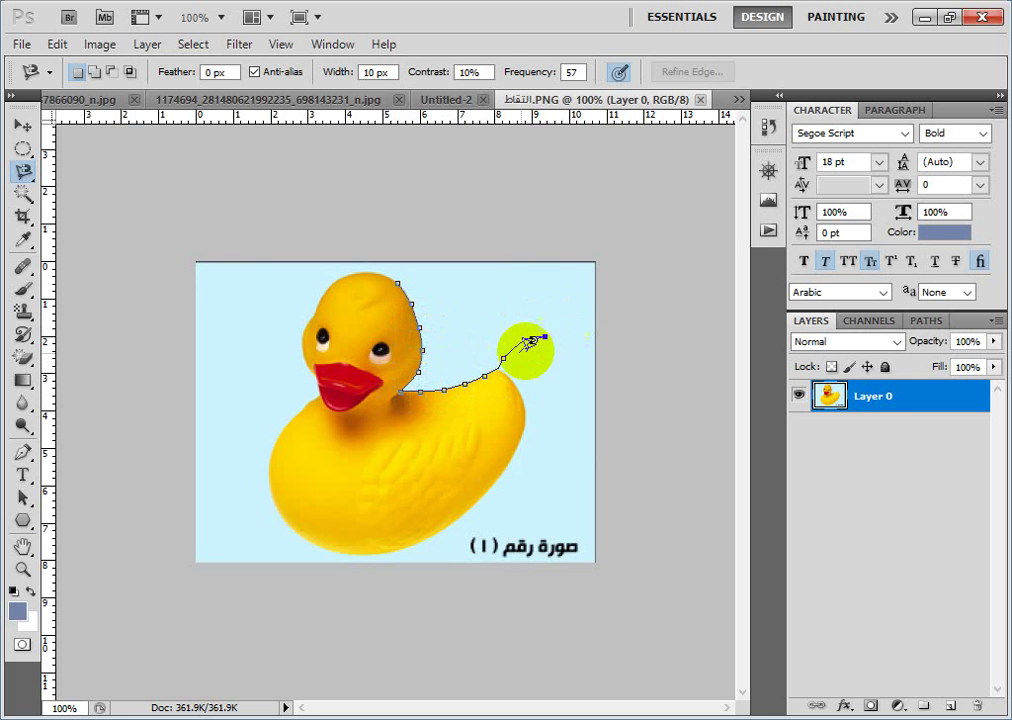
mouse_move(544, 336)
left_mouse_down()
mouse_move(486, 375)
mouse_move(506, 368)
left_mouse_up()
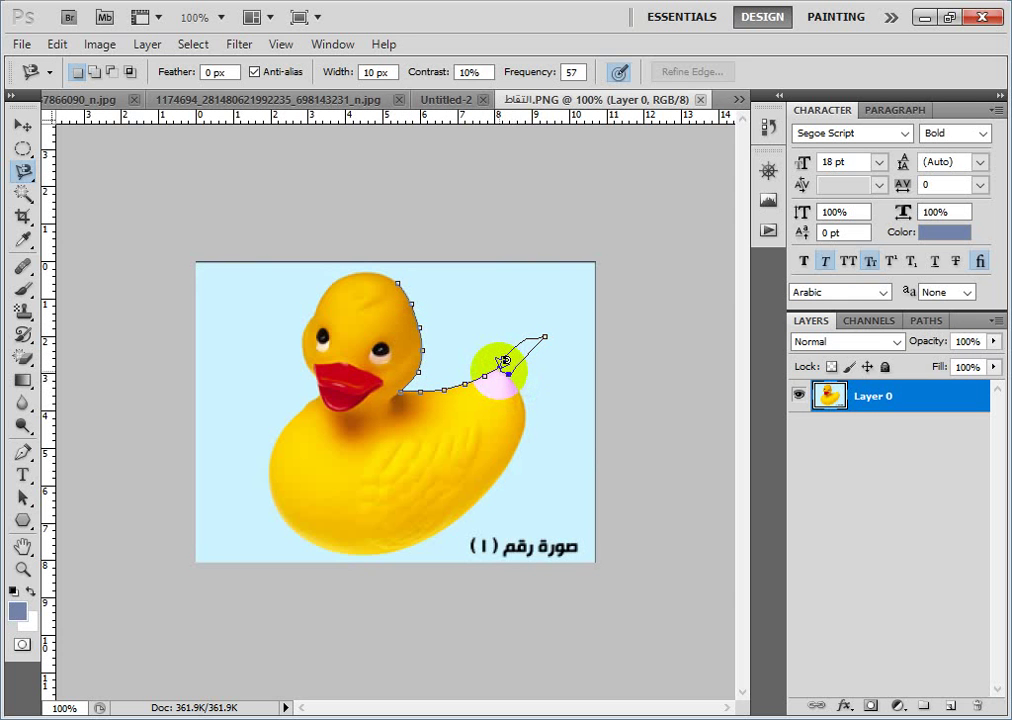
mouse_move(500, 360)
left_mouse_down()
mouse_move(525, 440)
mouse_move(477, 508)
mouse_move(443, 548)
mouse_move(427, 547)
mouse_move(428, 532)
mouse_move(371, 557)
mouse_move(299, 547)
mouse_move(291, 530)
mouse_move(306, 531)
mouse_move(291, 530)
mouse_move(273, 503)
mouse_move(268, 434)
mouse_move(320, 388)
left_mouse_up()
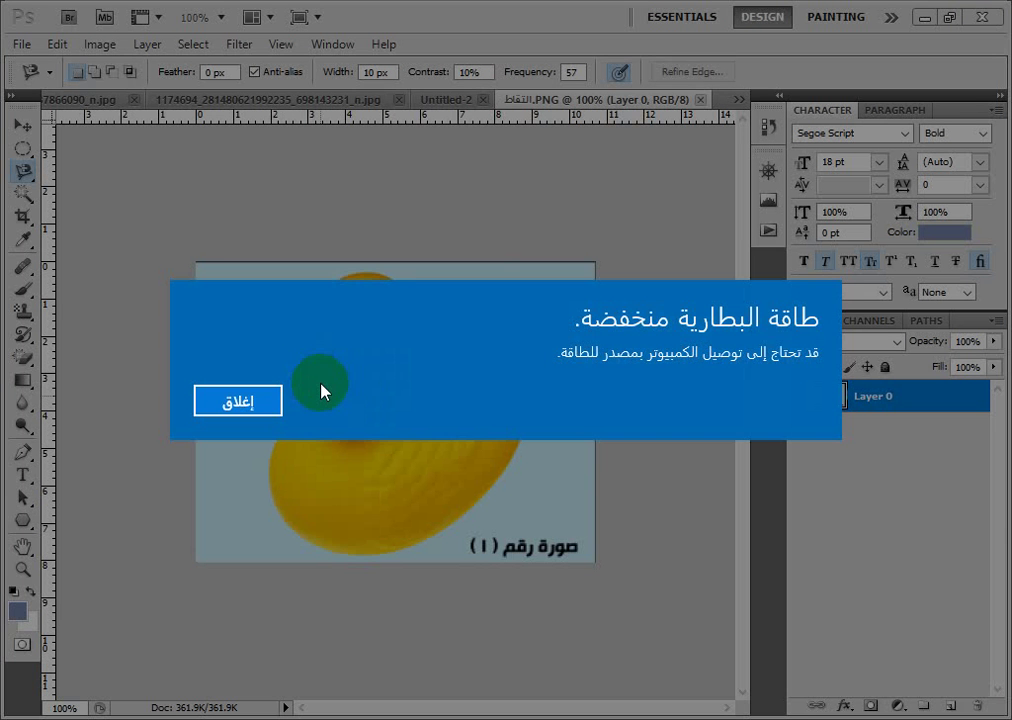
left_click(258, 404)
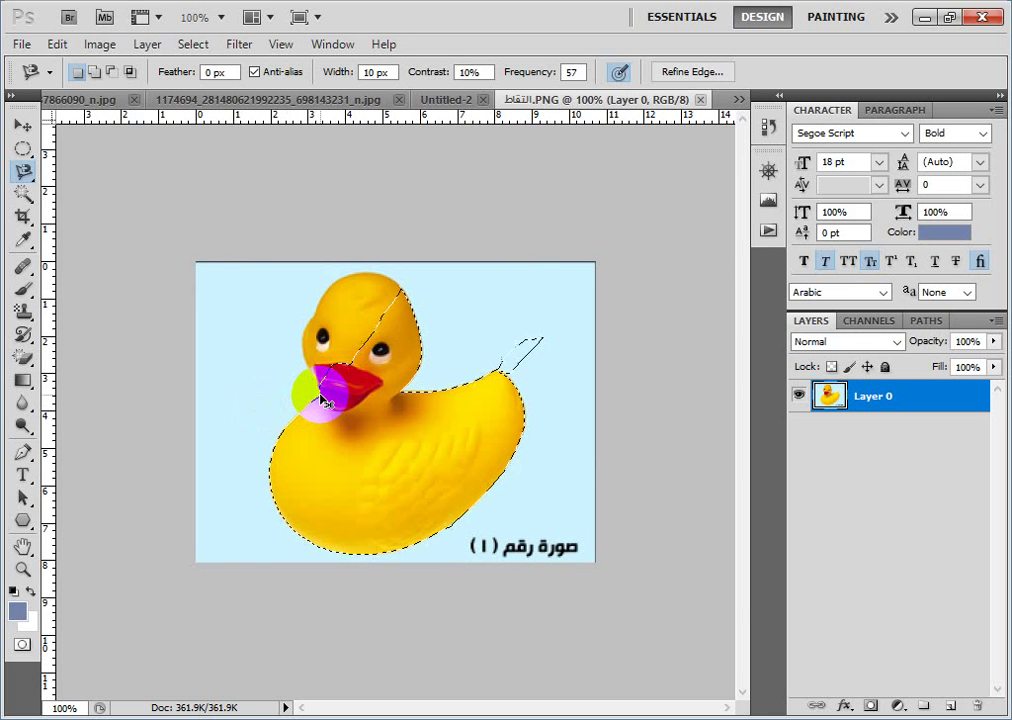
key("ctrl+d")
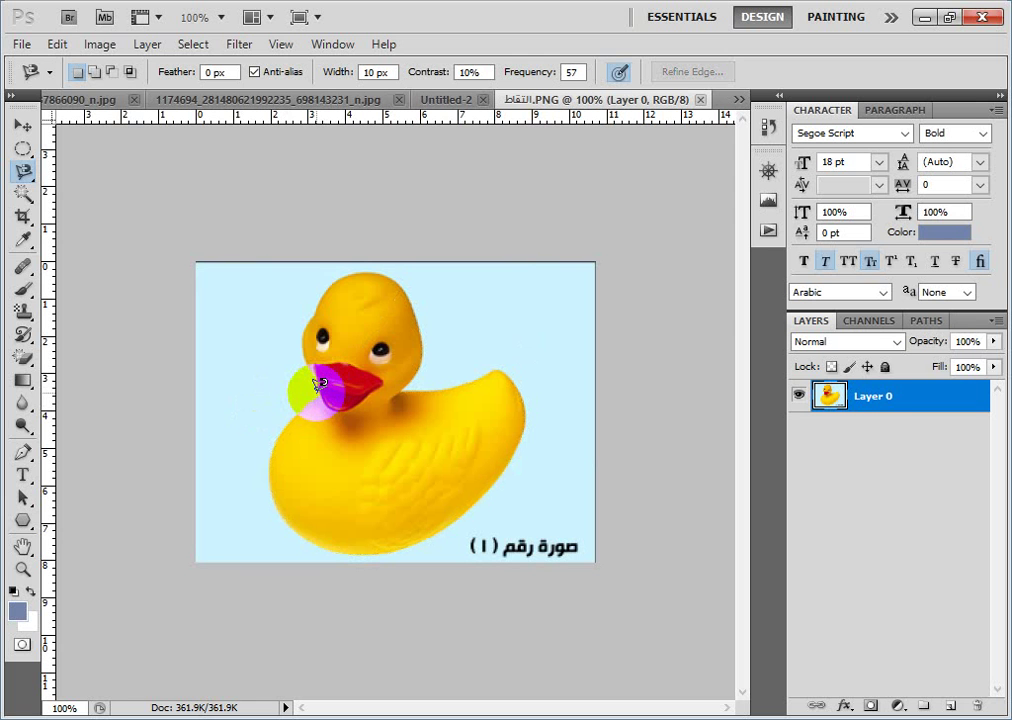
Trace the duck's whole outline with the Magnetic Lasso and close it at the starting point beside the beak.
mouse_move(314, 391)
left_mouse_down()
mouse_move(263, 452)
mouse_move(266, 510)
mouse_move(360, 548)
mouse_move(415, 538)
mouse_move(472, 506)
mouse_move(527, 425)
mouse_move(524, 377)
mouse_move(503, 365)
mouse_move(397, 386)
mouse_move(426, 354)
mouse_move(430, 324)
mouse_move(425, 296)
mouse_move(379, 265)
mouse_move(334, 267)
mouse_move(300, 346)
mouse_move(327, 378)
left_mouse_up()
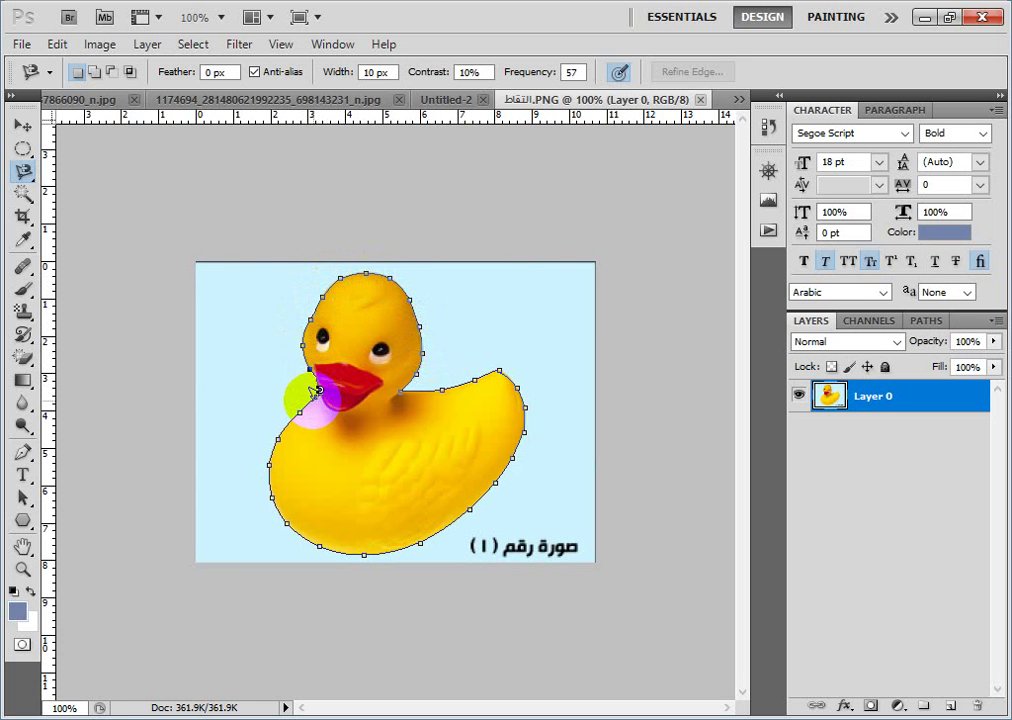
left_click(313, 390)
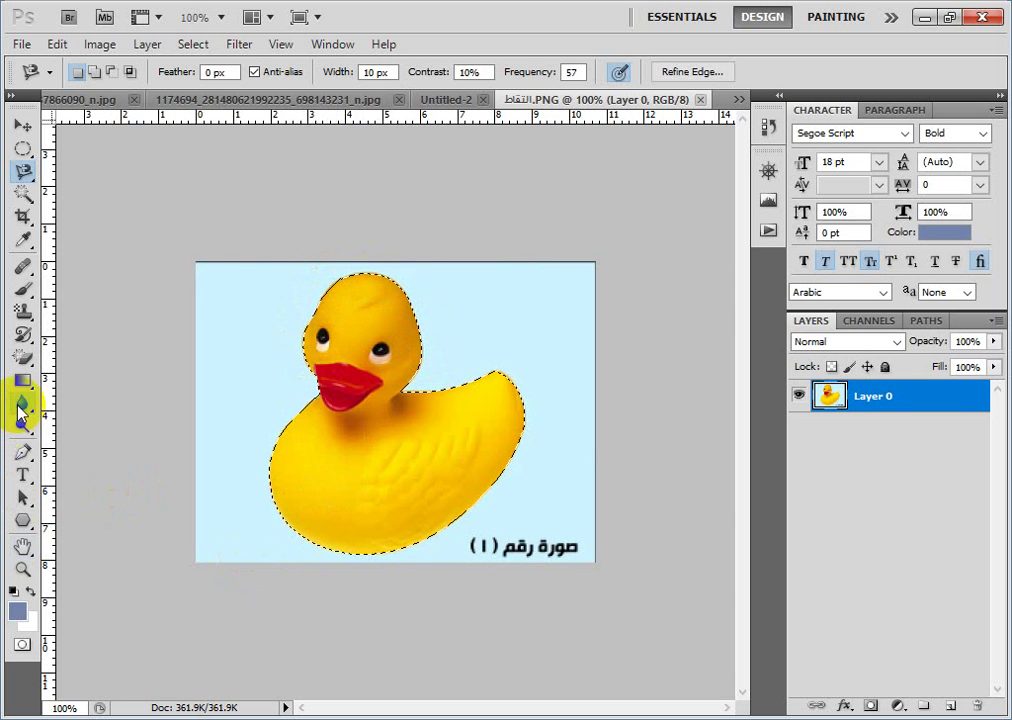
Activate the Paint Bucket Tool with a foreground fill and set the foreground colour to pink fa6cee.
left_click_drag(20, 380, 88, 398)
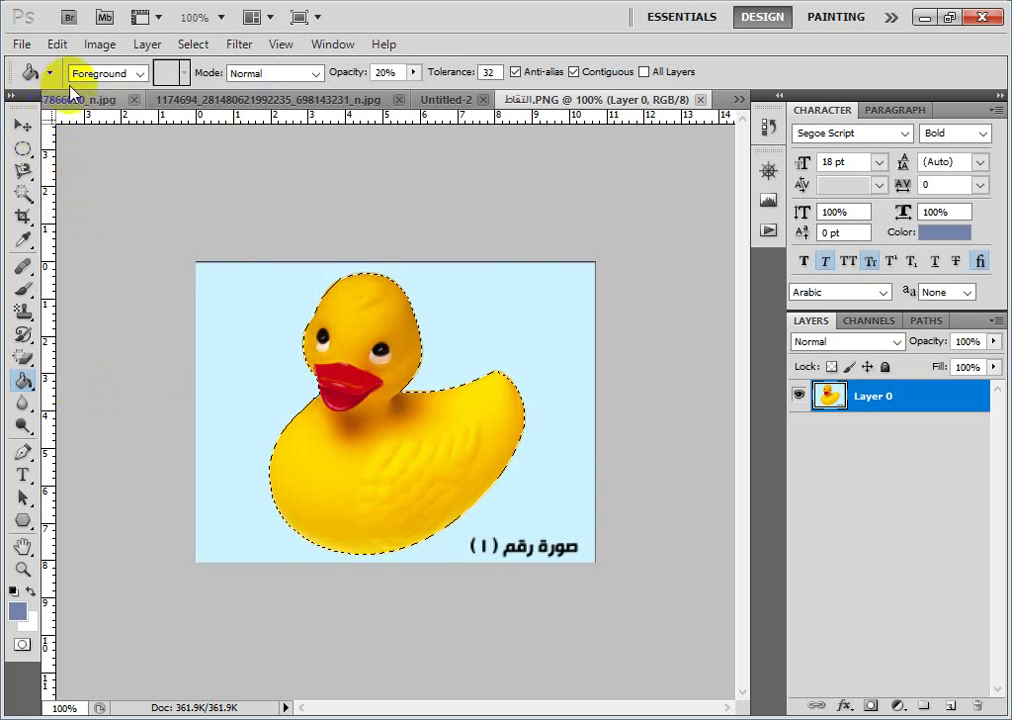
left_click(141, 73)
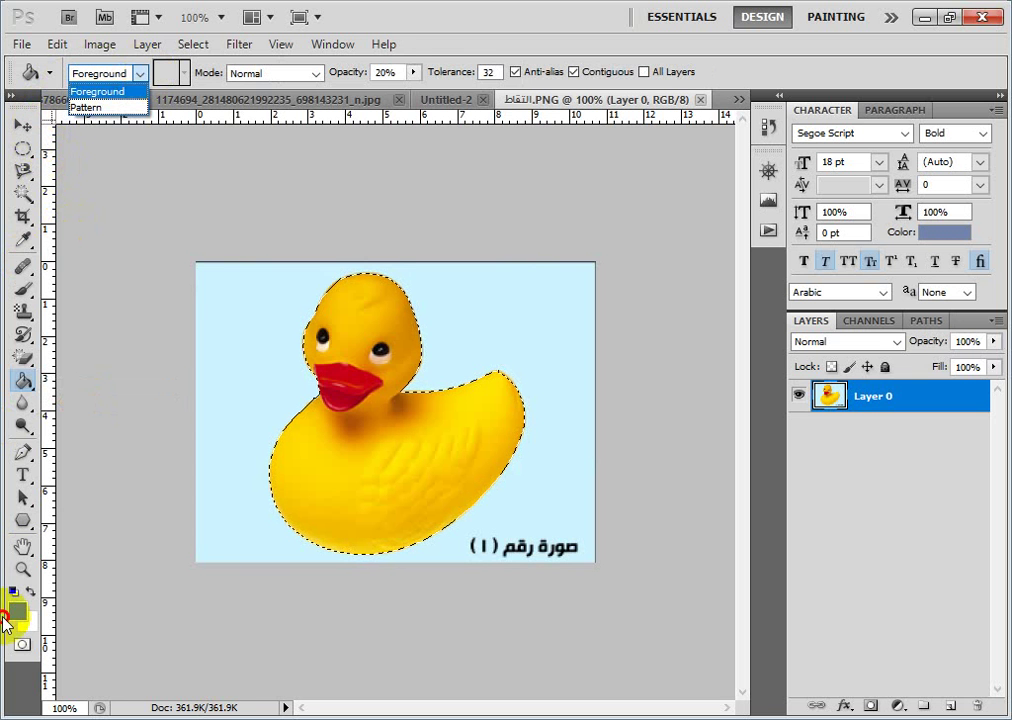
left_click(14, 608)
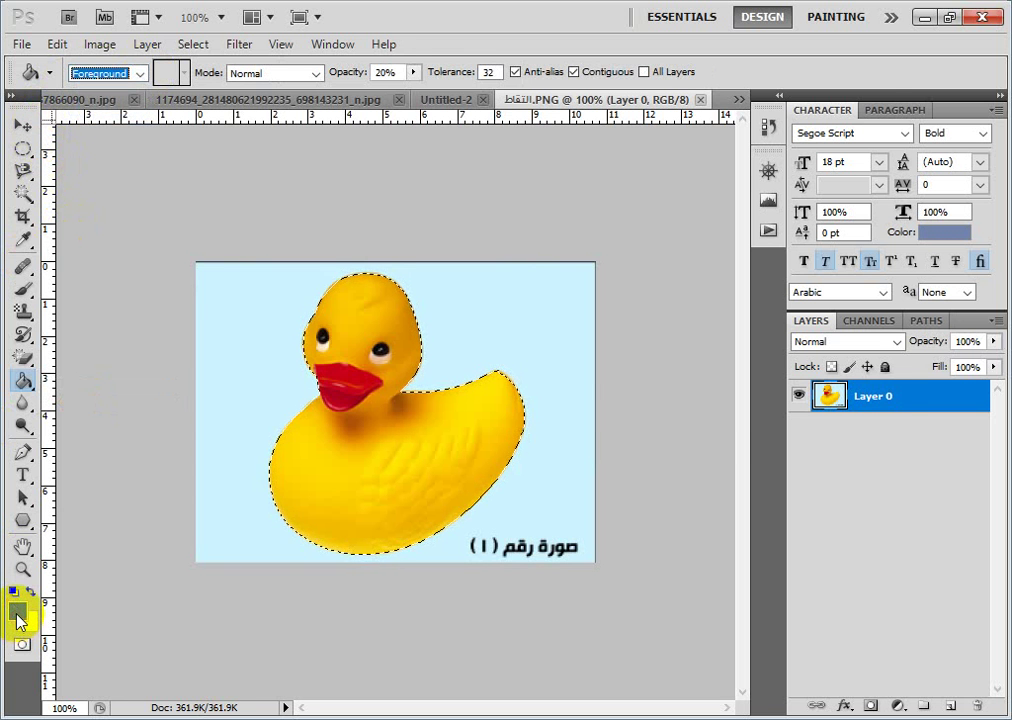
left_click(16, 610)
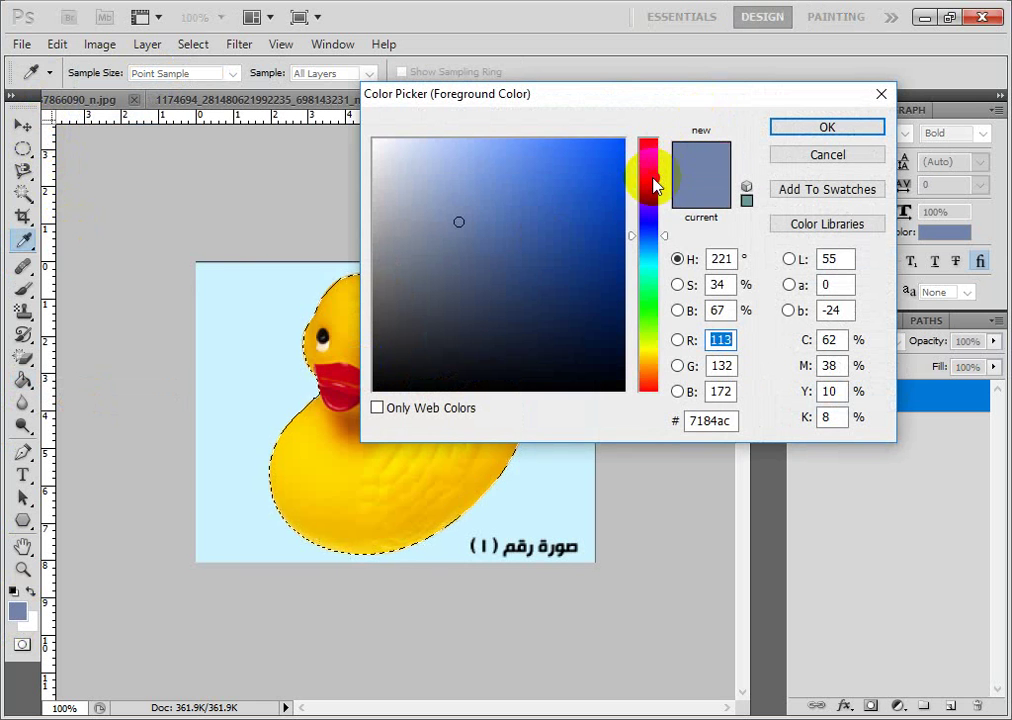
left_click(648, 178)
left_click(516, 144)
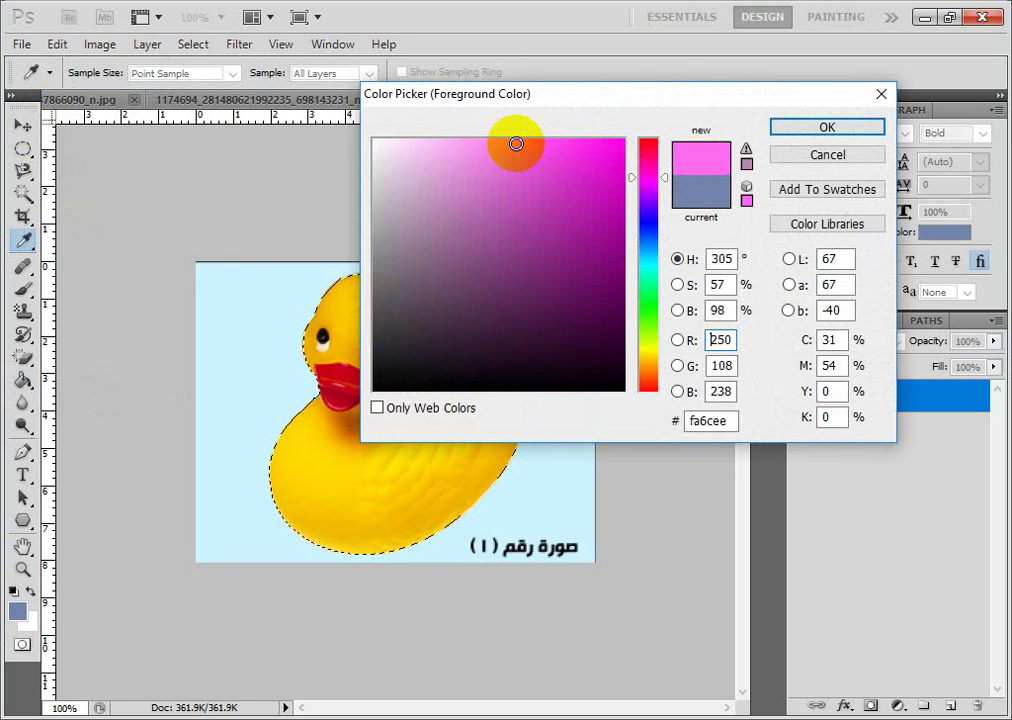
left_click(791, 126)
Fill the duck's body and tail edge repeatedly with the pink foreground colour inside the selection.
left_click(387, 500)
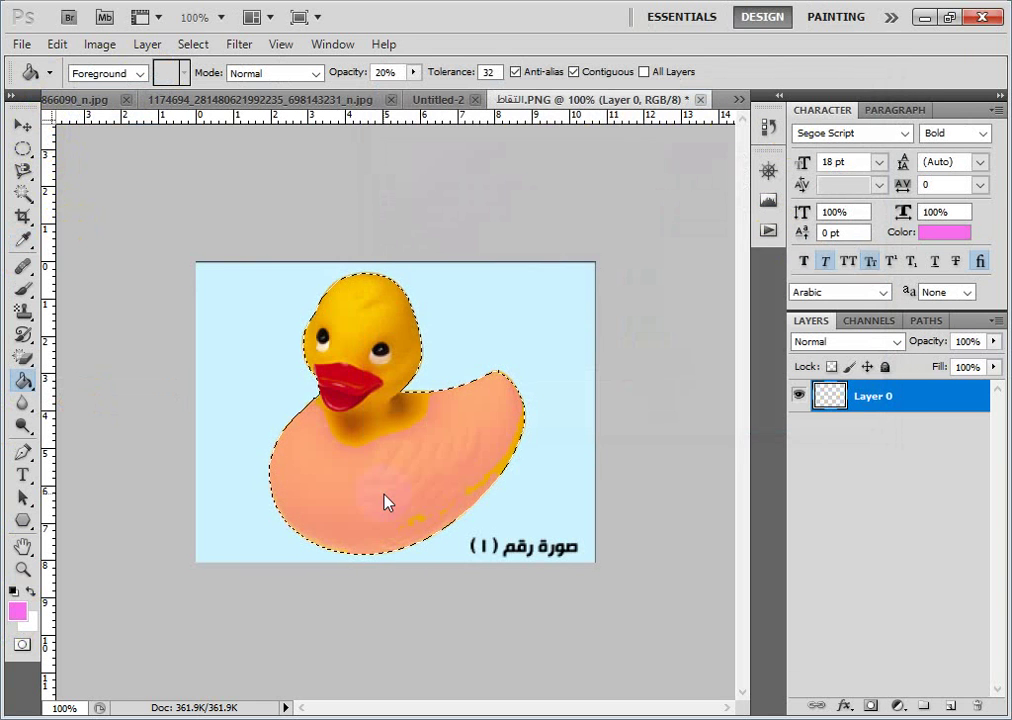
left_click(381, 489)
left_click(443, 520)
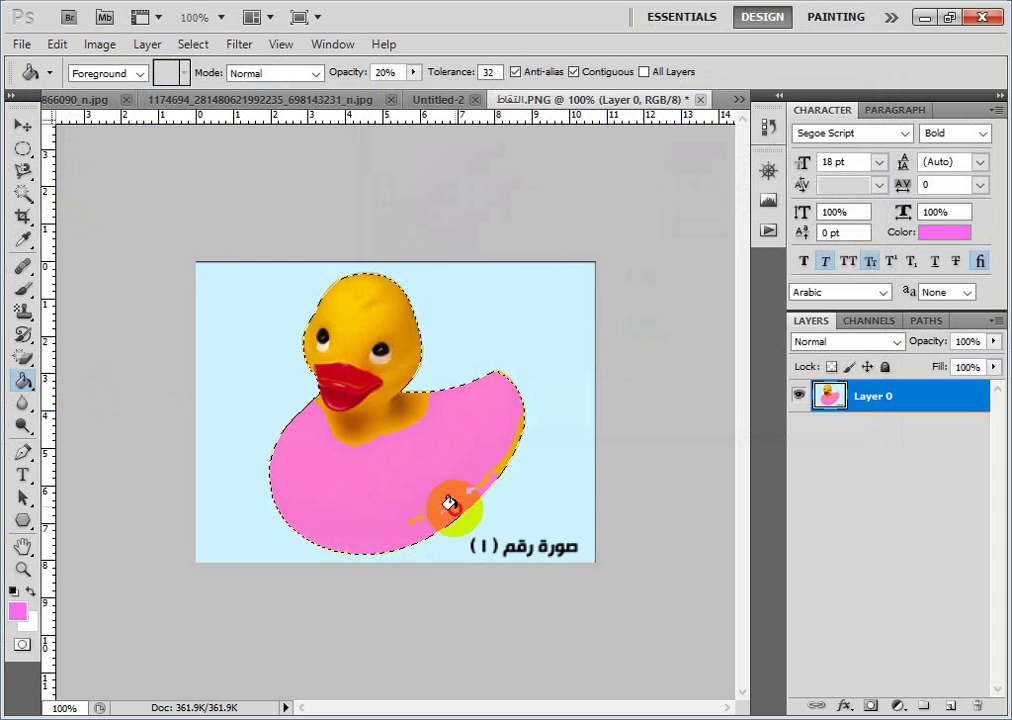
left_click(503, 455)
left_click(515, 424)
left_click(445, 458)
Fill the duck's neck, face and head with repeated pink fills, dismissing the low-battery warning that interrupts.
left_click(361, 420)
left_click(358, 378)
left_click(366, 402)
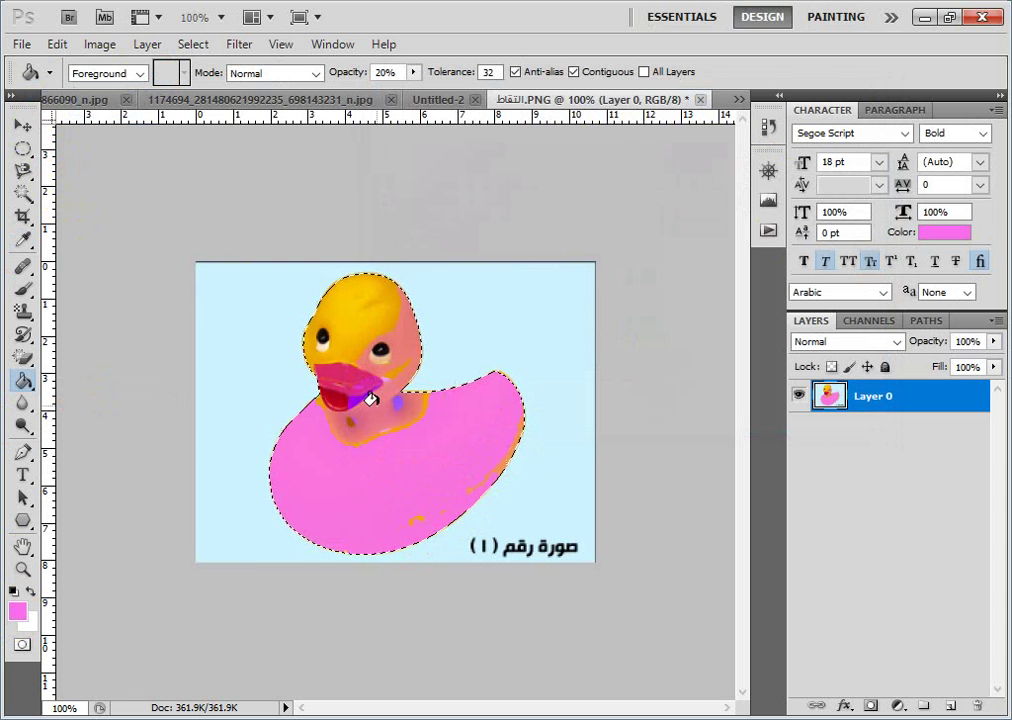
left_click(380, 418)
left_click(351, 326)
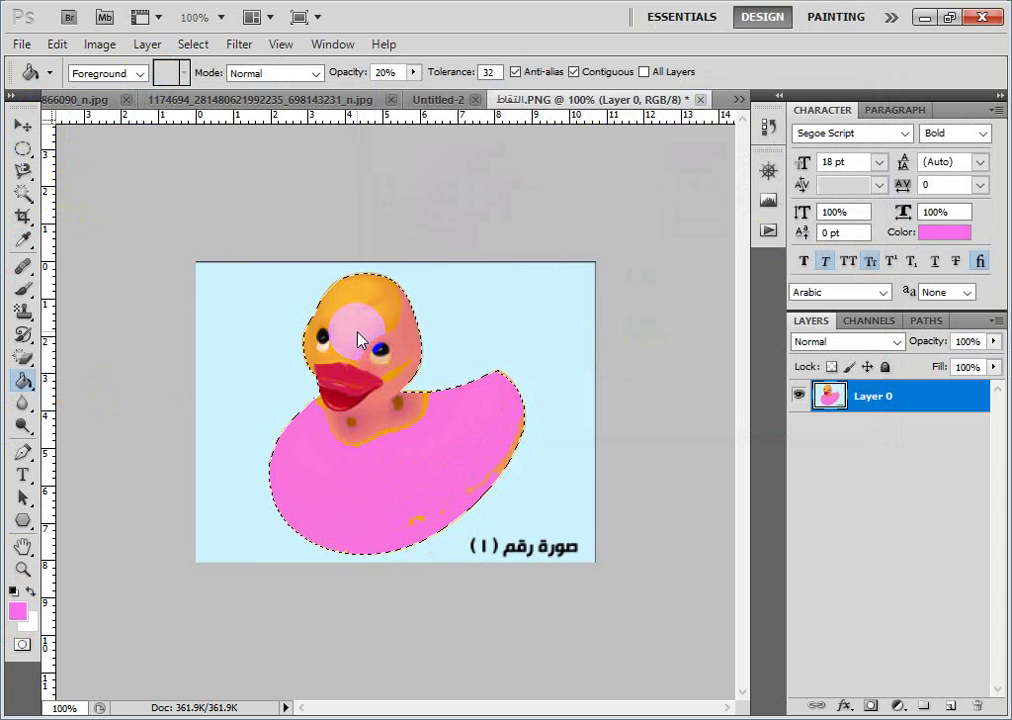
left_click(352, 304)
left_click(358, 316)
left_click(358, 316)
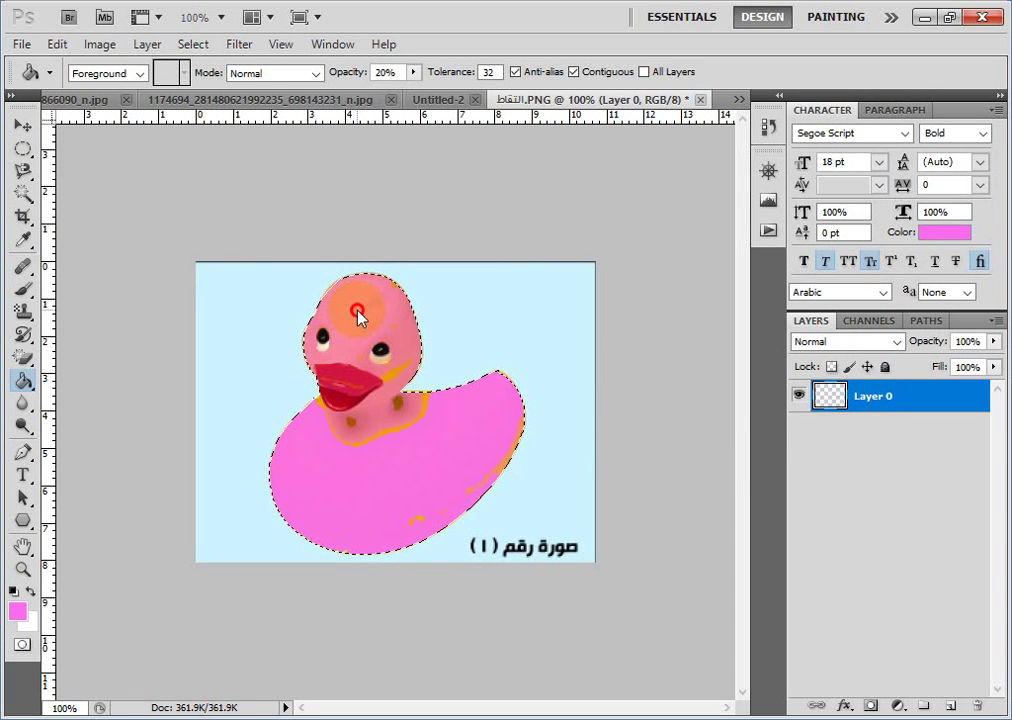
left_click(360, 318)
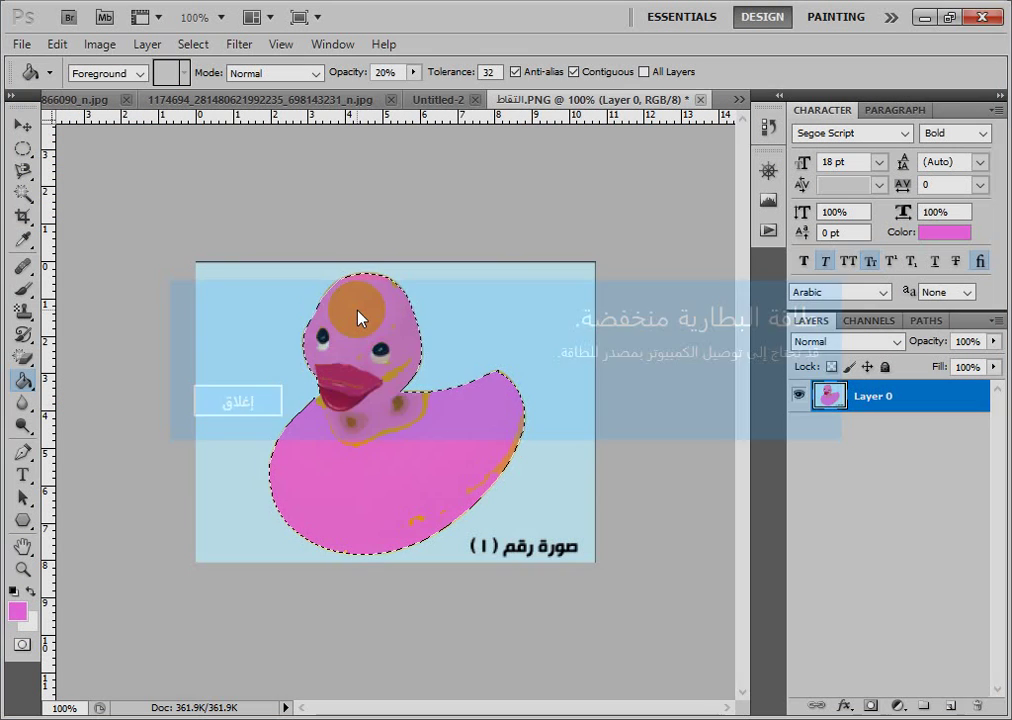
left_click(361, 318)
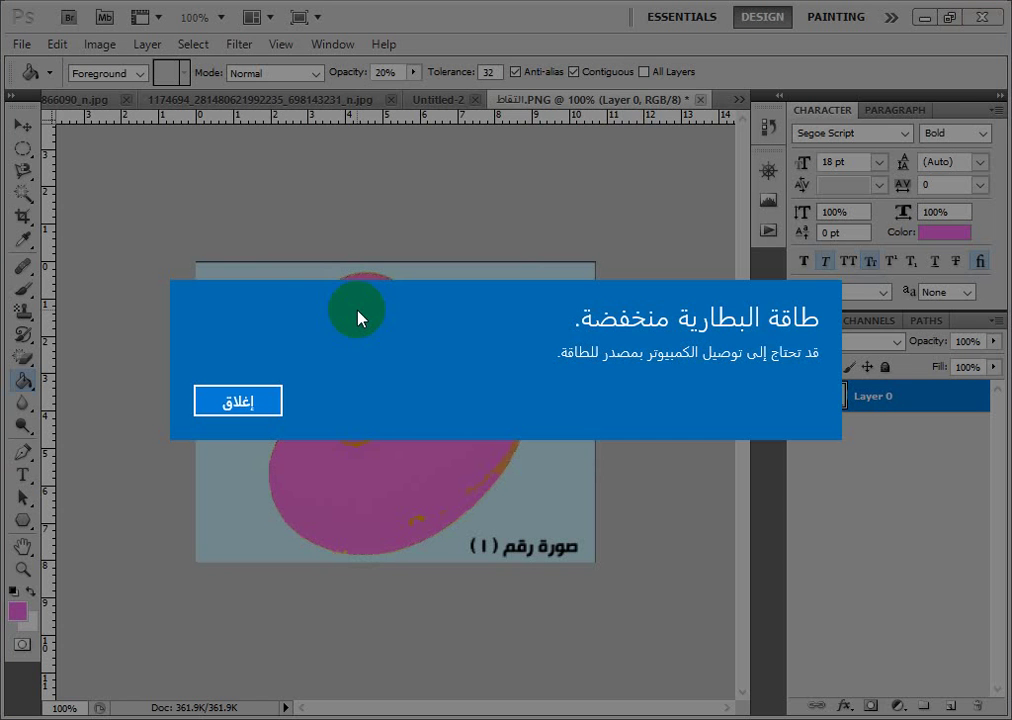
left_click(239, 404)
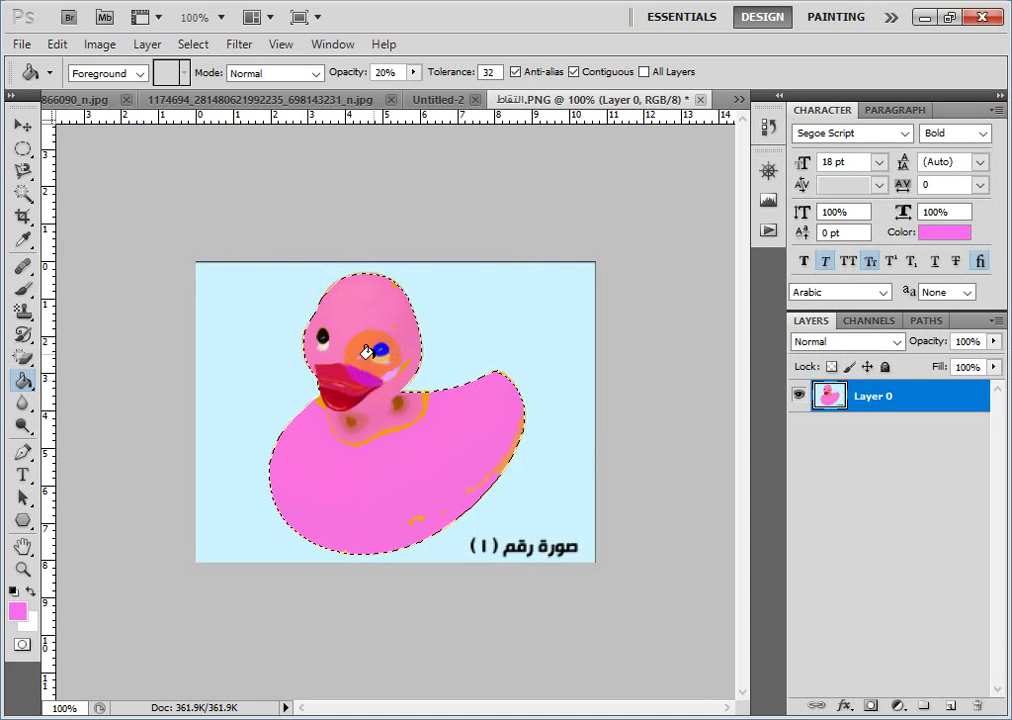
left_click(361, 318)
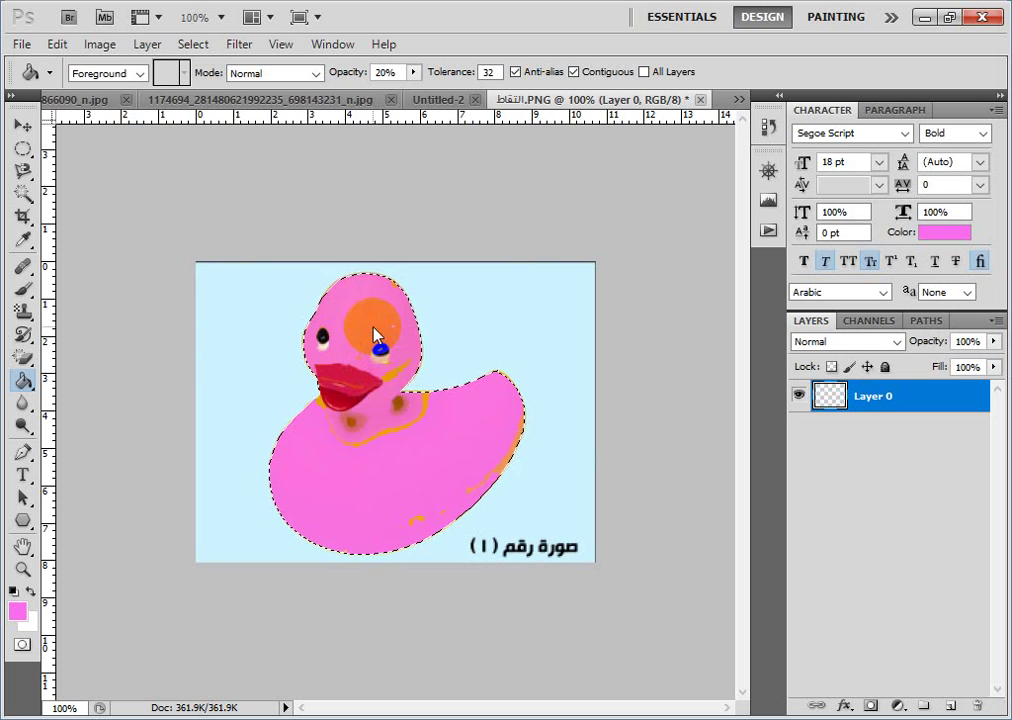
left_click(384, 362)
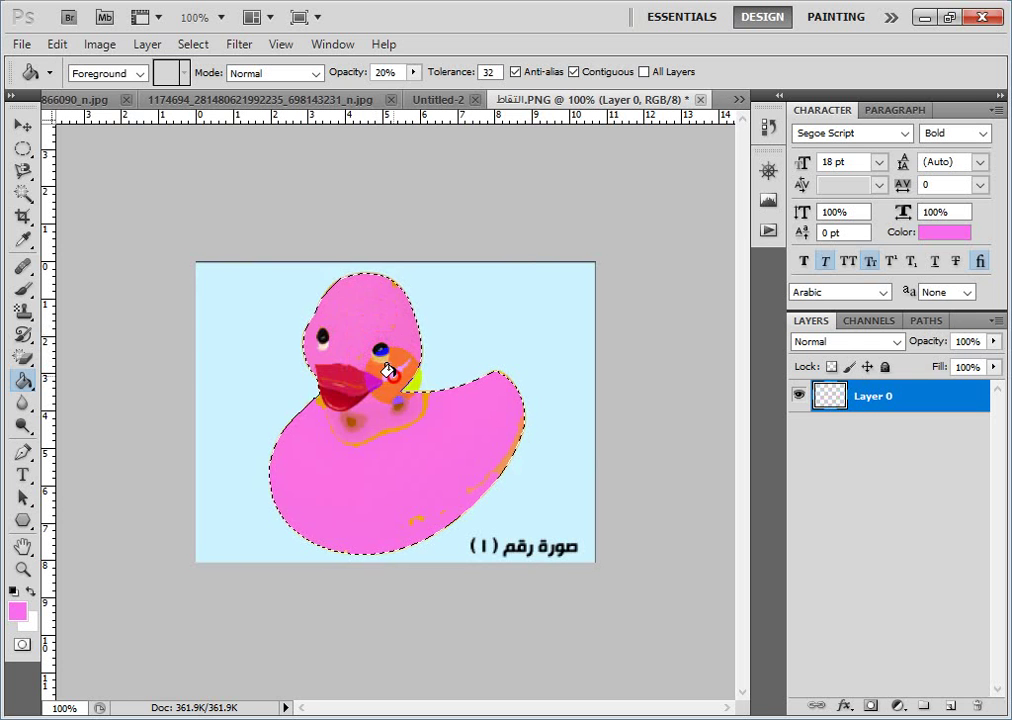
Apply more pink fills to the neck, tail and body areas of the duck, and deselect.
left_click(389, 420)
left_click(487, 447)
left_click(384, 434)
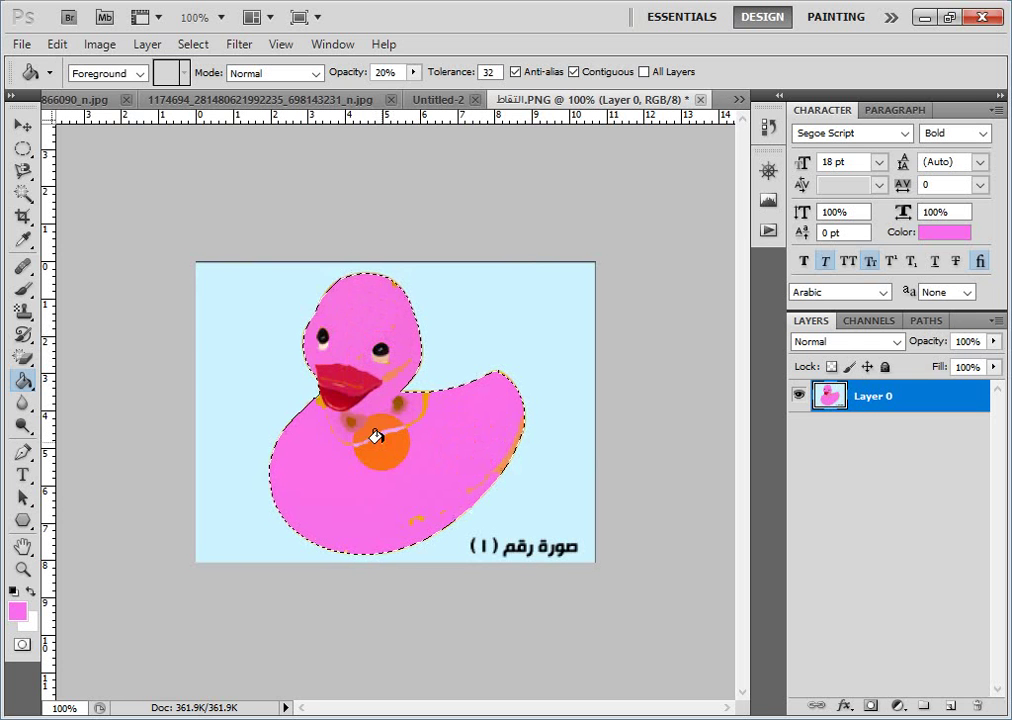
left_click(347, 424)
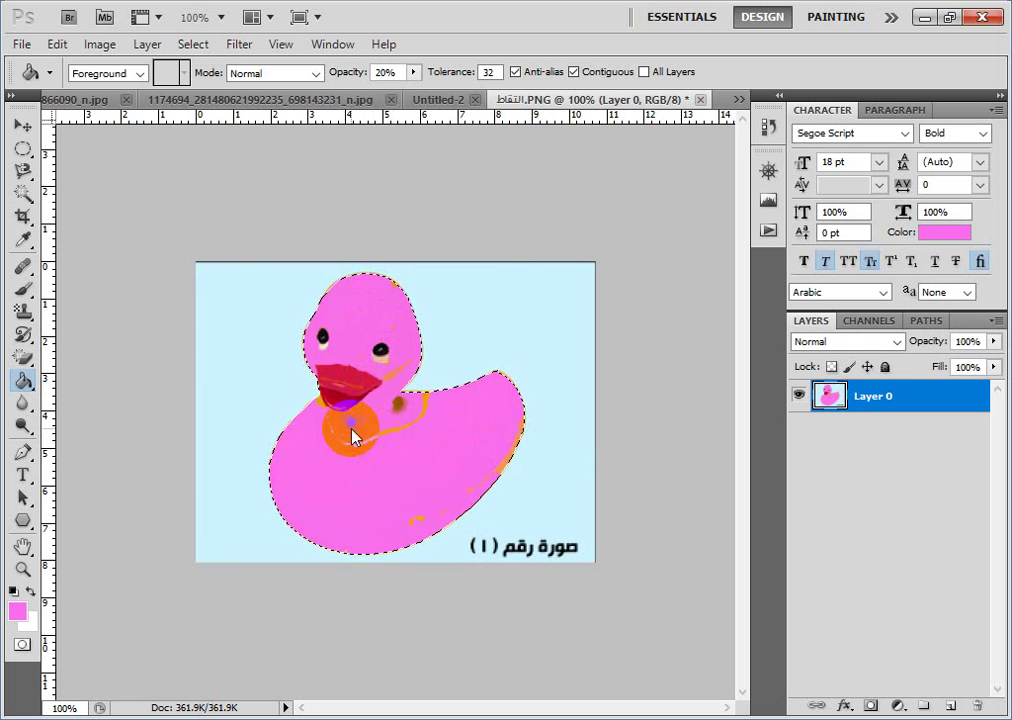
left_click(508, 456)
left_click(512, 388)
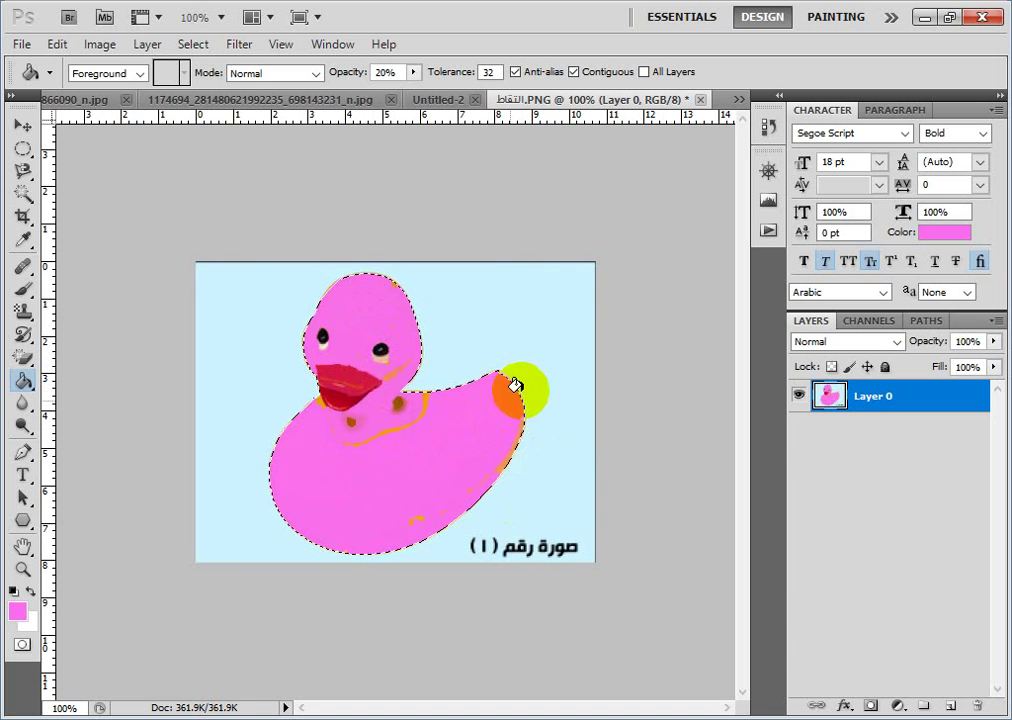
left_click(433, 476)
key("ctrl+d")
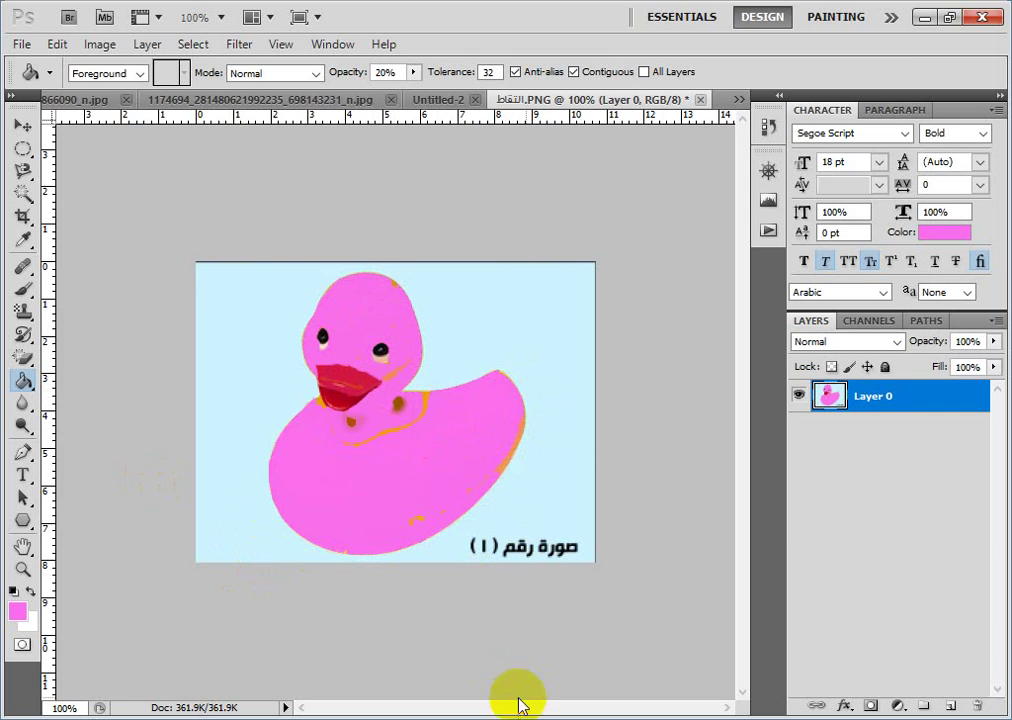
Switch to the PDF lesson in Adobe Reader and read the end of the third exercise and the fourth exercise on the Crop tool.
key("alt+Tab")
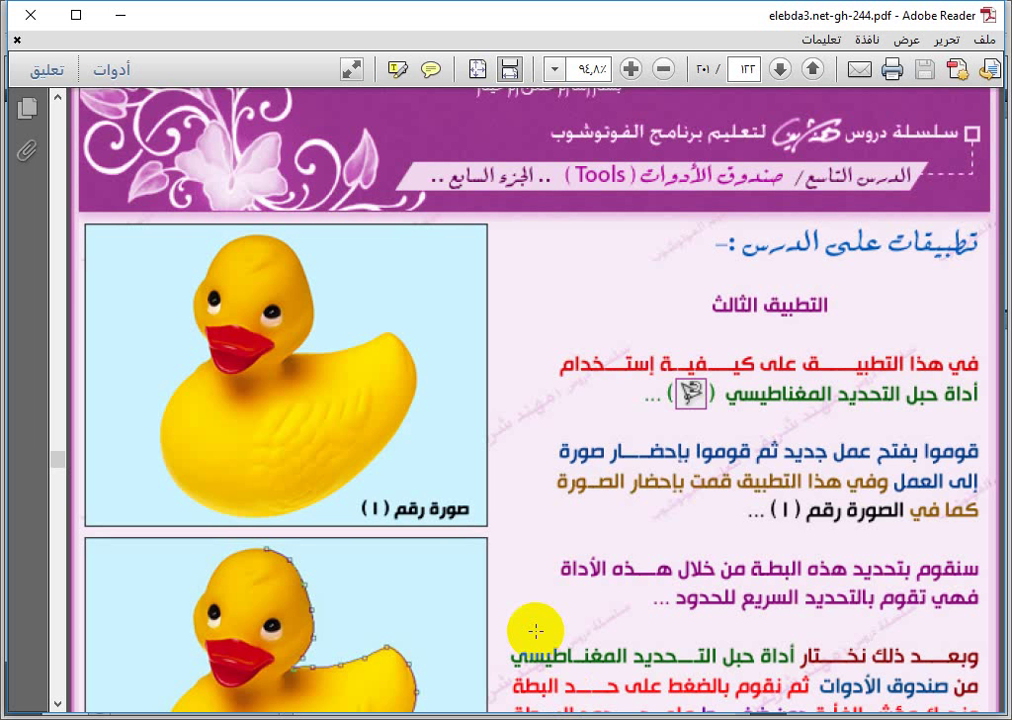
scroll(536, 630, "down", 10)
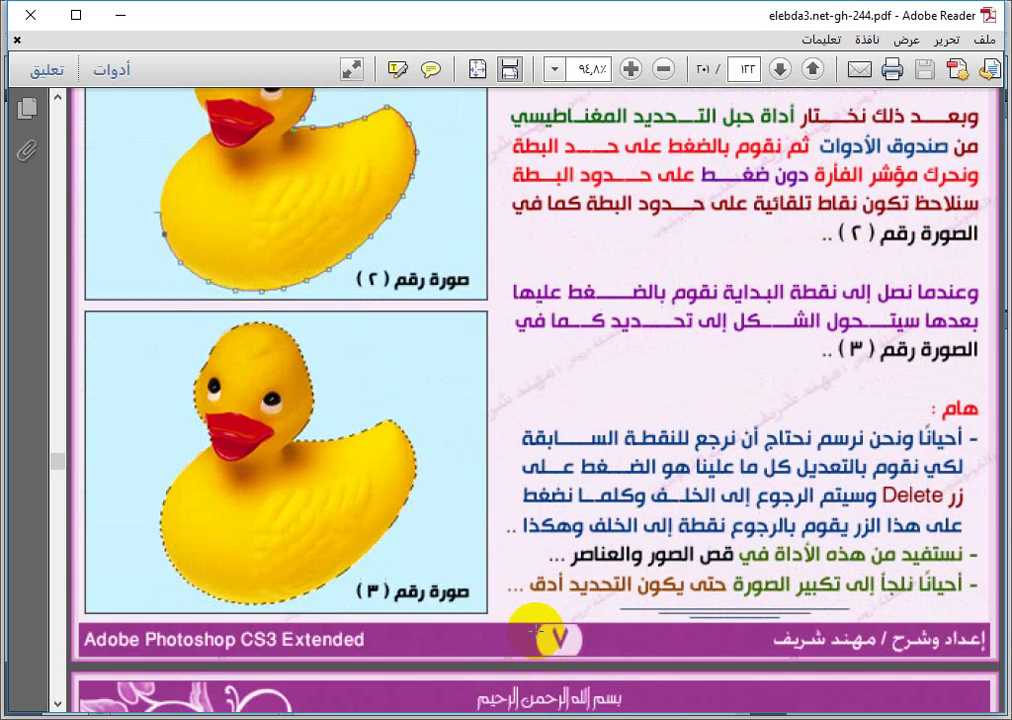
scroll(536, 630, "down", 9)
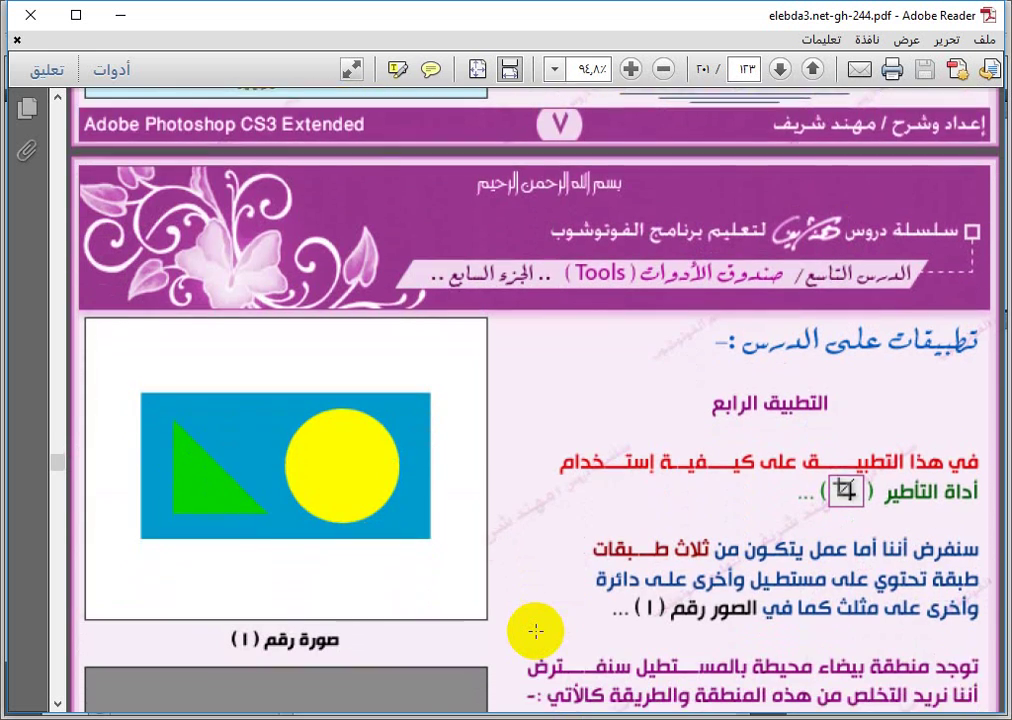
scroll(536, 634, "down", 1)
scroll(536, 632, "down", 3)
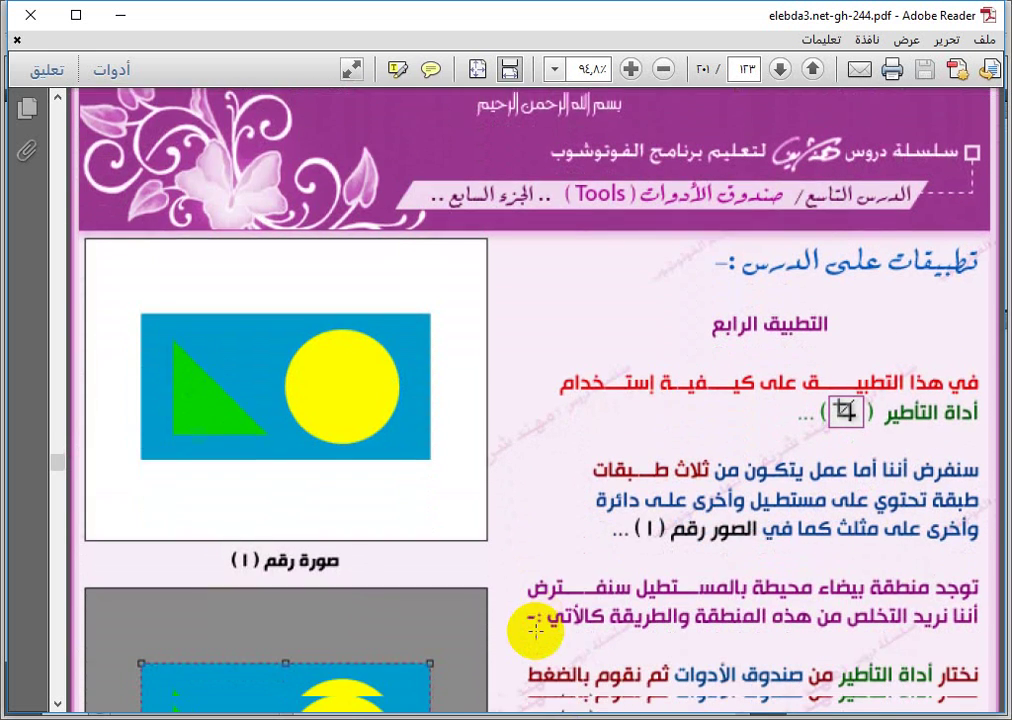
scroll(536, 630, "down", 2)
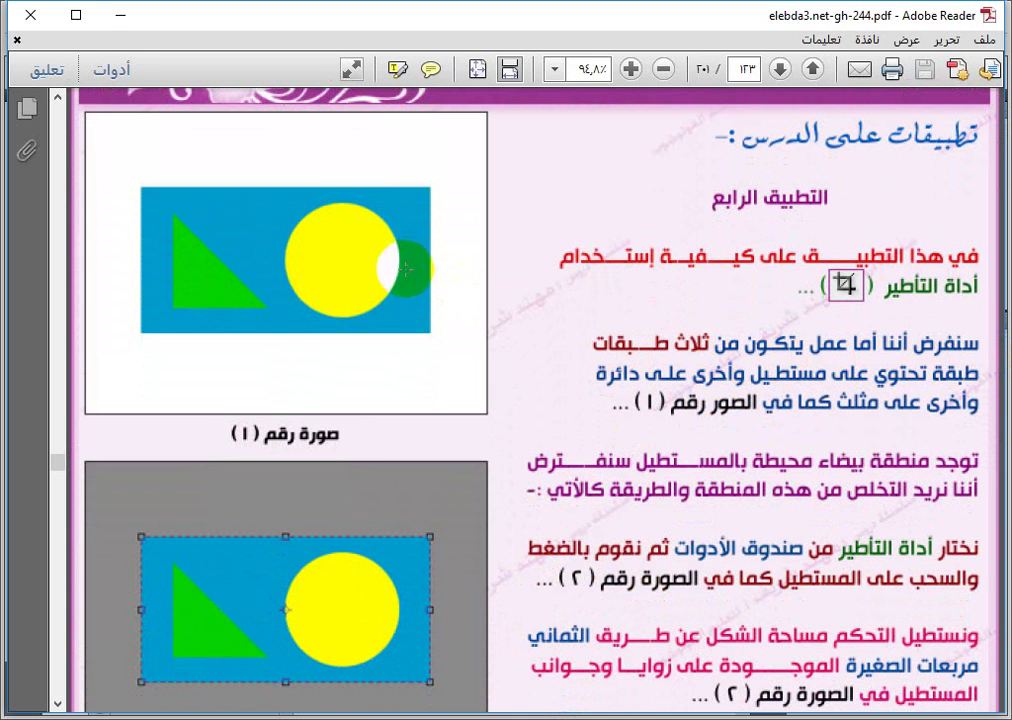
left_click(387, 302)
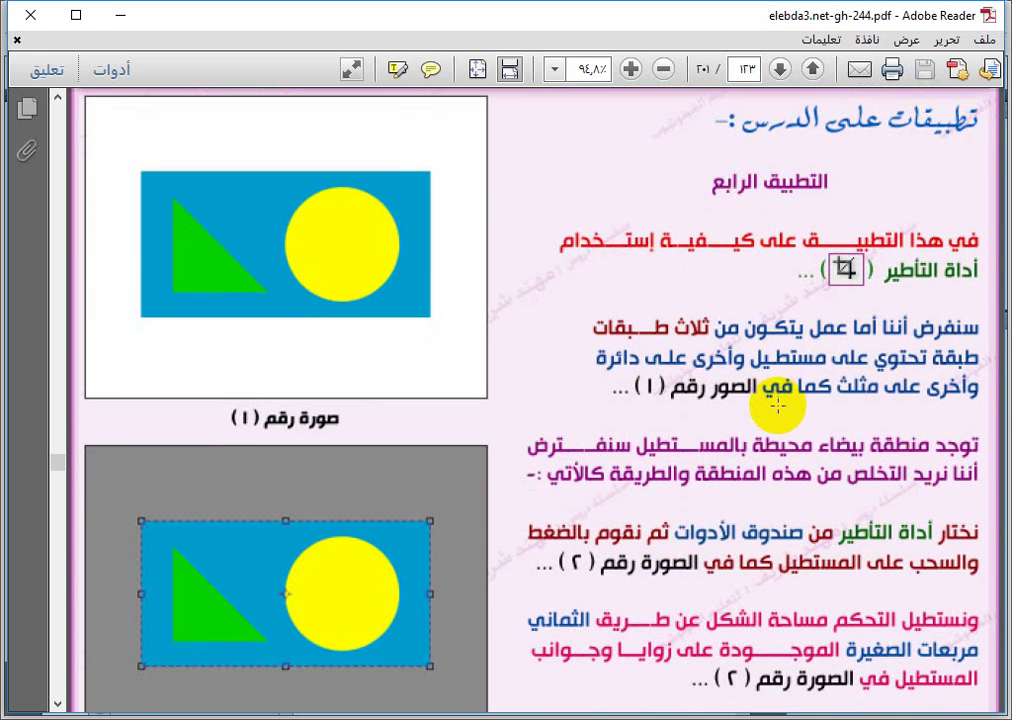
Review the Crop exercise's figures, switch back to Photoshop and create a new 405 × 305 pixel RGB document with a white background.
scroll(777, 405, "down", 3)
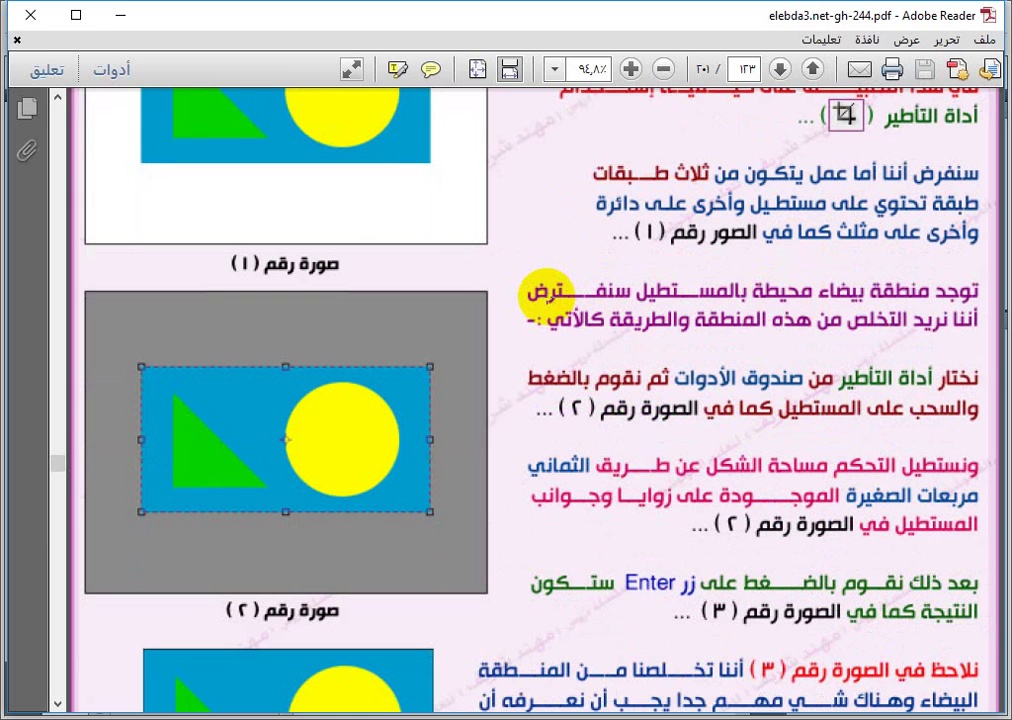
scroll(545, 295, "up", 3)
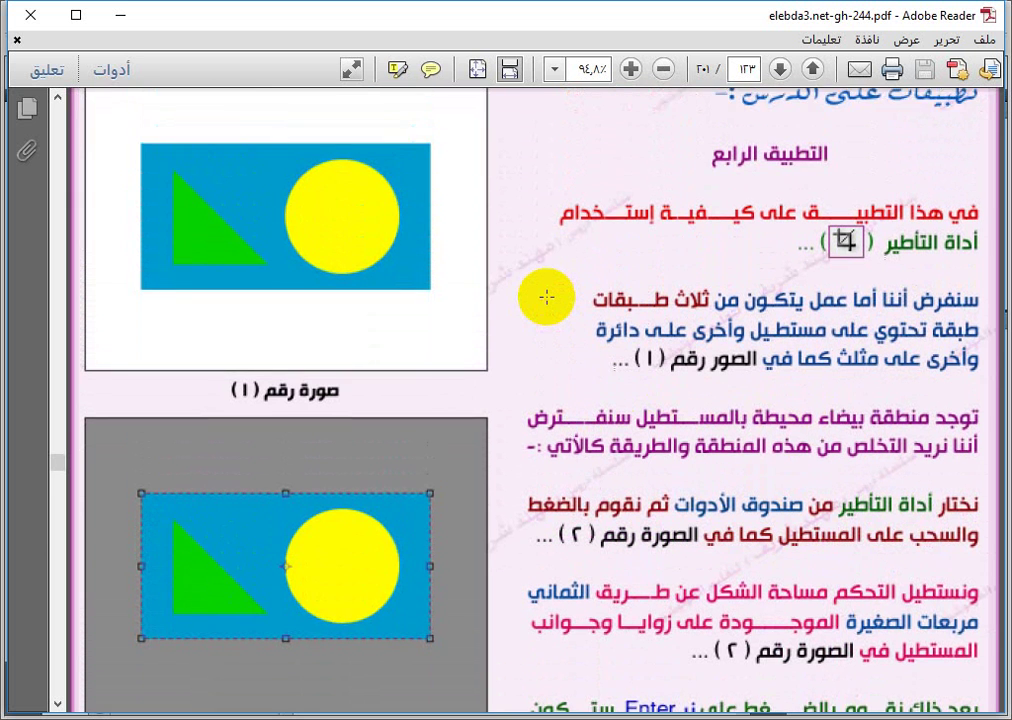
left_click(118, 17)
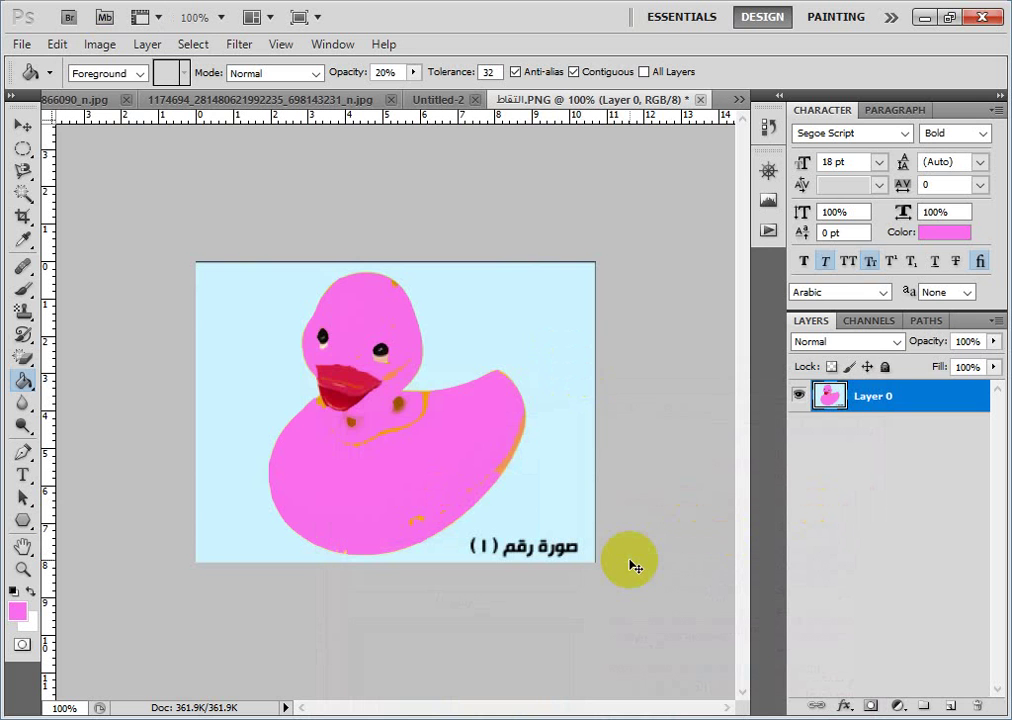
key("ctrl+n")
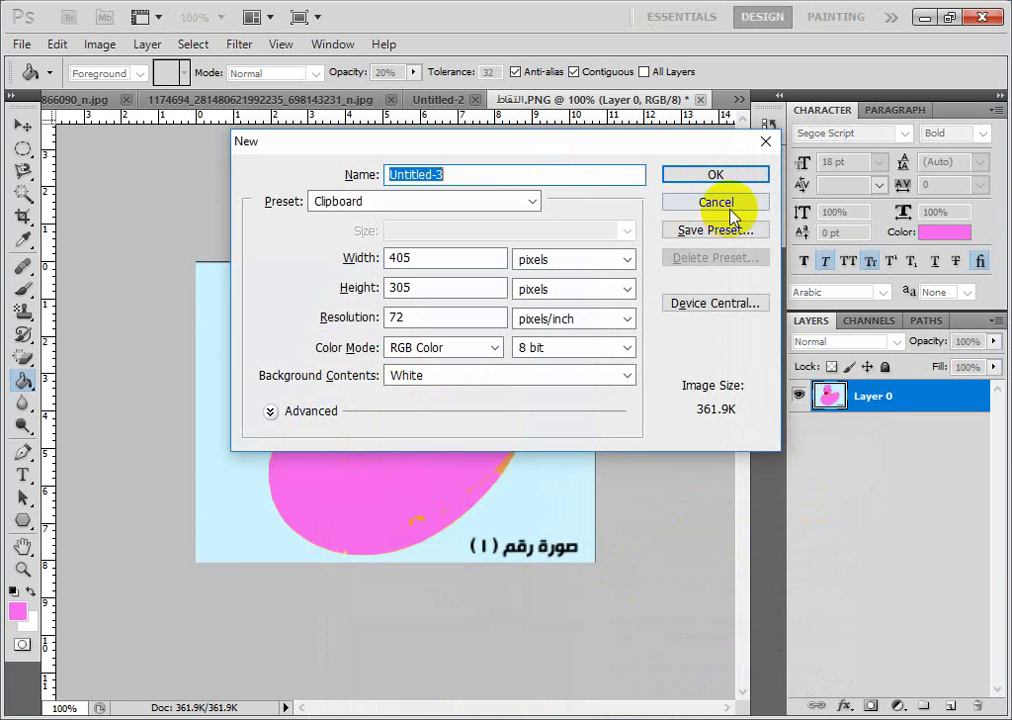
left_click(727, 181)
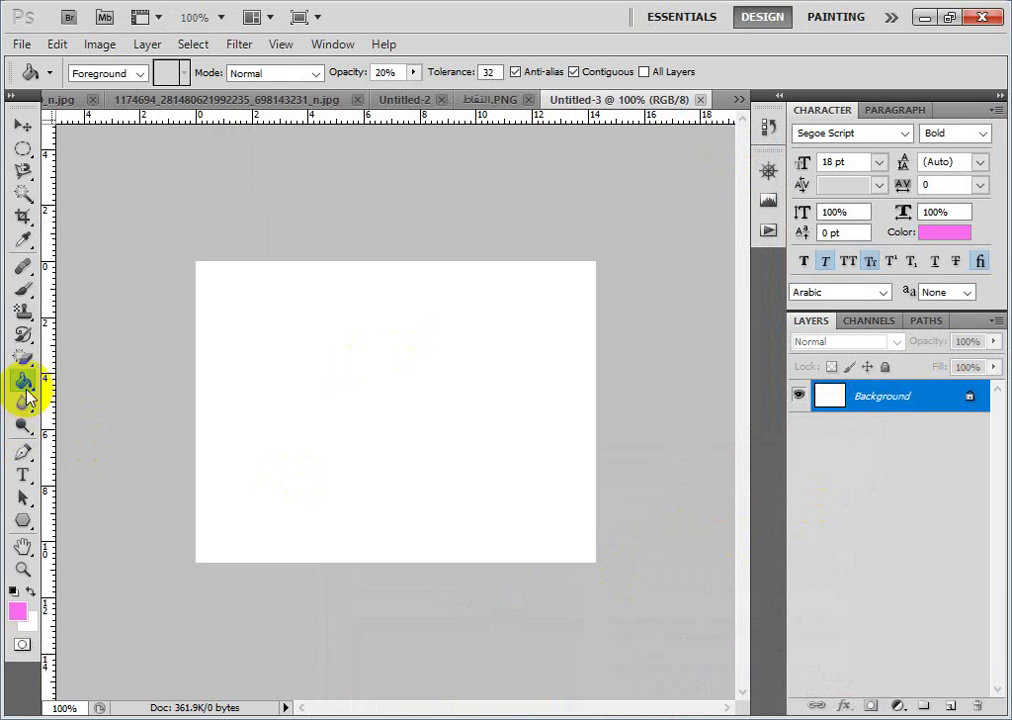
Draw a rectangular marquee selection across the middle of the blank canvas on the Background layer.
left_click(25, 152)
right_click(25, 152)
left_click(105, 152)
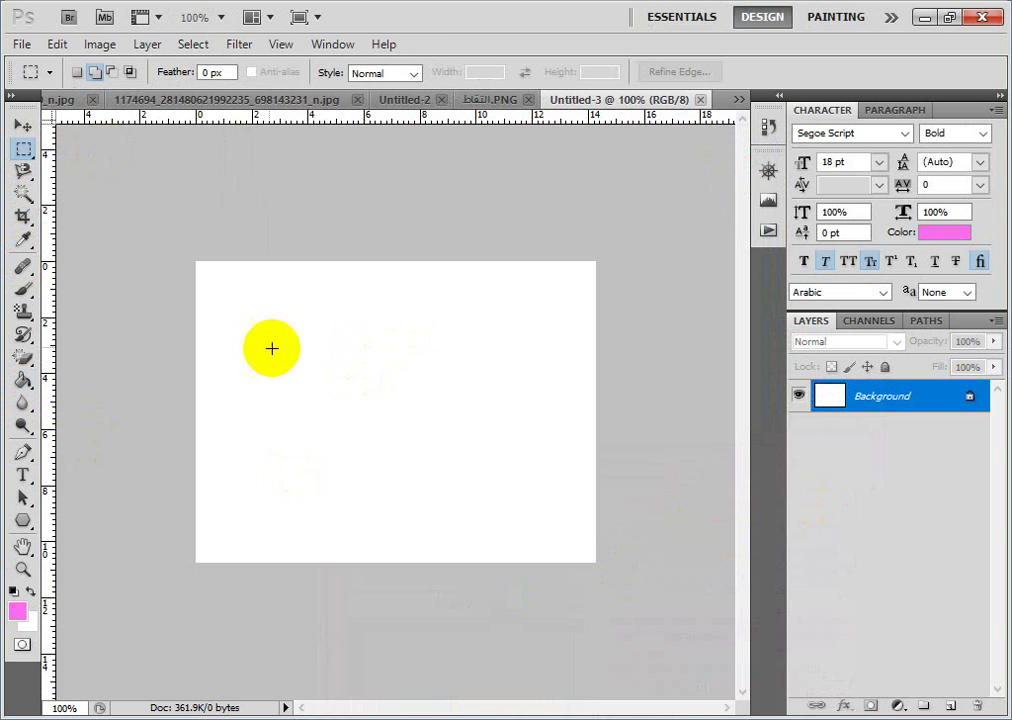
left_click_drag(253, 343, 567, 523)
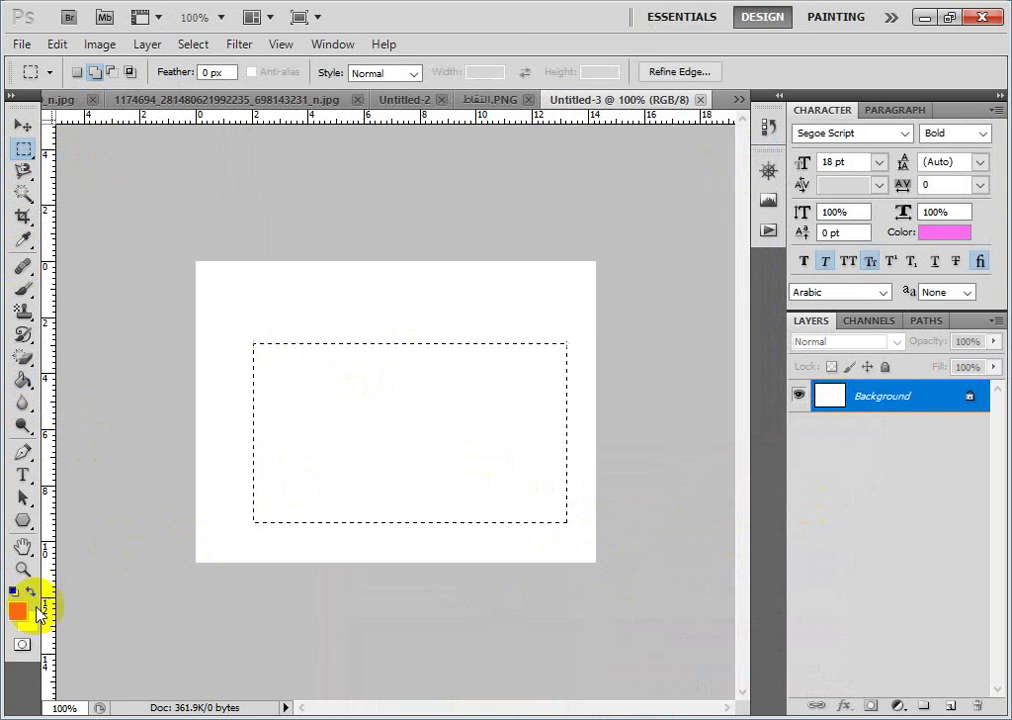
Set the foreground colour to a strong blue in the Color Picker.
left_click(16, 620)
left_click_drag(662, 158, 661, 189)
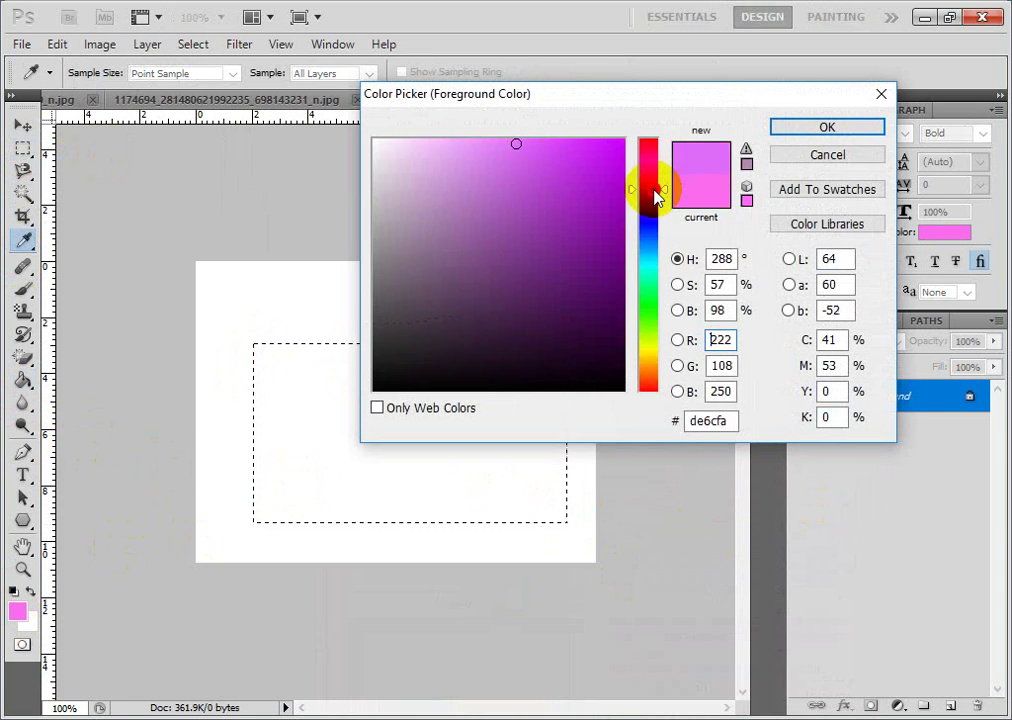
left_click(648, 226)
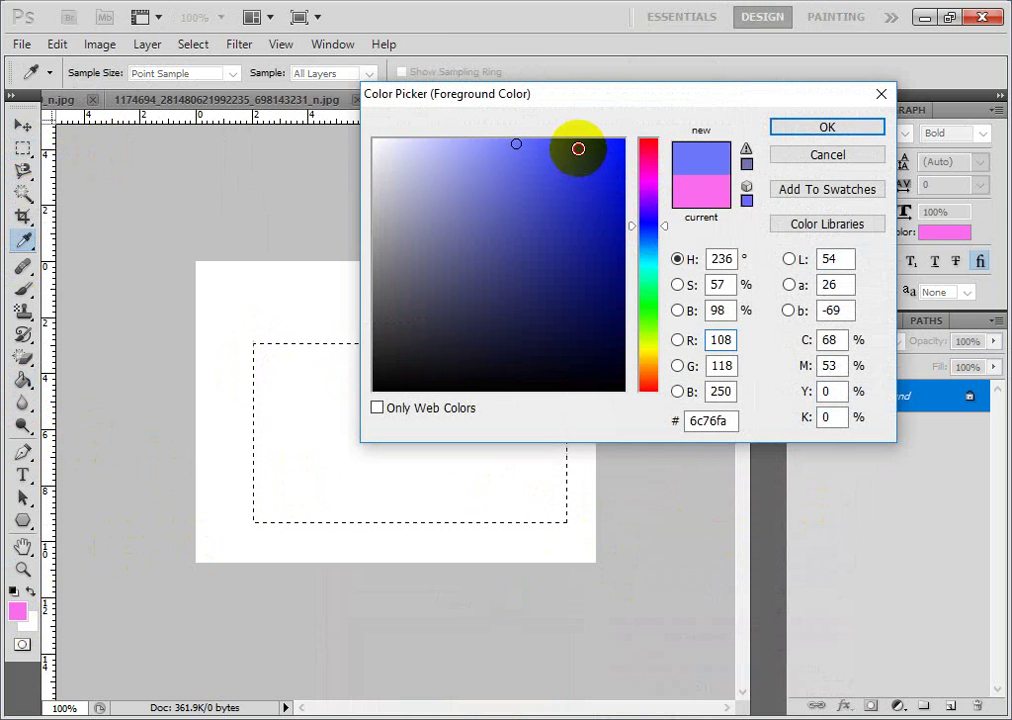
left_click(577, 147)
left_click(803, 128)
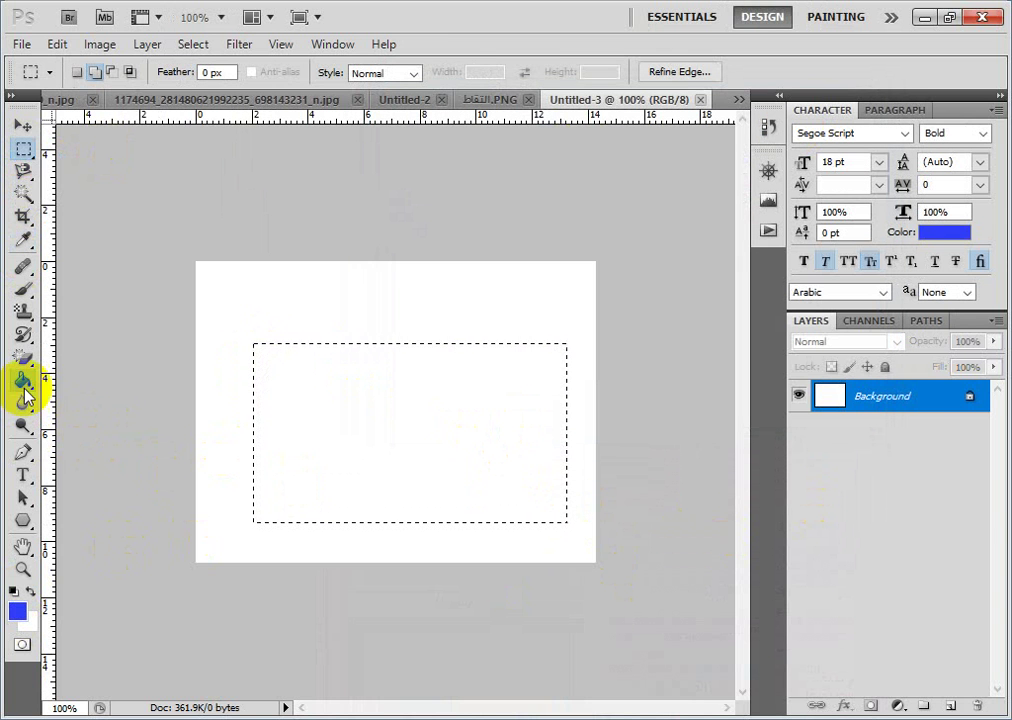
Fill the rectangular selection on the Background layer repeatedly with the blue foreground colour using the Paint Bucket.
left_click(24, 383)
left_click(480, 428)
left_click(486, 436)
left_click(485, 434)
left_click(483, 431)
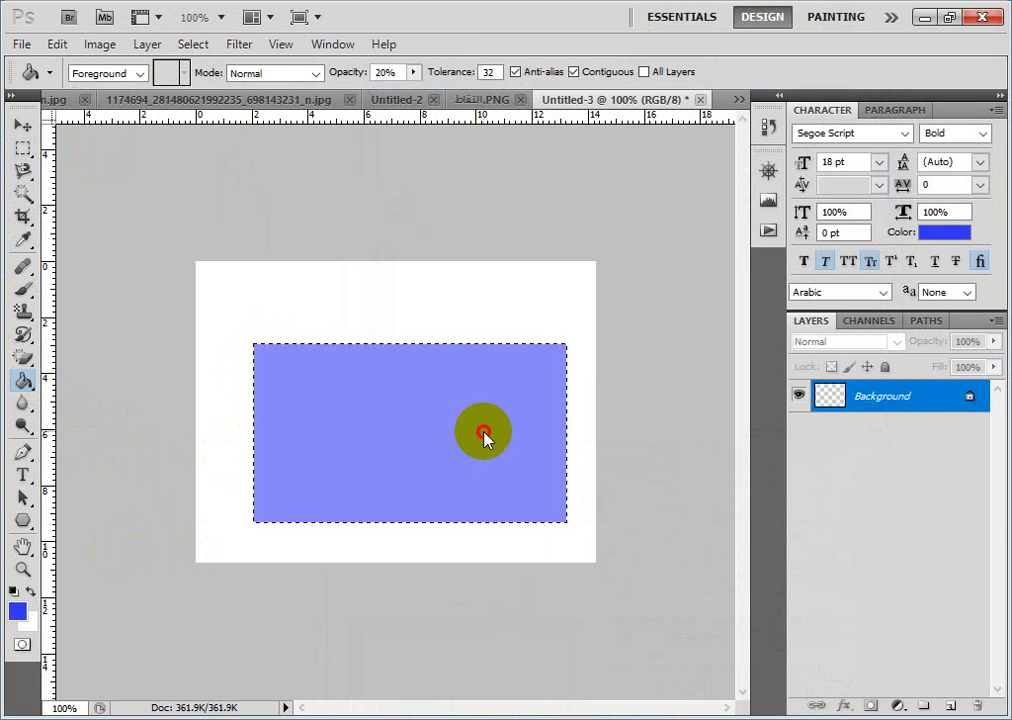
left_click(484, 436)
left_click(484, 440)
Undo all the blue fills on the Background layer.
key("ctrl+alt+z")
key("ctrl+alt+z")
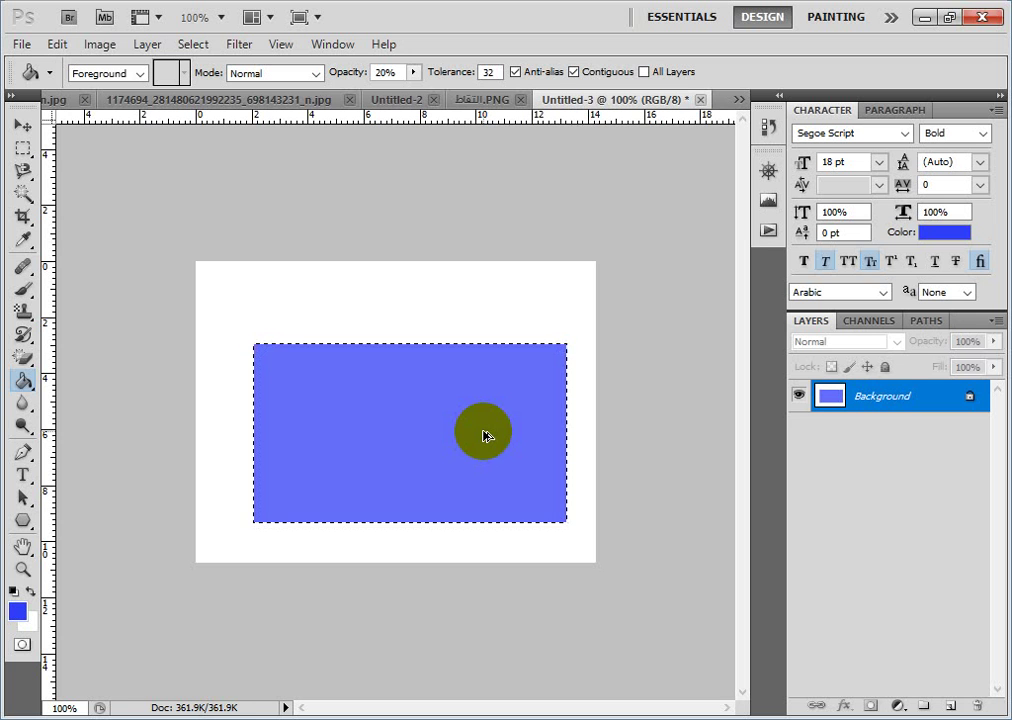
key("ctrl+alt+z")
key("ctrl+alt+z")
key("ctrl+alt+z")
key("ctrl+alt+z")
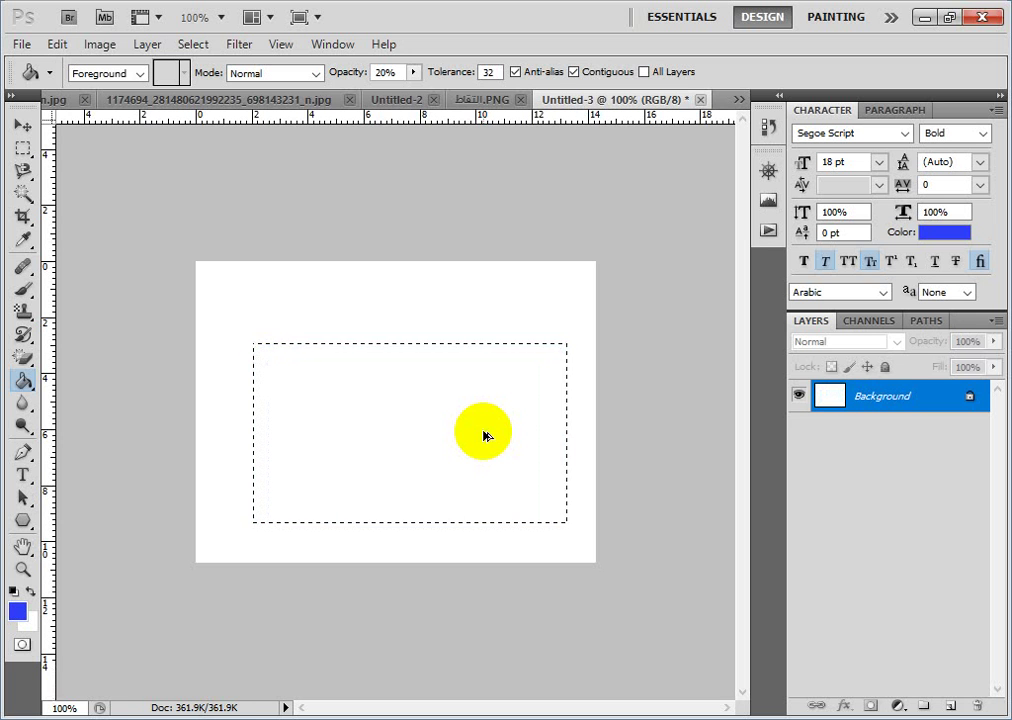
Add a new layer and draw a rectangular marquee selection over the lower middle of the canvas.
left_click(950, 705)
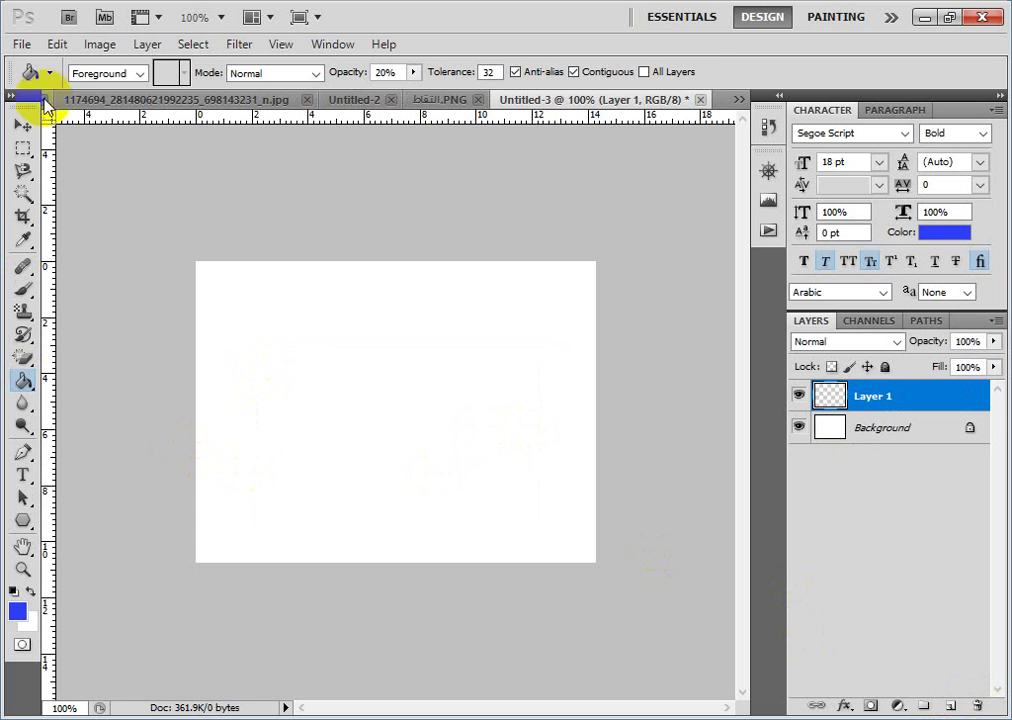
left_click(24, 149)
left_click(273, 361)
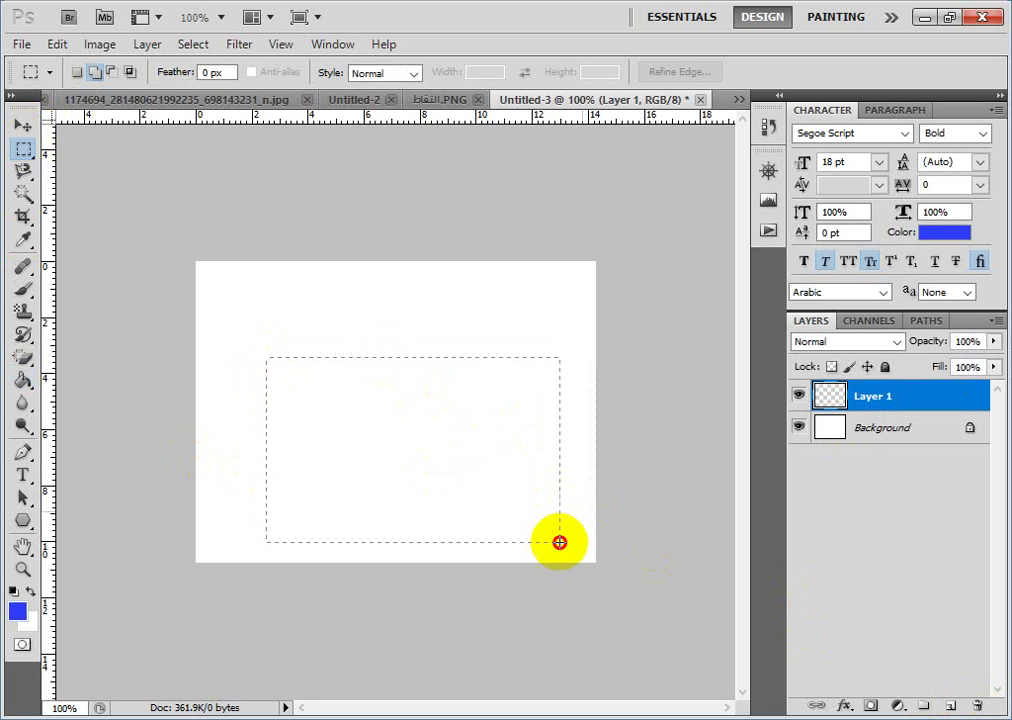
left_click_drag(559, 546, 559, 546)
Try to move the empty rectangular selection with the Move tool and dismiss the message.
left_click_drag(368, 413, 334, 382)
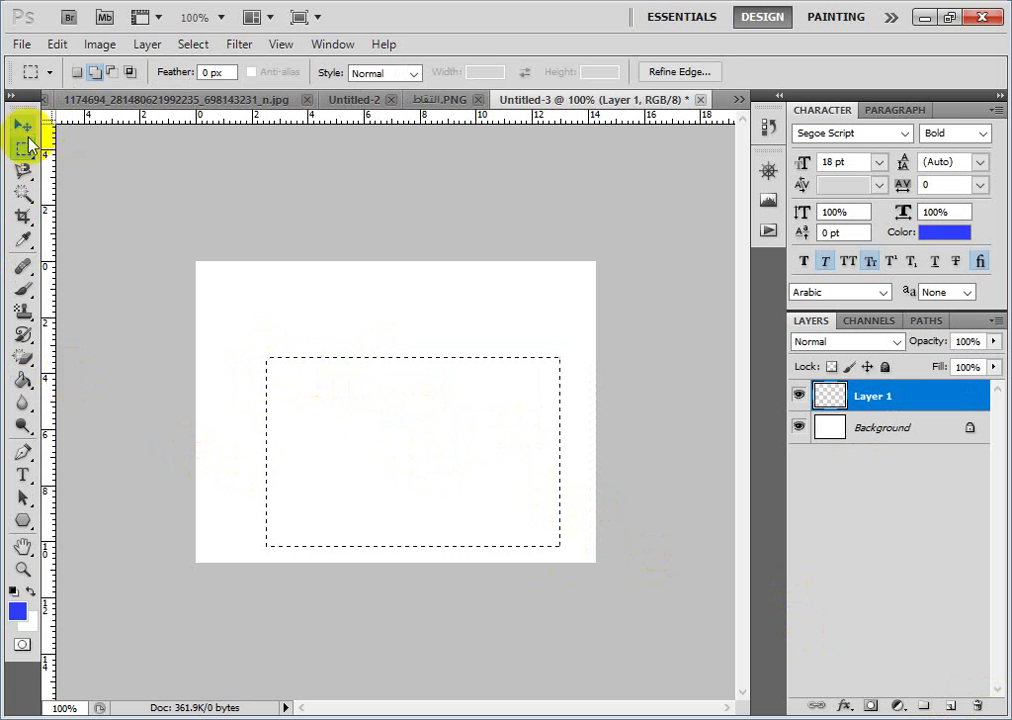
left_click(22, 126)
left_click(402, 397)
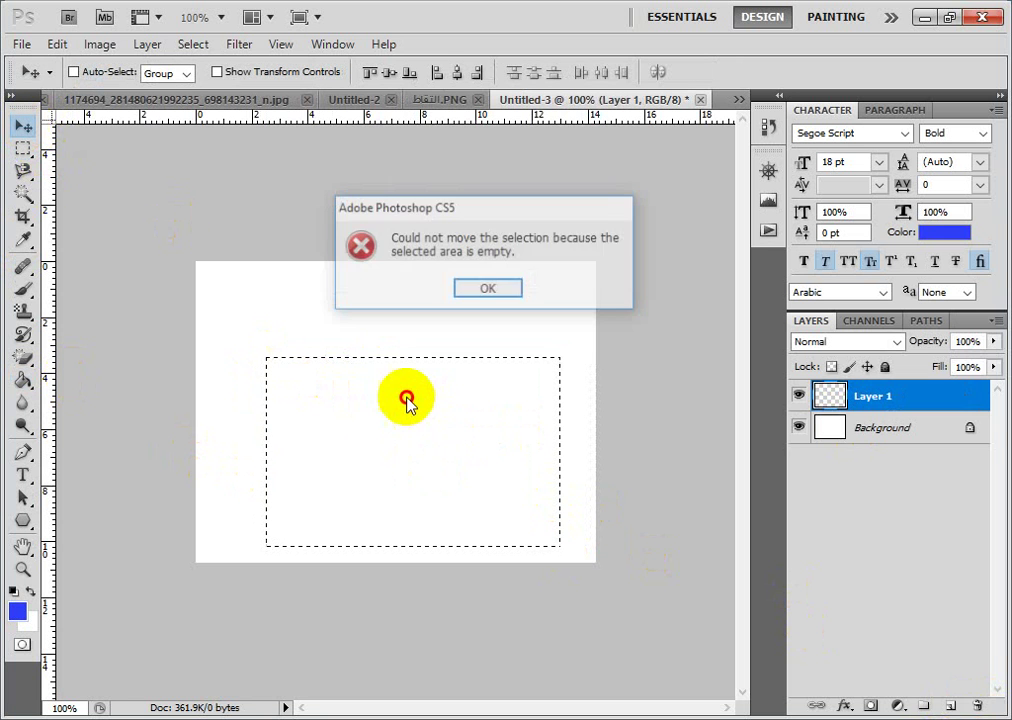
left_click(480, 288)
Fill the rectangular selection on the new layer with repeated blue fills and move the rectangle up to the centre of the canvas.
left_click(22, 380)
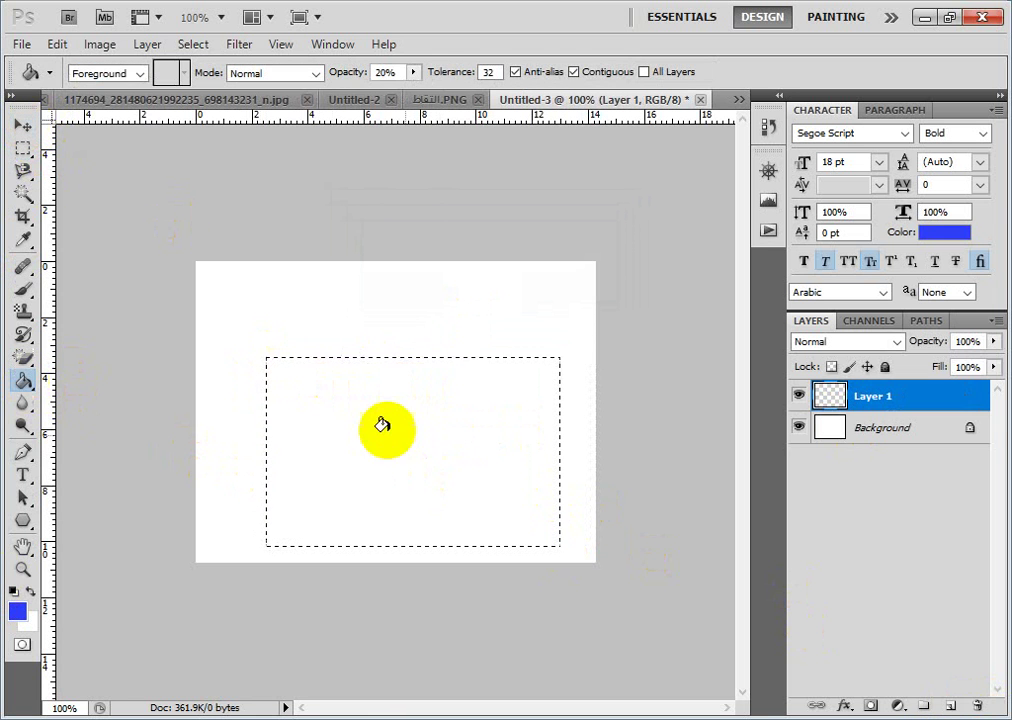
left_click(407, 428)
left_click(409, 429)
left_click(409, 429)
left_click(412, 435)
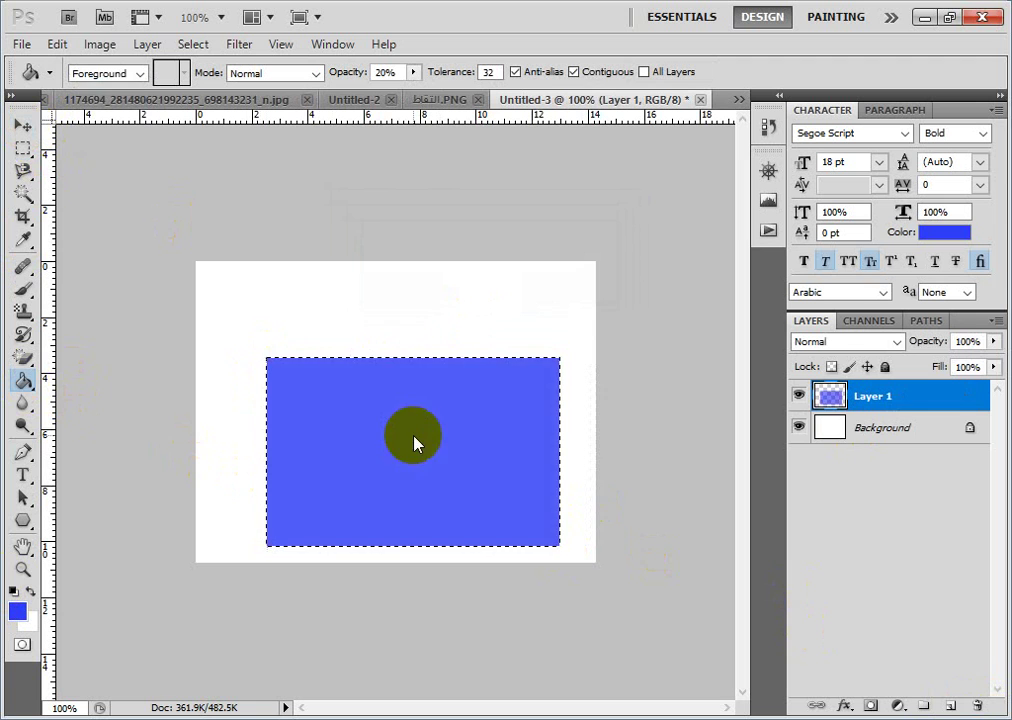
left_click(414, 437)
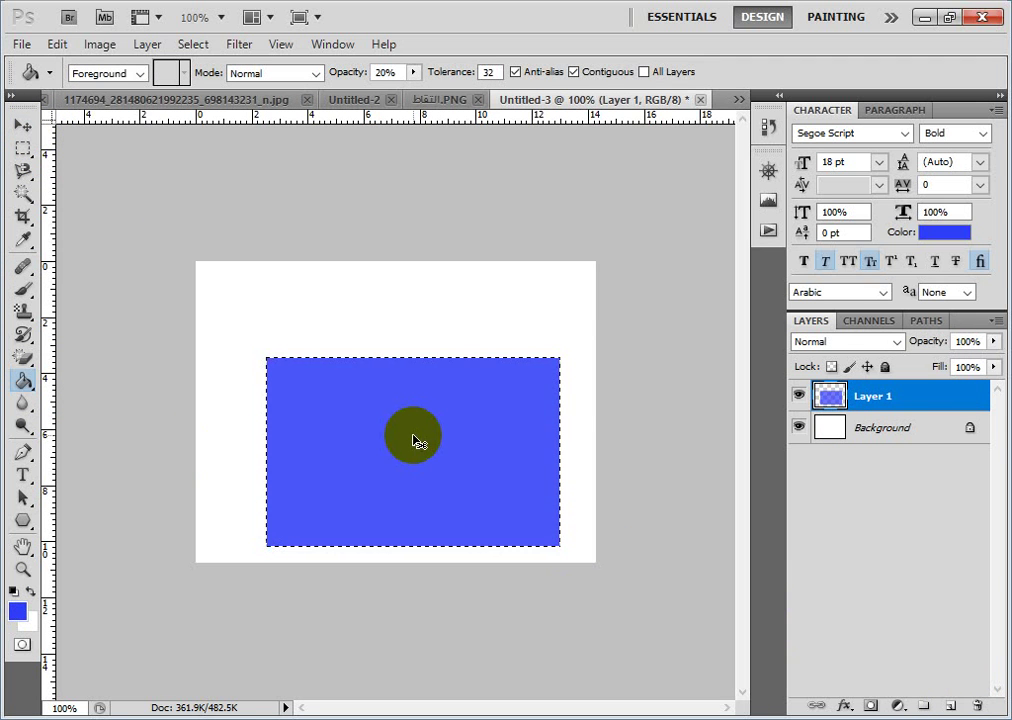
left_click(22, 125)
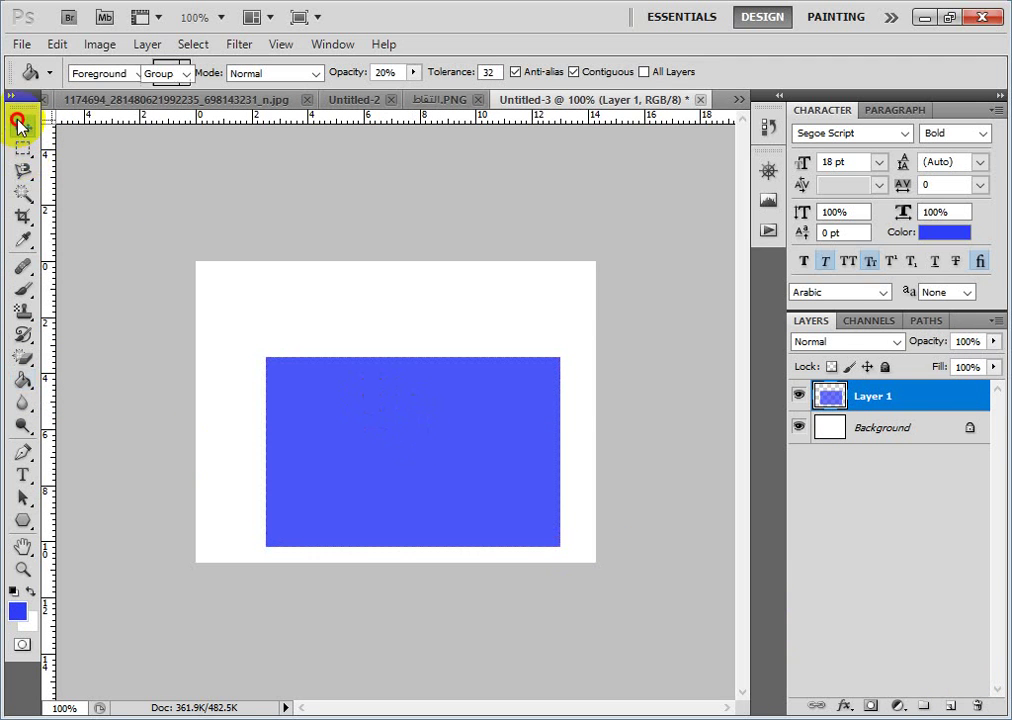
left_click_drag(357, 364, 338, 328)
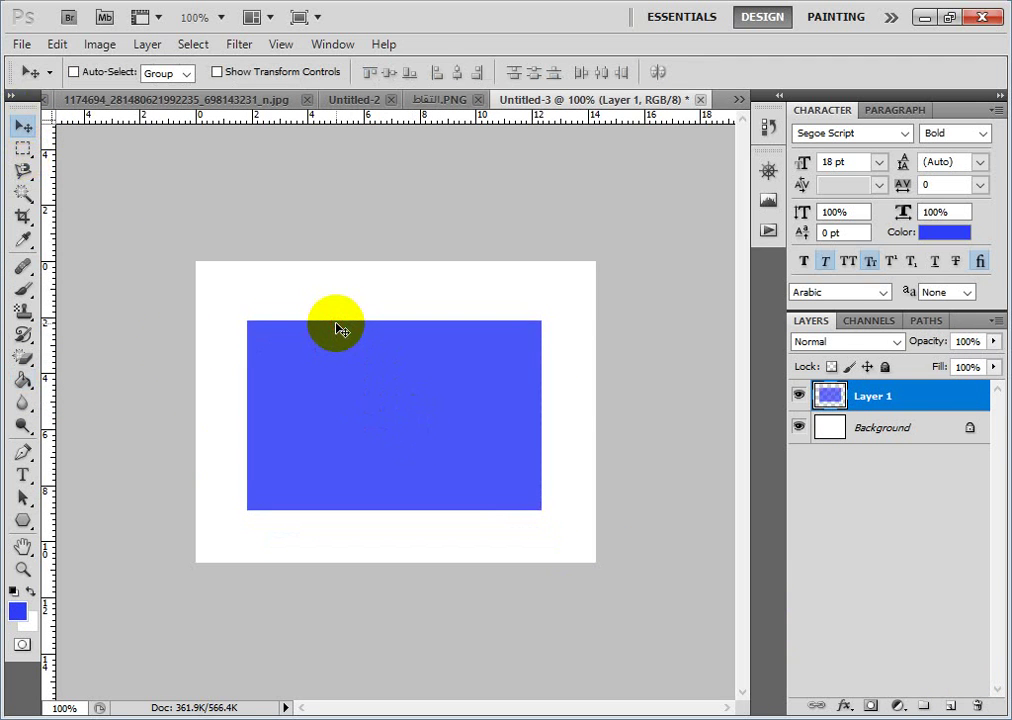
Add another layer and draw a circular selection over the right part of the blue rectangle with the Elliptical Marquee tool.
left_click(22, 148)
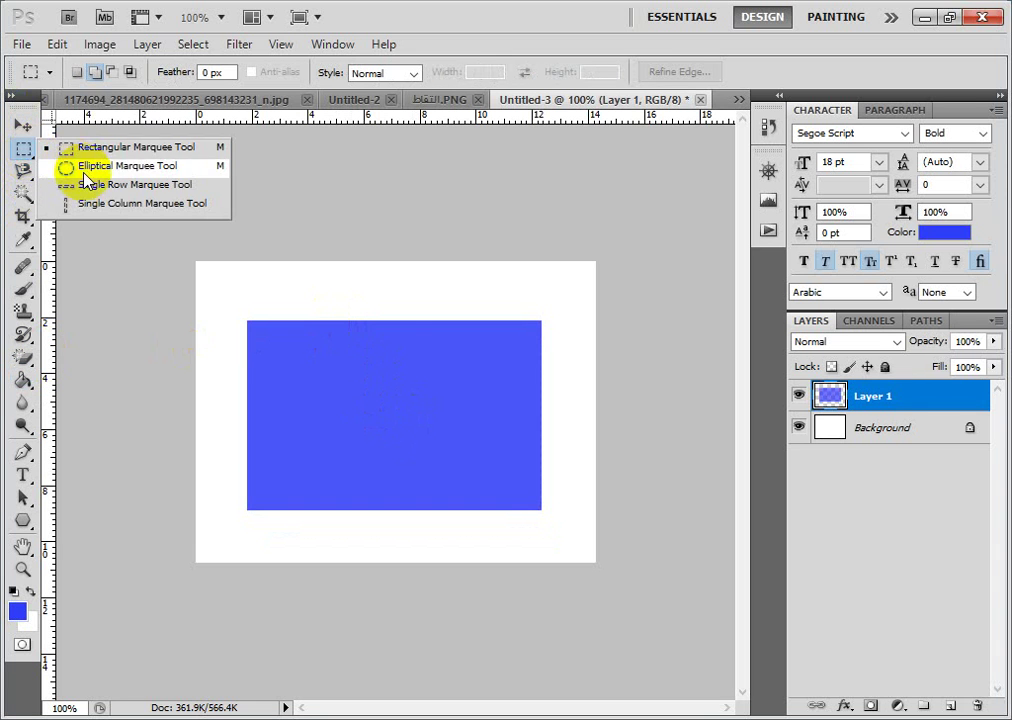
left_click(70, 166)
left_click_drag(394, 347, 492, 456)
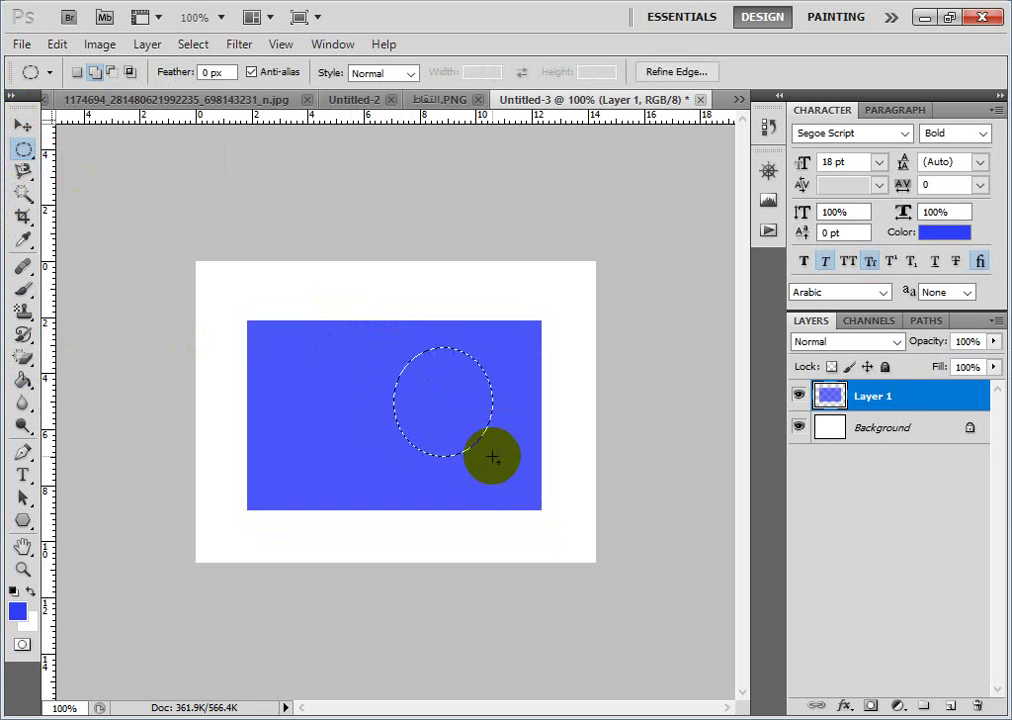
left_click(404, 431)
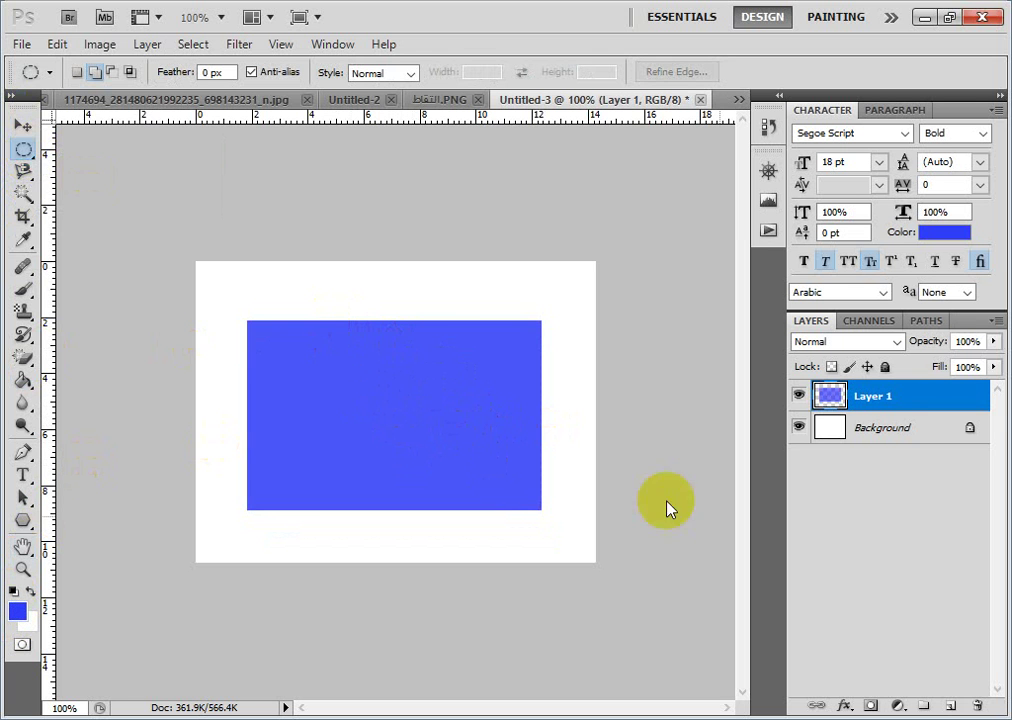
left_click(948, 706)
left_click_drag(411, 377, 507, 474)
Set the foreground colour to red f61c4a and fill the circular selection with it using the Paint Bucket.
left_click(22, 384)
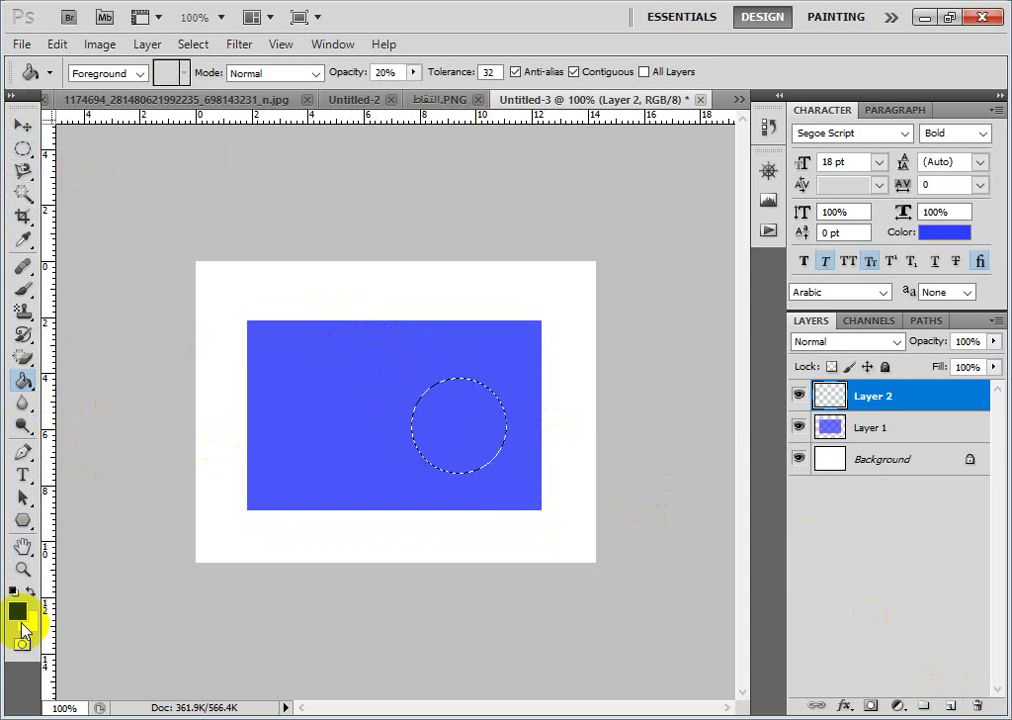
left_click(17, 610)
left_click_drag(667, 150, 645, 147)
left_click(596, 148)
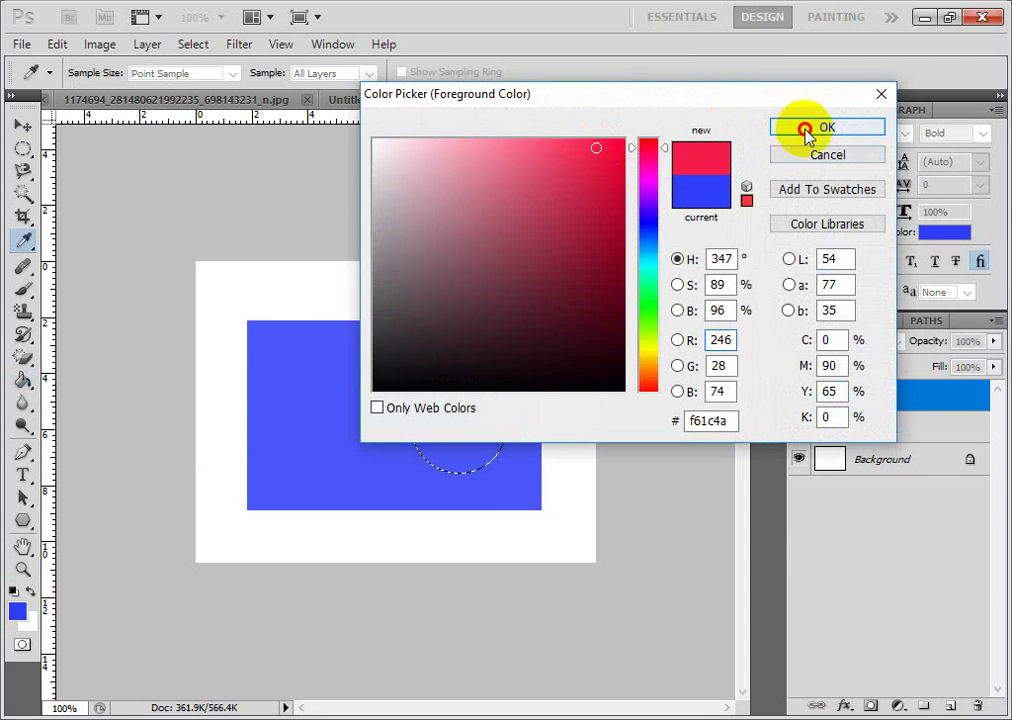
left_click(808, 133)
left_click(475, 443)
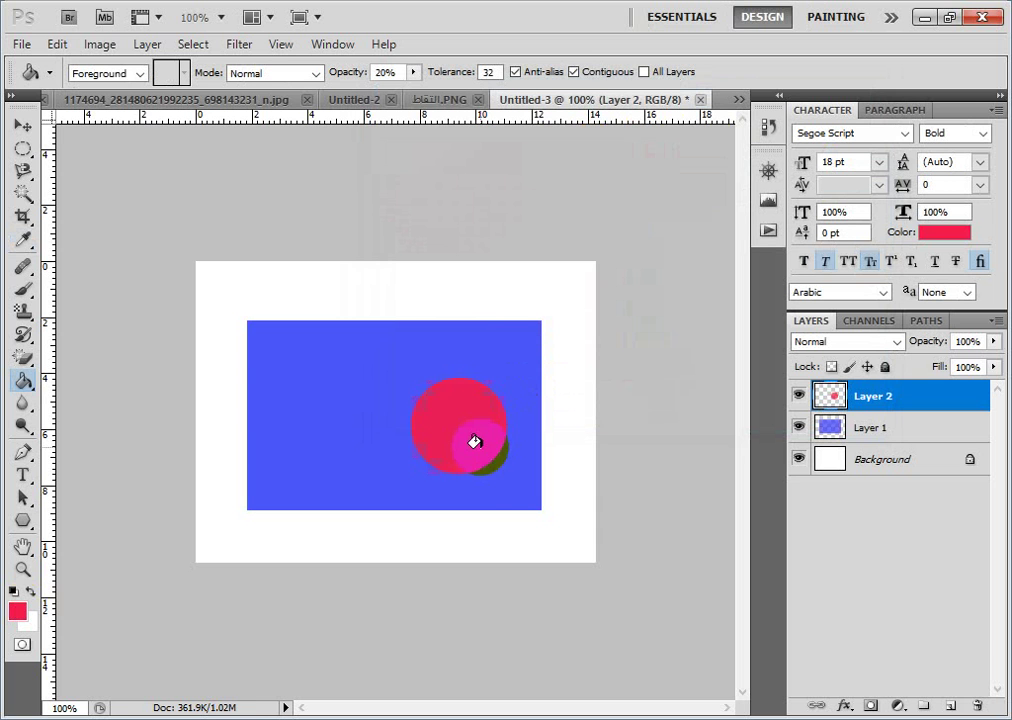
Add a third layer and outline a triangular selection on the left part of the blue rectangle with the Polygonal Lasso tool.
left_click(948, 706)
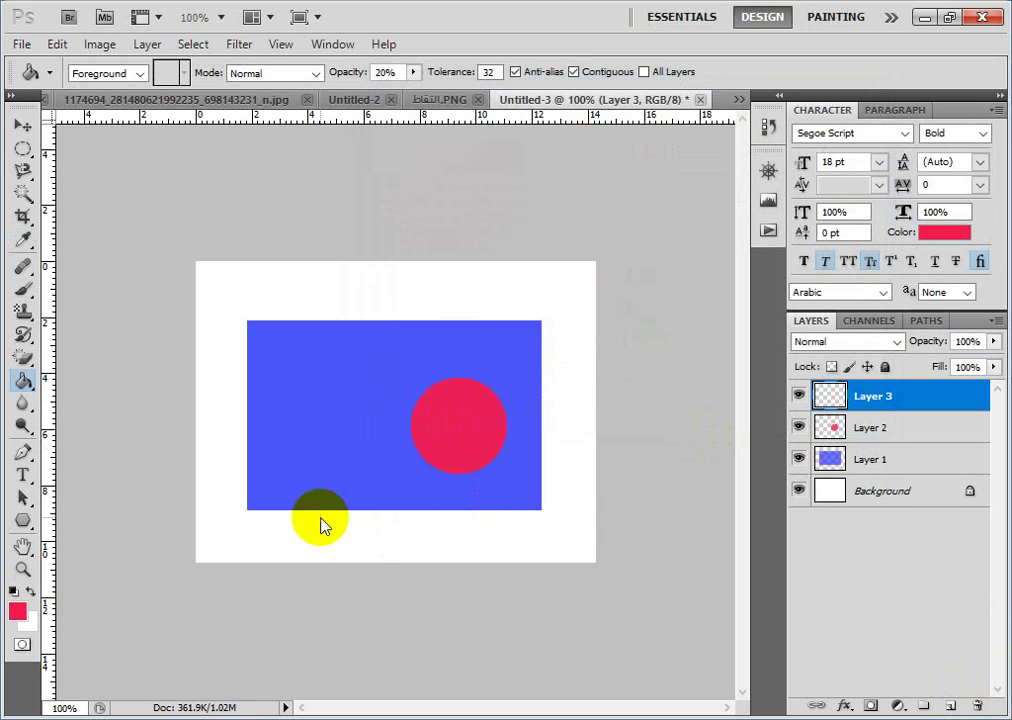
left_click(28, 180)
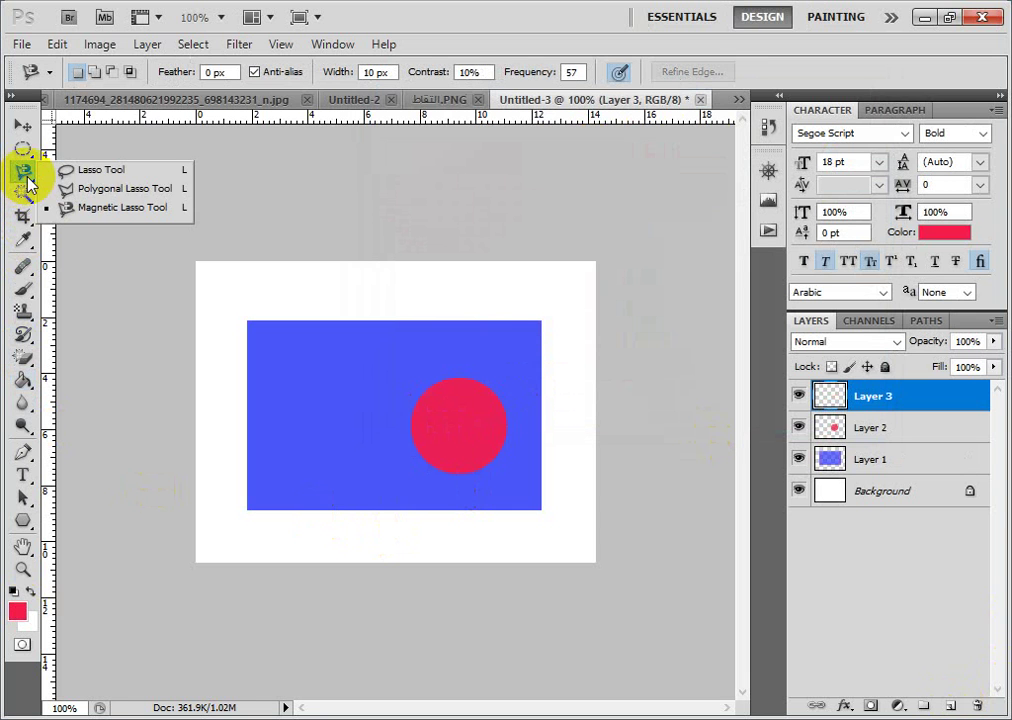
left_click(82, 196)
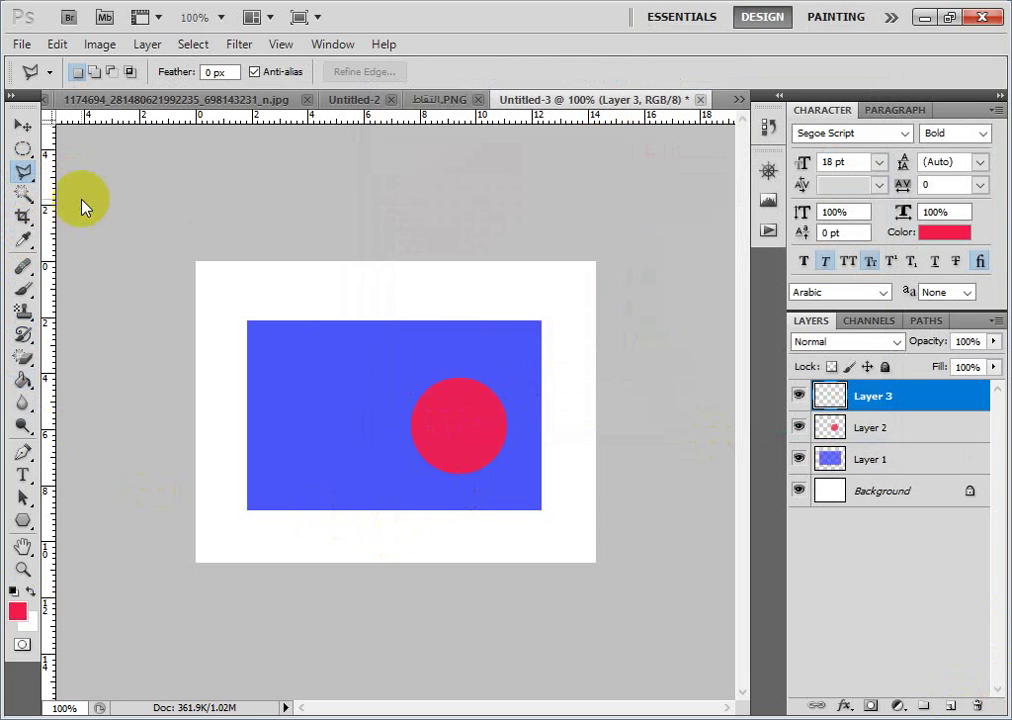
left_click(322, 380)
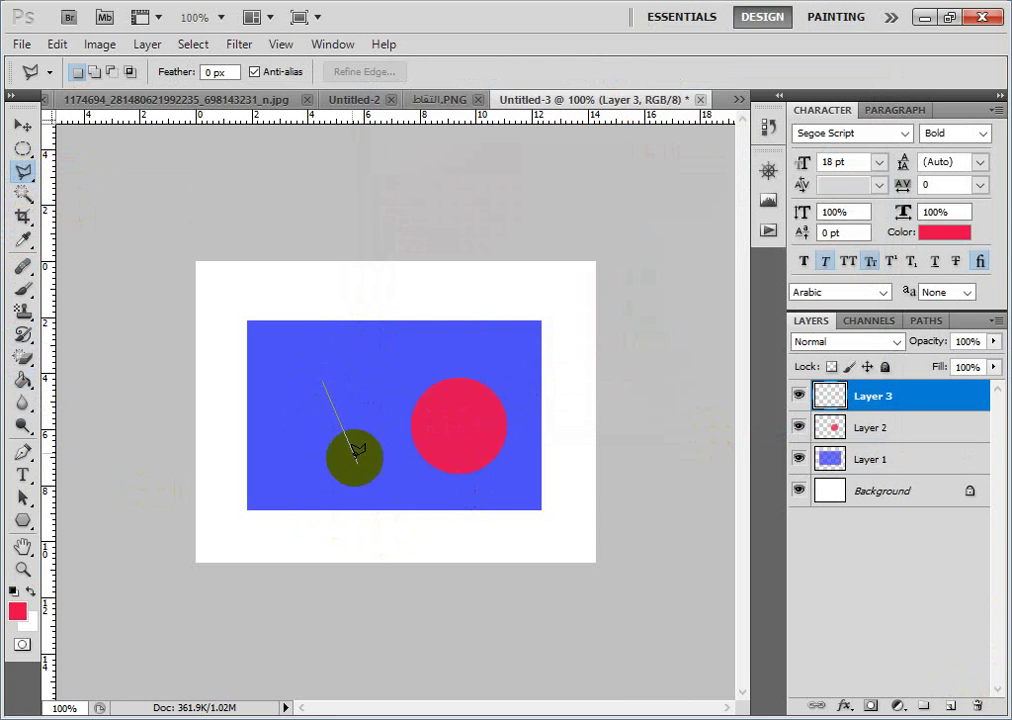
left_click(346, 479)
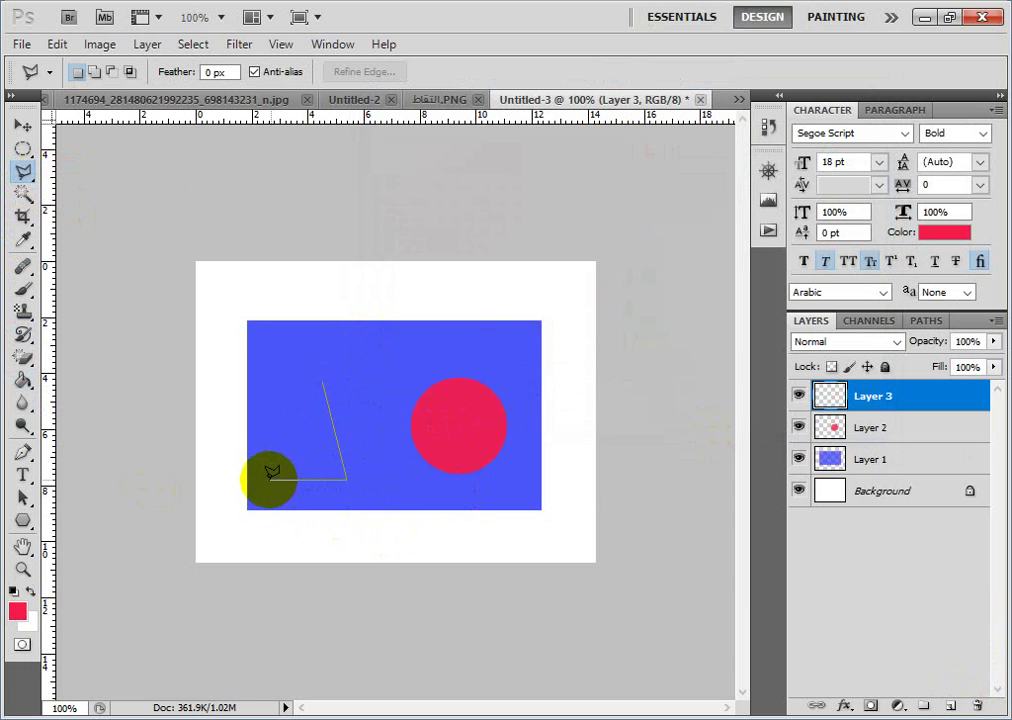
left_click(262, 470)
left_click(320, 382)
left_click(278, 401)
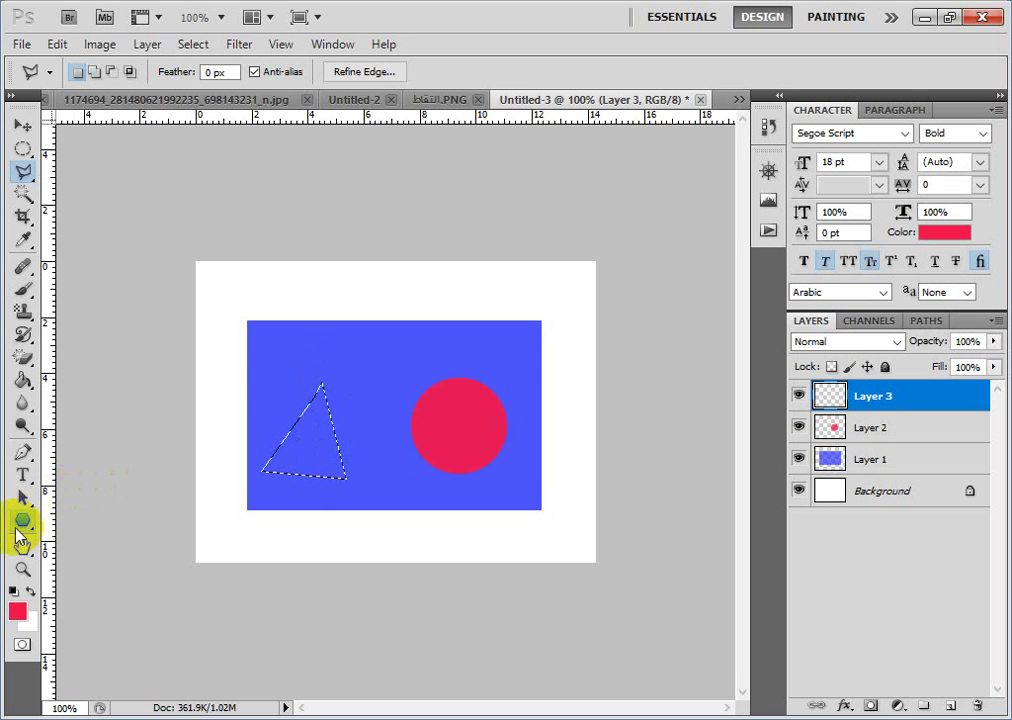
left_click(22, 524)
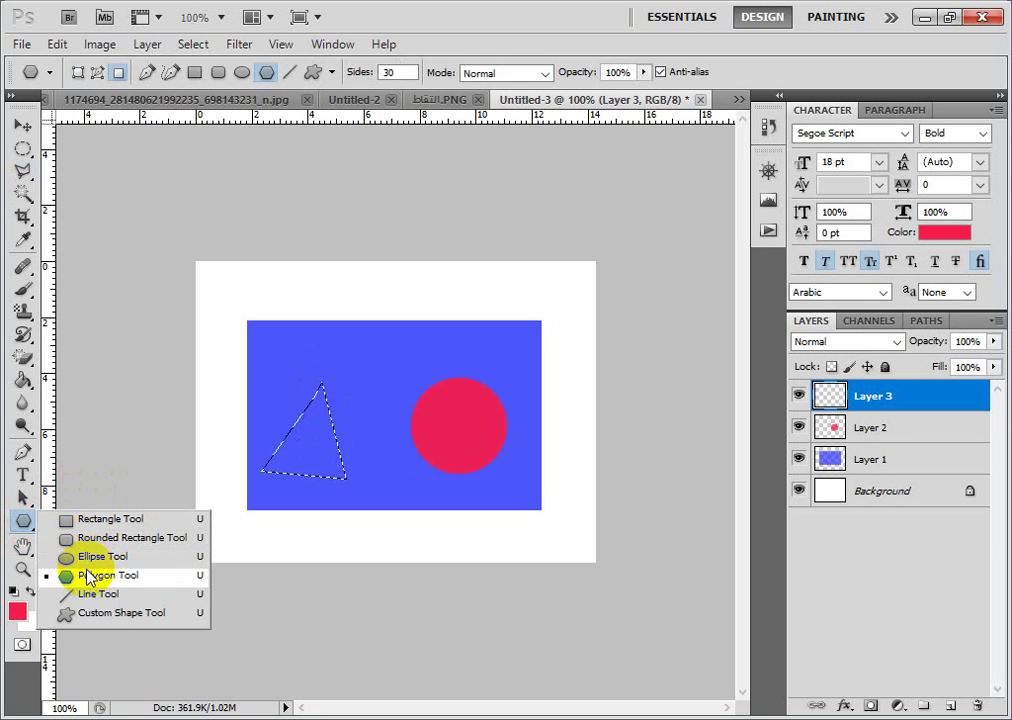
left_click(90, 577)
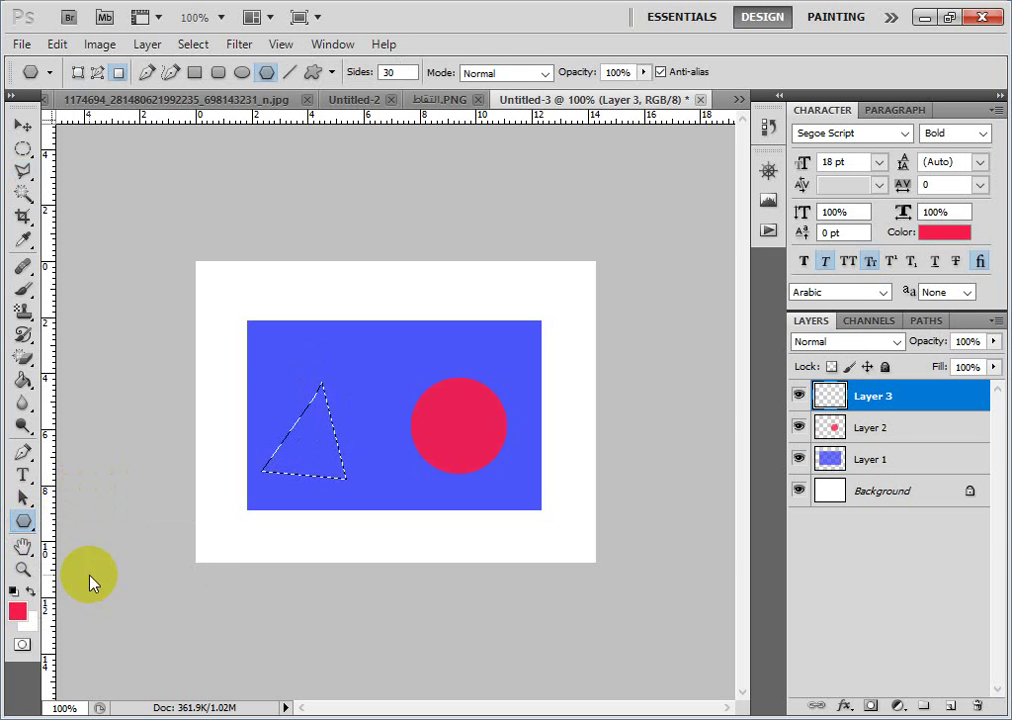
left_click(393, 72)
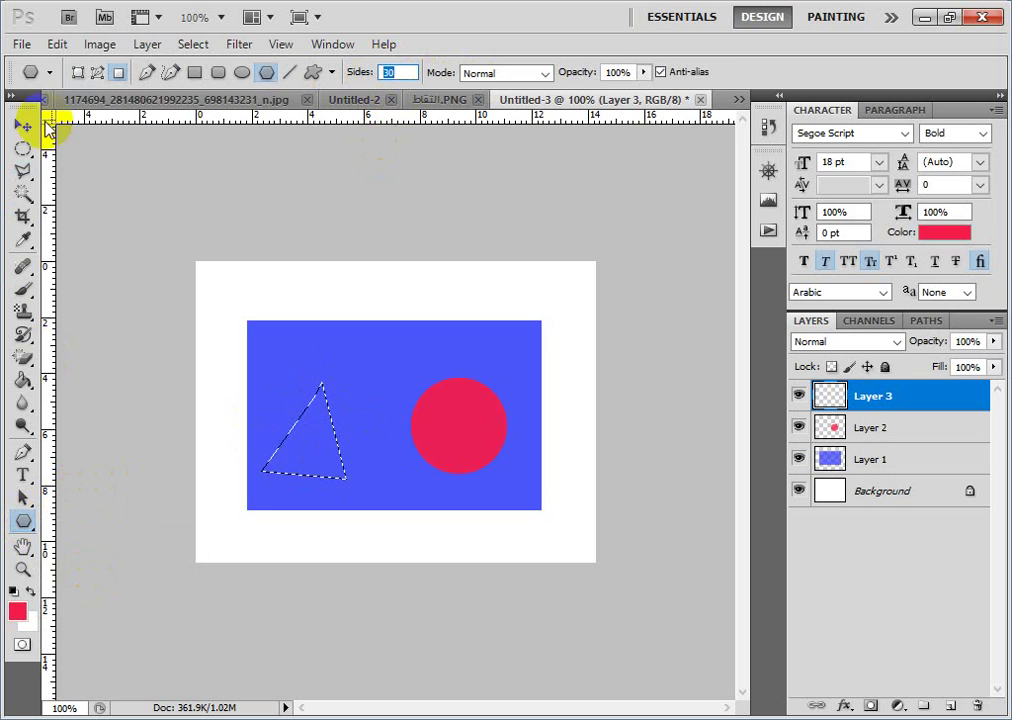
left_click(28, 147)
left_click(21, 127)
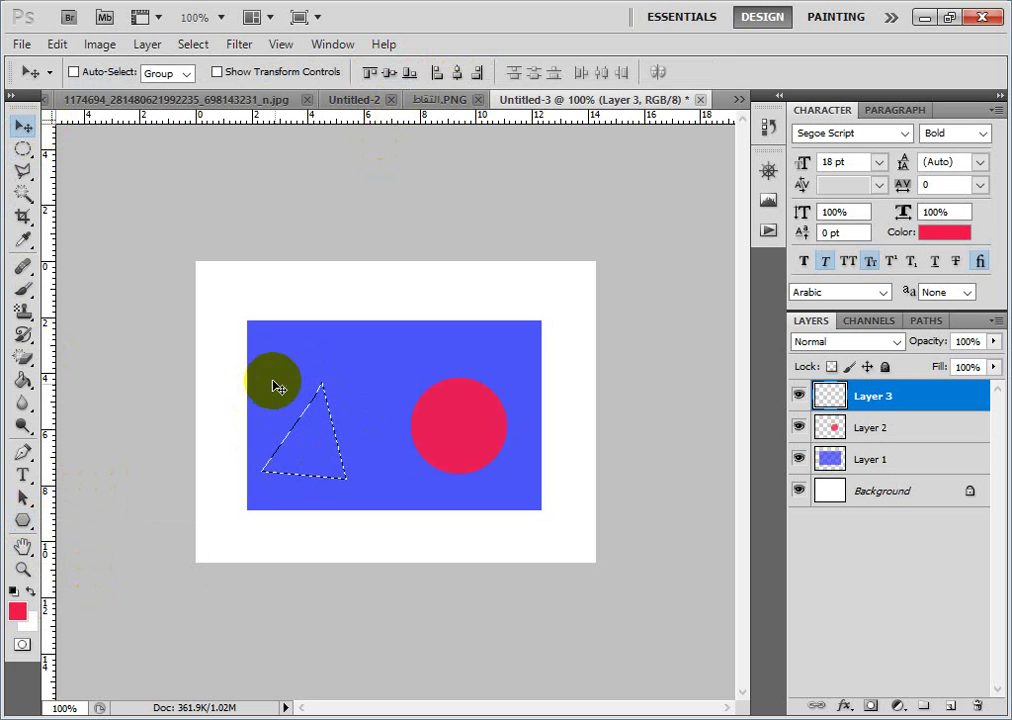
Set the foreground colour to yellow fdf63f and fill the triangular selection on the third layer with the Paint Bucket.
left_click(23, 380)
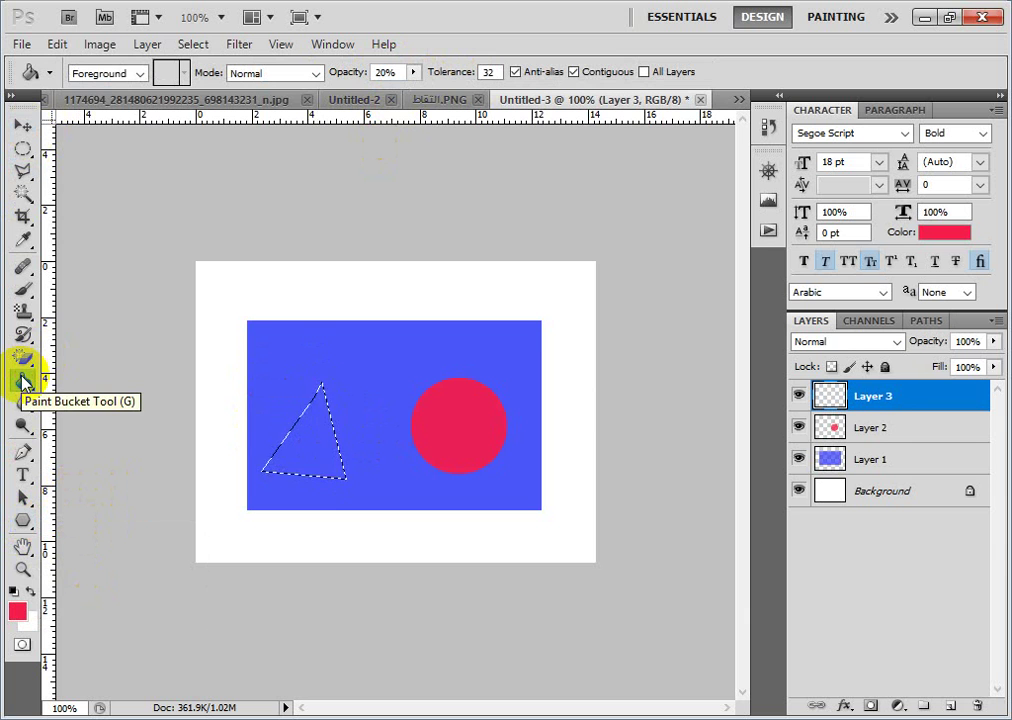
left_click(17, 608)
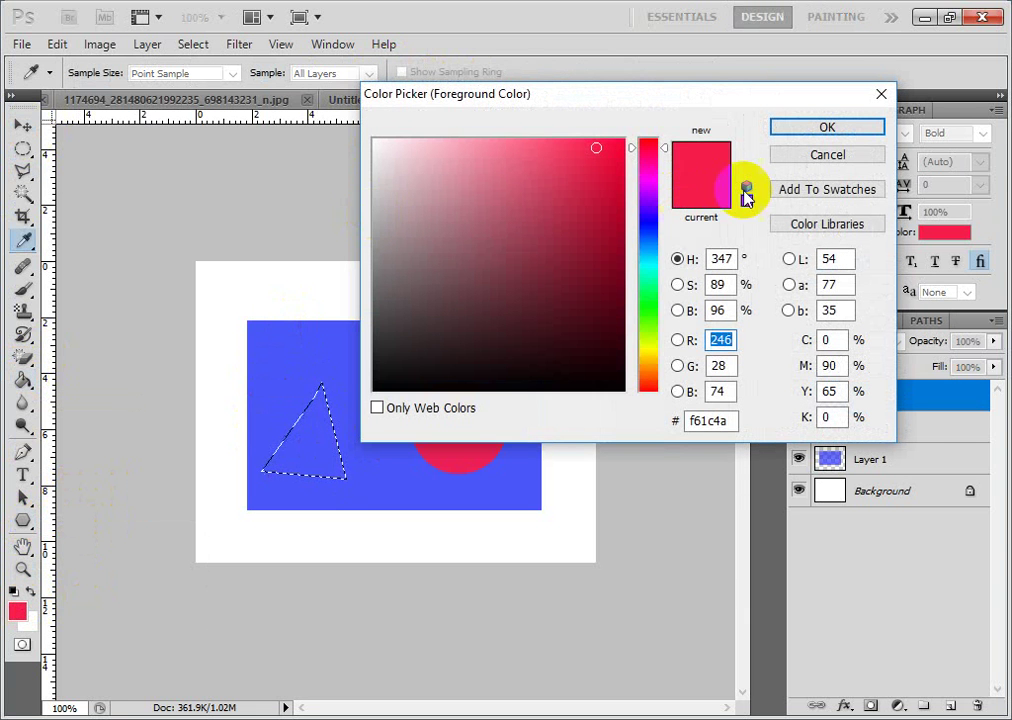
left_click(652, 305)
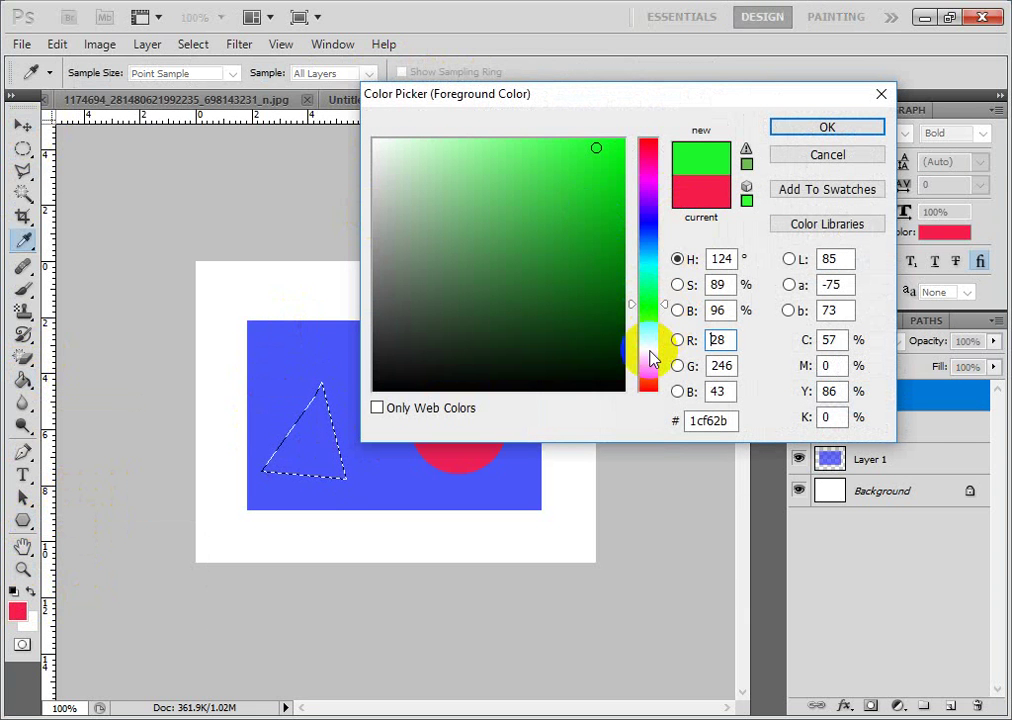
left_click(650, 352)
left_click_drag(562, 160, 562, 140)
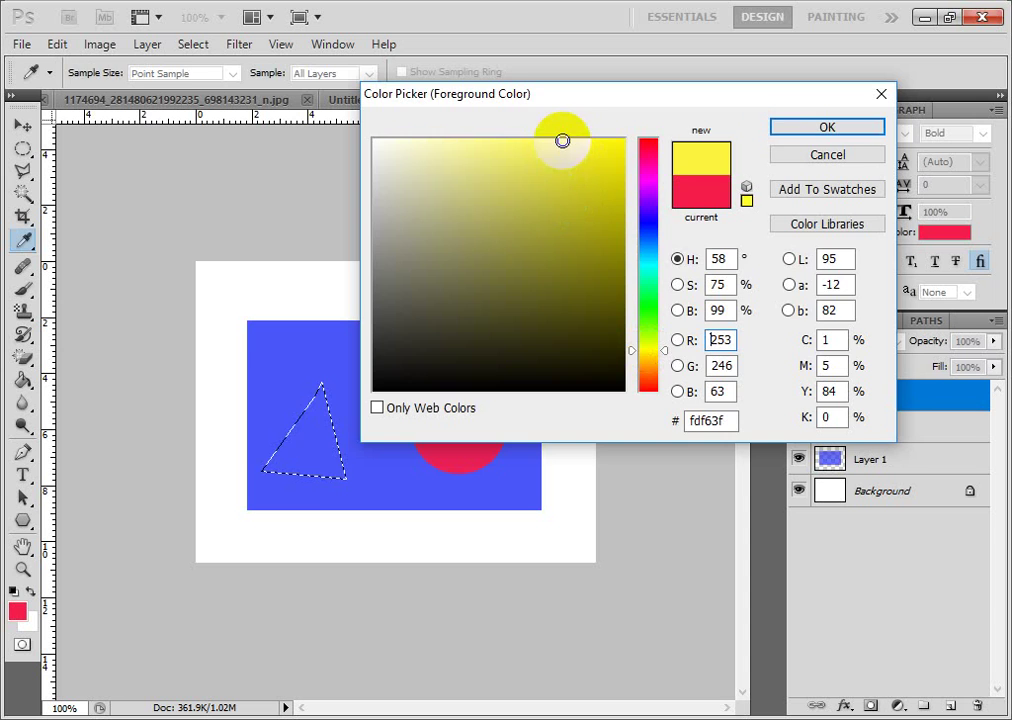
left_click(790, 127)
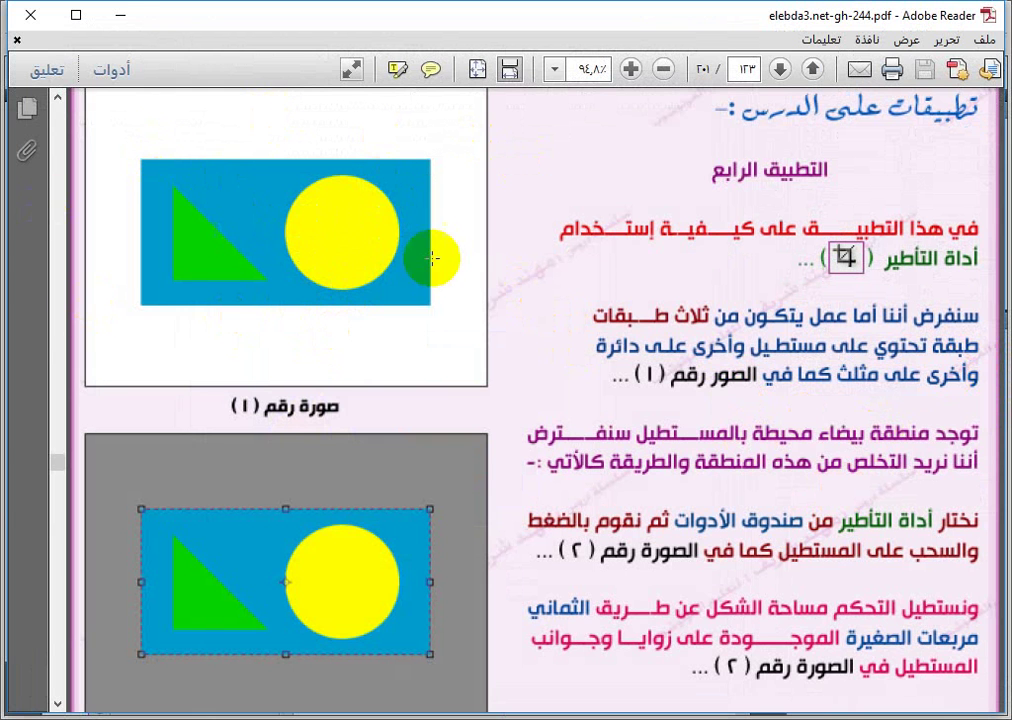
Return from the PDF to Photoshop and crop the image to the edges of the blue rectangle, removing the surrounding white area.
left_click(357, 242)
left_click(122, 12)
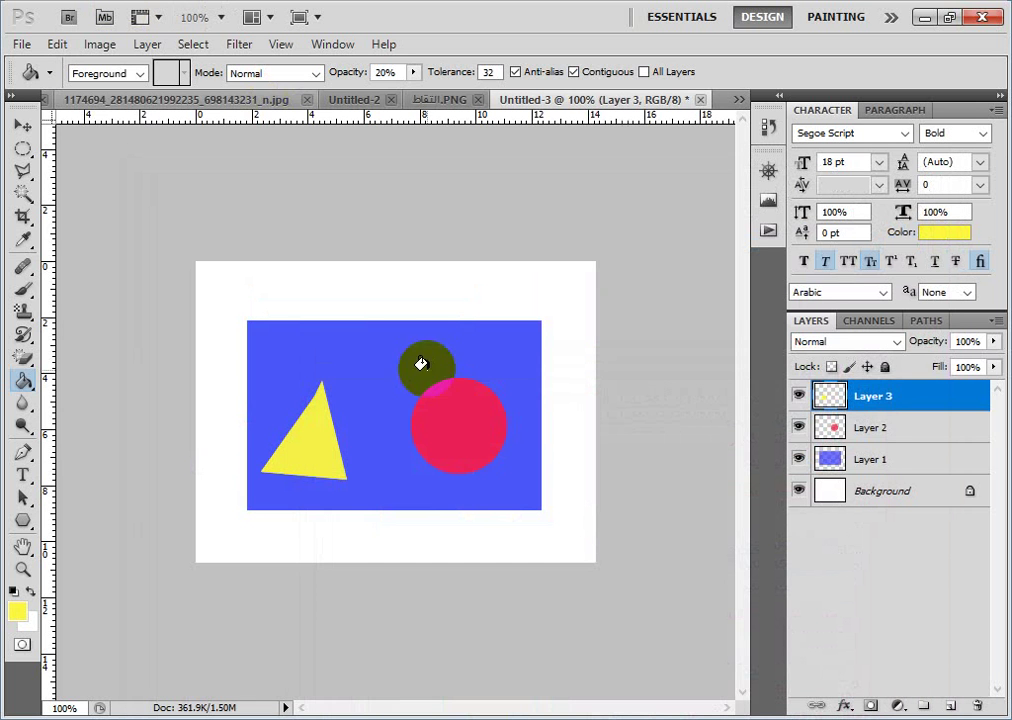
left_click(21, 219)
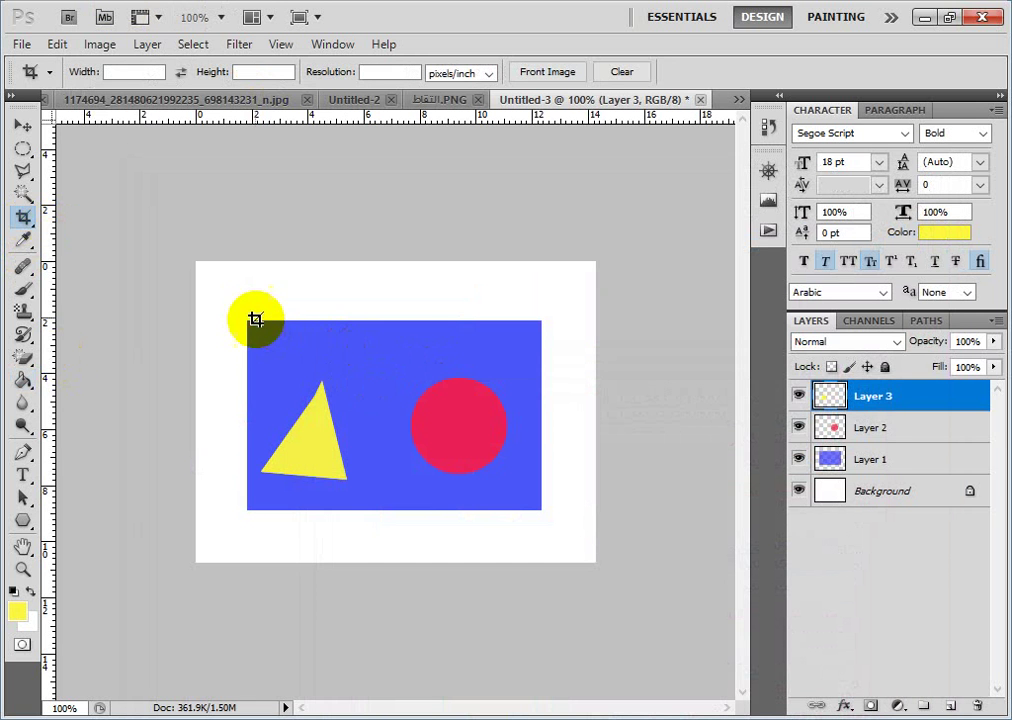
left_click_drag(247, 316, 540, 515)
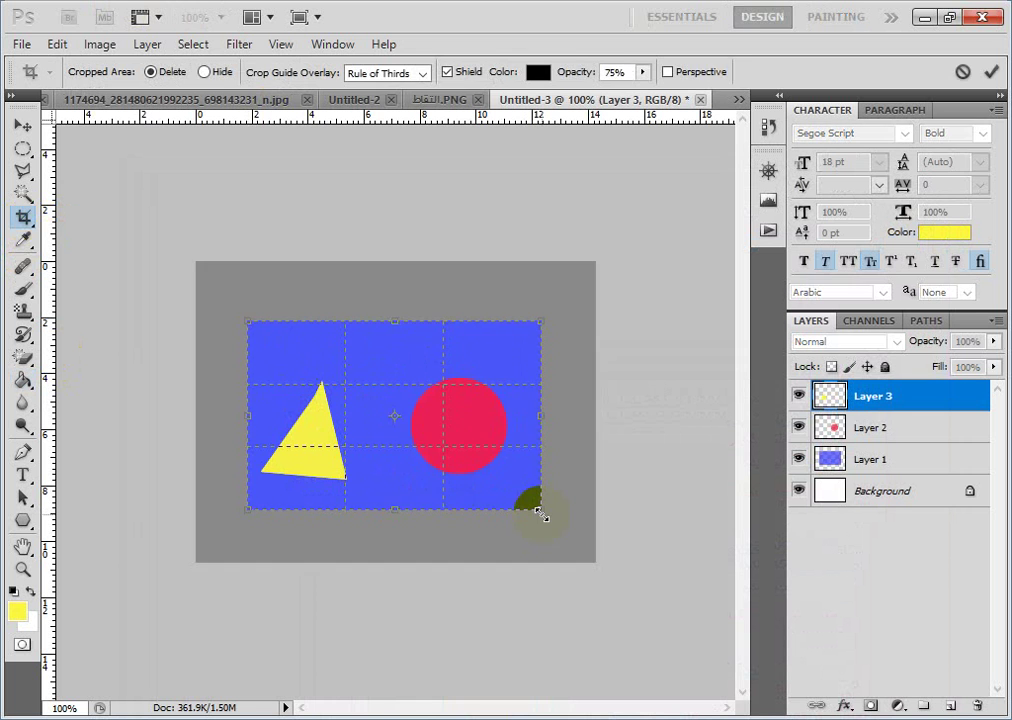
key("Return")
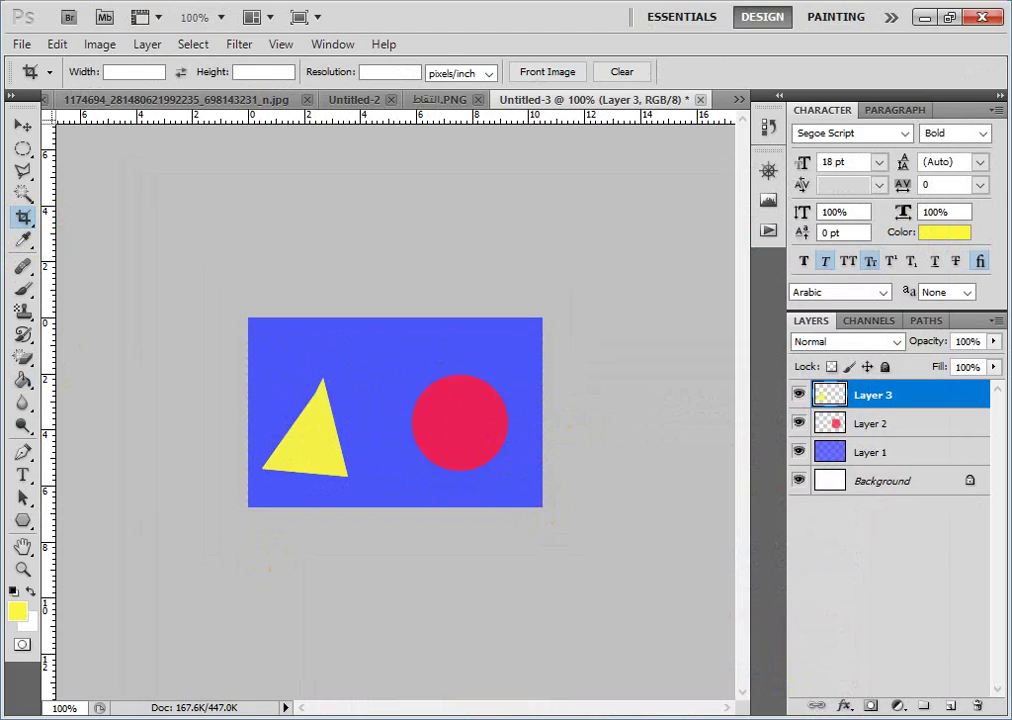
Switch to the PDF in Adobe Reader and read the end of the Crop exercise and the fifth exercise on the Eyedropper tool.
key("alt+Tab")
scroll(527, 400, "down", 15)
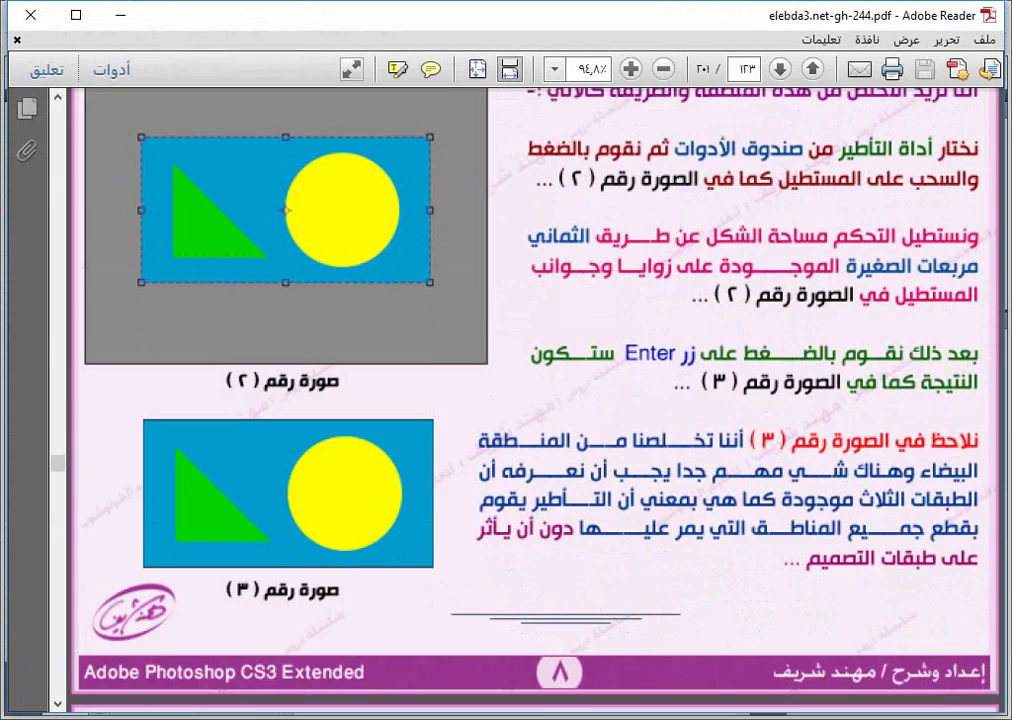
scroll(527, 400, "down", 5)
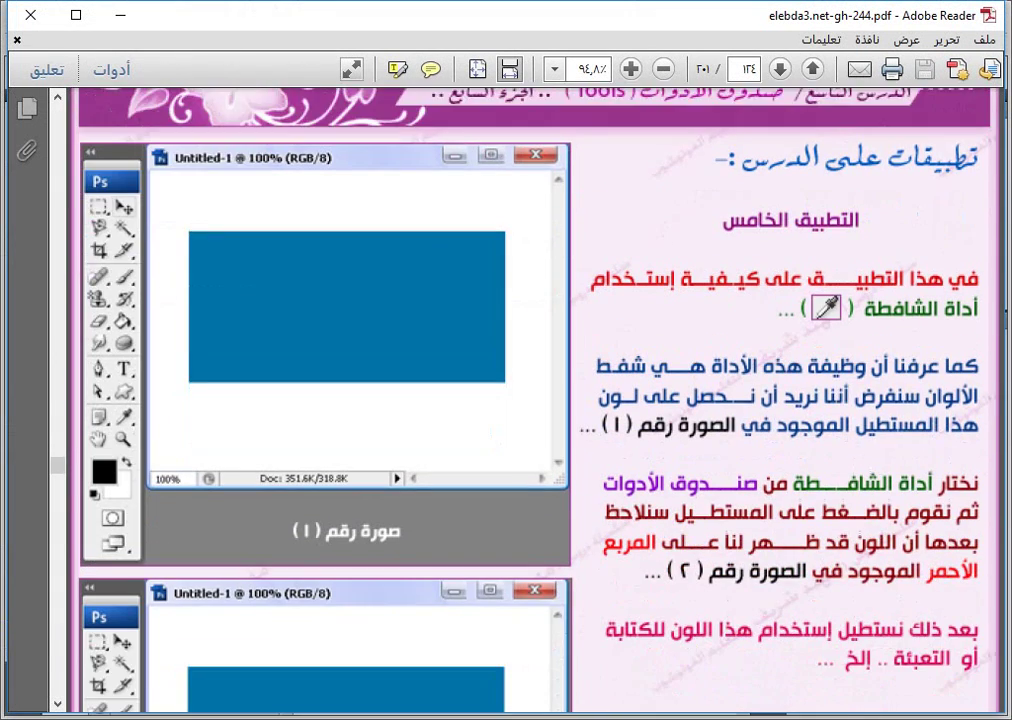
scroll(527, 400, "down", 1)
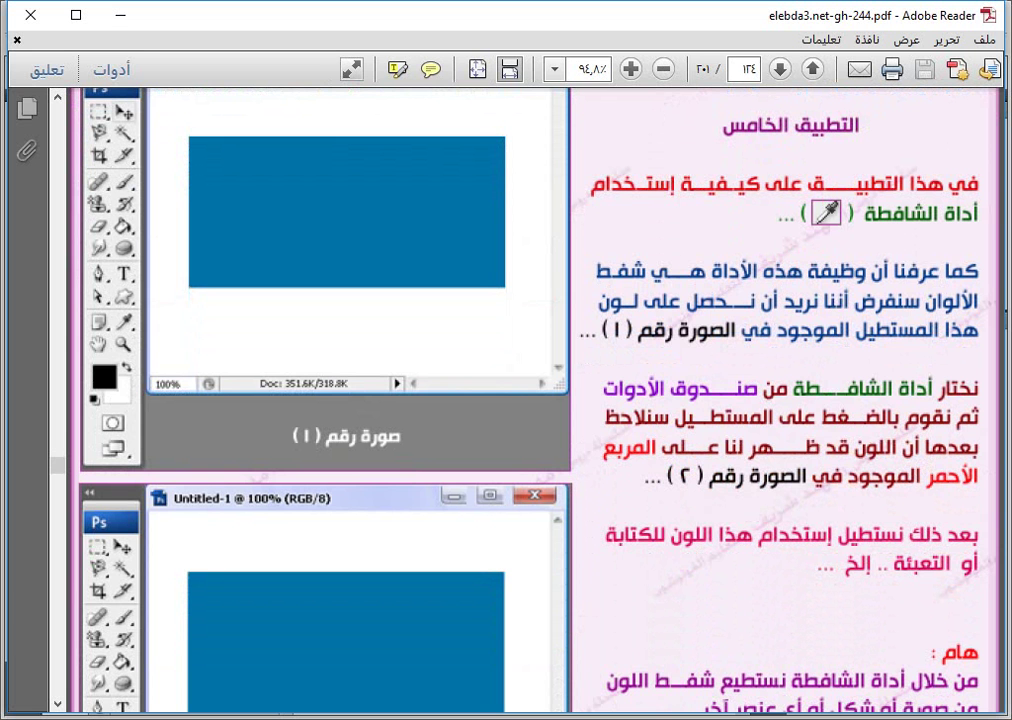
scroll(527, 400, "down", 1)
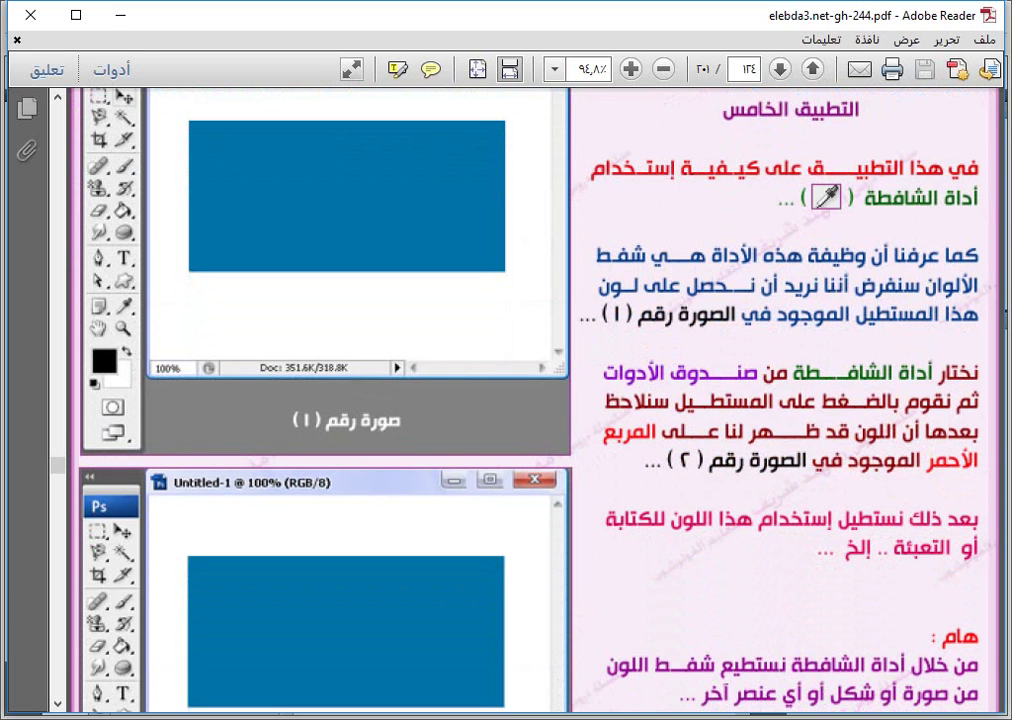
scroll(527, 400, "down", 3)
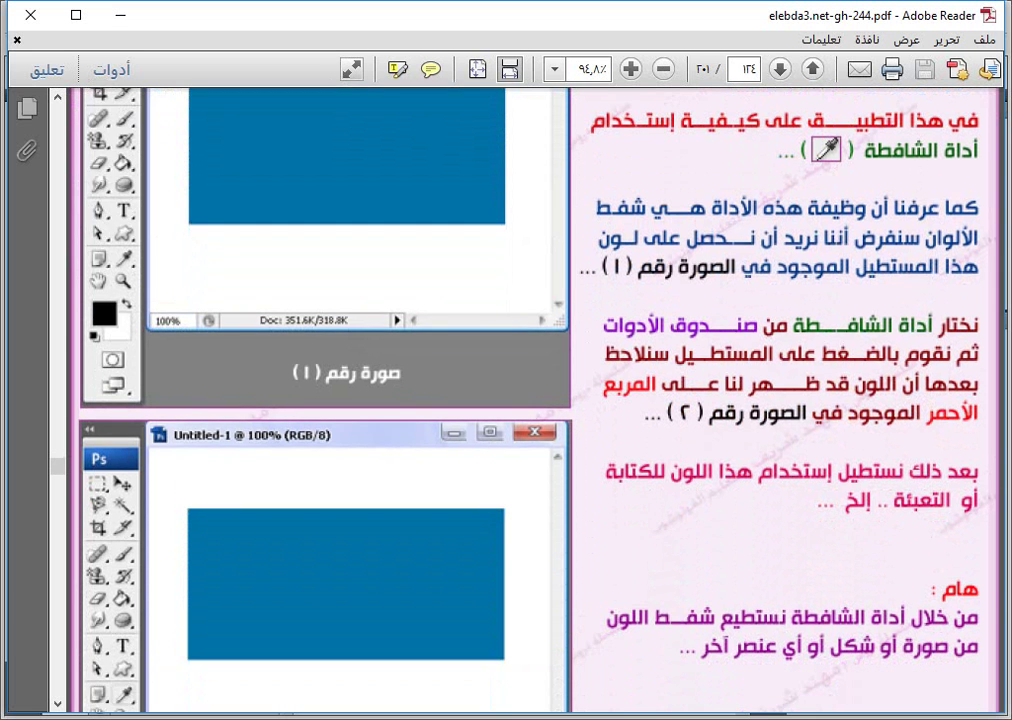
scroll(527, 400, "down", 4)
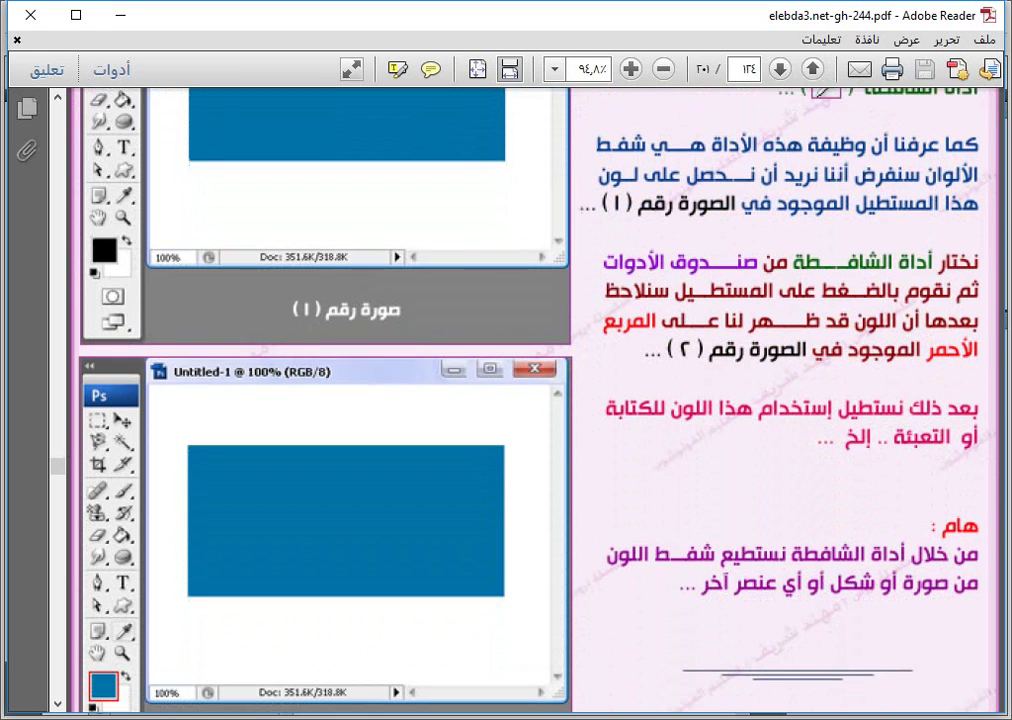
scroll(527, 400, "down", 2)
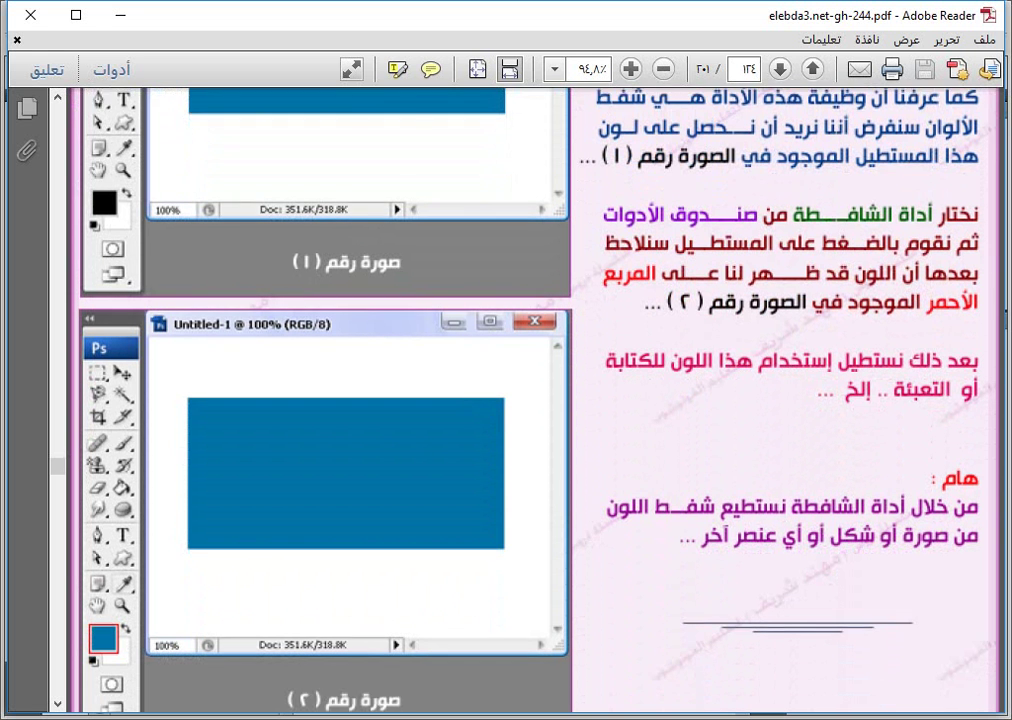
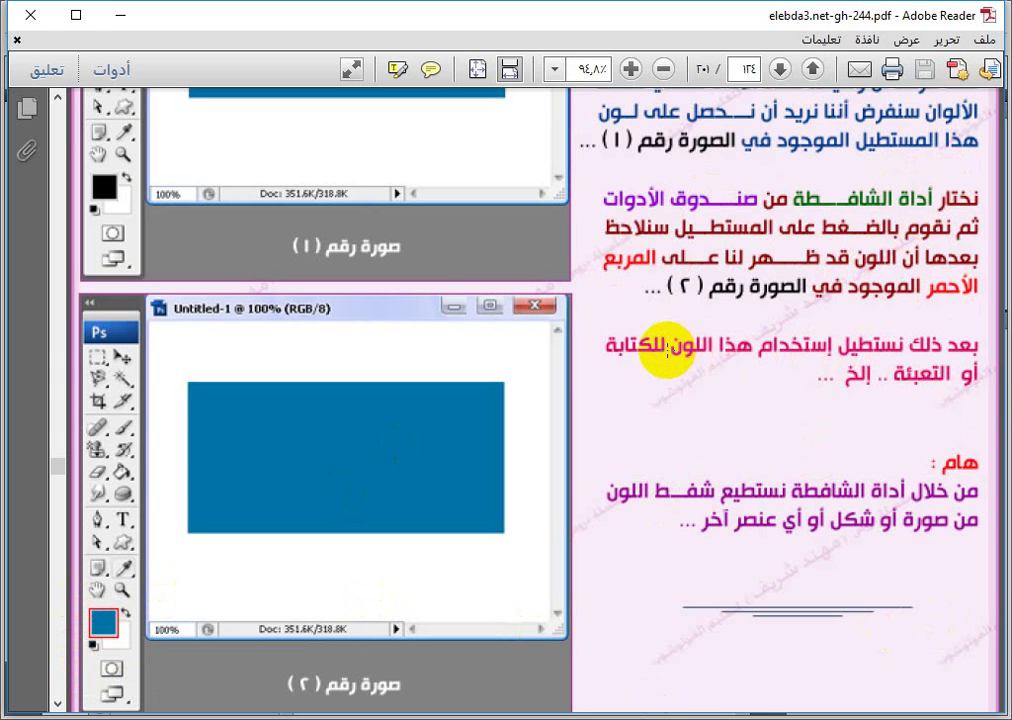
scroll(666, 350, "down", 4)
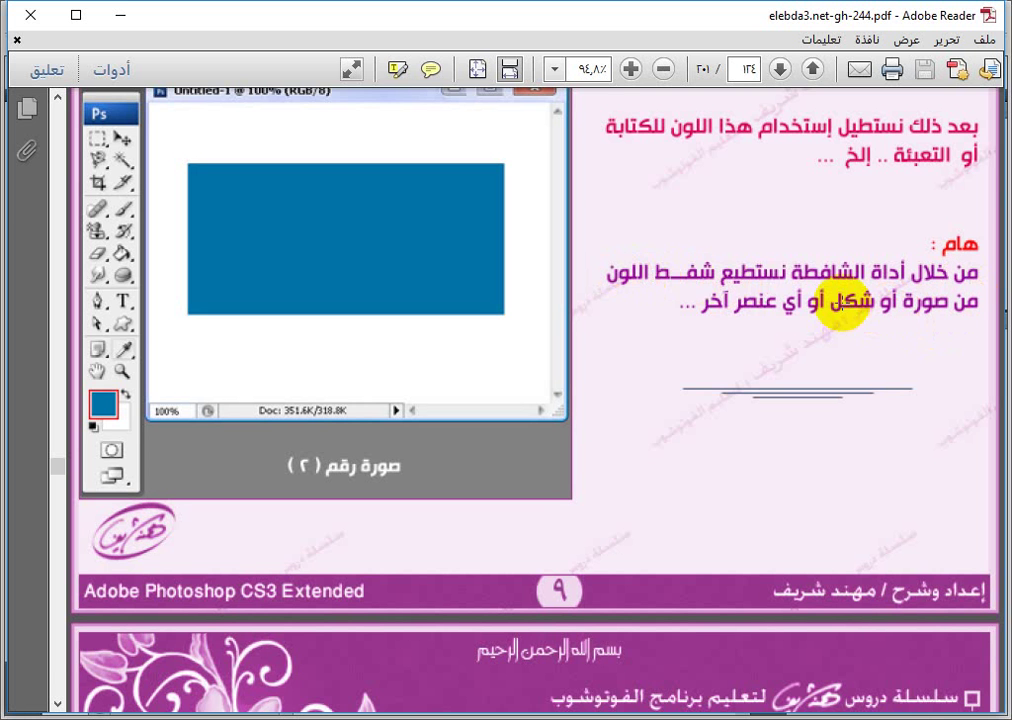
Read the sixth exercise's introduction to the Color Sampler tool and examine the four coloured circles in figure 1.
scroll(669, 305, "down", 9)
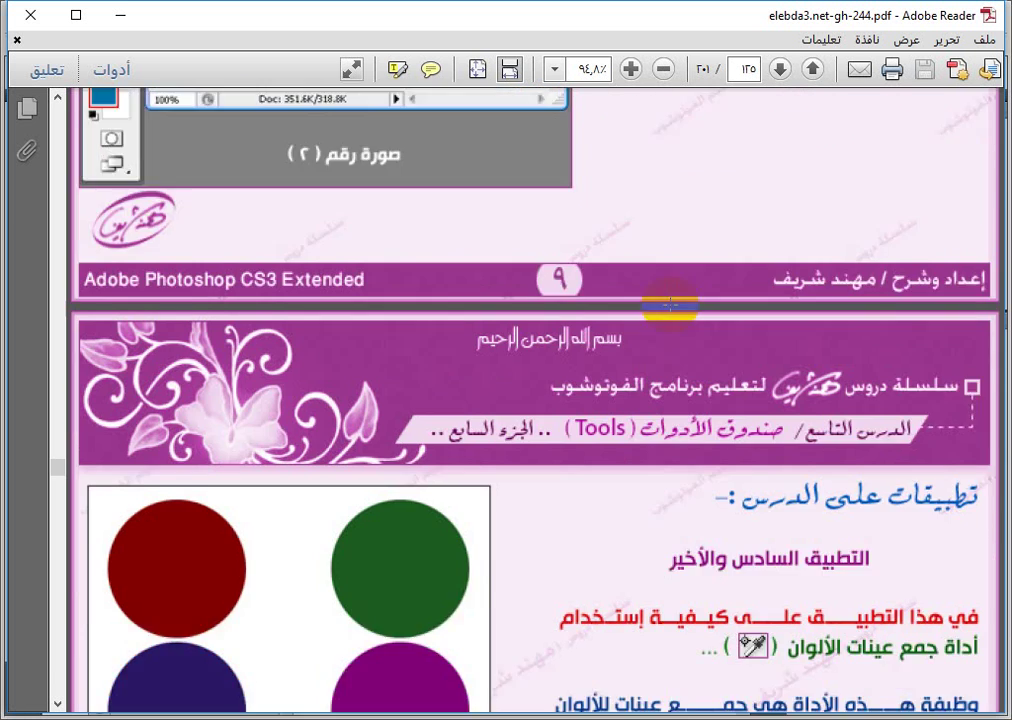
scroll(669, 305, "down", 1)
scroll(669, 305, "down", 2)
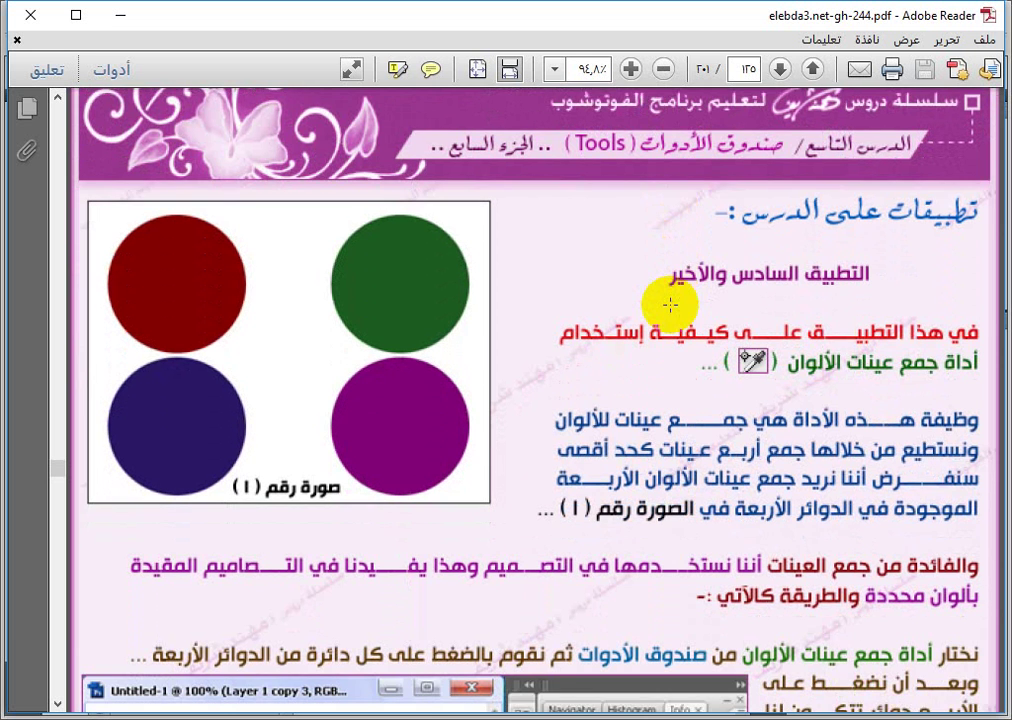
scroll(669, 305, "down", 1)
scroll(669, 305, "down", 1)
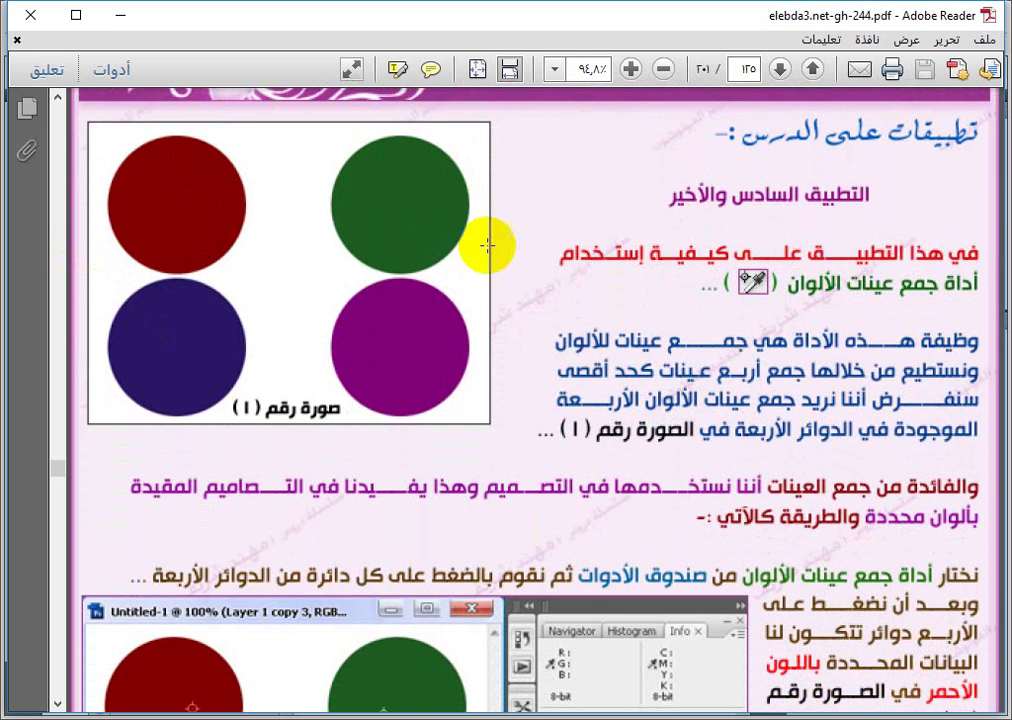
left_click(350, 176)
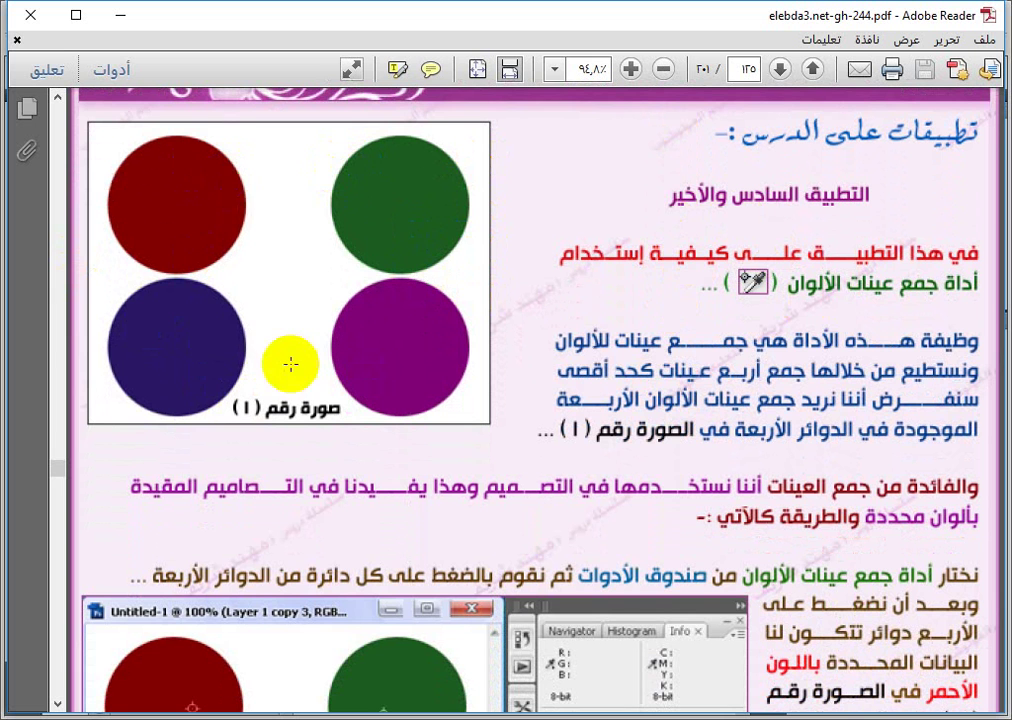
left_click(136, 346)
left_click(416, 194)
left_click(196, 372)
left_click(429, 215)
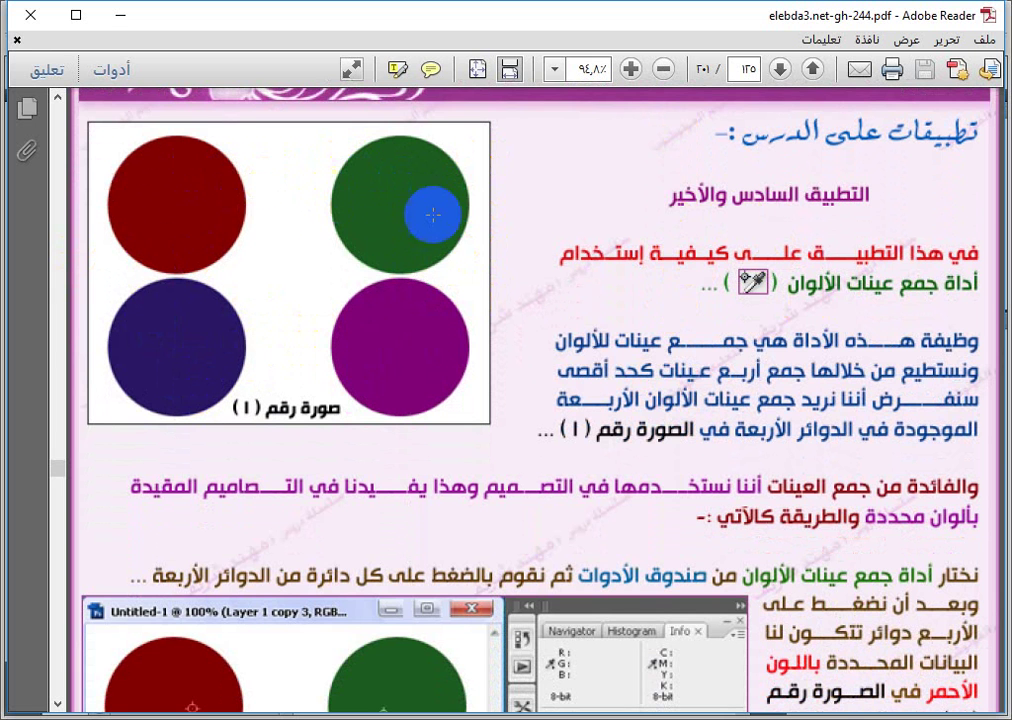
left_click(208, 329)
left_click(163, 305)
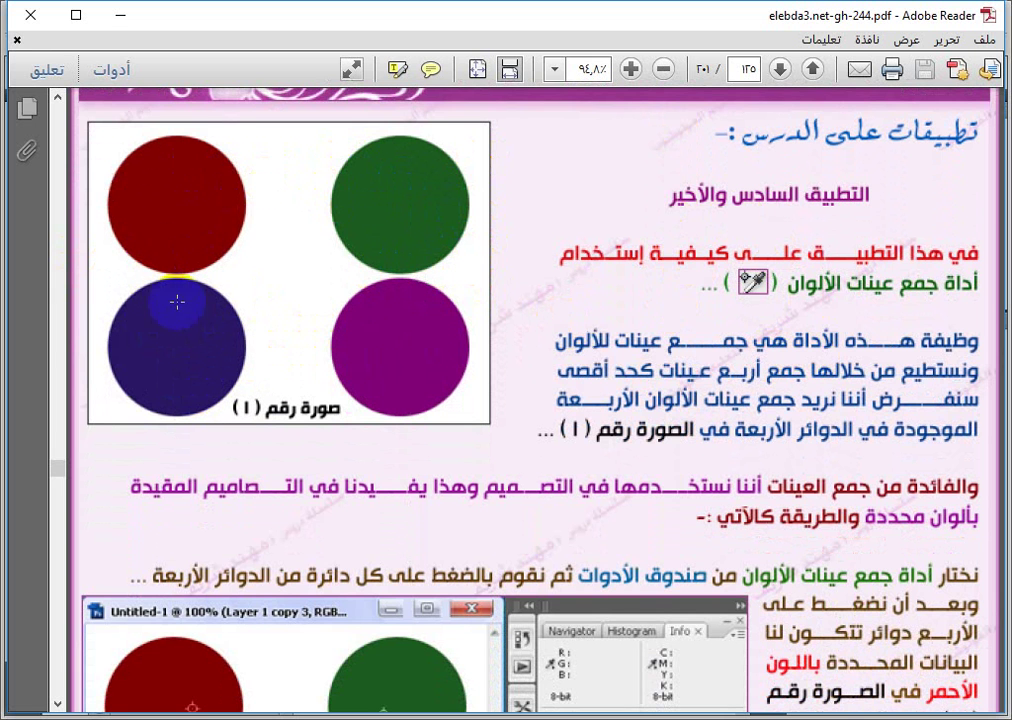
left_click(163, 142)
left_click(394, 233)
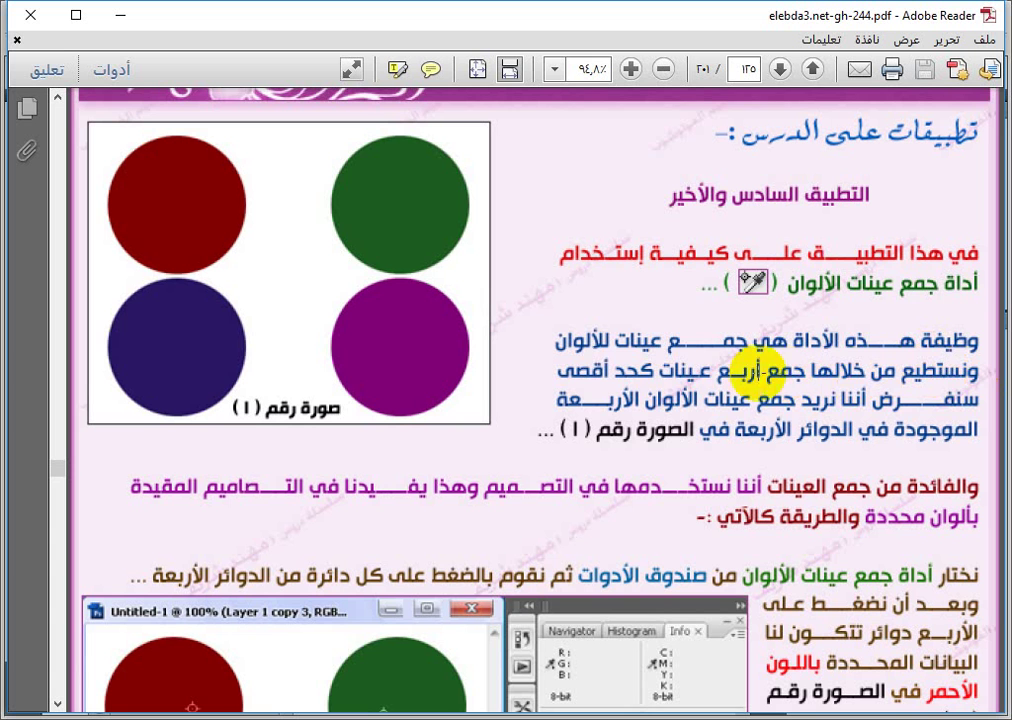
left_click(446, 284)
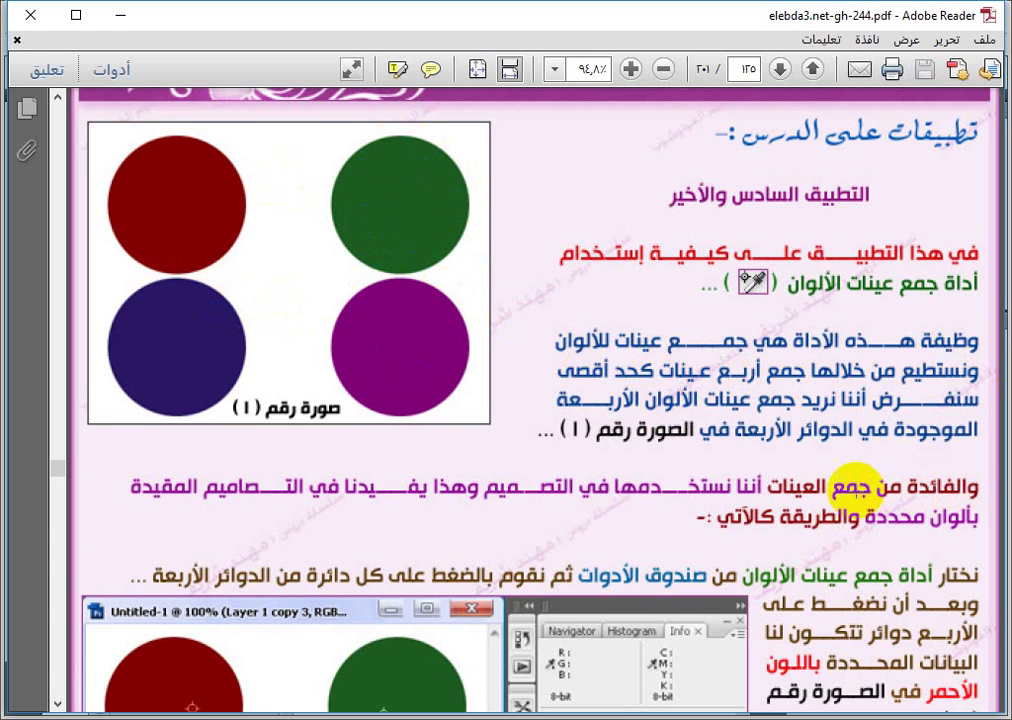
Review the Color Sampler procedure in figure 2 and go back to the four-circle picture in figure 1.
scroll(705, 492, "down", 5)
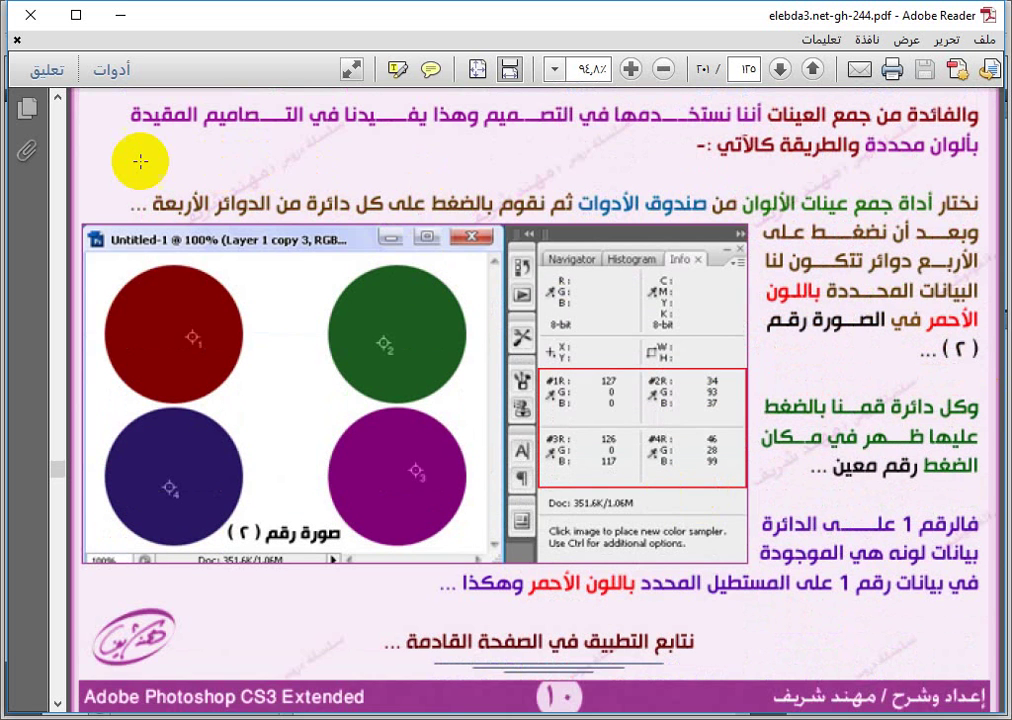
scroll(132, 155, "up", 3)
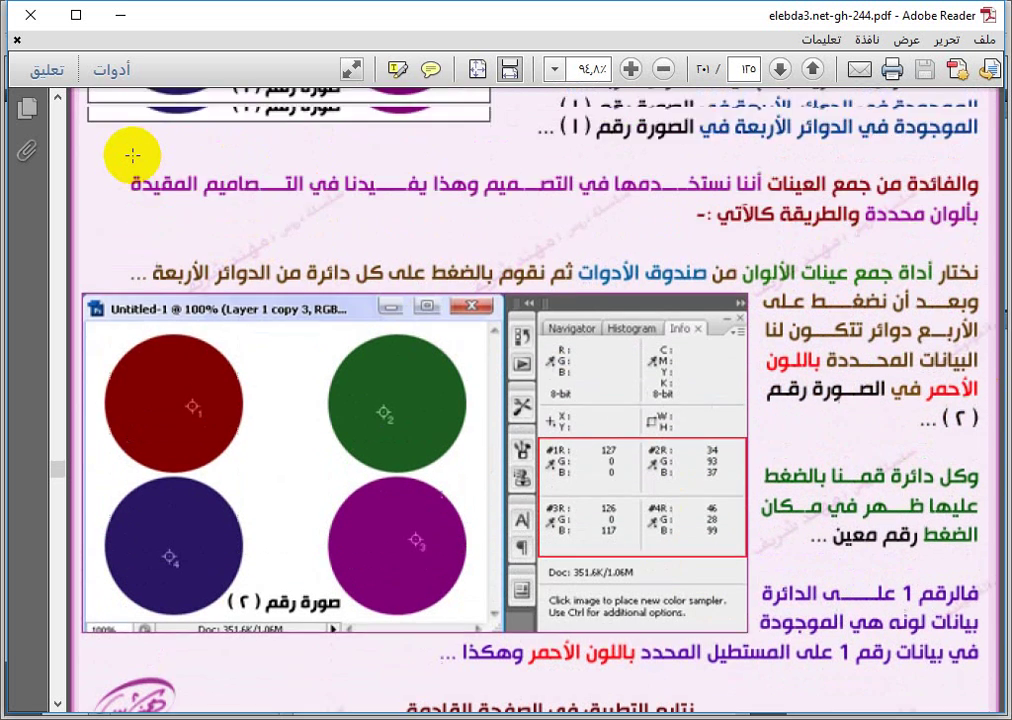
scroll(132, 155, "up", 3)
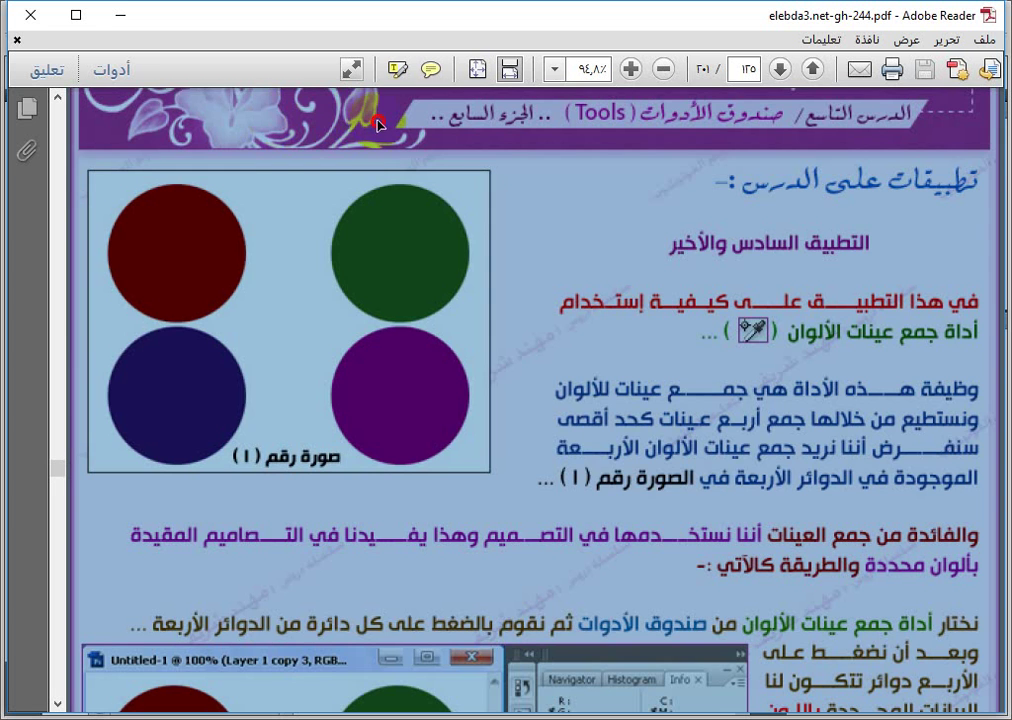
left_click(397, 168)
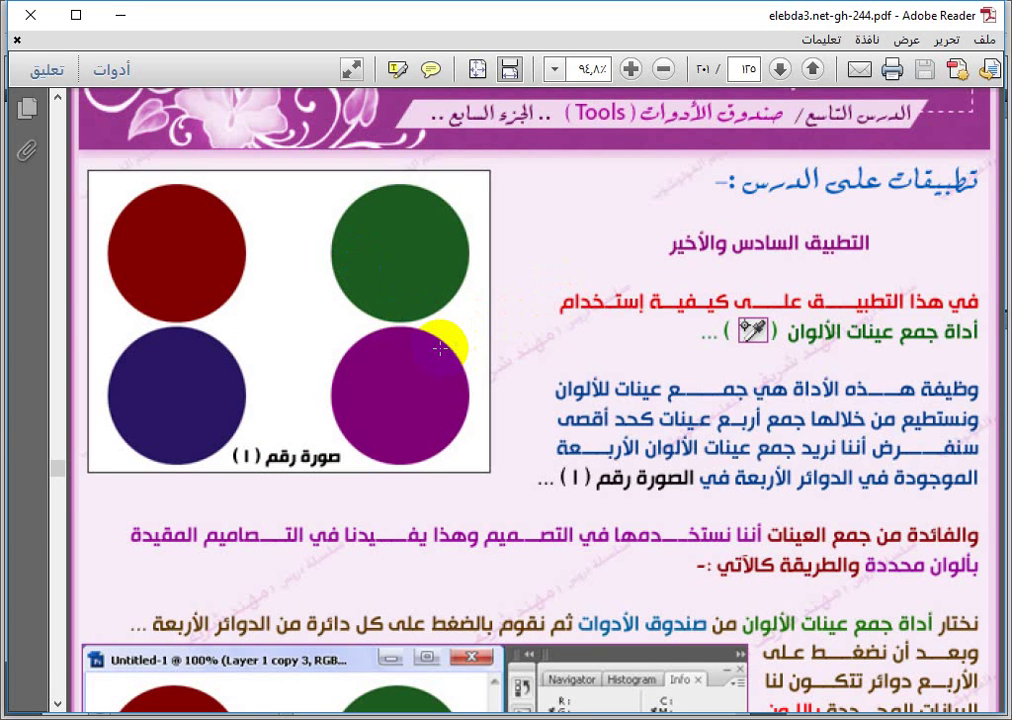
left_click(410, 278)
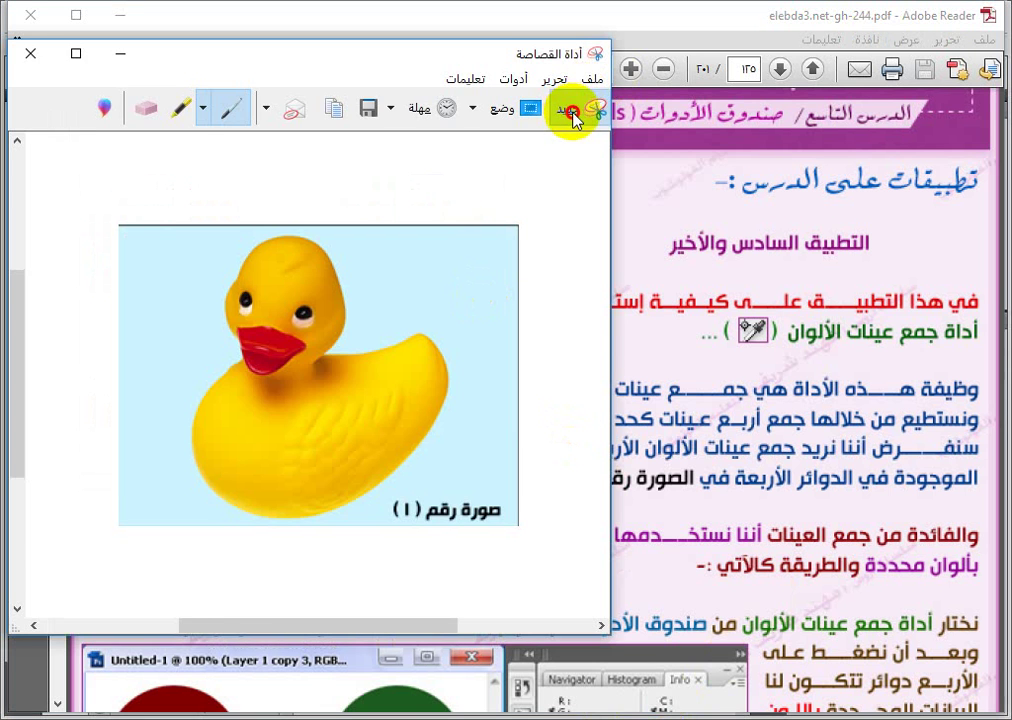
Snip the four-circle picture from figure 1 and save it to the desktop as the PNG file 1.
left_click(567, 108)
left_click_drag(84, 168, 481, 471)
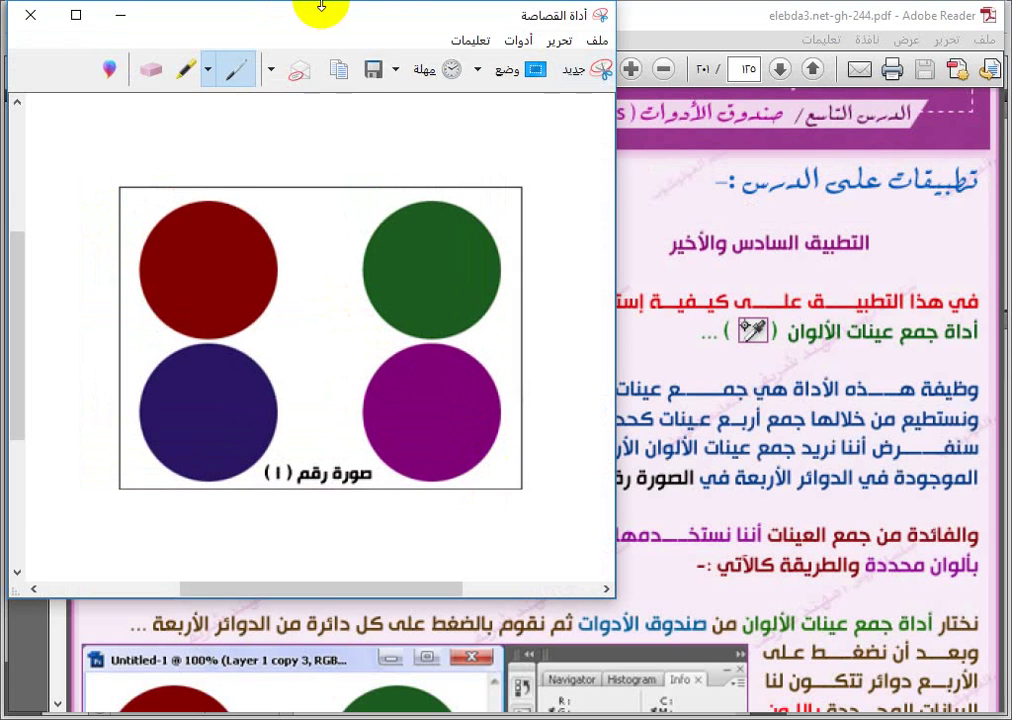
left_click(371, 69)
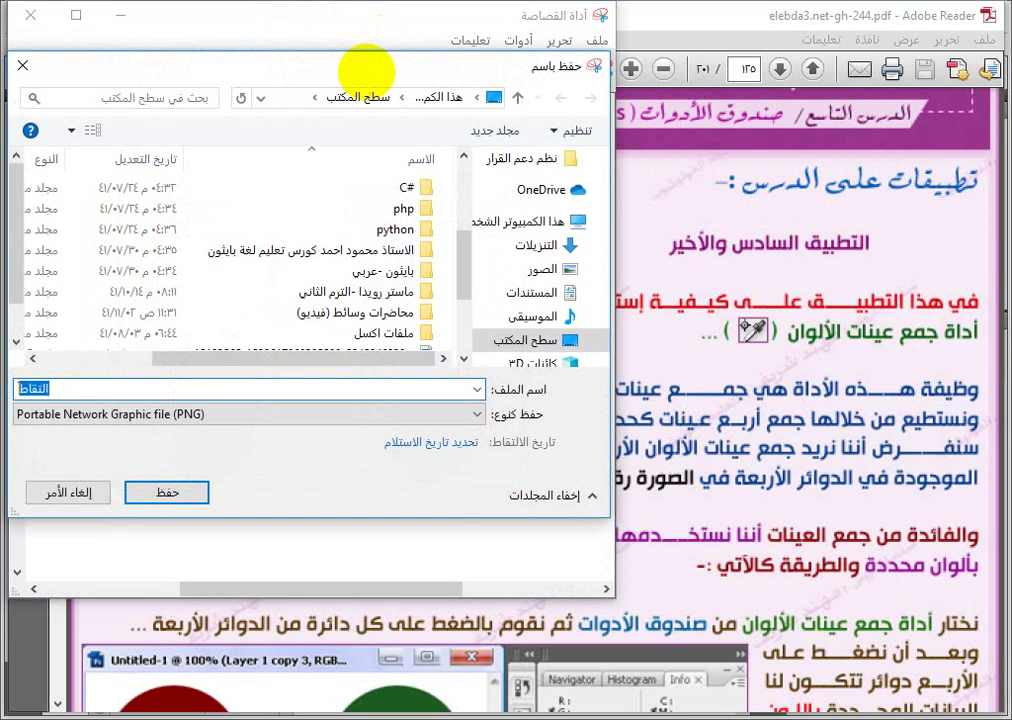
type("1")
key("Return")
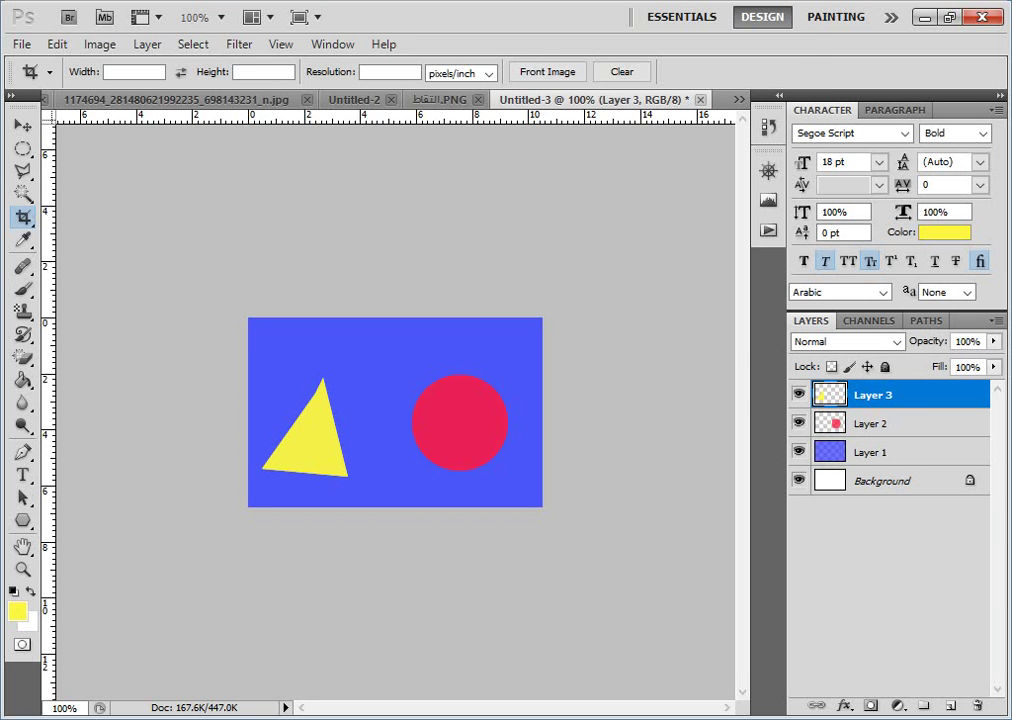
Switch to Photoshop and open 1.PNG from the desktop.
key("ctrl+o")
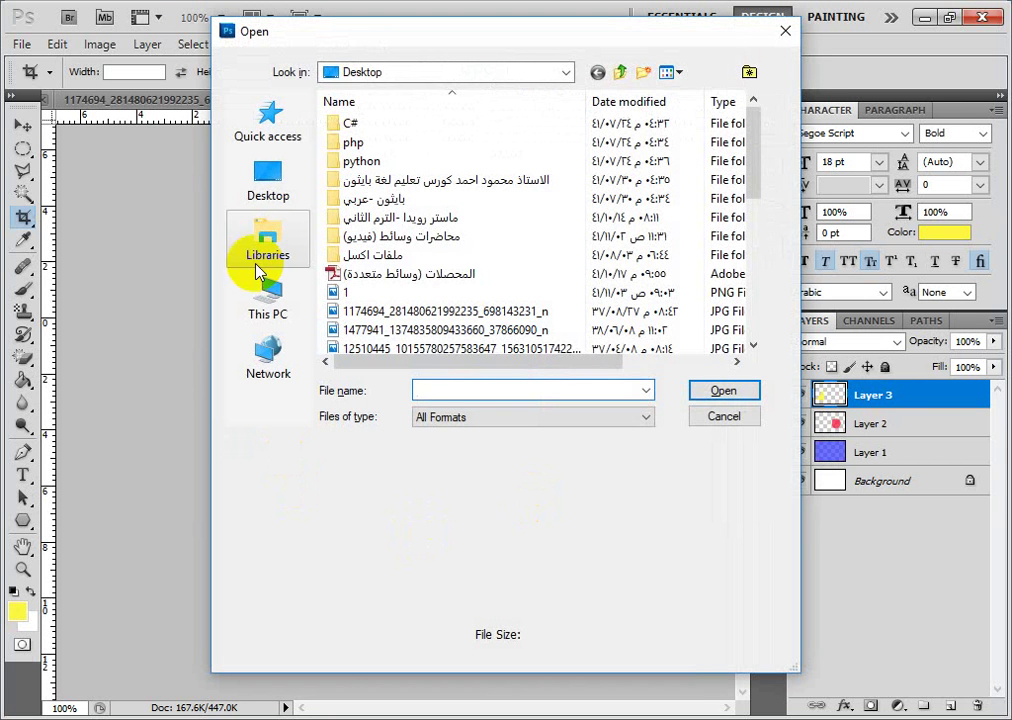
left_click(270, 188)
left_click_drag(757, 130, 758, 262)
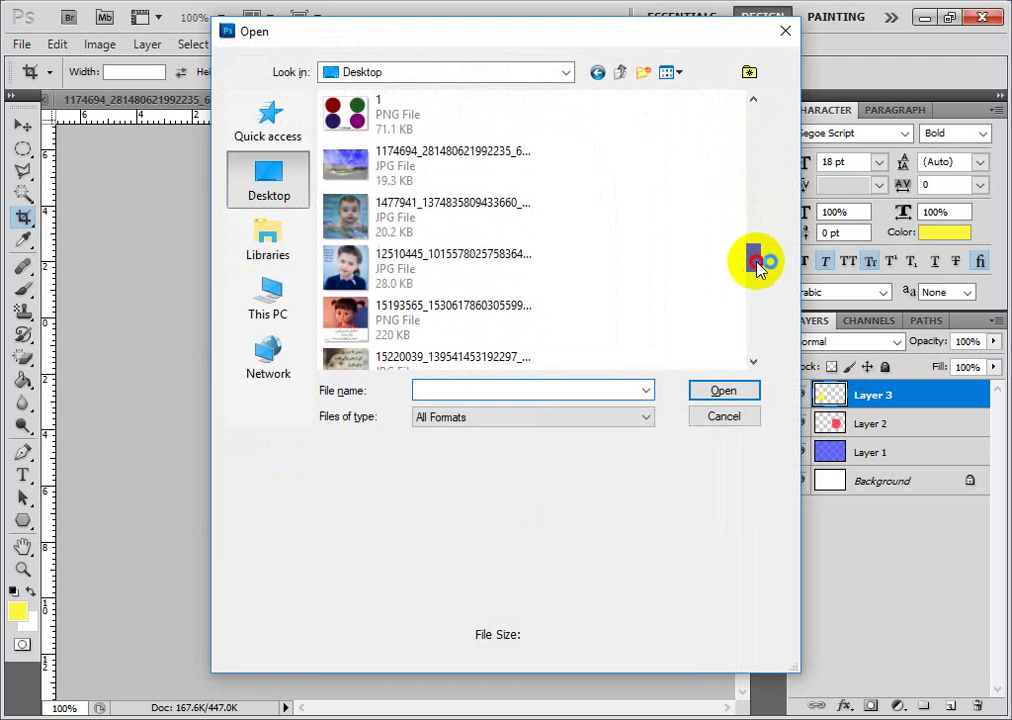
double_click(362, 125)
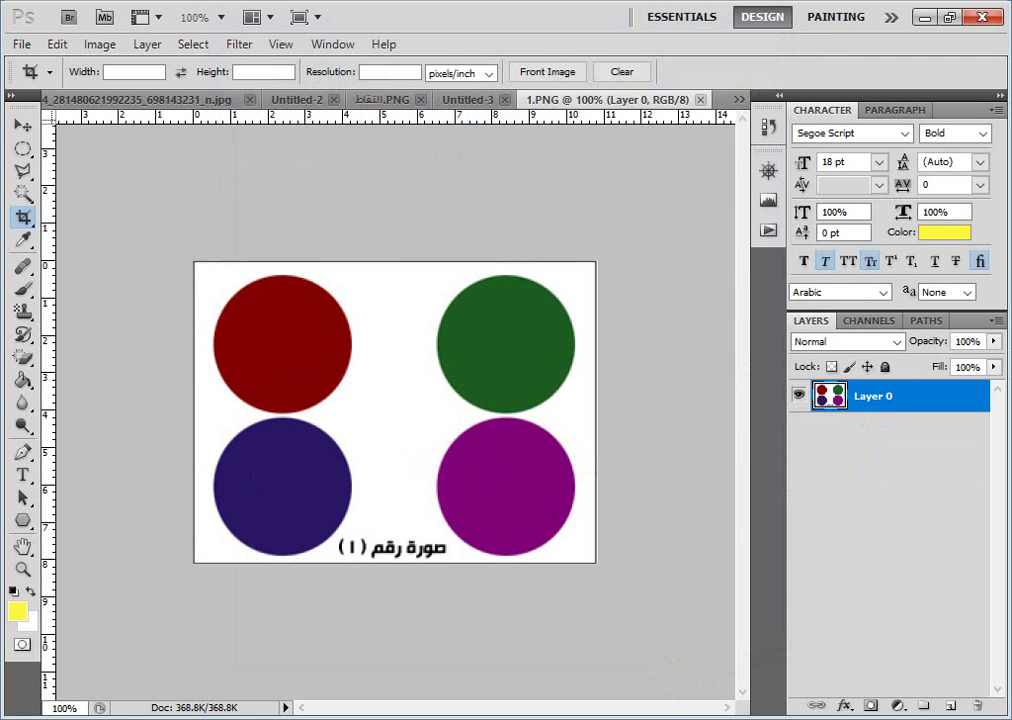
Check figure 2 in the PDF and place Color Sampler points on the green, red, dark blue and purple circles, in that order.
key("alt+Tab")
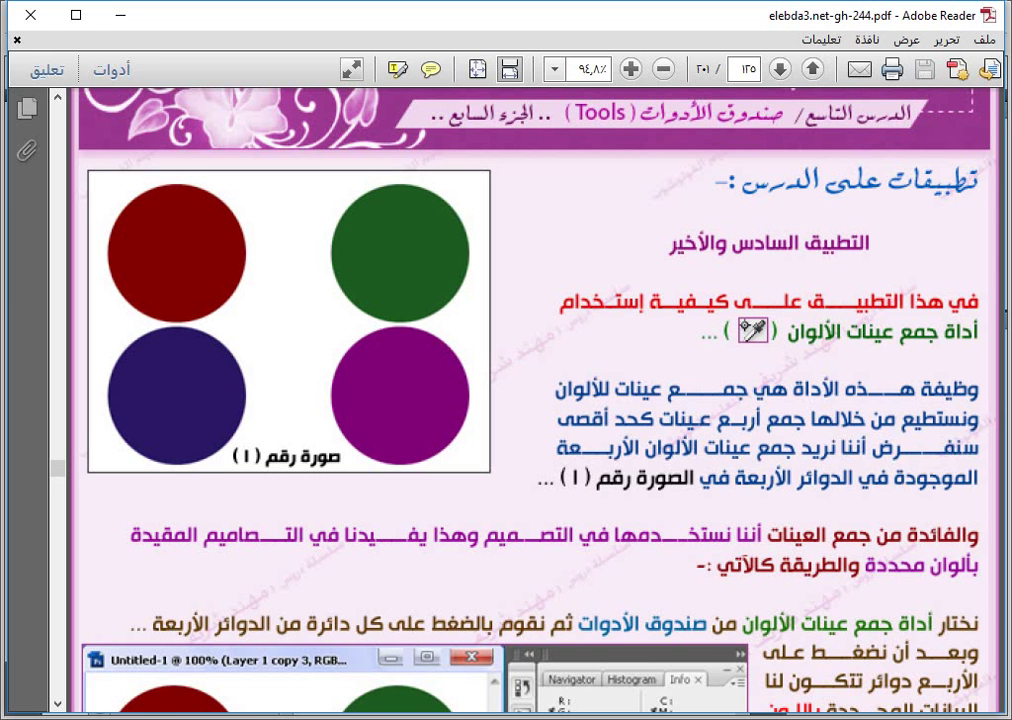
scroll(422, 400, "down", 3)
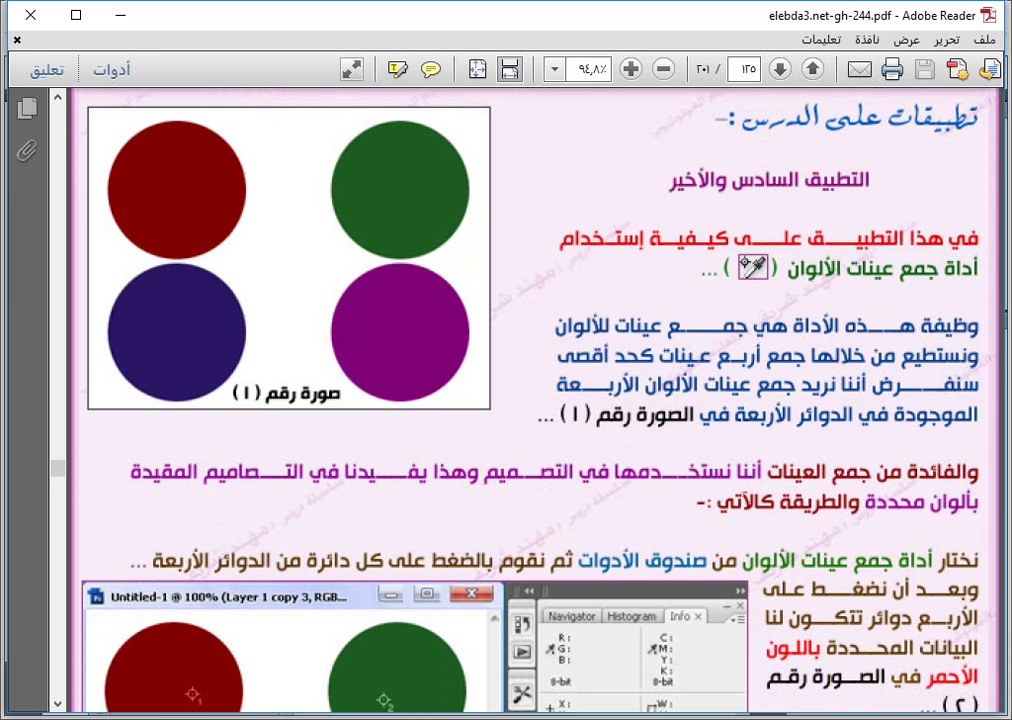
scroll(436, 550, "down", 5)
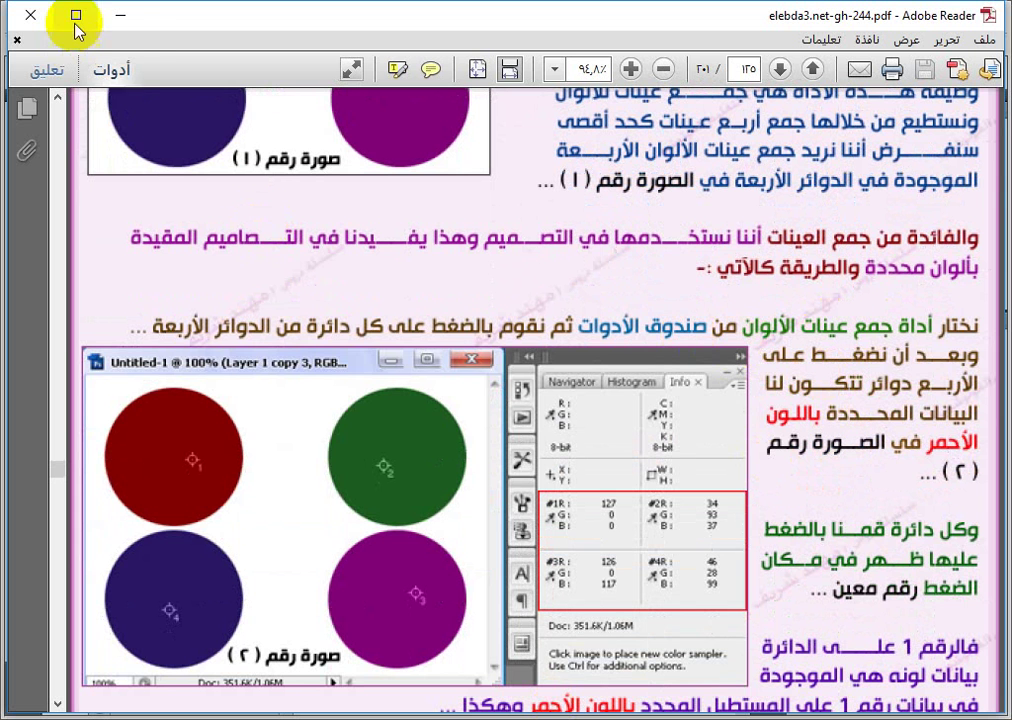
left_click(120, 16)
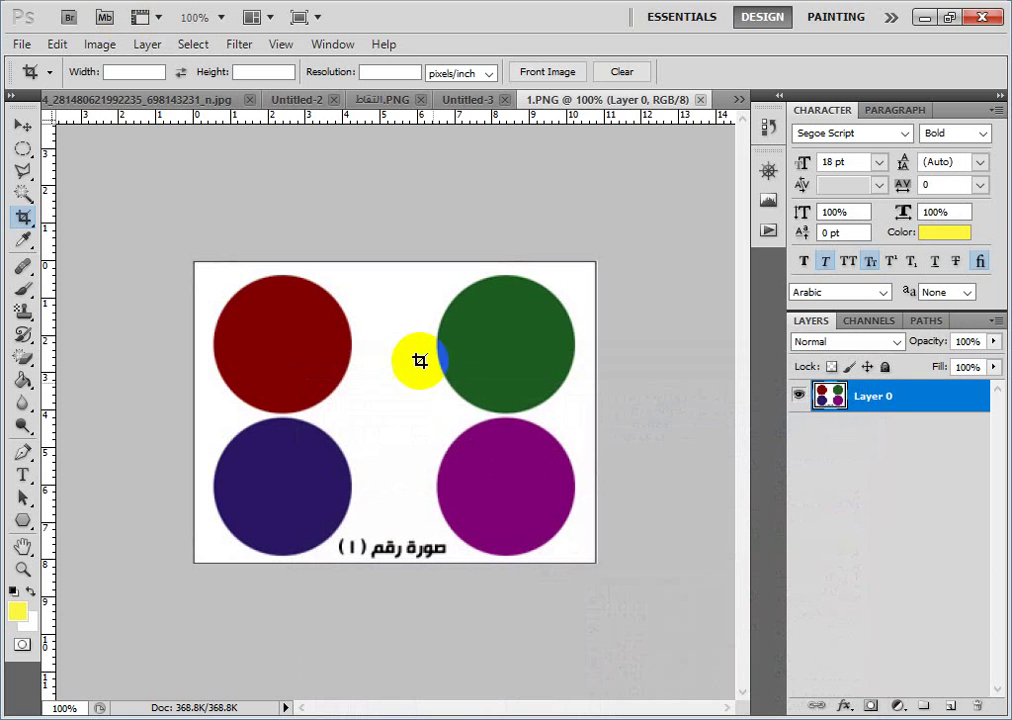
left_click_drag(24, 240, 70, 258)
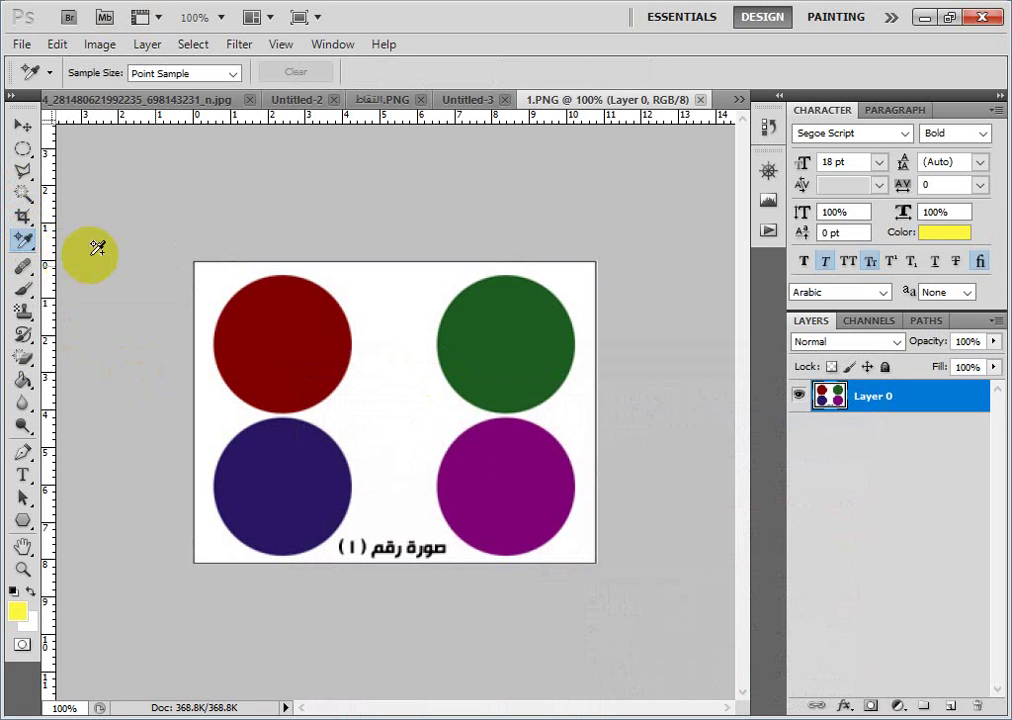
left_click(527, 372)
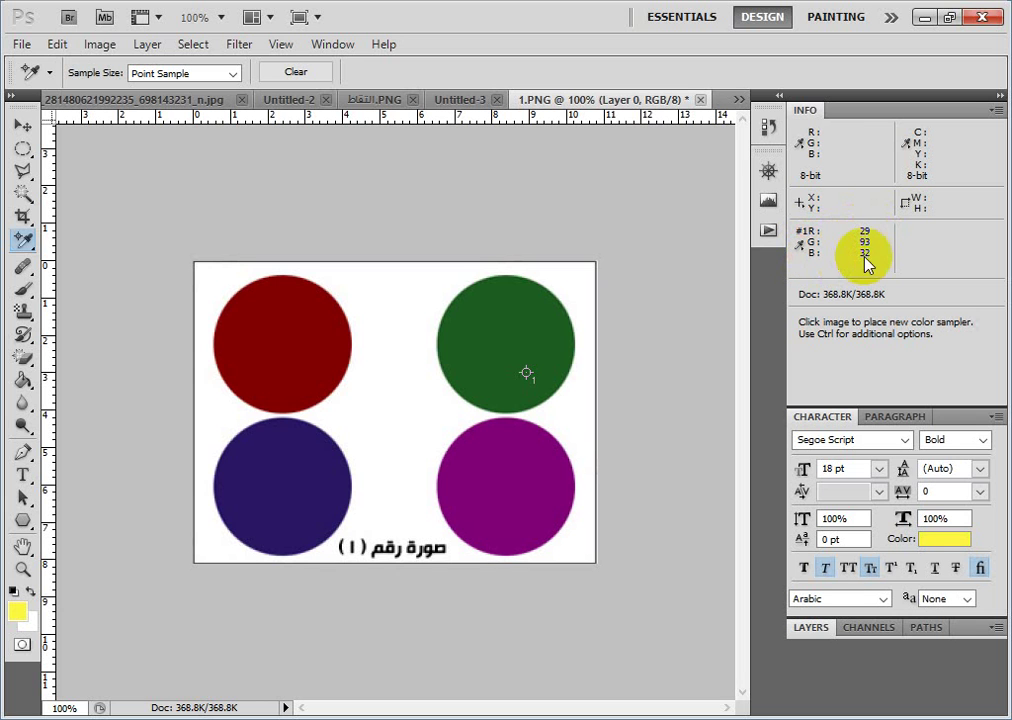
left_click(304, 356)
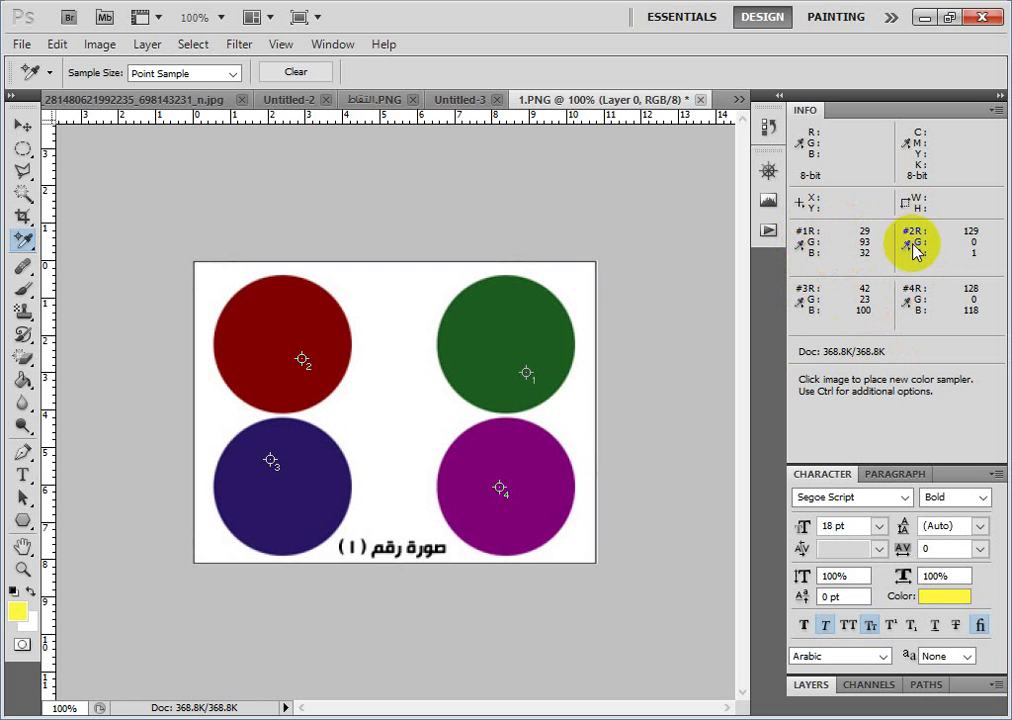
Switch to the PDF and read how figure 2's numbered samples relate to the Info data and how to use circle 1's RGB values.
left_click(318, 392)
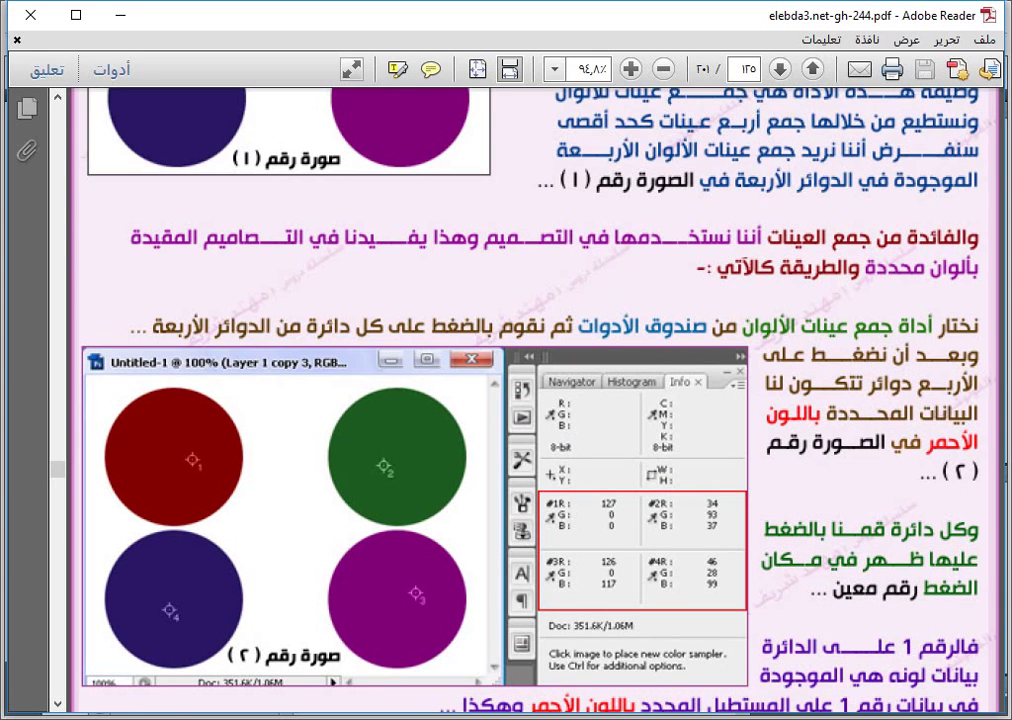
scroll(424, 400, "down", 2)
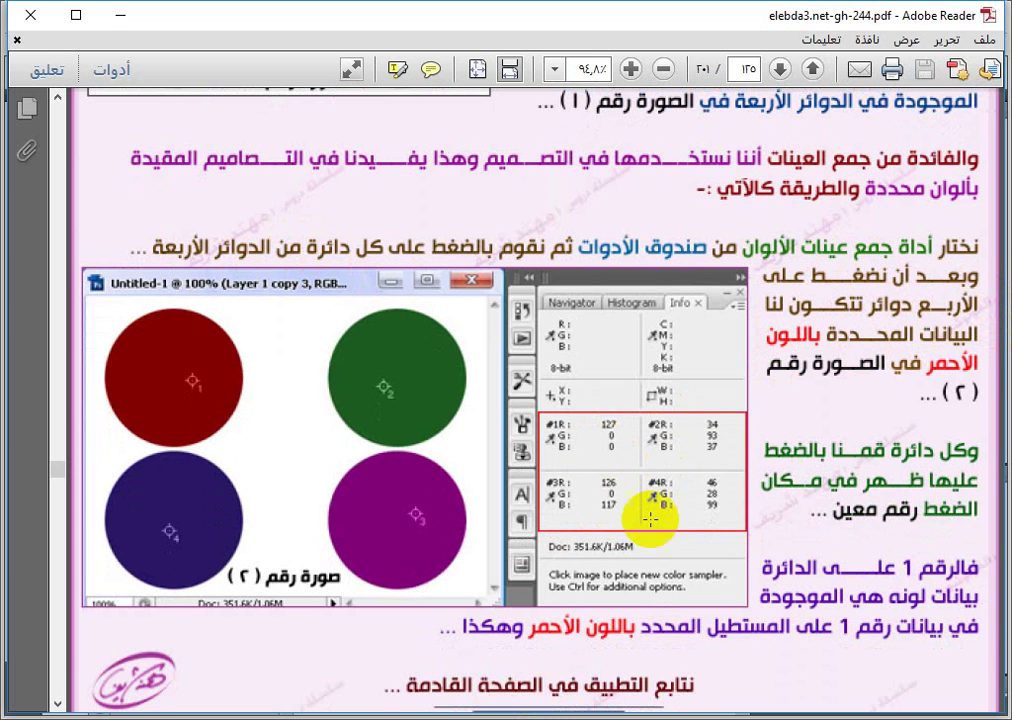
scroll(862, 433, "down", 1)
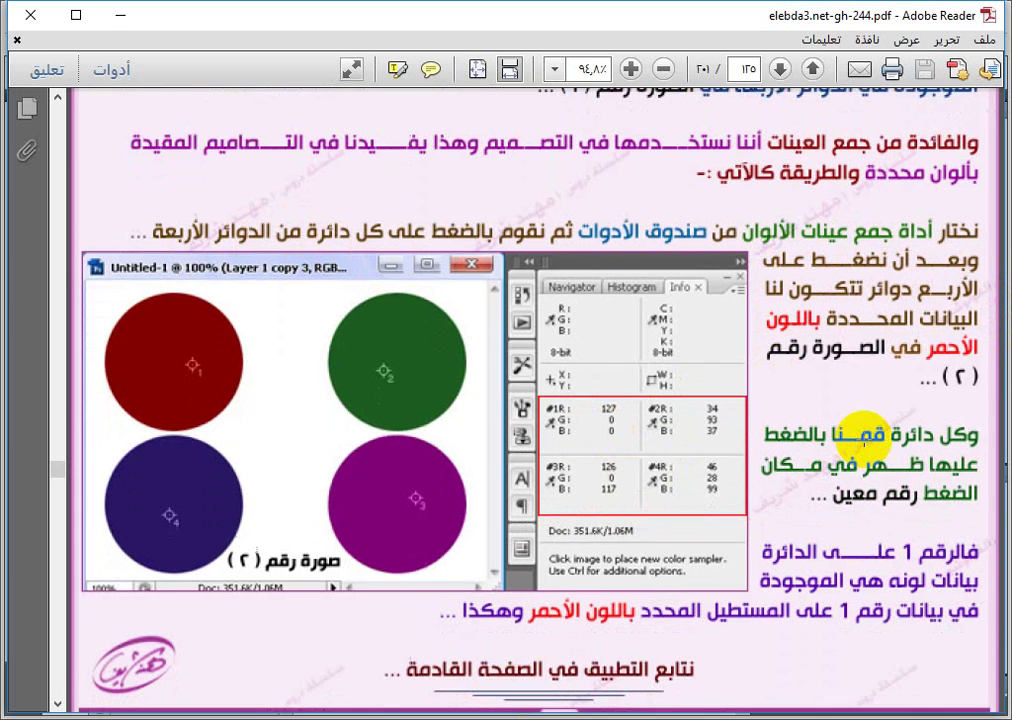
scroll(862, 433, "down", 5)
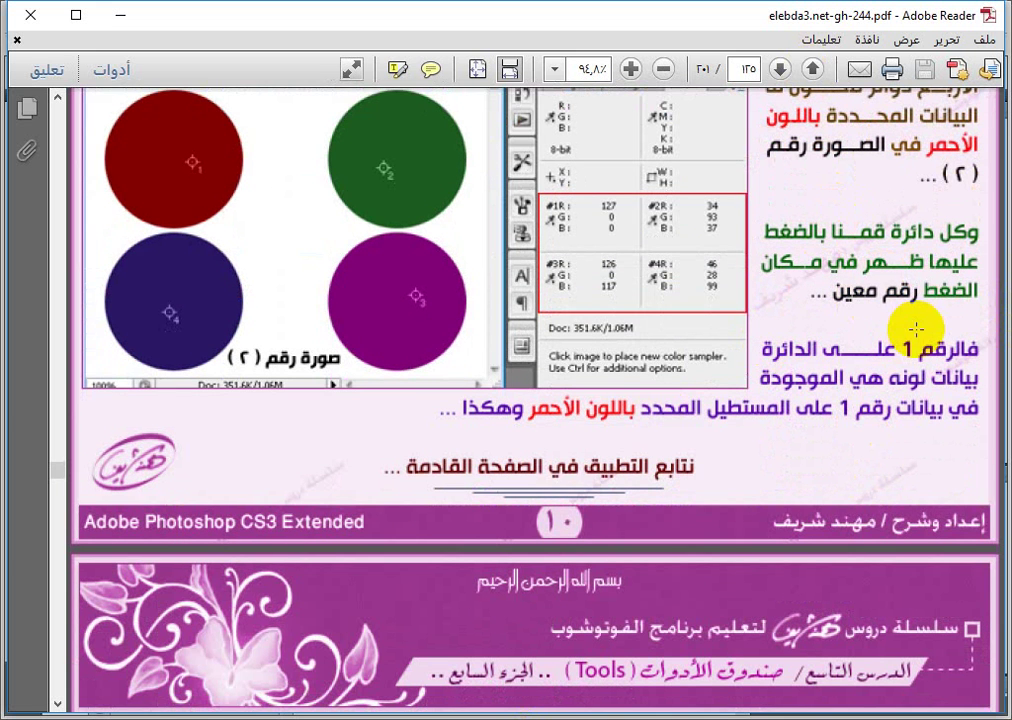
left_click(418, 124)
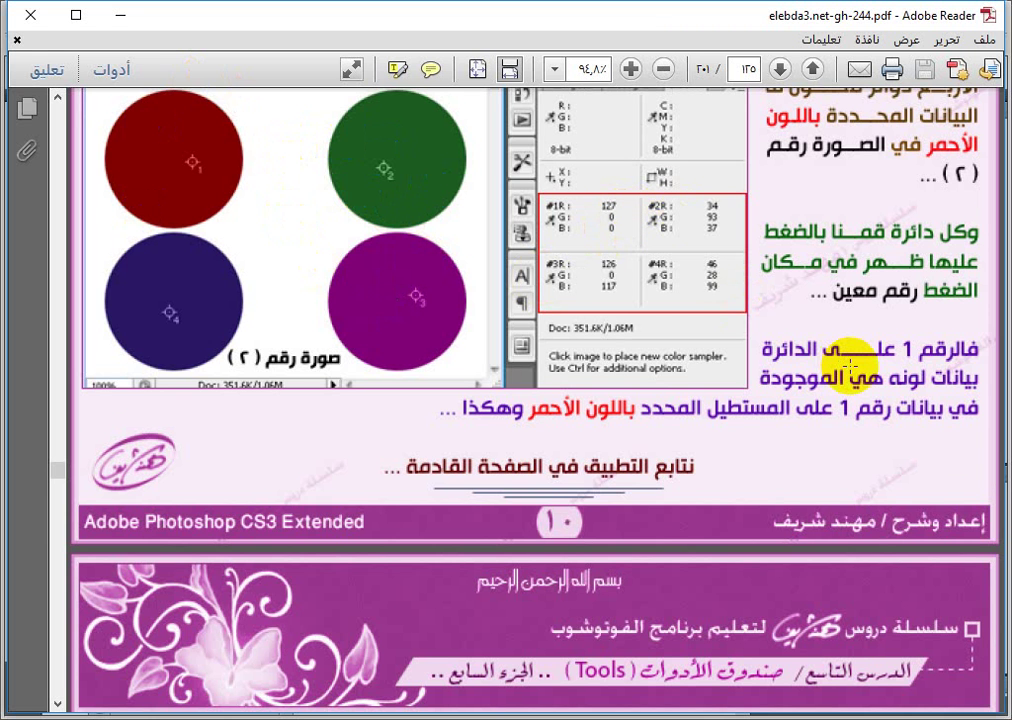
scroll(848, 365, "down", 2)
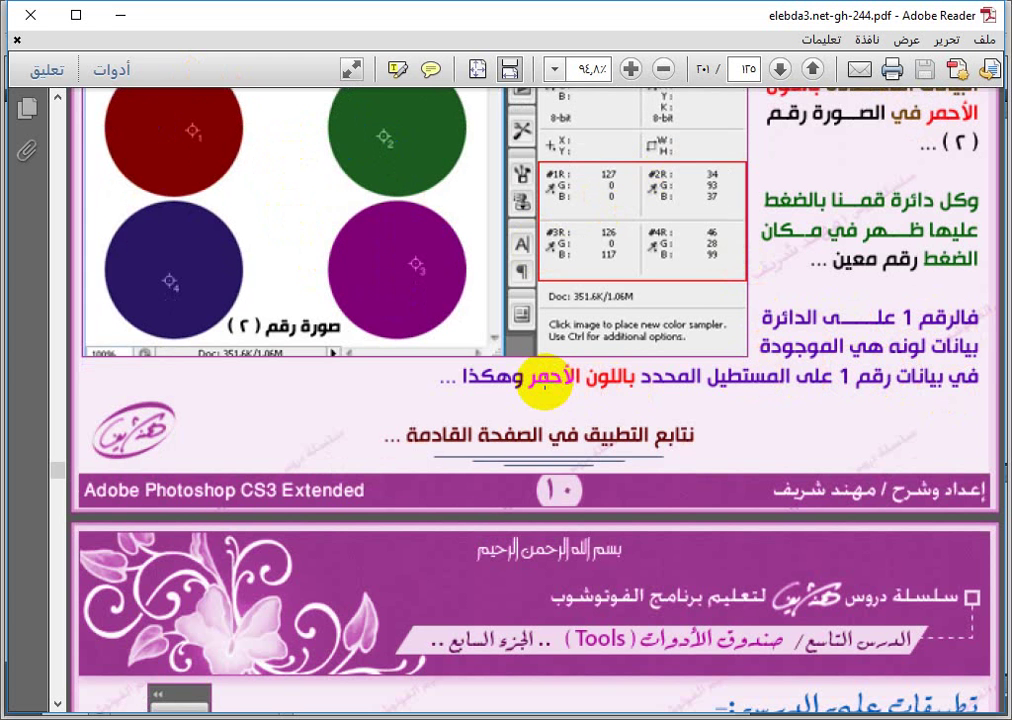
scroll(545, 383, "down", 10)
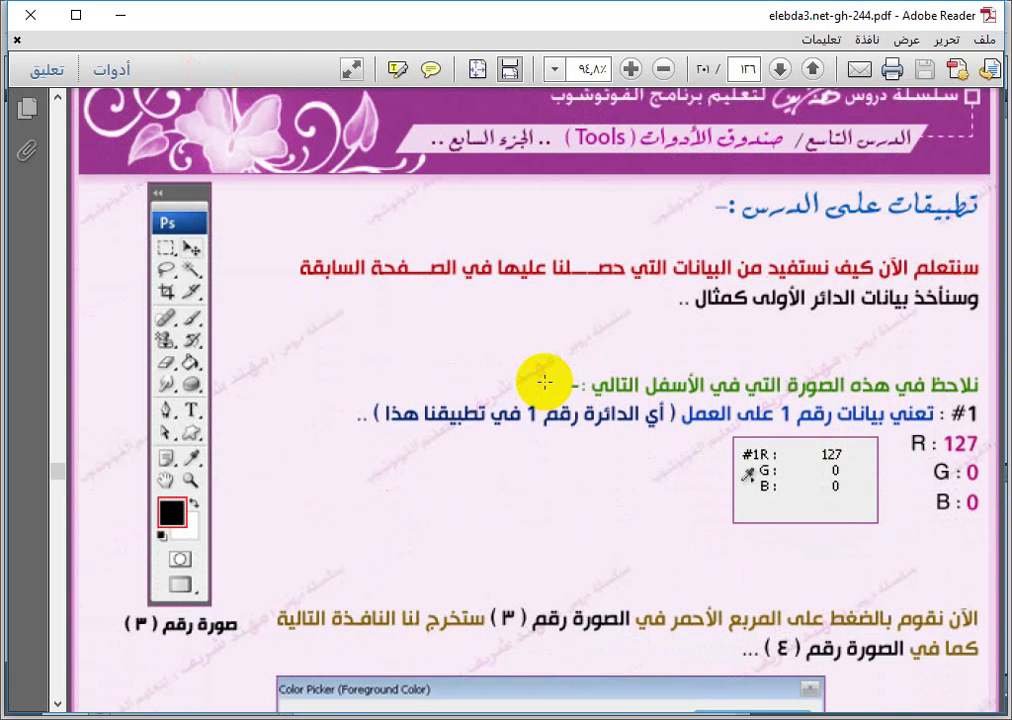
scroll(545, 383, "down", 1)
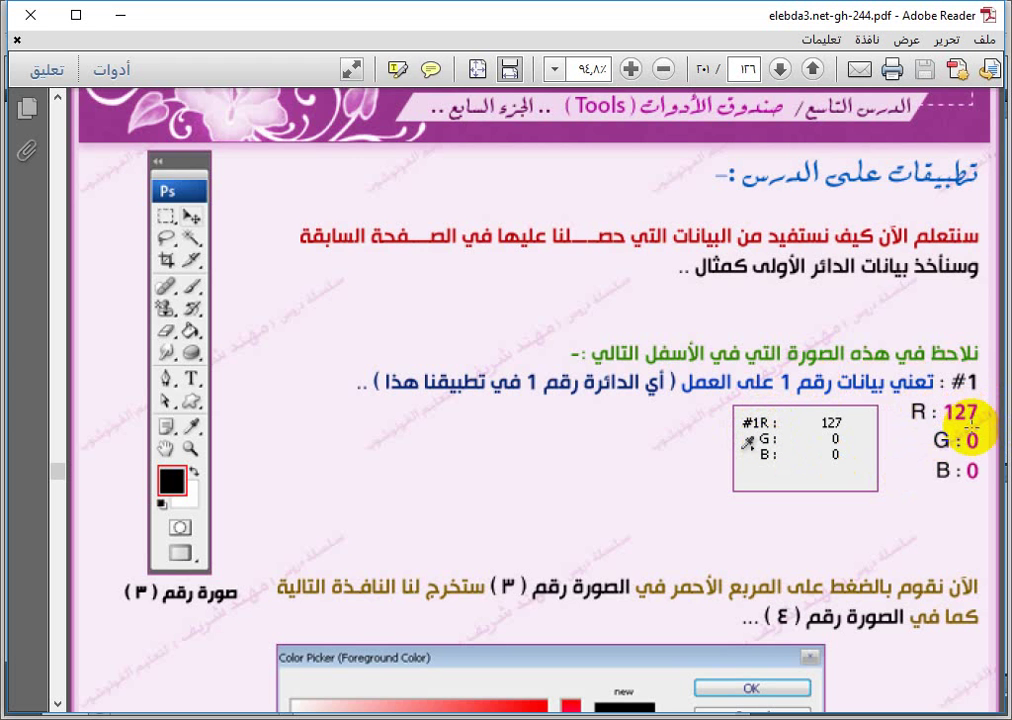
scroll(944, 515, "down", 1)
scroll(944, 515, "down", 6)
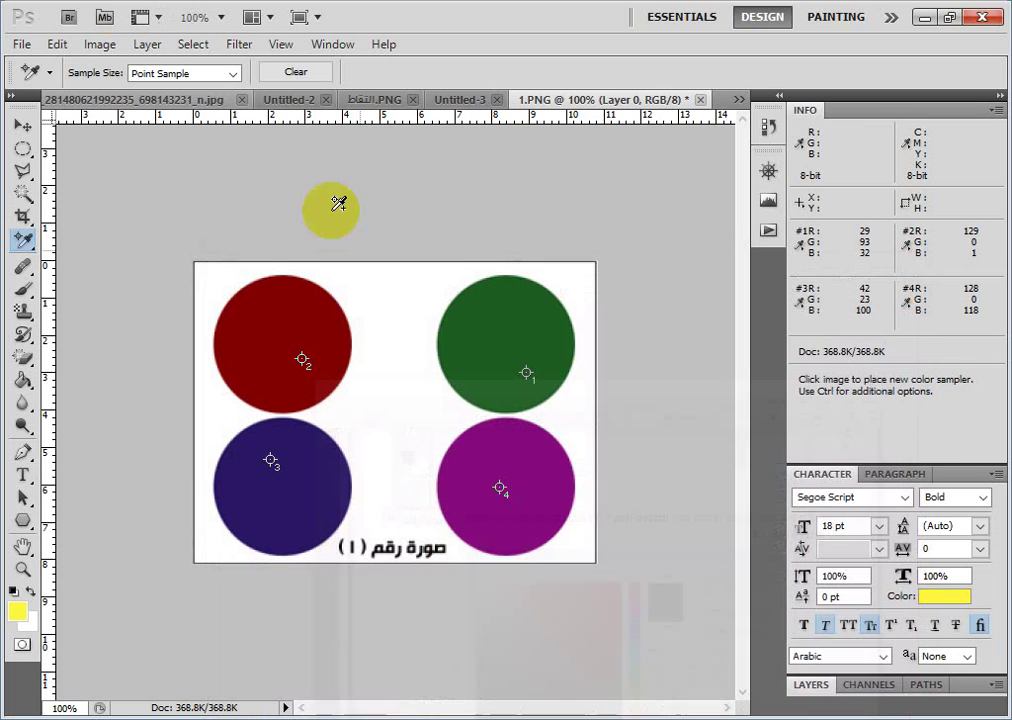
Open Photoshop's foreground Color Picker and check in the PDF's figures 5 and 6 how the sampled values are transferred.
left_click(120, 14)
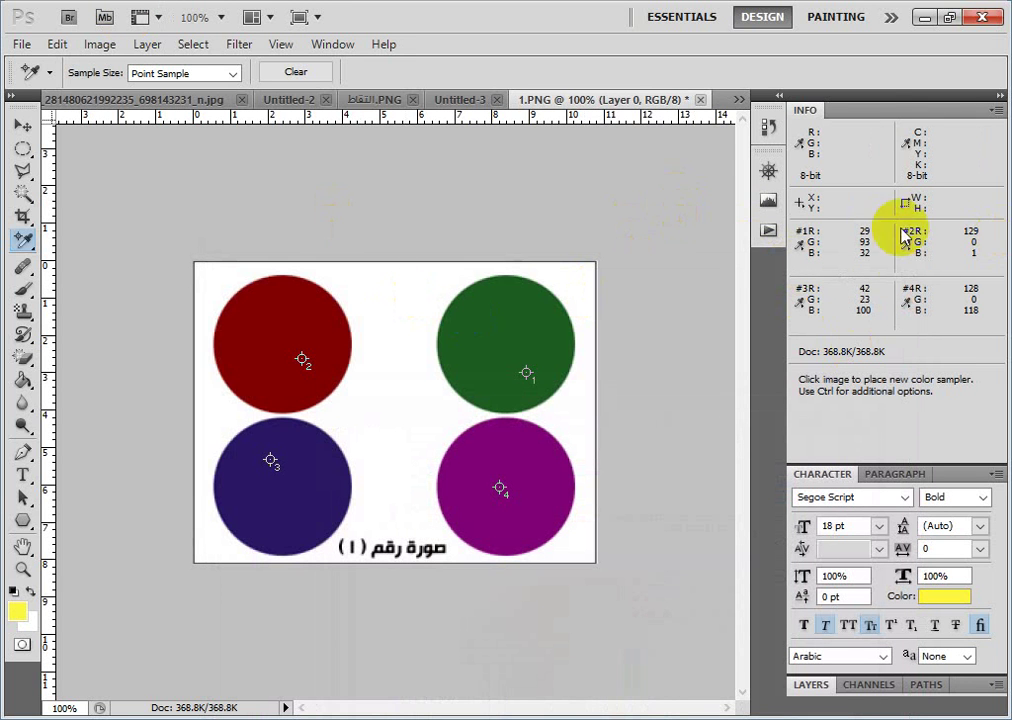
left_click(17, 608)
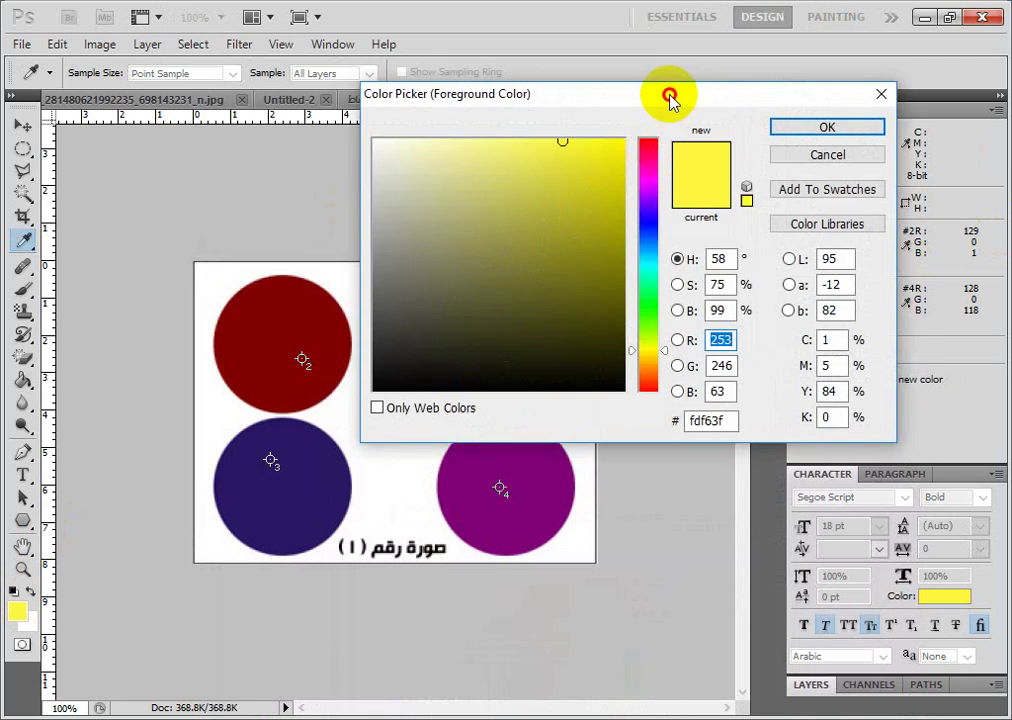
left_click_drag(670, 96, 502, 123)
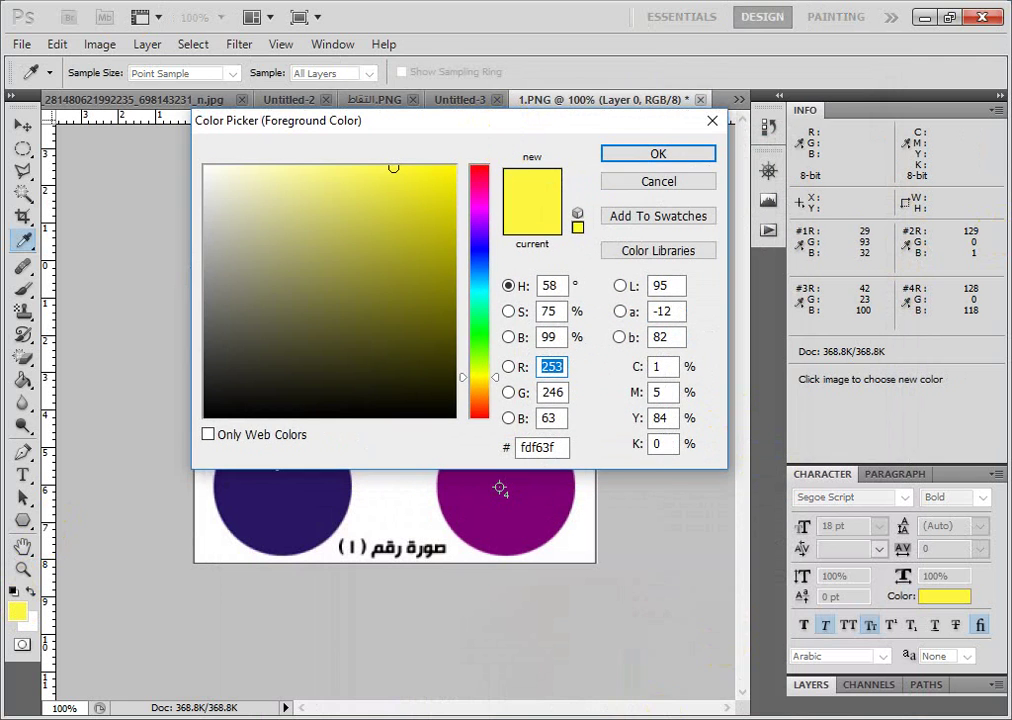
key("alt+Tab")
scroll(530, 400, "down", 15)
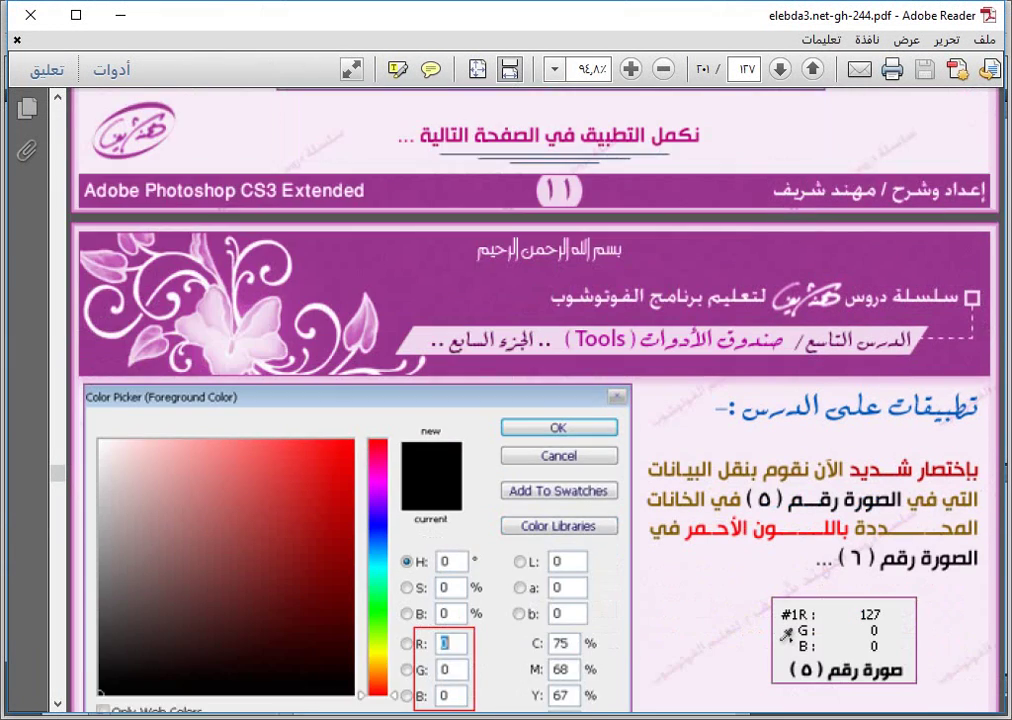
scroll(530, 400, "down", 1)
scroll(530, 400, "up", 2)
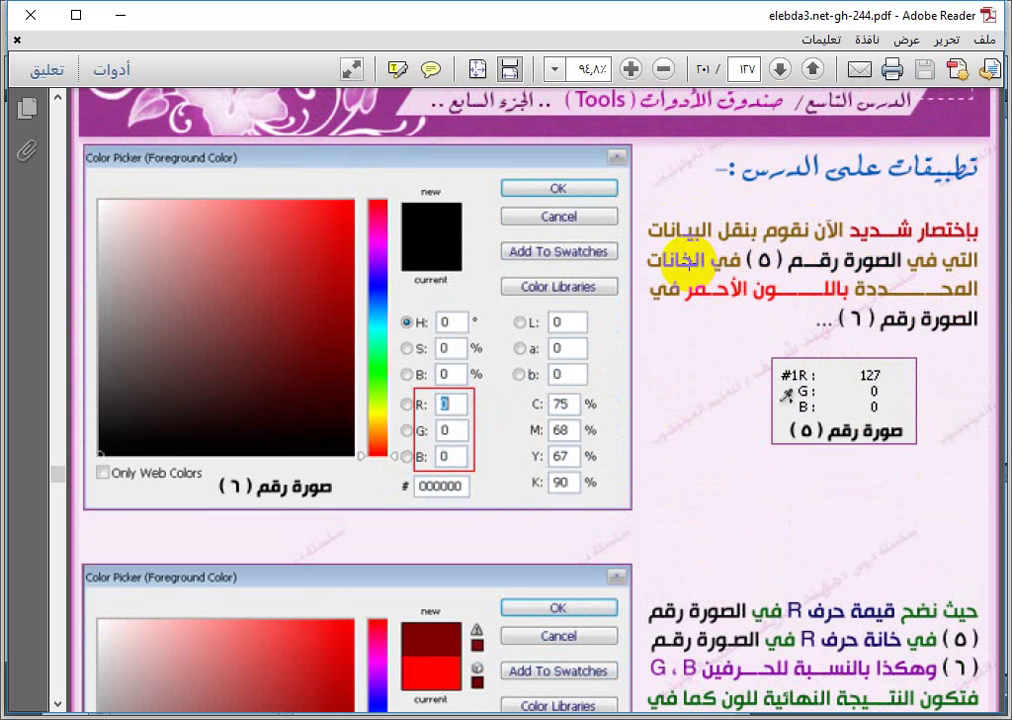
left_click(118, 12)
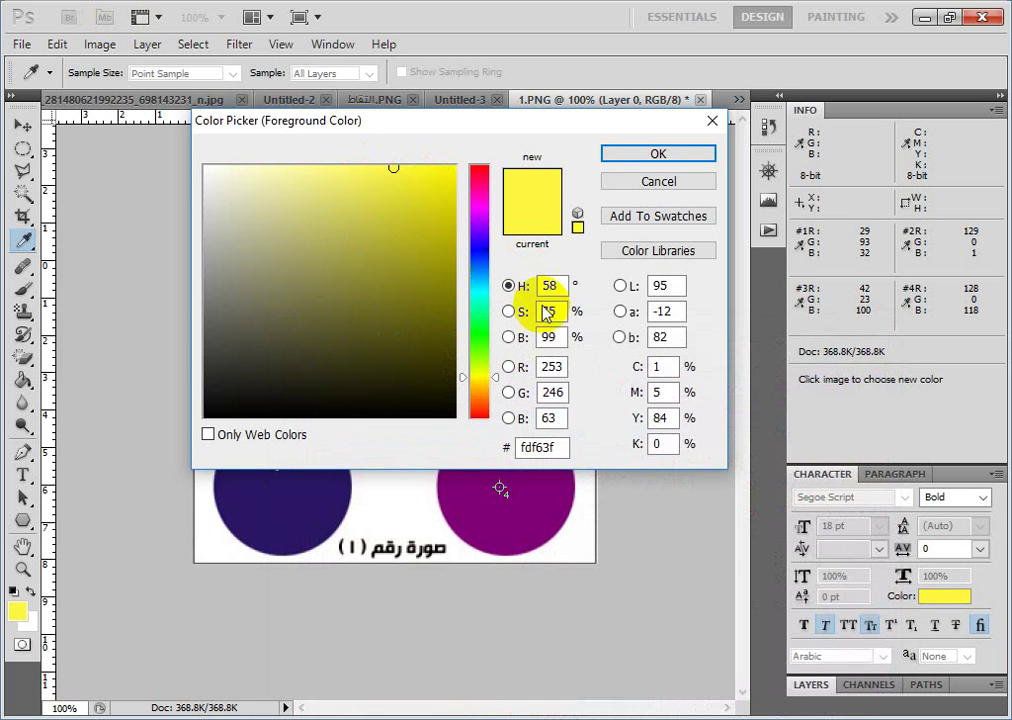
Set the foreground colour to the green circle's sampled values, R 29, G 93, B 32.
left_click_drag(576, 127, 500, 170)
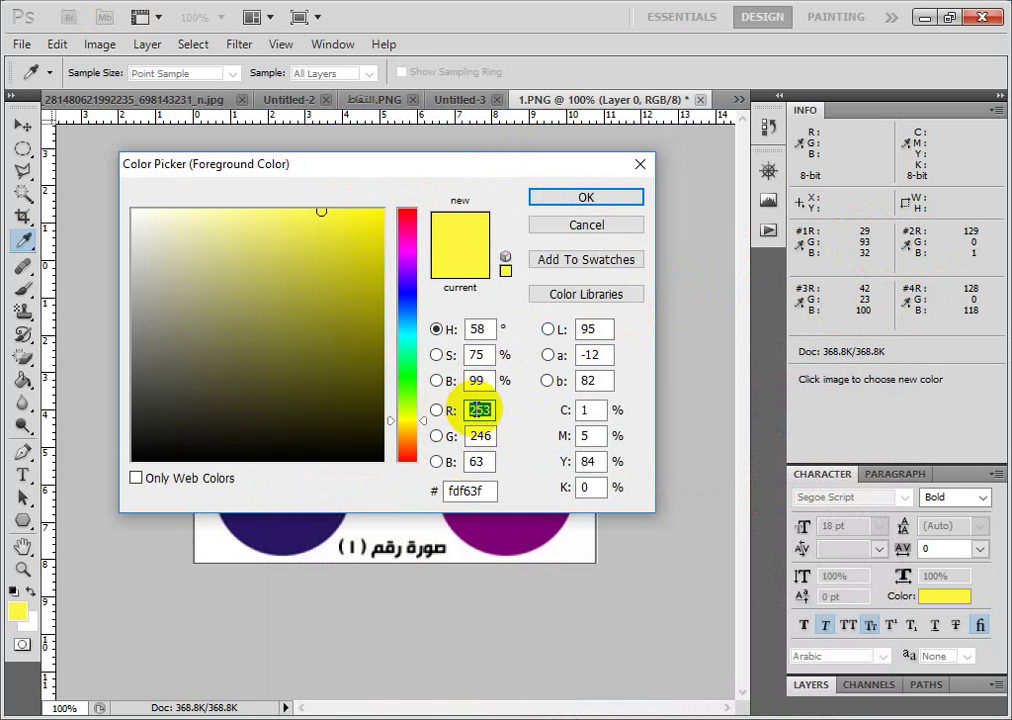
type("29")
left_click(472, 437)
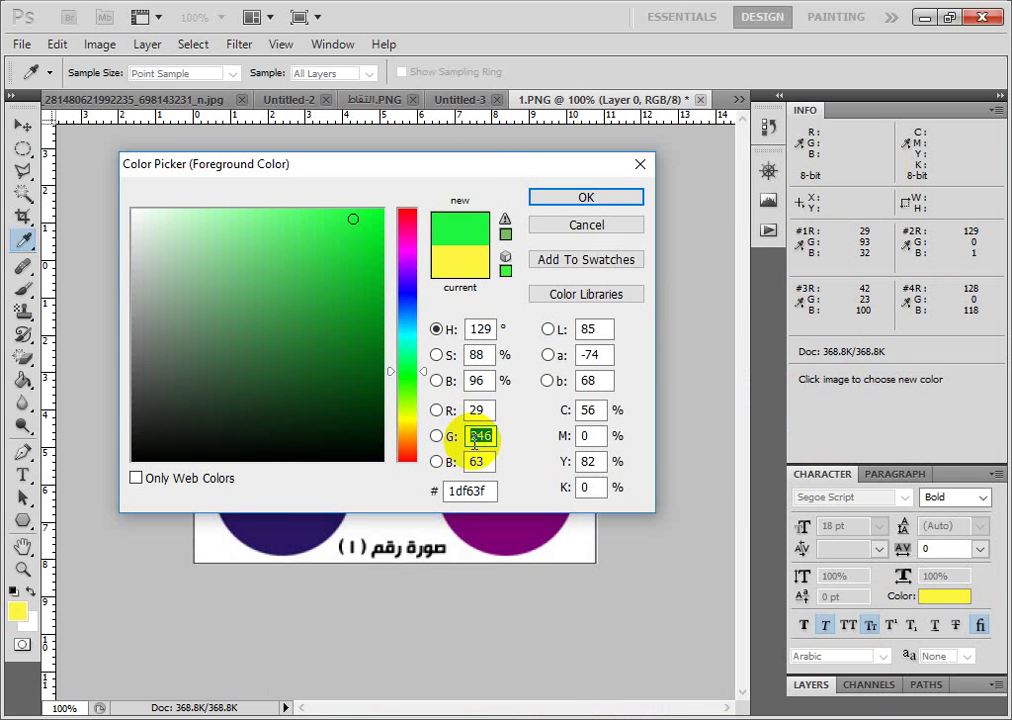
type("93")
left_click(480, 461)
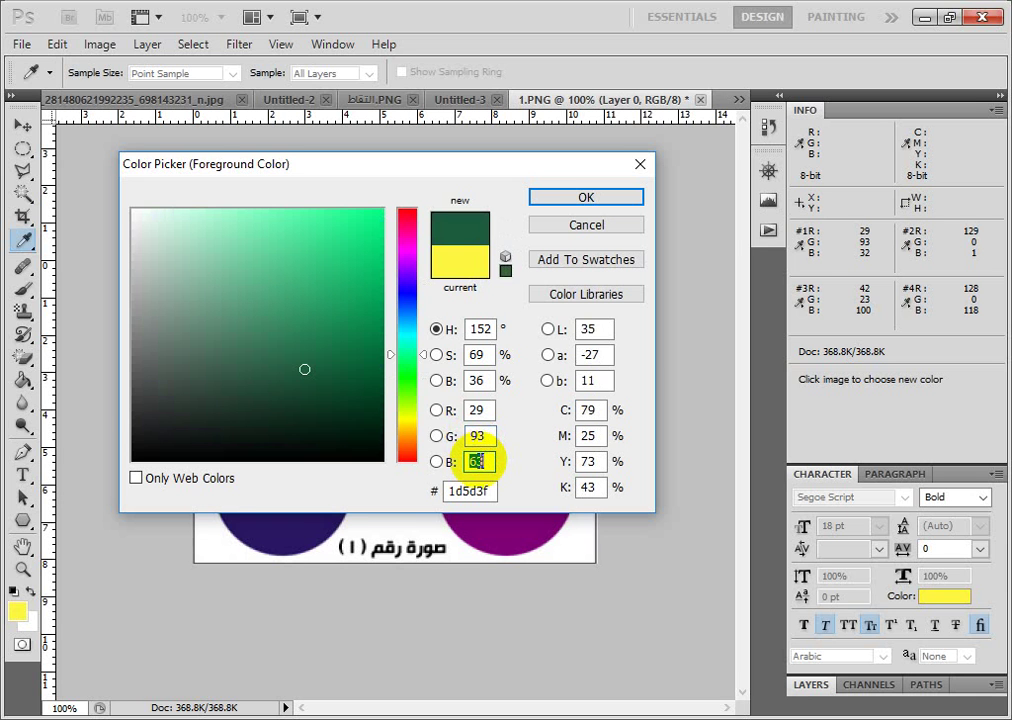
type("32")
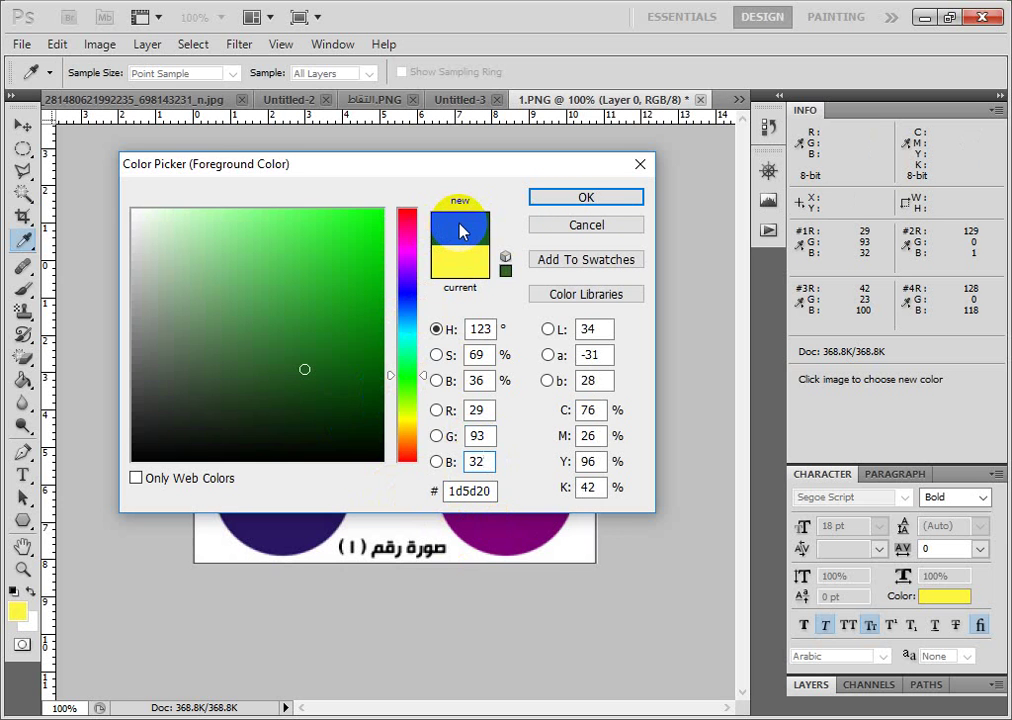
left_click(612, 196)
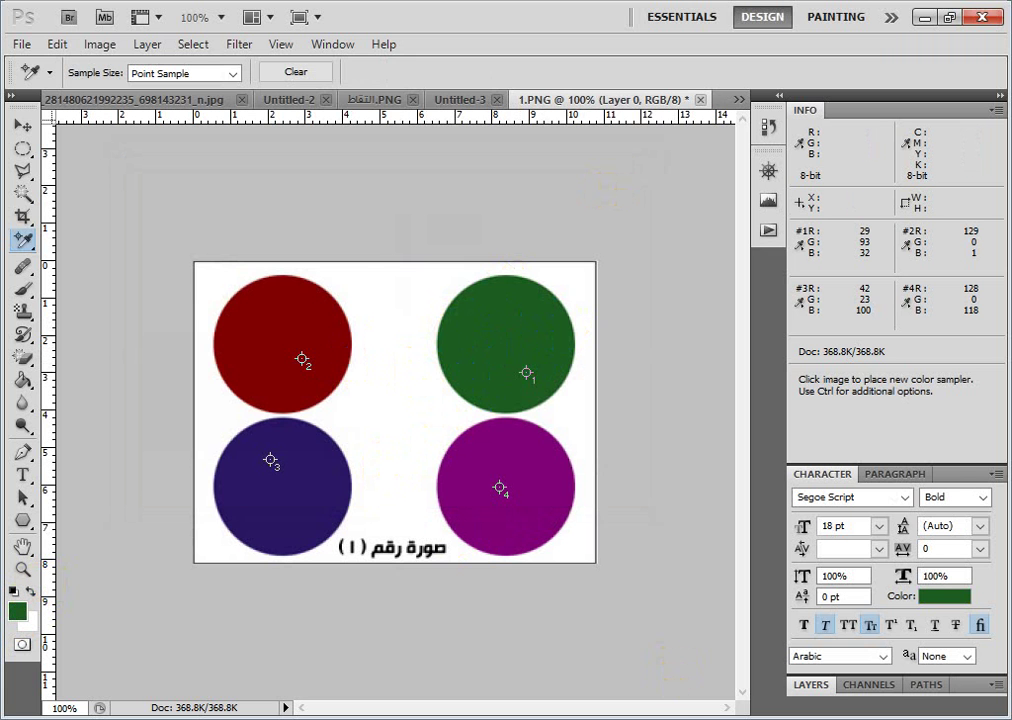
Switch to the PDF, compare the result with figure 7, read to the end of lesson nine, and return to Photoshop.
key("alt+Tab")
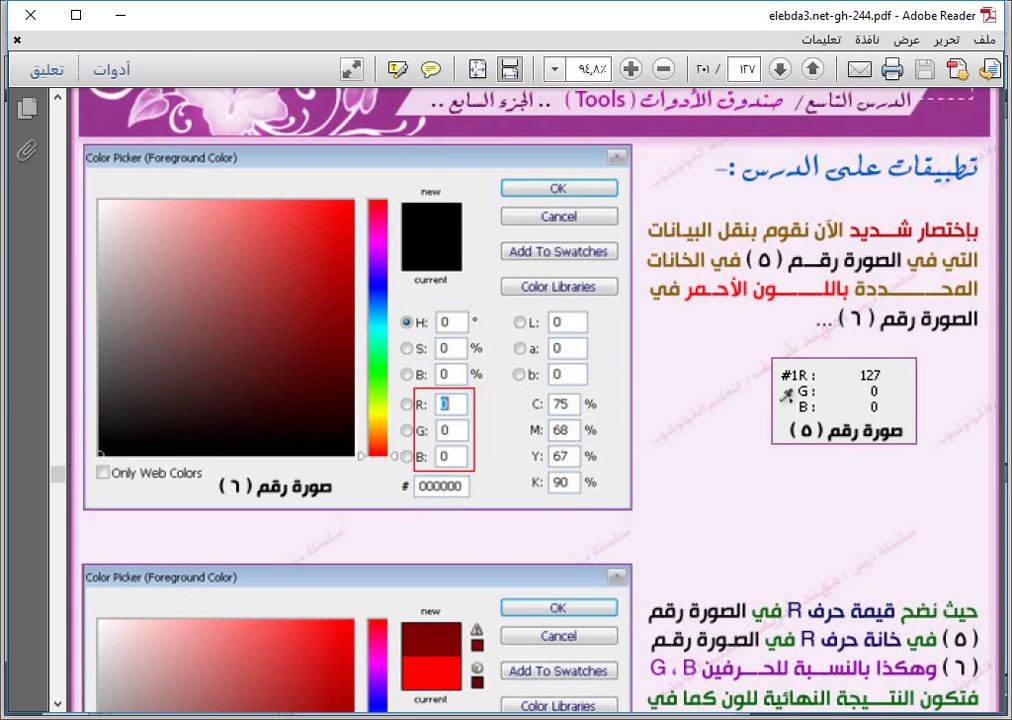
scroll(637, 472, "down", 3)
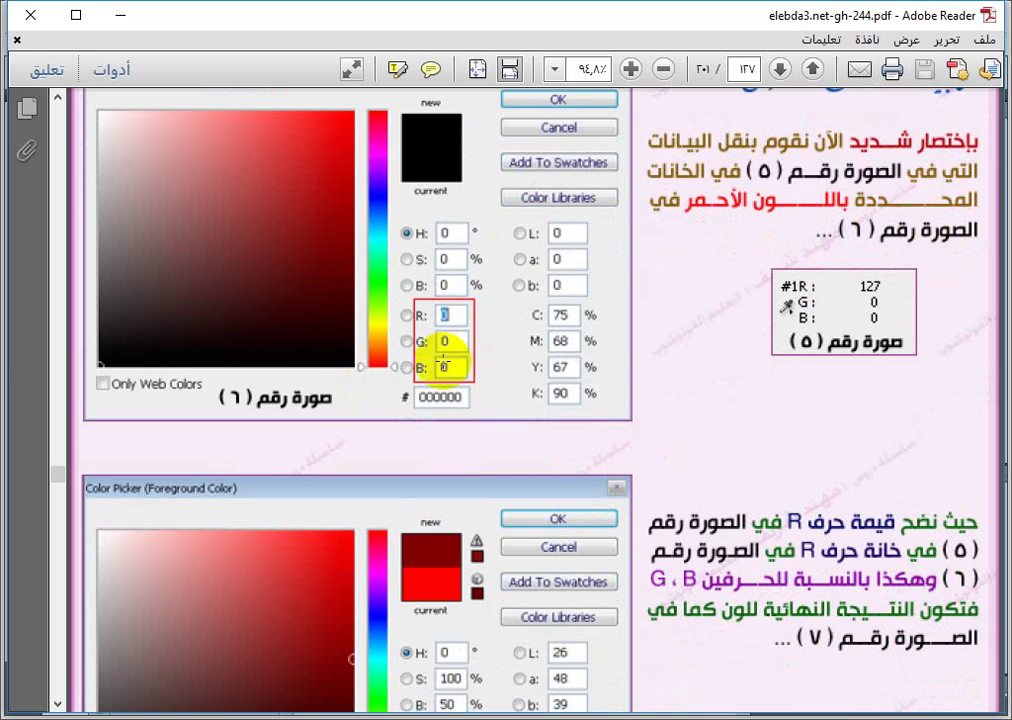
scroll(442, 352, "down", 10)
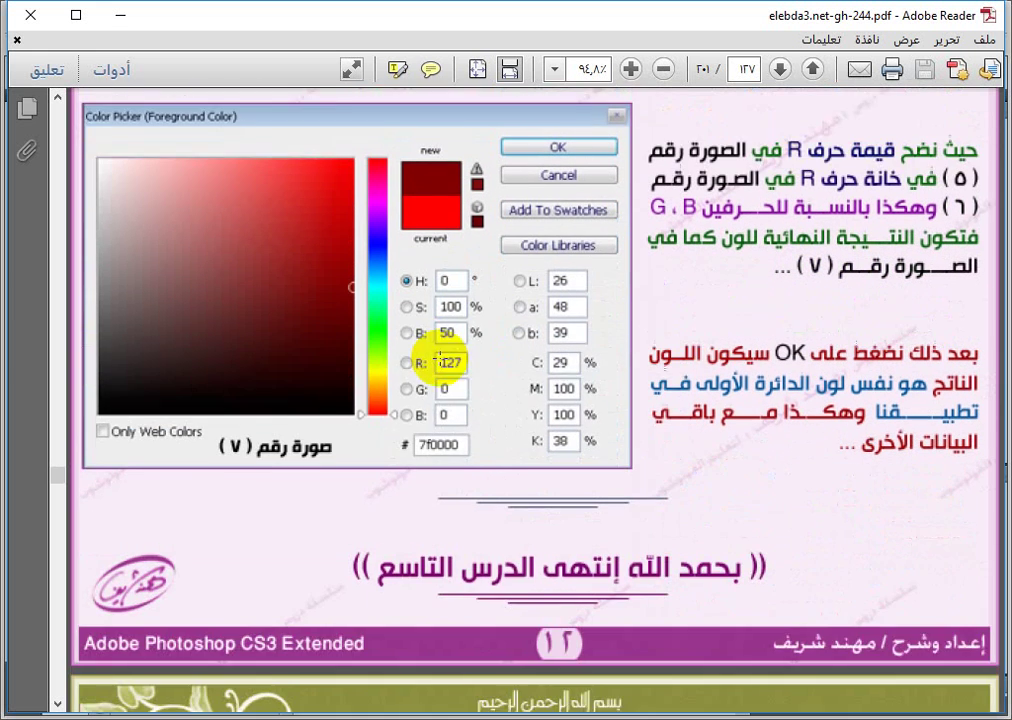
scroll(441, 355, "down", 3)
scroll(440, 355, "up", 3)
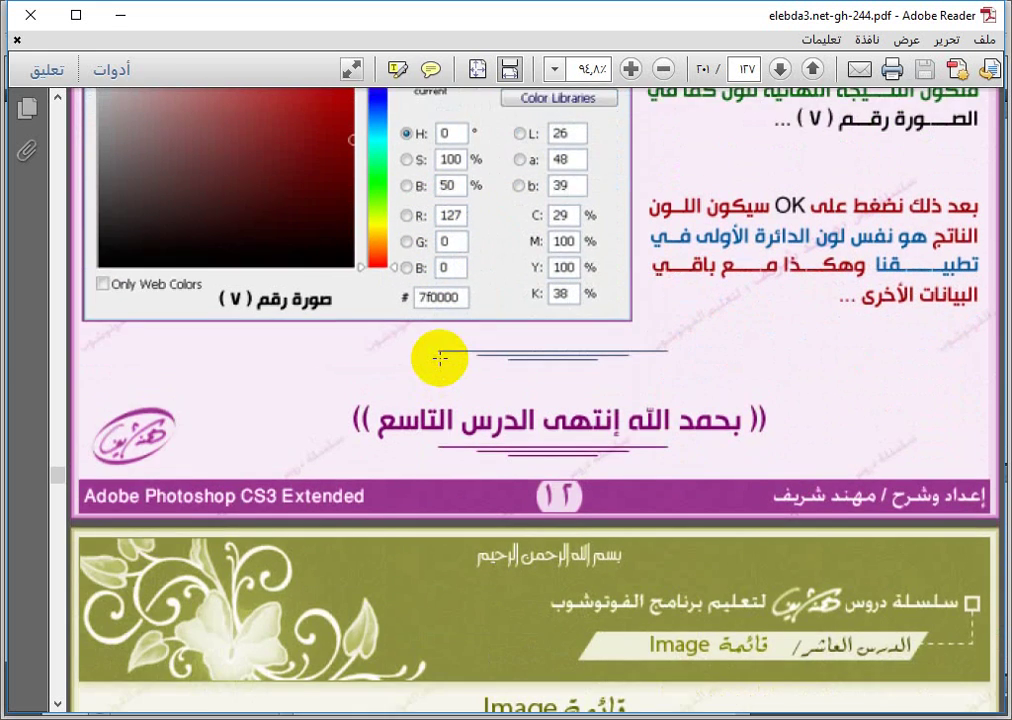
scroll(441, 362, "down", 8)
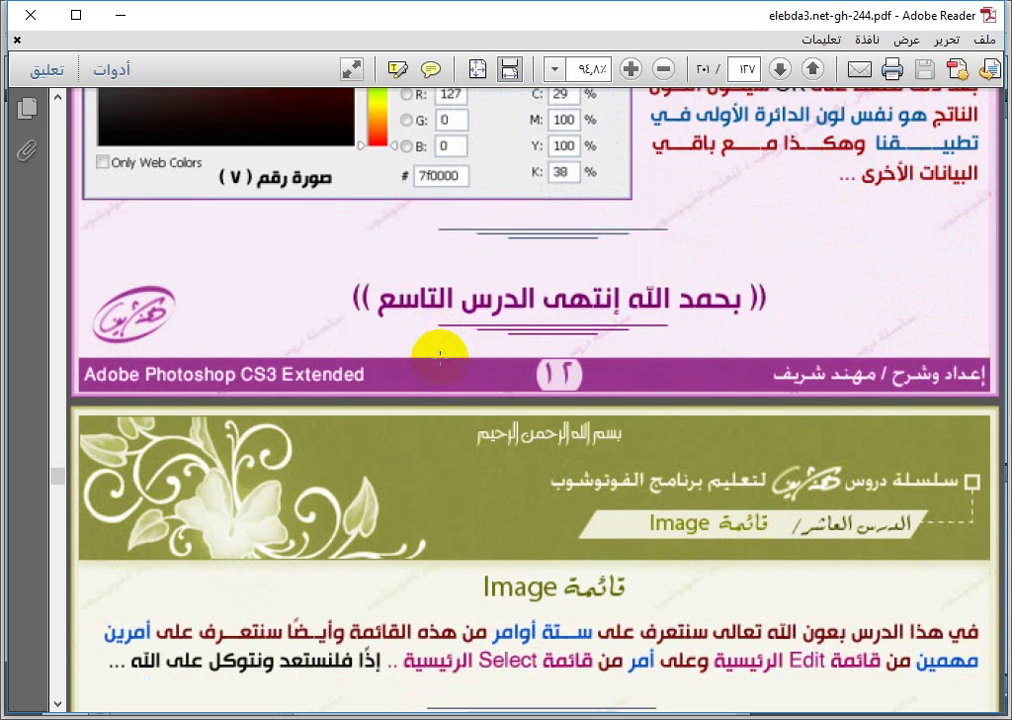
scroll(440, 358, "up", 8)
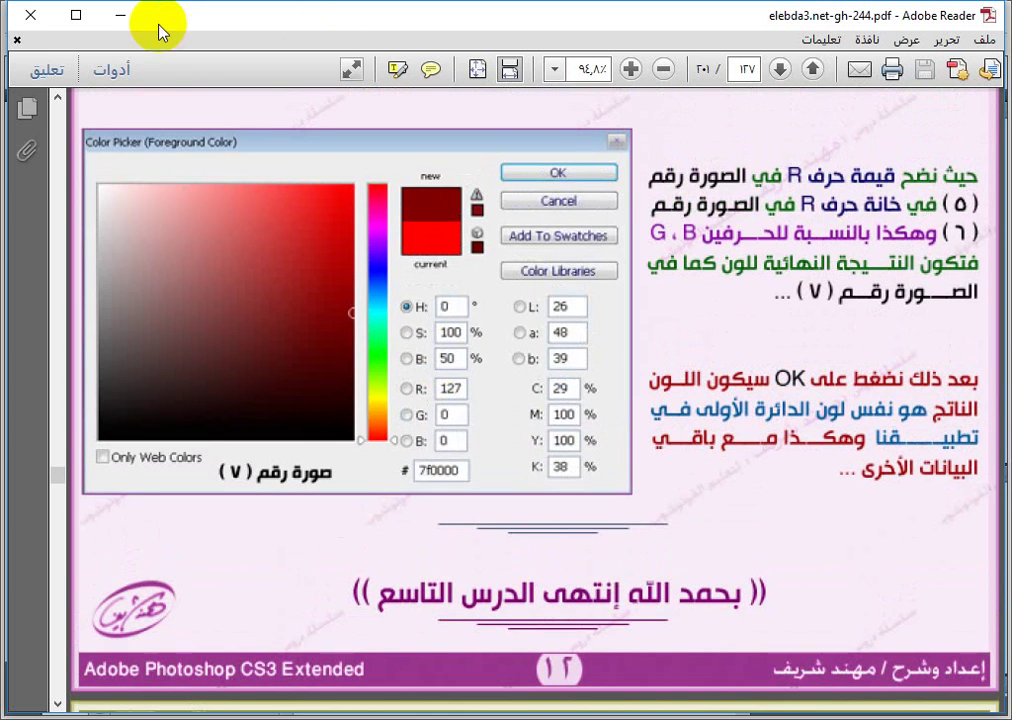
left_click(121, 15)
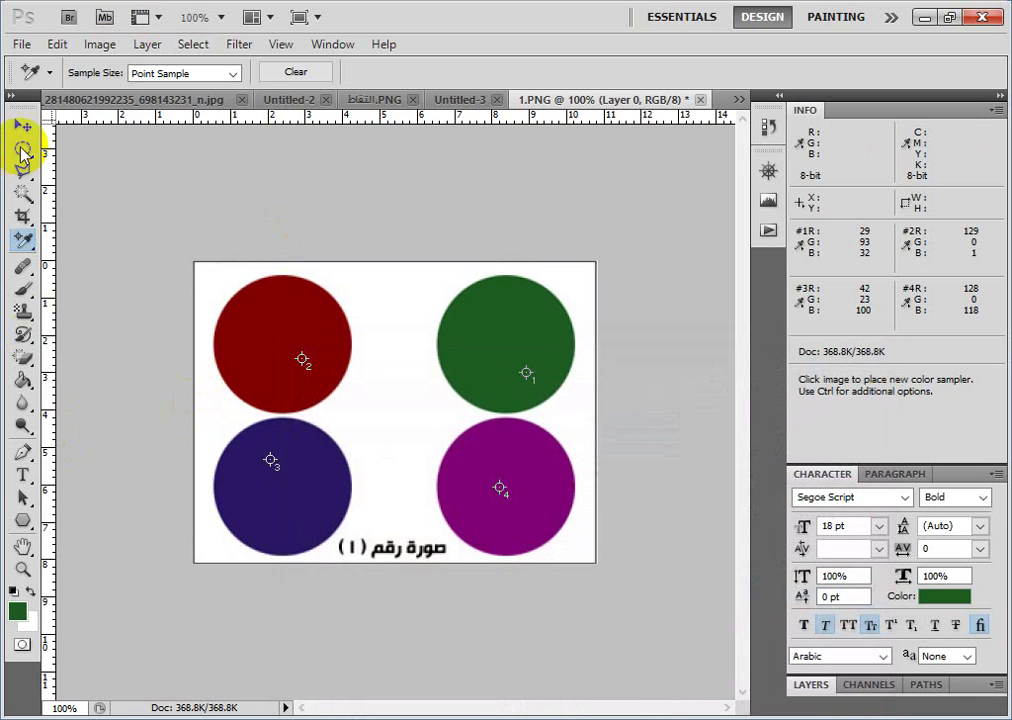
left_click(9, 614)
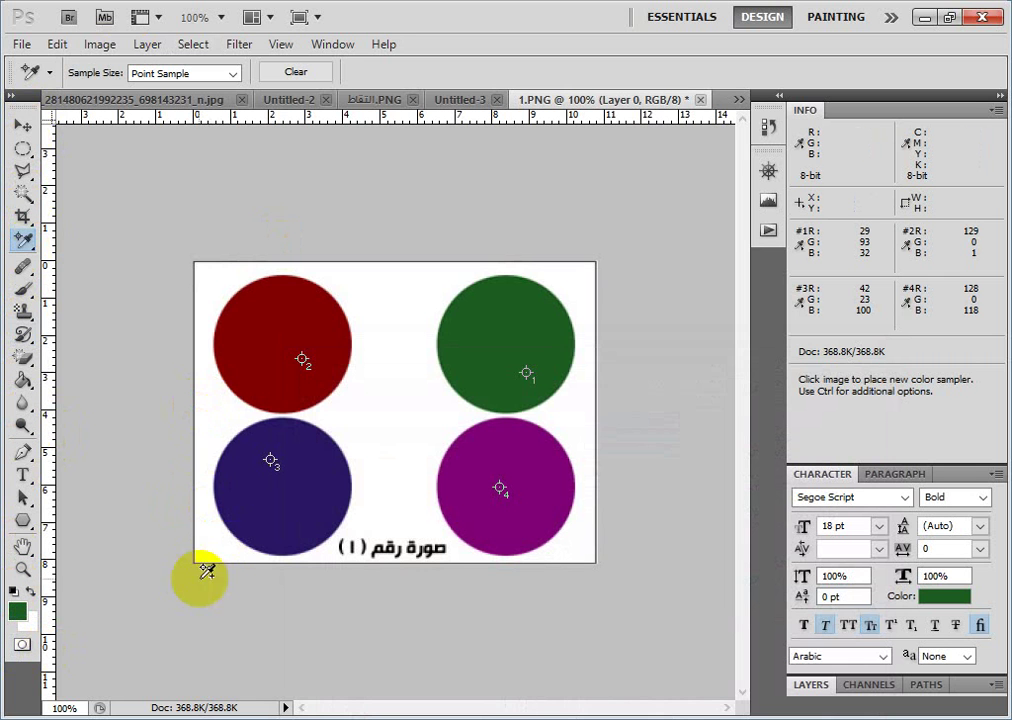
key("ctrl")
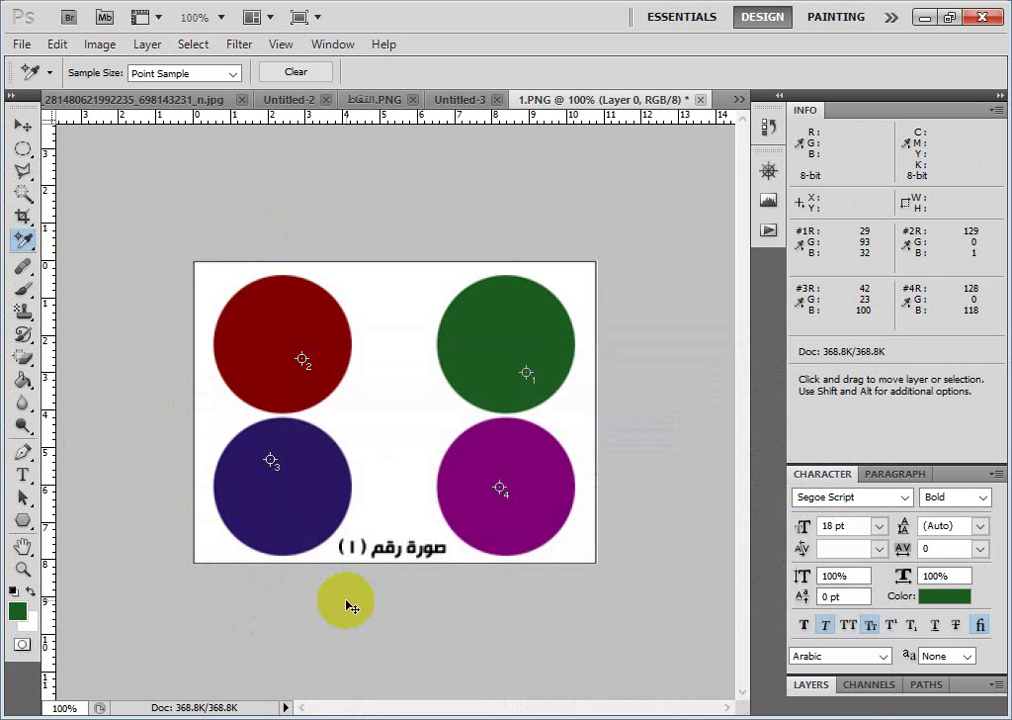